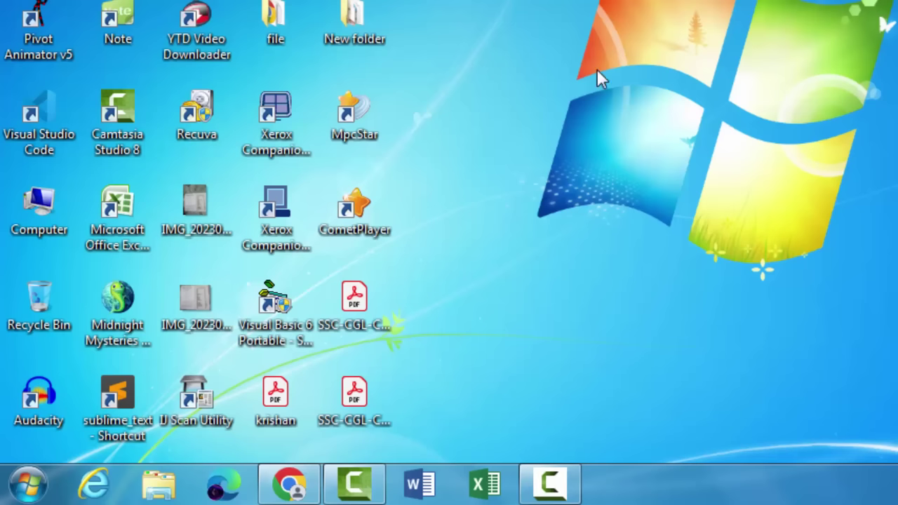
- Launch Microsoft Word from the taskbar to reach its start screen
{"action": "left_click", "coordinate": [420, 483]}
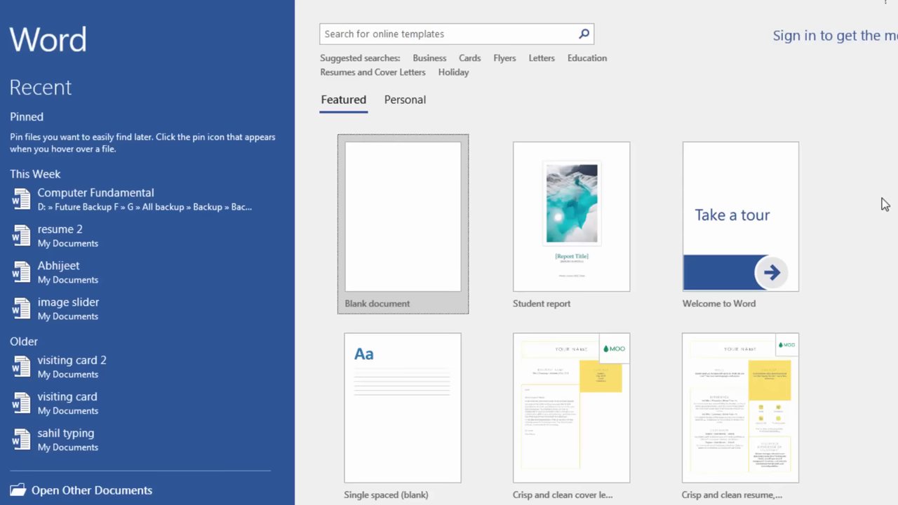
{"action": "scroll", "coordinate": [591, 280], "scroll_direction": "down", "scroll_amount": 1}
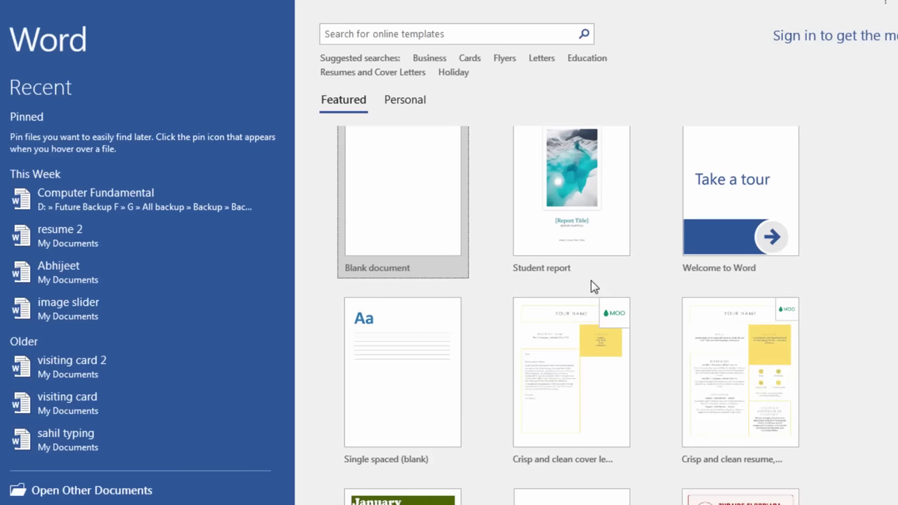
{"action": "scroll", "coordinate": [593, 286], "scroll_direction": "down", "scroll_amount": 1}
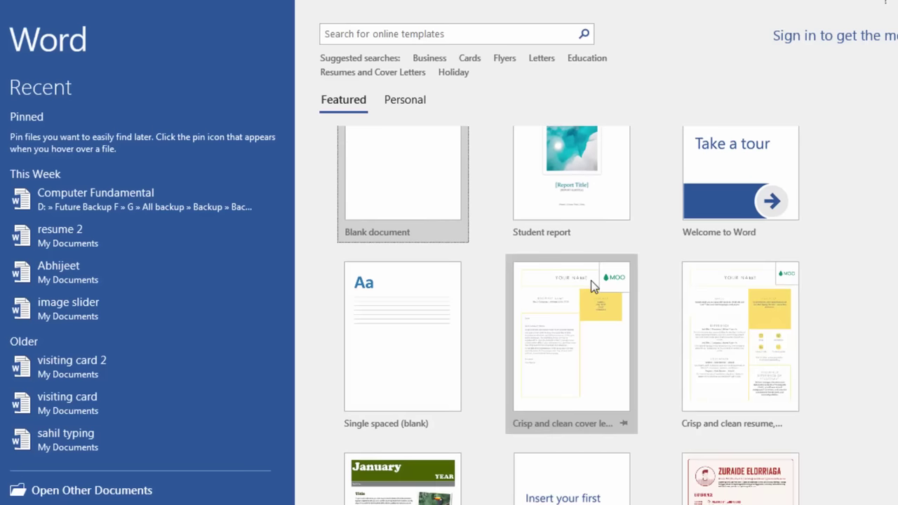
{"action": "scroll", "coordinate": [750, 302], "scroll_direction": "down", "scroll_amount": 1}
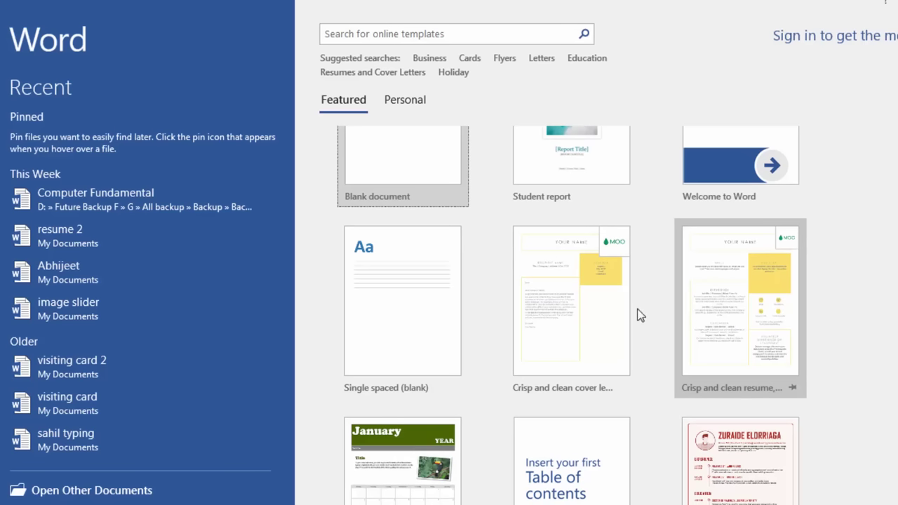
{"action": "scroll", "coordinate": [538, 365], "scroll_direction": "down", "scroll_amount": 1}
{"action": "scroll", "coordinate": [538, 365], "scroll_direction": "up", "scroll_amount": 4}
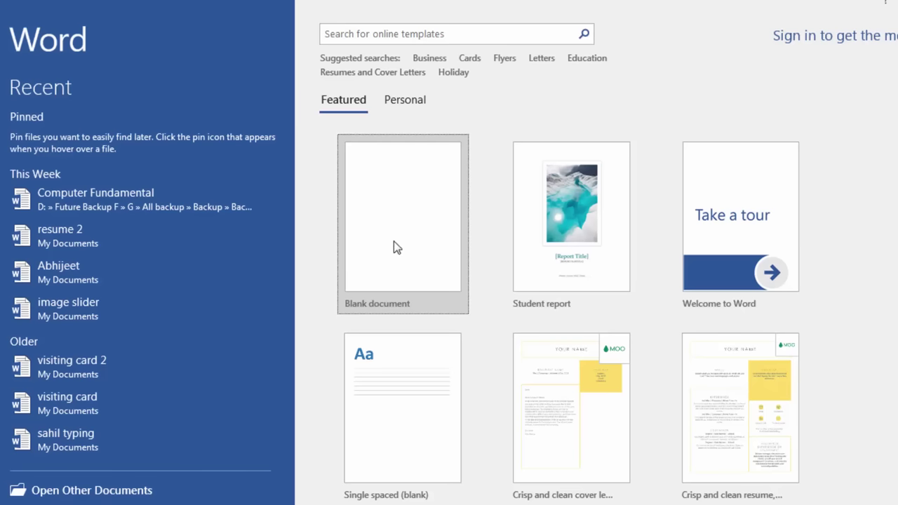
- Create Document1 from the Blank document tile on the start screen
{"action": "left_click", "coordinate": [387, 213]}
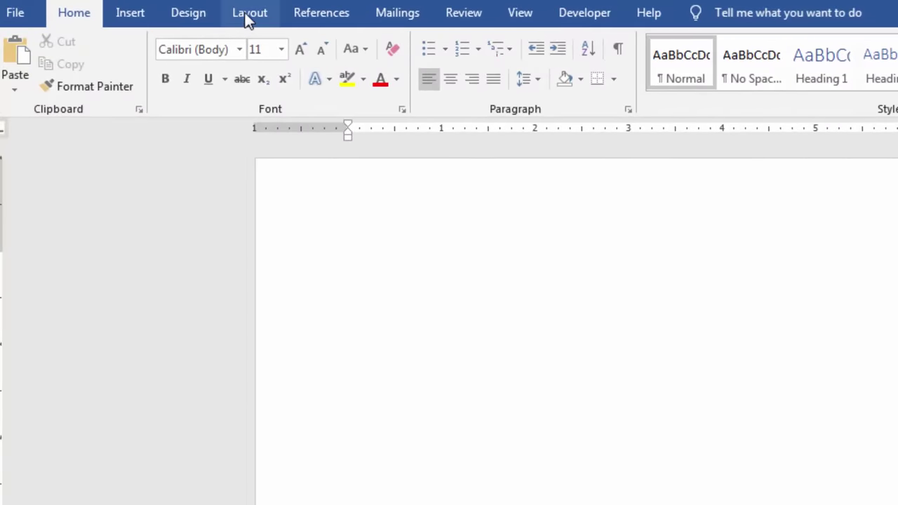
- Show the Paper Size list from the Layout tab's Page Setup group
{"action": "left_click", "coordinate": [249, 14]}
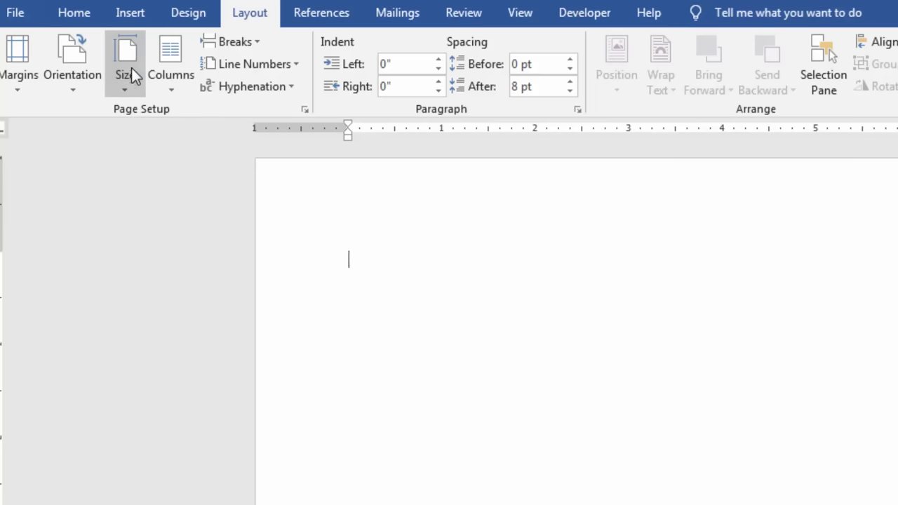
{"action": "left_click", "coordinate": [126, 89]}
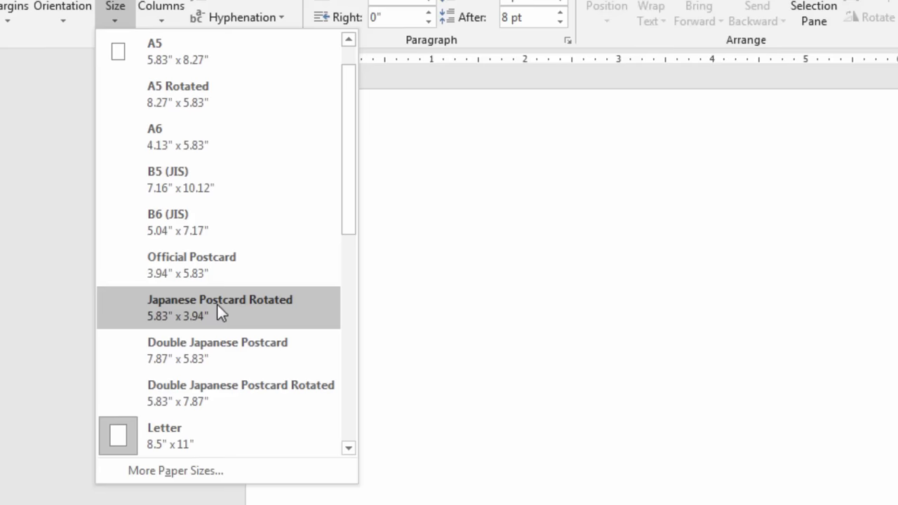
- Open More Paper Sizes and browse the paper size list, leaving Letter selected
{"action": "left_click", "coordinate": [194, 471]}
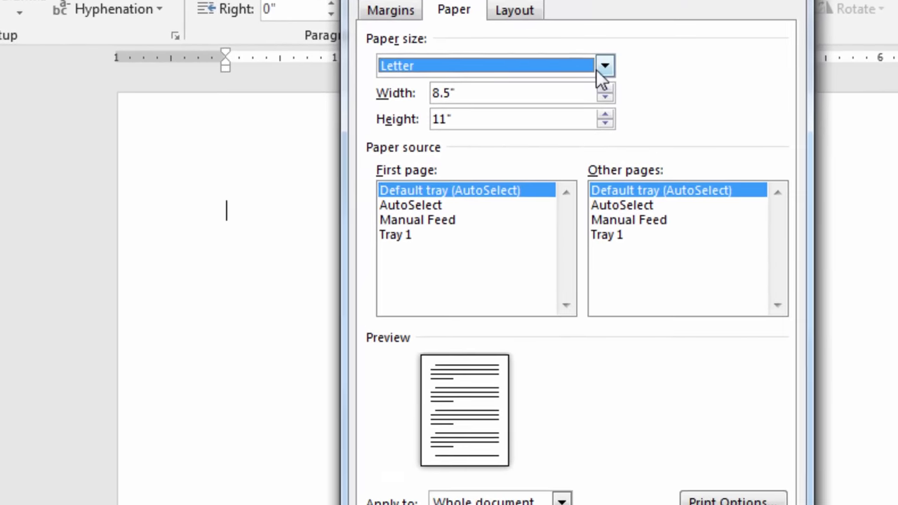
{"action": "left_click", "coordinate": [605, 66]}
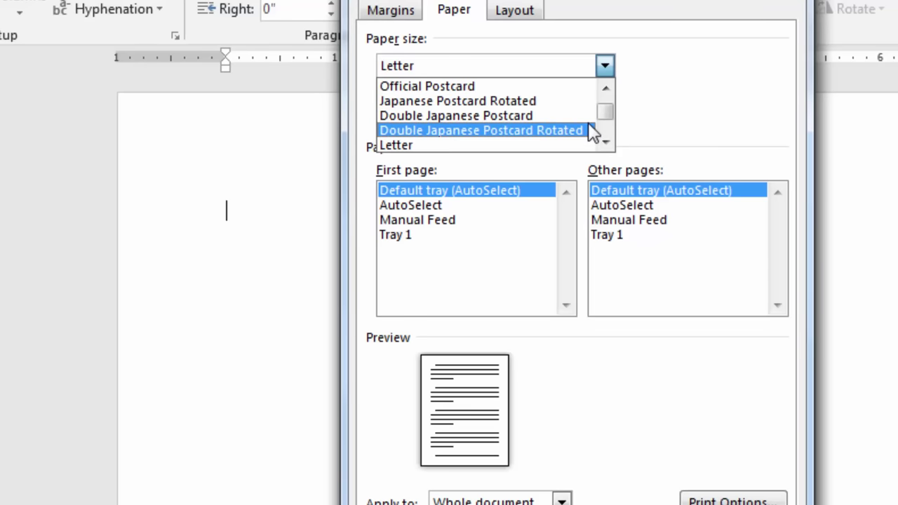
{"action": "scroll", "coordinate": [605, 93], "scroll_direction": "up", "scroll_amount": 2}
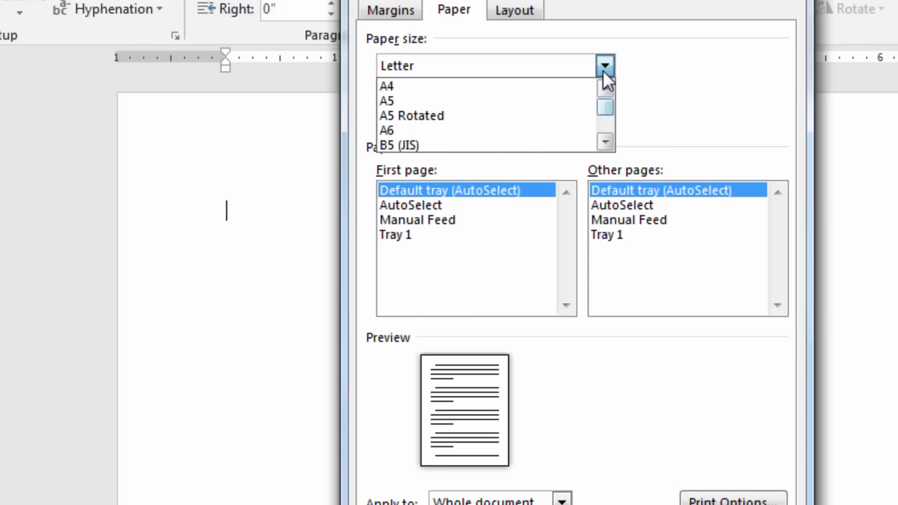
{"action": "left_click", "coordinate": [642, 78]}
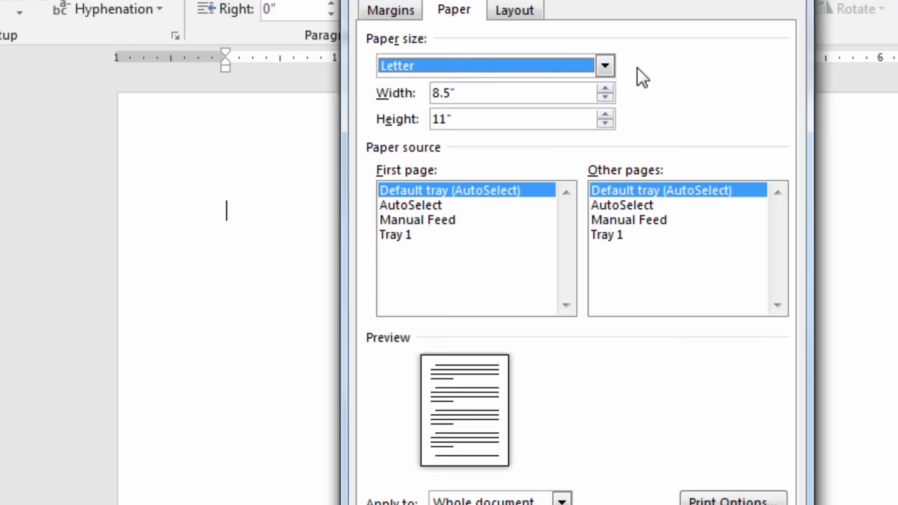
- Set a custom paper size of 4 inches wide by 6 inches high
{"action": "left_click", "coordinate": [495, 93]}
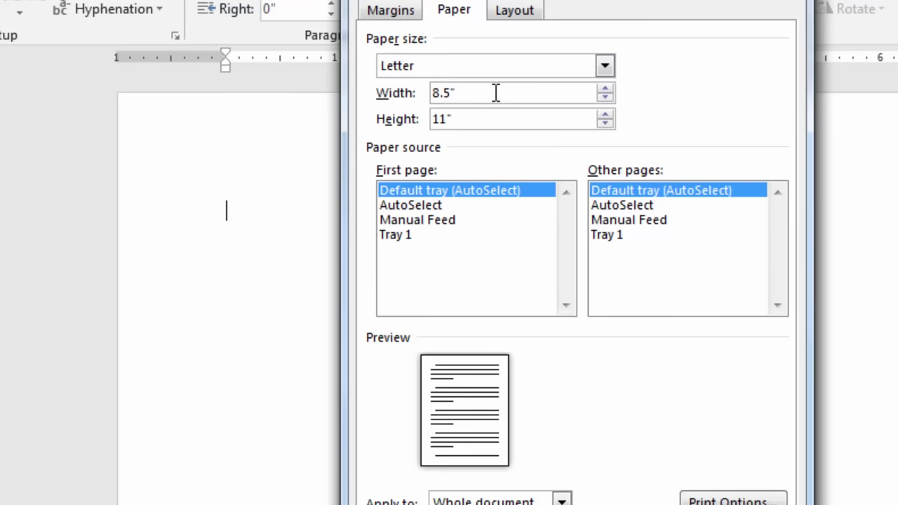
{"action": "key", "text": "BackSpace"}
{"action": "key", "text": "BackSpace"}
{"action": "key", "text": "BackSpace"}
{"action": "key", "text": "BackSpace"}
{"action": "type", "text": "3"}
{"action": "key", "text": "BackSpace"}
{"action": "type", "text": "4"}
{"action": "key", "text": "Tab"}
{"action": "type", "text": "6"}
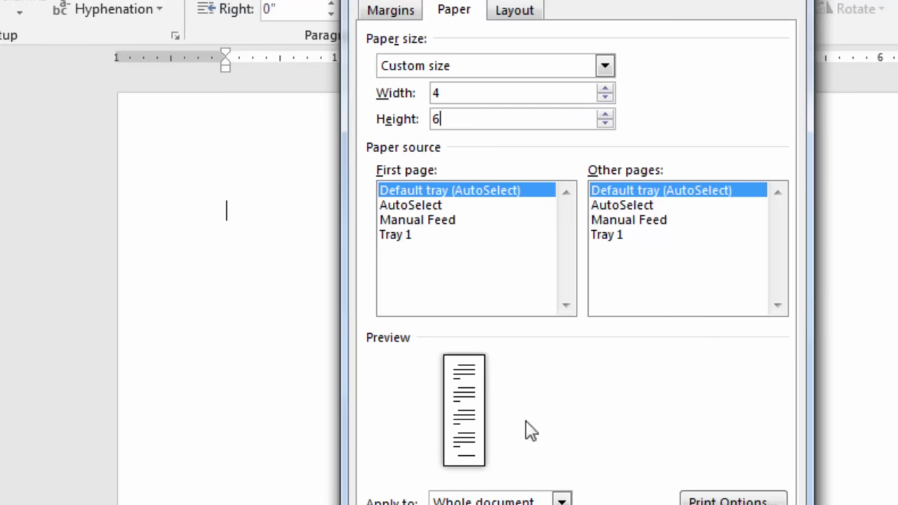
{"action": "left_click", "coordinate": [505, 97]}
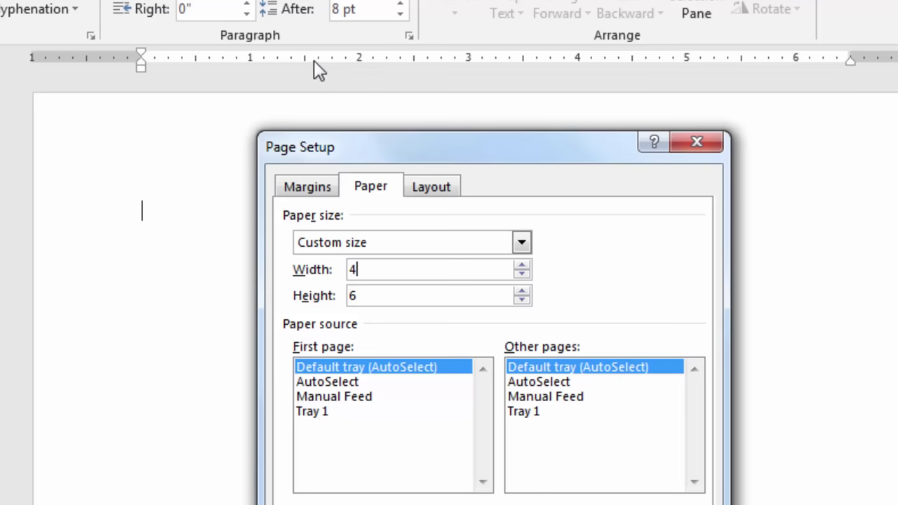
{"action": "left_click_drag", "start_coordinate": [394, 149], "coordinate": [375, 0]}
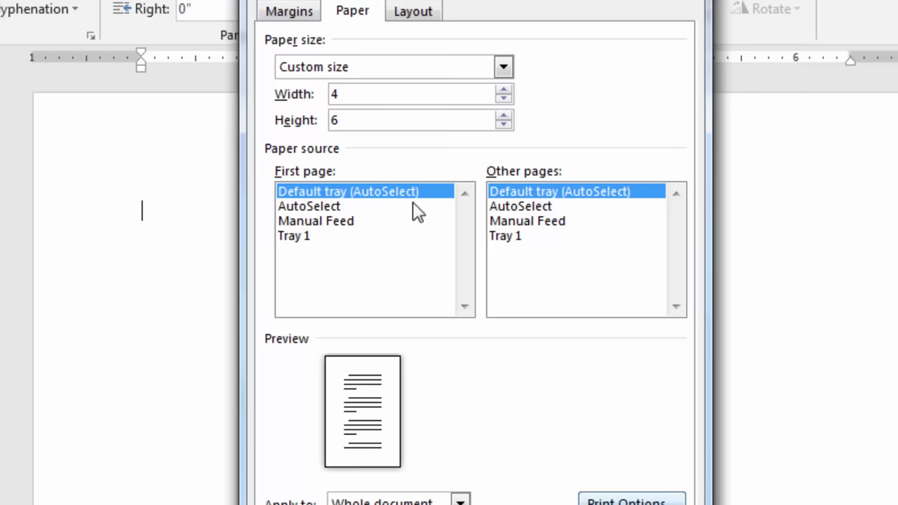
{"action": "left_click", "coordinate": [303, 10]}
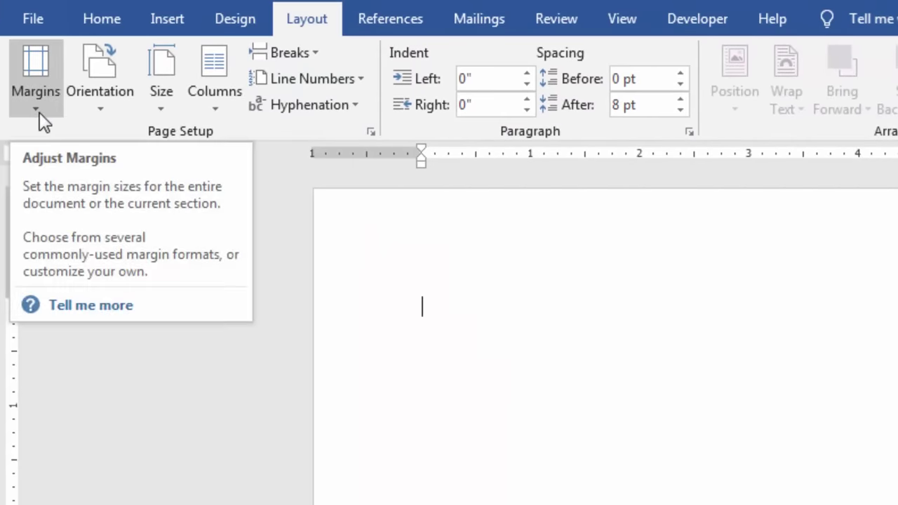
- Apply the Normal margin preset, 1 inch on all sides
{"action": "left_click", "coordinate": [40, 109]}
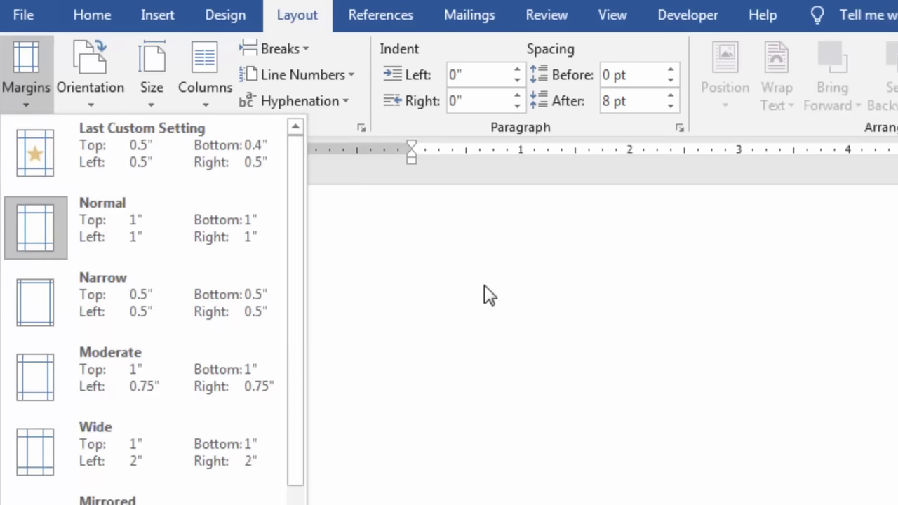
{"action": "left_click", "coordinate": [490, 294]}
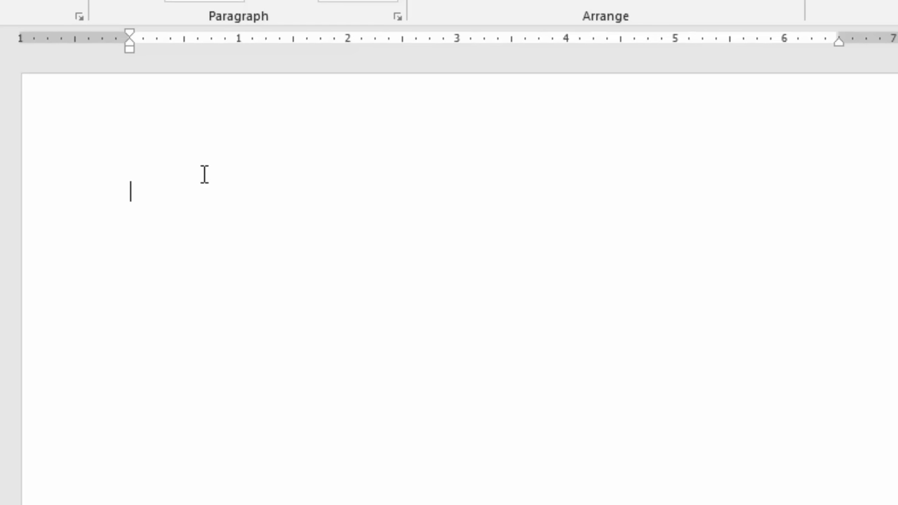
- Generate five paragraphs of sample text with =rand(5,5)
{"action": "type", "text": "=r"}
{"action": "type", "text": "and("}
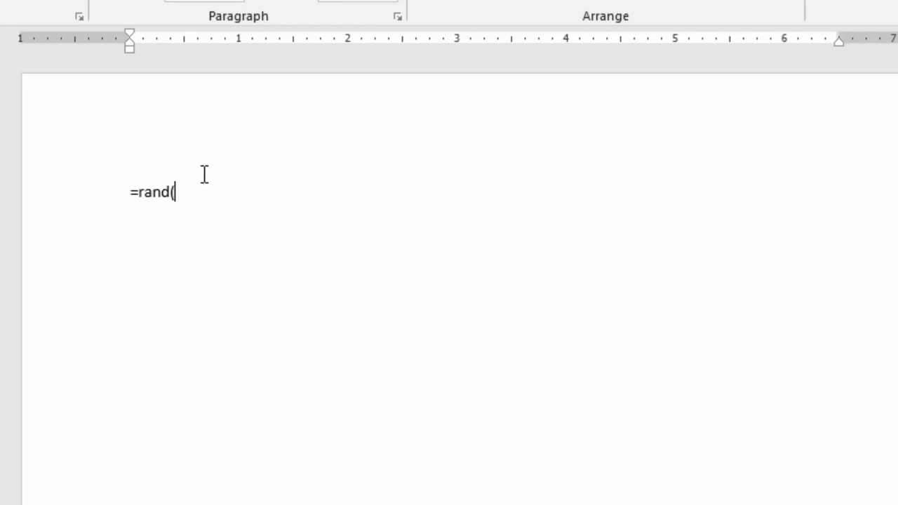
{"action": "type", "text": ")"}
{"action": "key", "text": "BackSpace"}
{"action": "type", "text": "5,5)"}
{"action": "key", "text": "Return"}
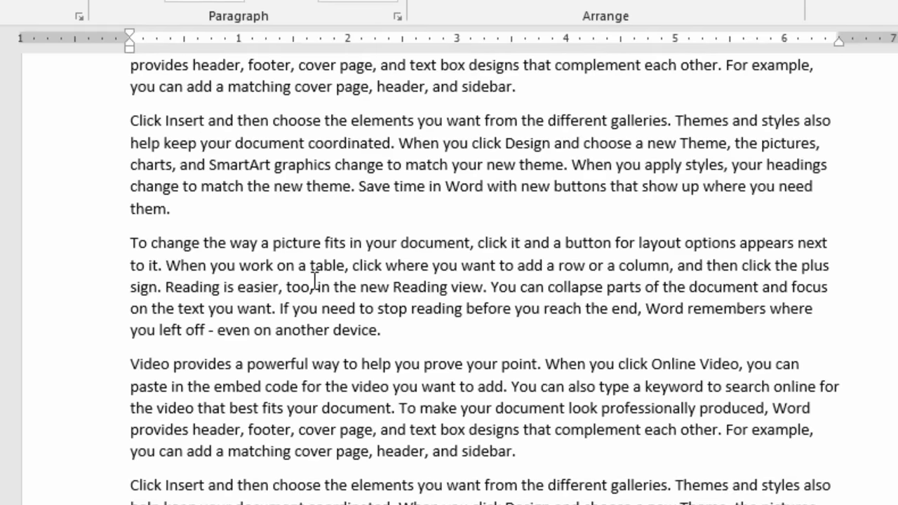
- Drag the top margin marker on the vertical ruler upward so text starts higher
{"action": "scroll", "coordinate": [314, 281], "scroll_direction": "up", "scroll_amount": 1}
{"action": "scroll", "coordinate": [315, 280], "scroll_direction": "up", "scroll_amount": 2}
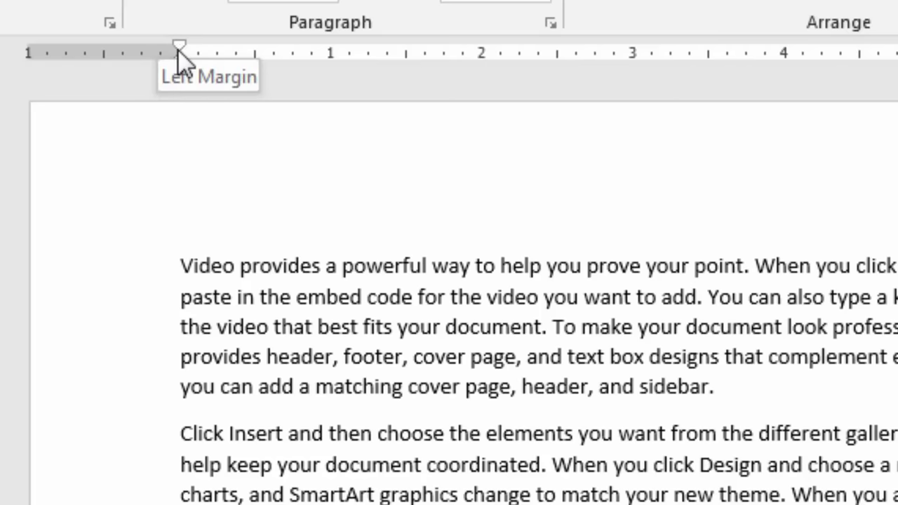
{"action": "left_click_drag", "start_coordinate": [178, 49], "coordinate": [113, 61]}
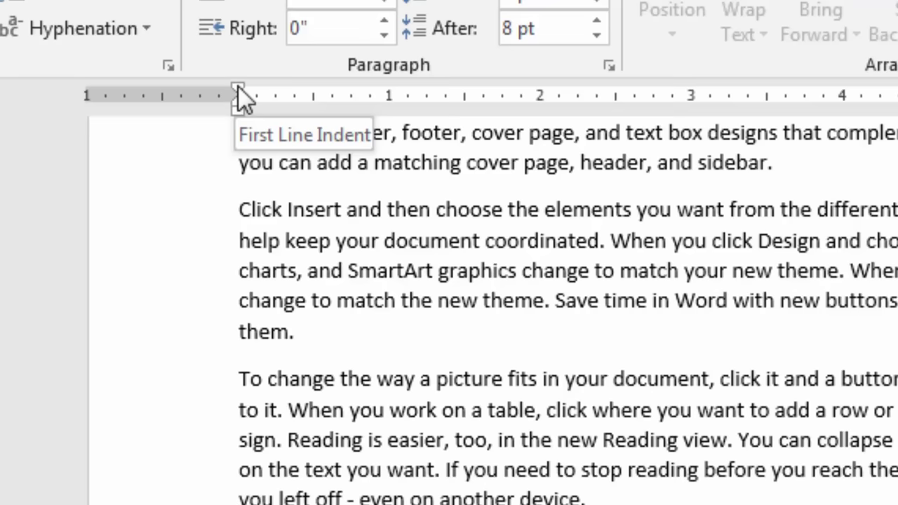
{"action": "scroll", "coordinate": [276, 231], "scroll_direction": "up", "scroll_amount": 1}
{"action": "scroll", "coordinate": [276, 231], "scroll_direction": "up", "scroll_amount": 2}
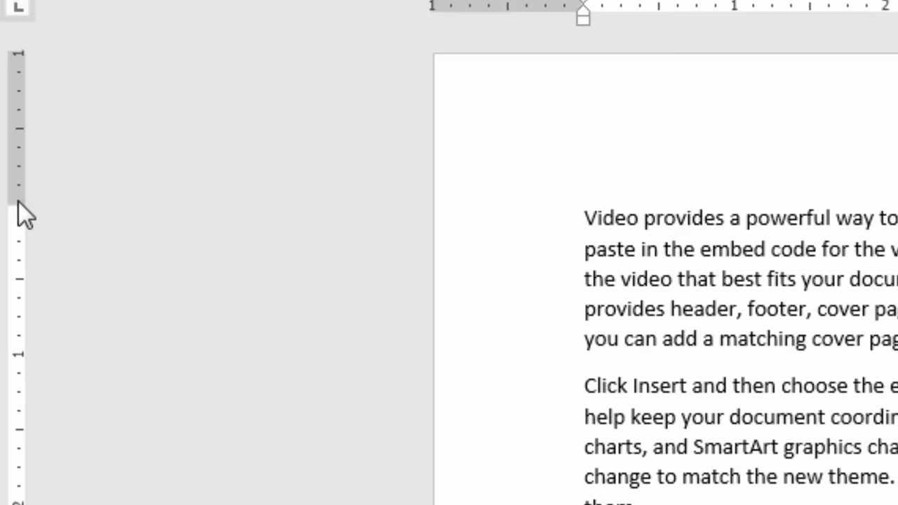
{"action": "mouse_move", "coordinate": [19, 202]}
{"action": "left_mouse_down"}
{"action": "mouse_move", "coordinate": [16, 125]}
{"action": "mouse_move", "coordinate": [16, 189]}
{"action": "left_mouse_up"}
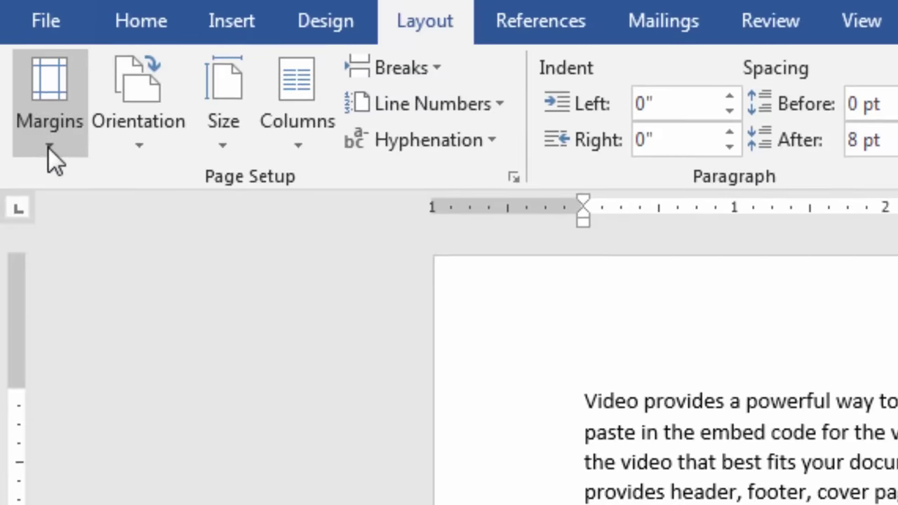
- Open Custom Margins and set the top margin to 1 inch
{"action": "left_click", "coordinate": [48, 147]}
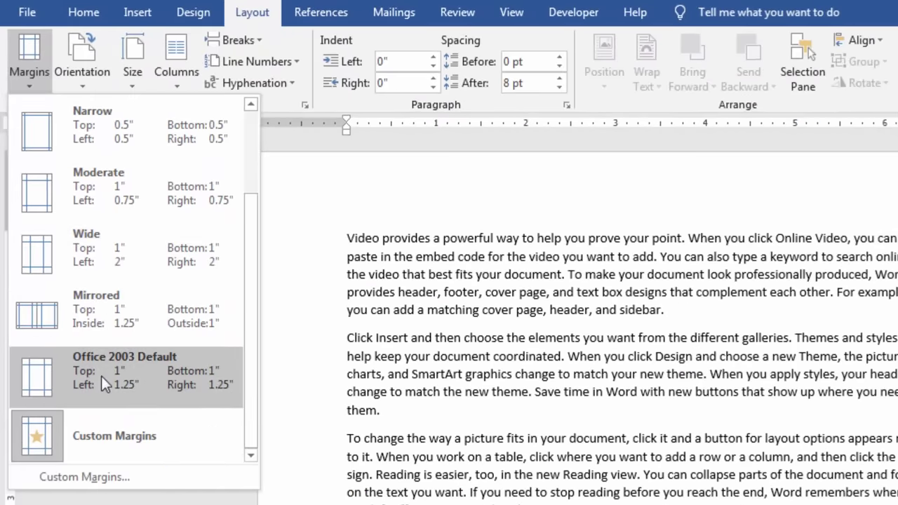
{"action": "left_click", "coordinate": [101, 478]}
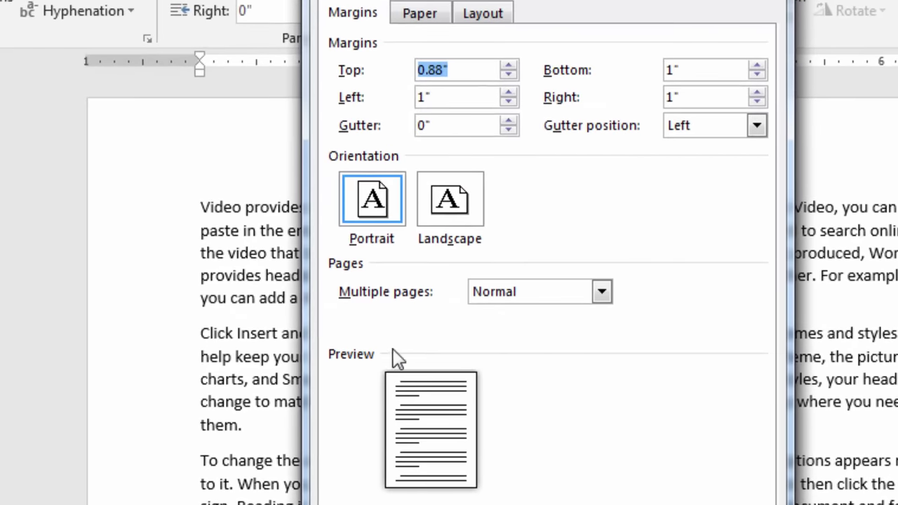
{"action": "left_click", "coordinate": [510, 63]}
{"action": "left_click", "coordinate": [511, 63]}
{"action": "left_click", "coordinate": [464, 67]}
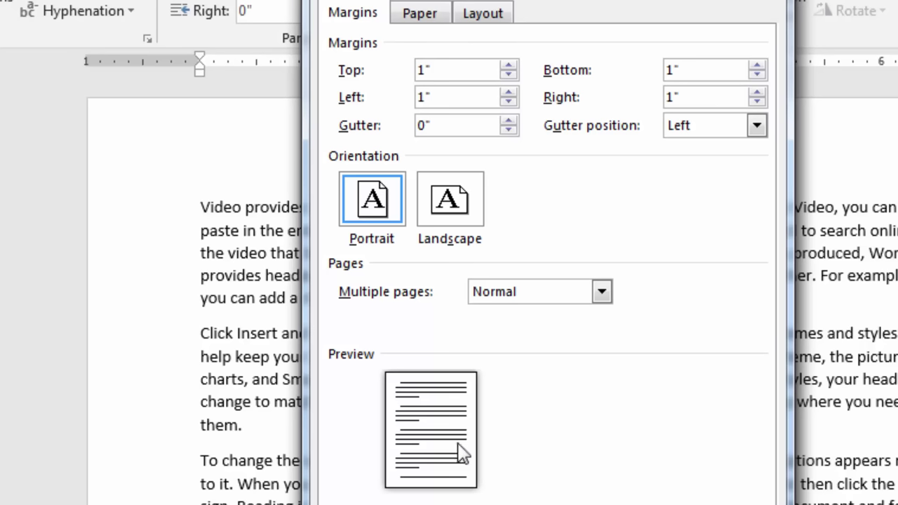
- Widen the gutter to 0.5 inch and set the gutter position to Top
{"action": "left_click", "coordinate": [508, 122]}
{"action": "left_click", "coordinate": [509, 121]}
{"action": "left_click", "coordinate": [509, 121]}
{"action": "left_click", "coordinate": [509, 121]}
{"action": "left_click", "coordinate": [509, 121]}
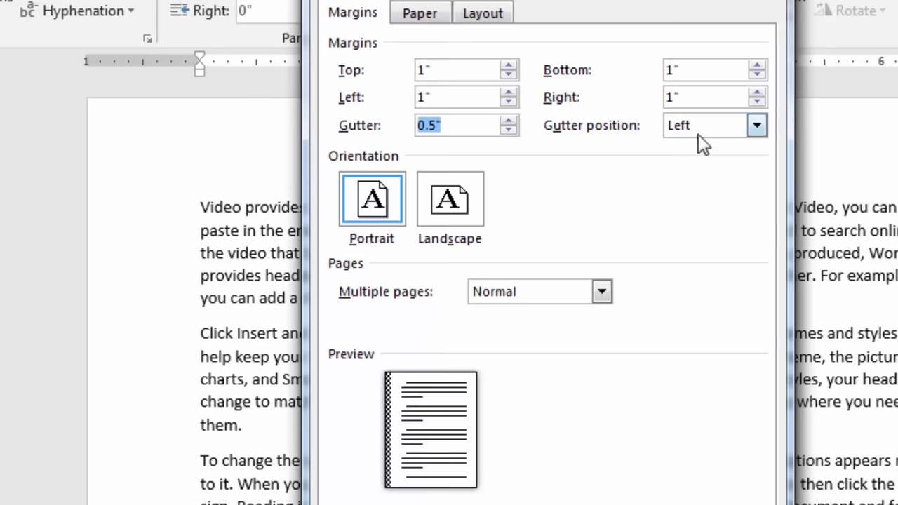
{"action": "left_click", "coordinate": [756, 127]}
{"action": "left_click", "coordinate": [700, 163]}
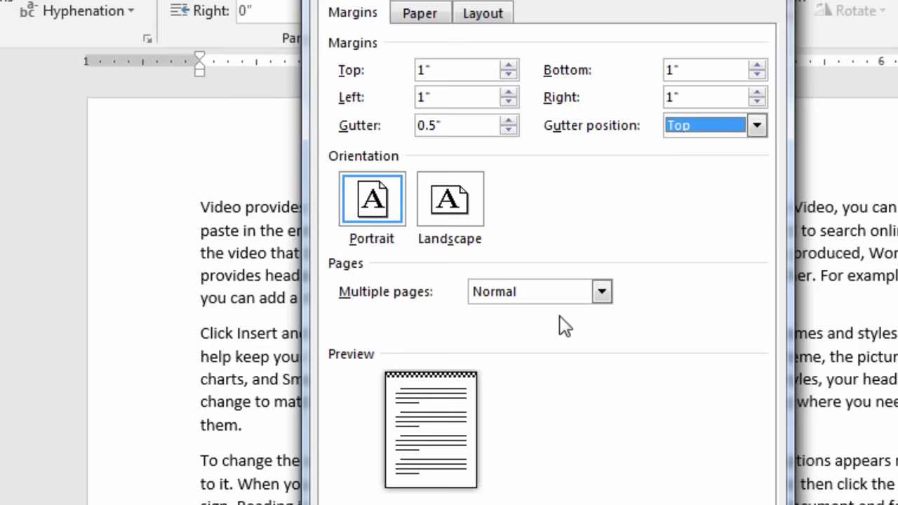
- Reduce the gutter back to 0" and close Page Setup
{"action": "left_click", "coordinate": [508, 130]}
{"action": "left_click", "coordinate": [507, 131]}
{"action": "left_click", "coordinate": [508, 131]}
{"action": "left_click", "coordinate": [507, 131]}
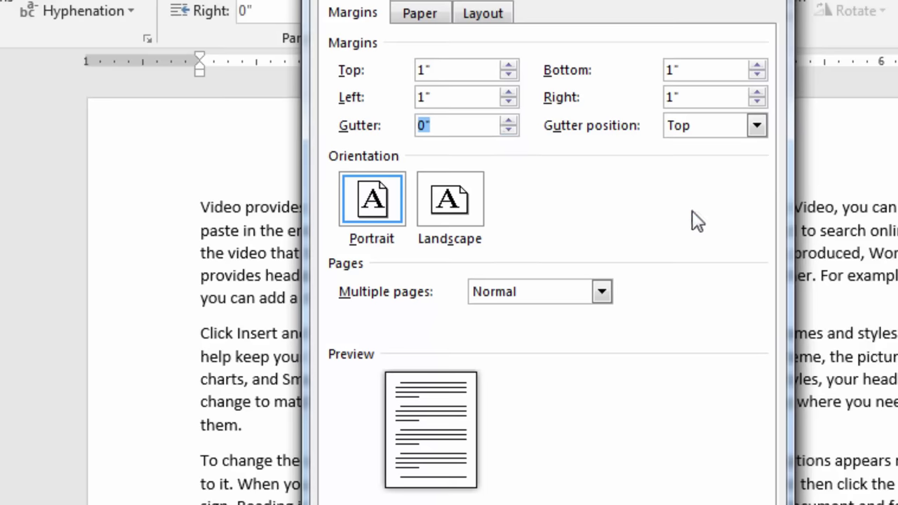
{"action": "key", "text": "Return"}
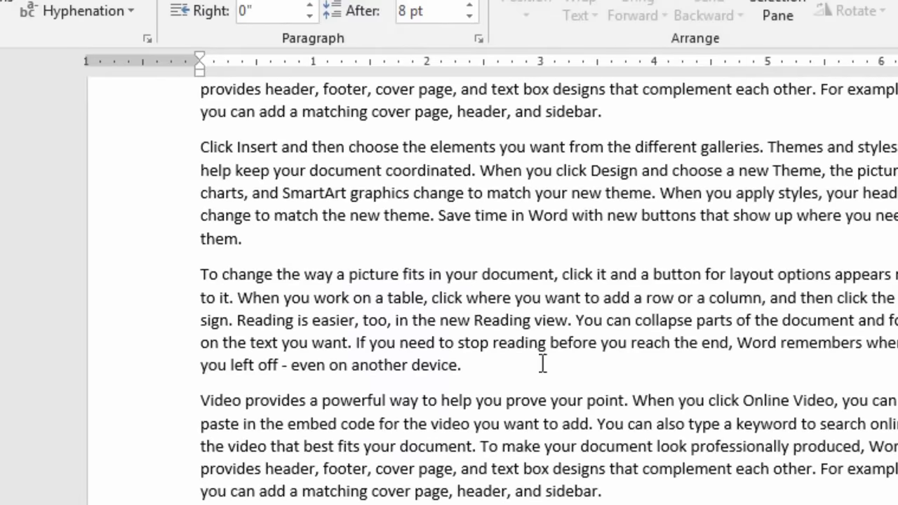
{"action": "scroll", "coordinate": [533, 365], "scroll_direction": "up", "scroll_amount": 3}
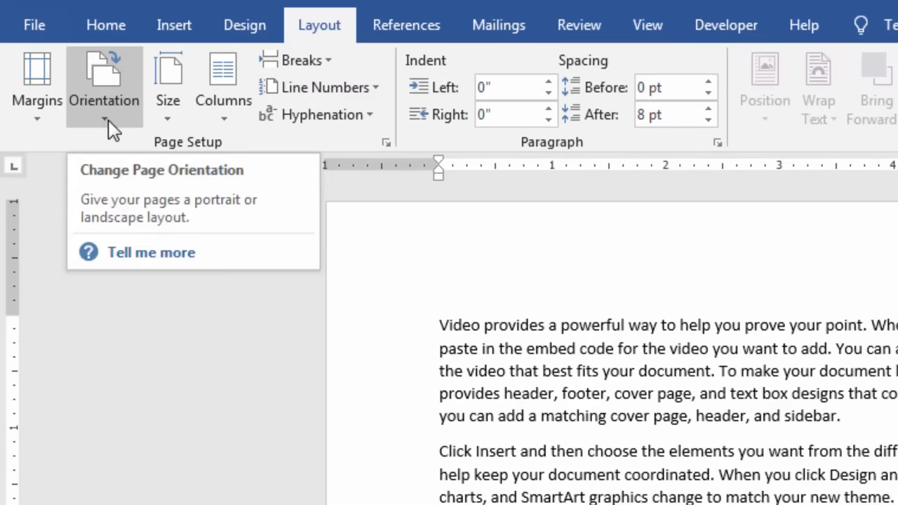
{"action": "left_click", "coordinate": [108, 120]}
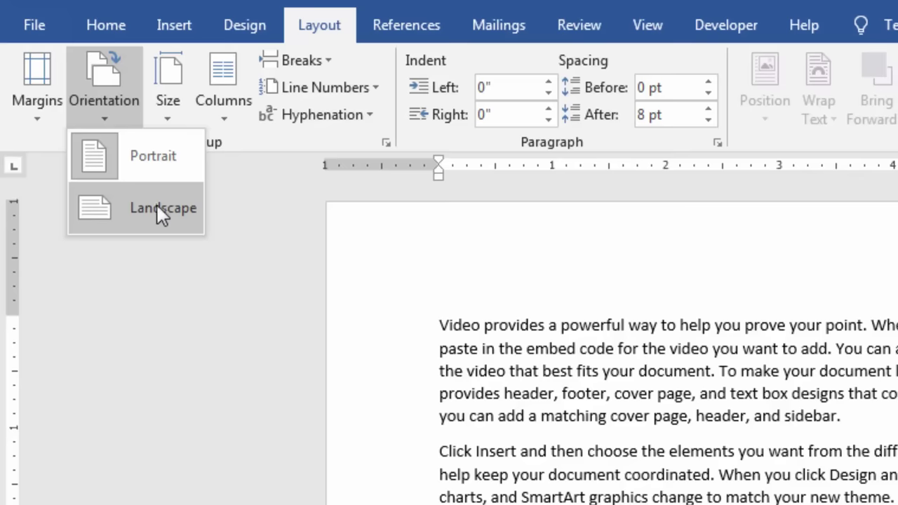
{"action": "left_click", "coordinate": [511, 348]}
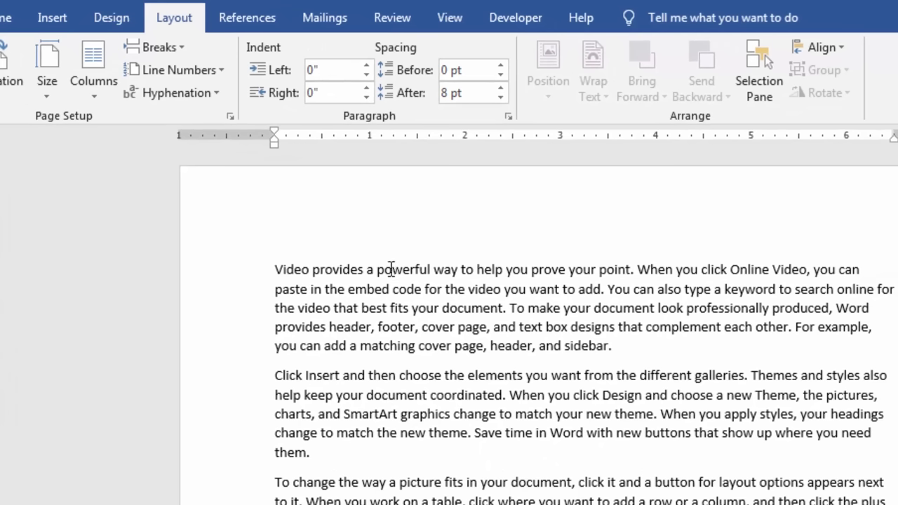
{"action": "left_click_drag", "start_coordinate": [301, 269], "coordinate": [888, 274]}
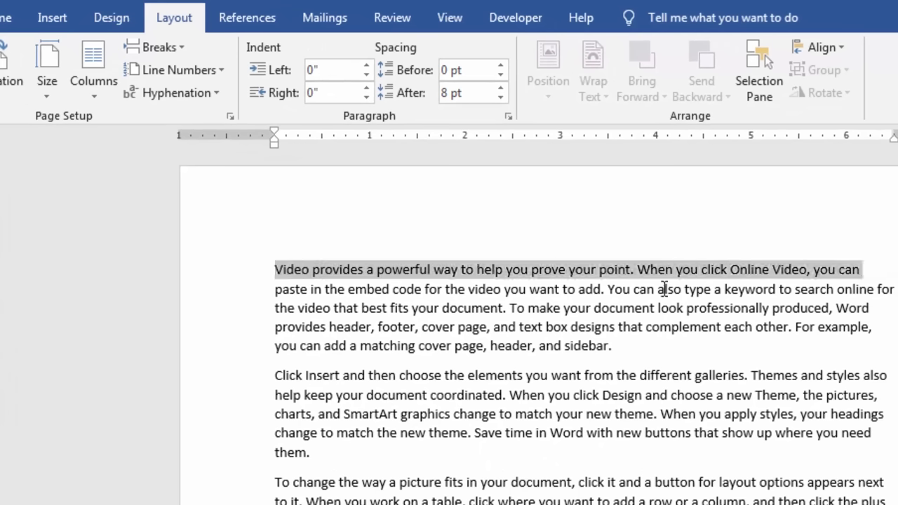
{"action": "left_click", "coordinate": [572, 270]}
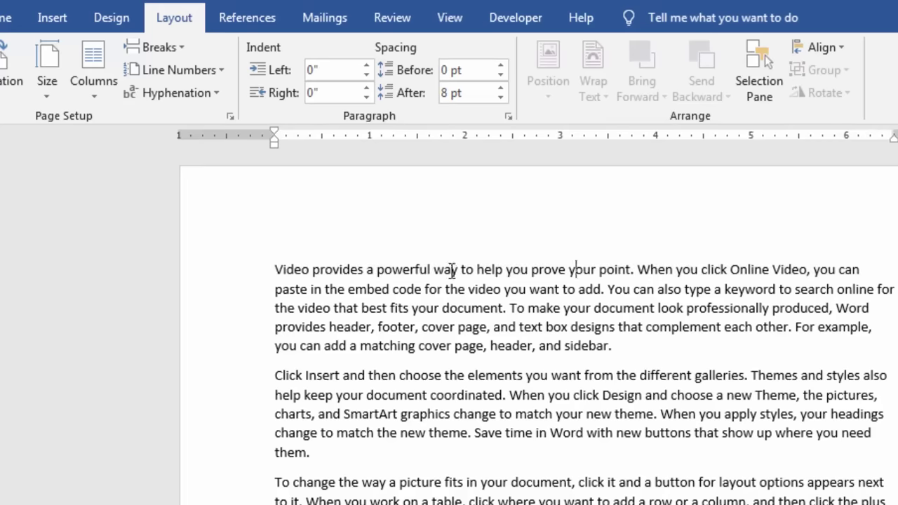
{"action": "left_click", "coordinate": [86, 89]}
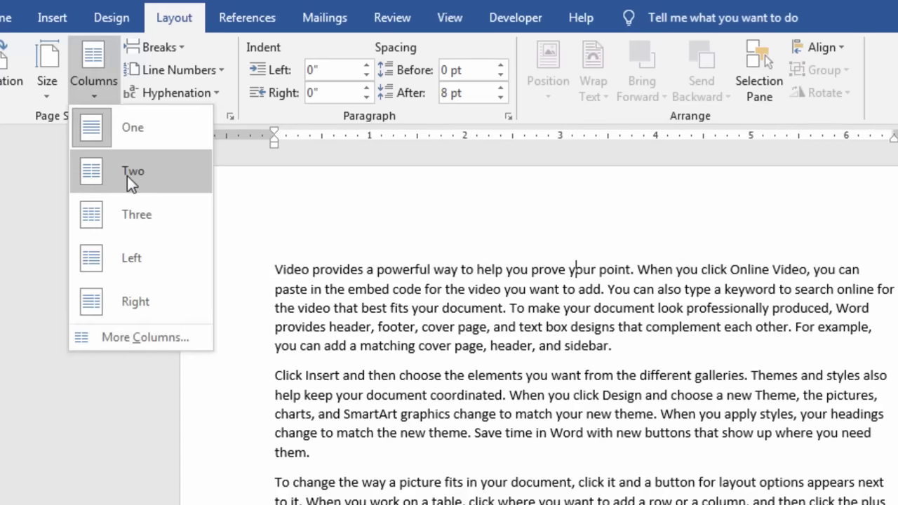
- Split the text into three columns and paste a copy of the selected passage at the end
{"action": "left_click", "coordinate": [134, 211]}
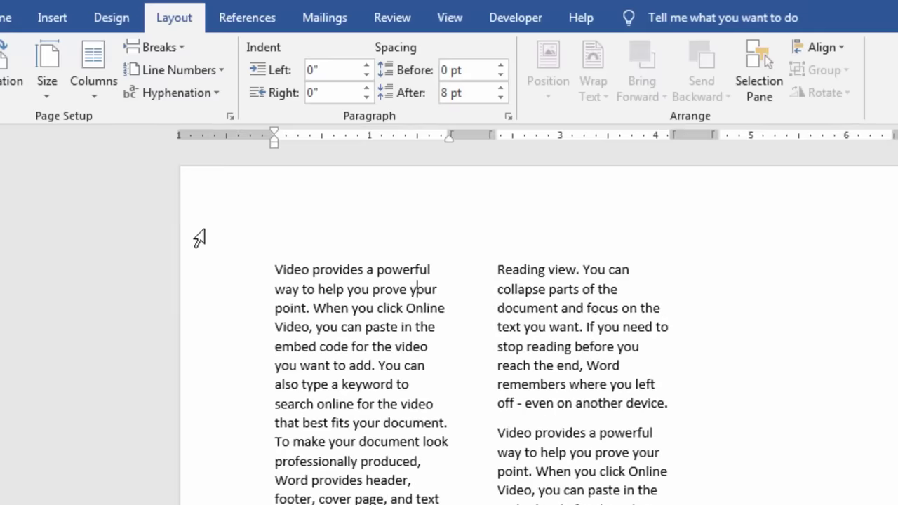
{"action": "scroll", "coordinate": [423, 315], "scroll_direction": "down", "scroll_amount": 1}
{"action": "scroll", "coordinate": [423, 315], "scroll_direction": "down", "scroll_amount": 3}
{"action": "scroll", "coordinate": [421, 320], "scroll_direction": "down", "scroll_amount": 5}
{"action": "scroll", "coordinate": [422, 320], "scroll_direction": "down", "scroll_amount": 1}
{"action": "scroll", "coordinate": [422, 320], "scroll_direction": "up", "scroll_amount": 1}
{"action": "scroll", "coordinate": [422, 320], "scroll_direction": "up", "scroll_amount": 5}
{"action": "scroll", "coordinate": [422, 320], "scroll_direction": "up", "scroll_amount": 4}
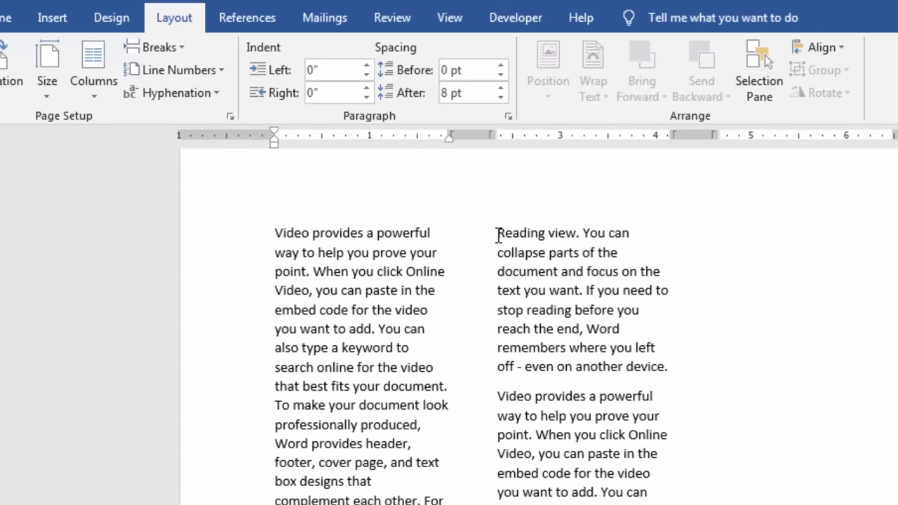
{"action": "left_click_drag", "start_coordinate": [498, 234], "coordinate": [604, 504]}
{"action": "scroll", "coordinate": [603, 491], "scroll_direction": "down", "scroll_amount": 1}
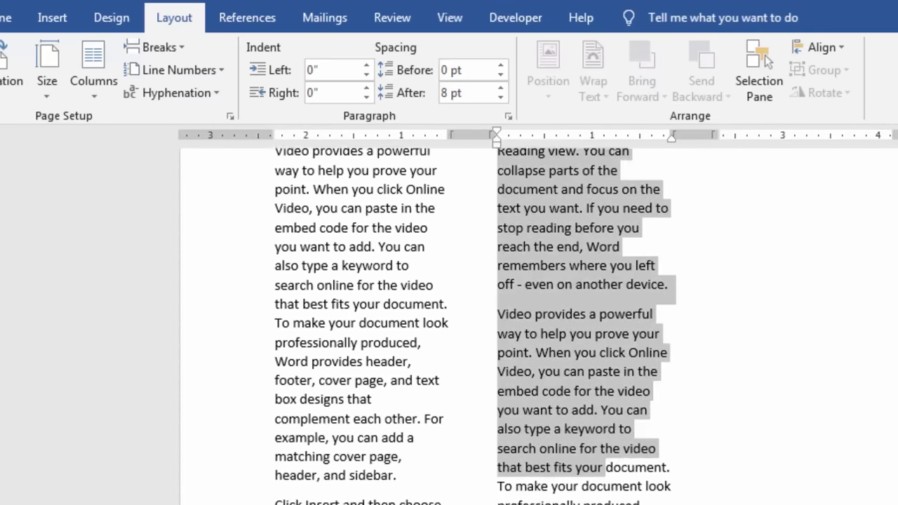
{"action": "scroll", "coordinate": [449, 322], "scroll_direction": "down", "scroll_amount": 5}
{"action": "scroll", "coordinate": [449, 323], "scroll_direction": "down", "scroll_amount": 3}
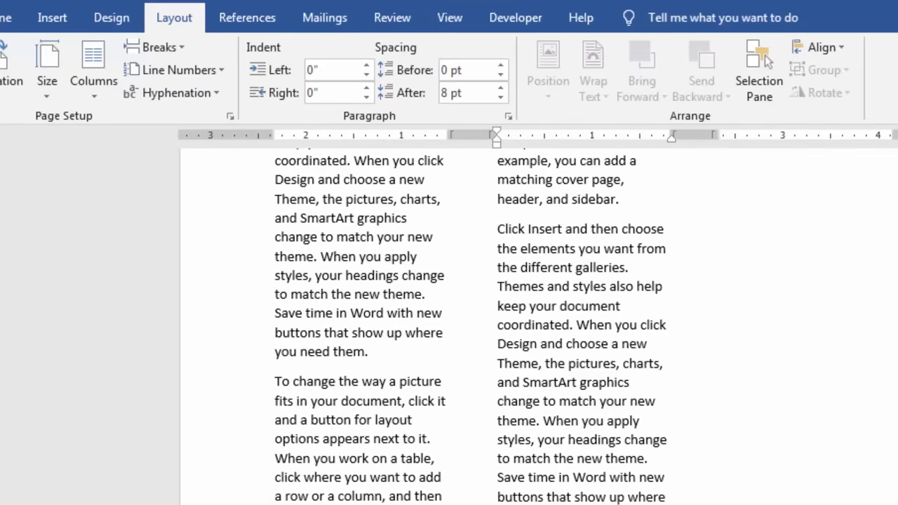
{"action": "key", "text": "ctrl+v"}
- Try the Three and Left column layouts, then apply Right (wide left, narrow right)
{"action": "scroll", "coordinate": [779, 298], "scroll_direction": "up", "scroll_amount": 3}
{"action": "scroll", "coordinate": [779, 298], "scroll_direction": "up", "scroll_amount": 1}
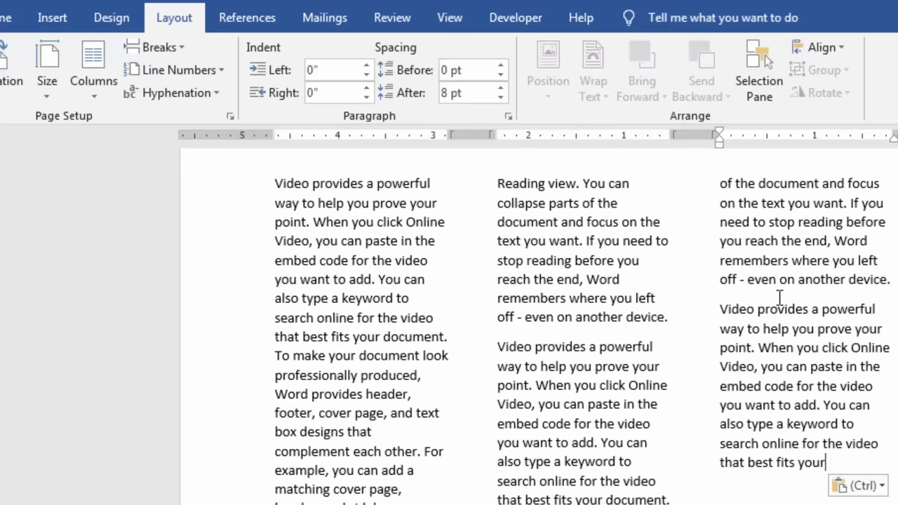
{"action": "scroll", "coordinate": [779, 299], "scroll_direction": "up", "scroll_amount": 1}
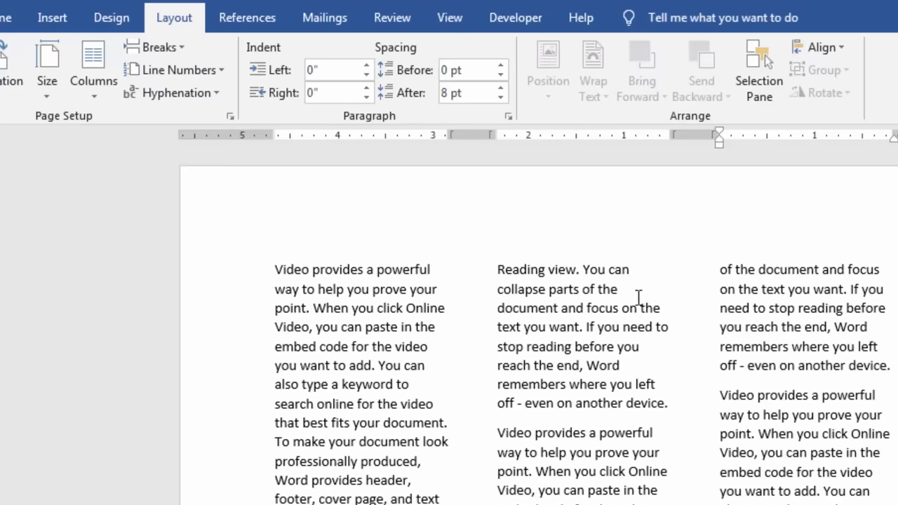
{"action": "left_click", "coordinate": [90, 97]}
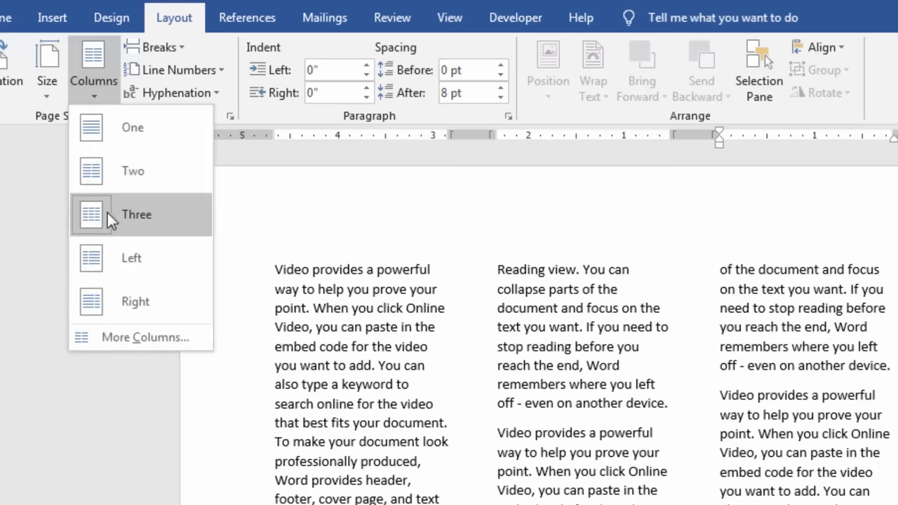
{"action": "left_click", "coordinate": [107, 213]}
{"action": "left_click", "coordinate": [105, 99]}
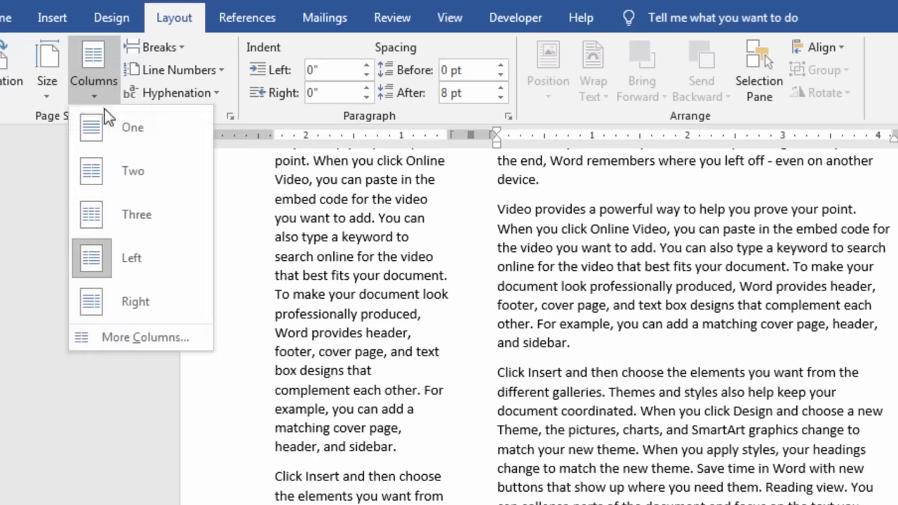
{"action": "left_click", "coordinate": [125, 299]}
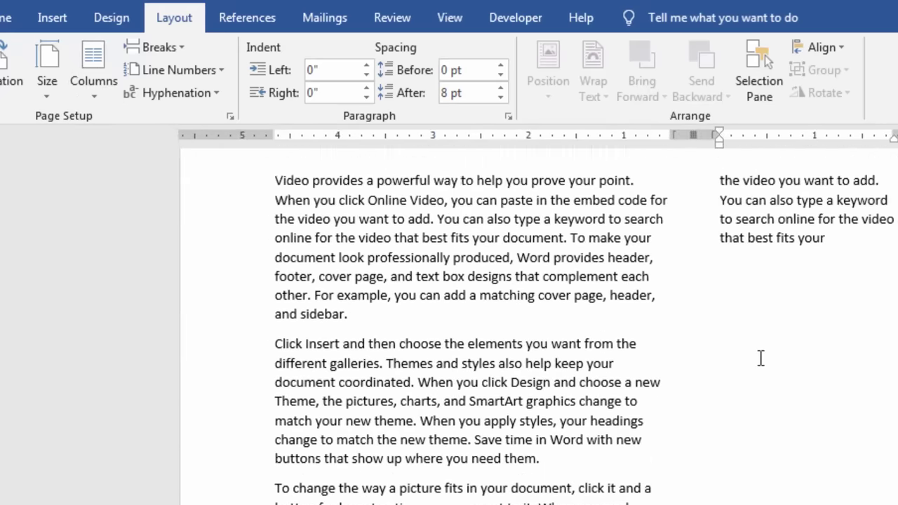
{"action": "left_click", "coordinate": [90, 98]}
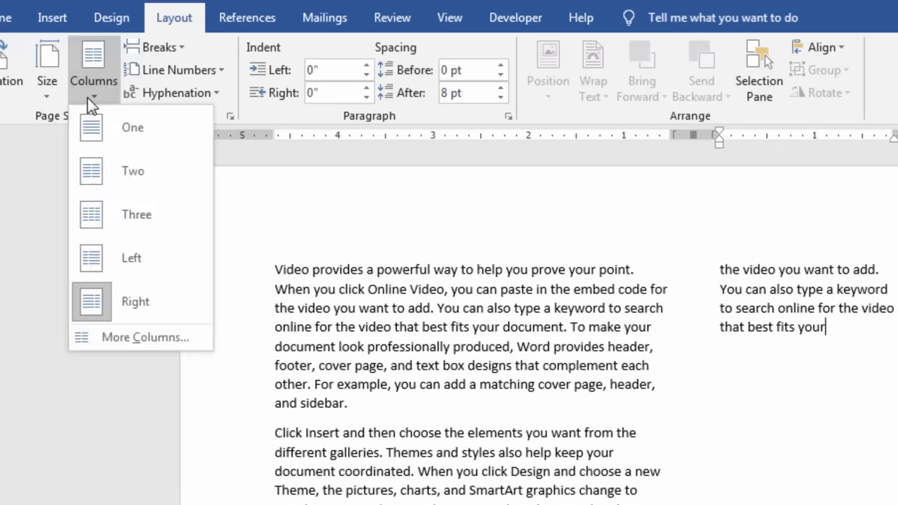
{"action": "left_click", "coordinate": [139, 337]}
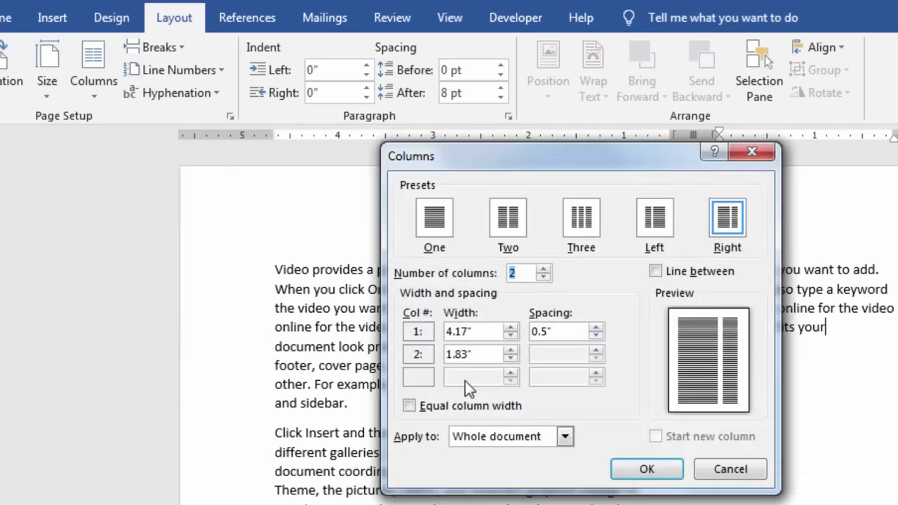
{"action": "left_click", "coordinate": [543, 269]}
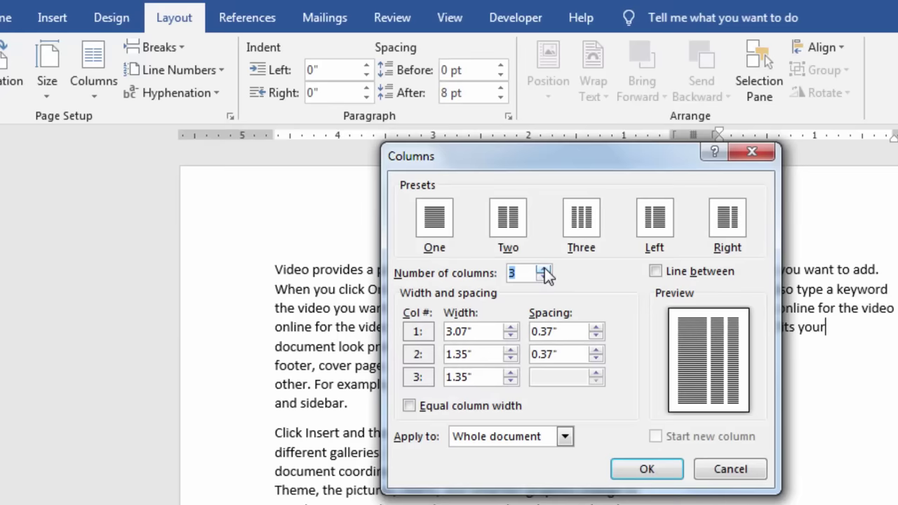
{"action": "left_click", "coordinate": [544, 269]}
{"action": "left_click", "coordinate": [543, 269]}
{"action": "left_click", "coordinate": [543, 269]}
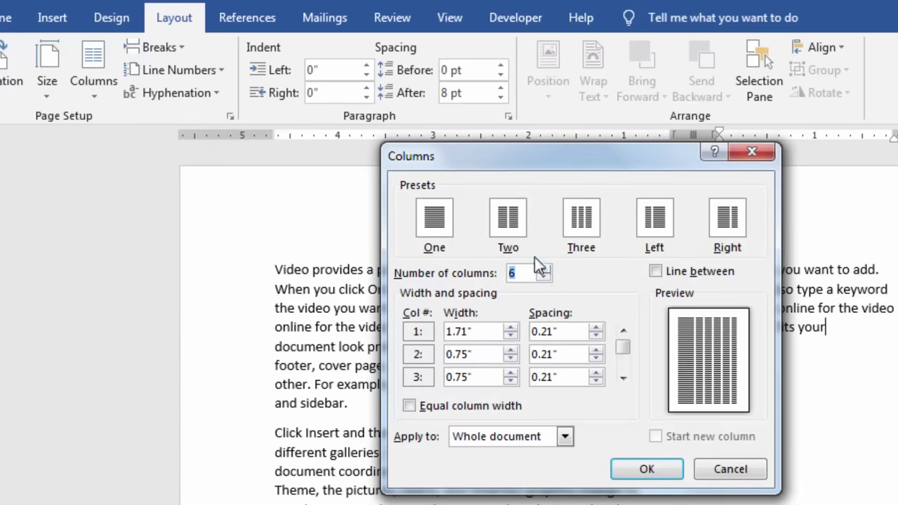
{"action": "left_click", "coordinate": [508, 218]}
{"action": "left_click", "coordinate": [543, 270]}
{"action": "left_click", "coordinate": [543, 269]}
{"action": "left_click", "coordinate": [543, 269]}
{"action": "left_click", "coordinate": [543, 270]}
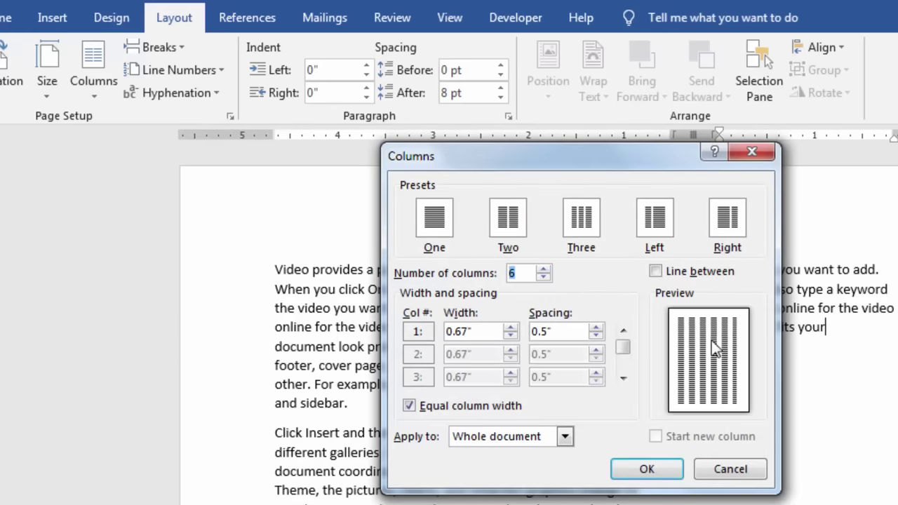
{"action": "left_click", "coordinate": [717, 472]}
{"action": "left_click", "coordinate": [90, 97]}
{"action": "left_click", "coordinate": [103, 123]}
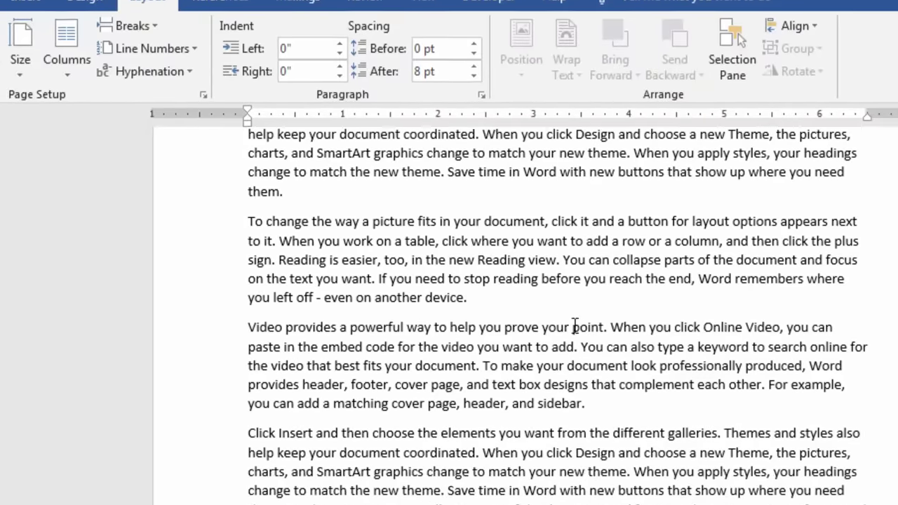
- Delete all text after the second paragraph ending at "them.", plus the trailing blank lines
{"action": "scroll", "coordinate": [467, 239], "scroll_direction": "down", "scroll_amount": 6}
{"action": "scroll", "coordinate": [467, 240], "scroll_direction": "down", "scroll_amount": 5}
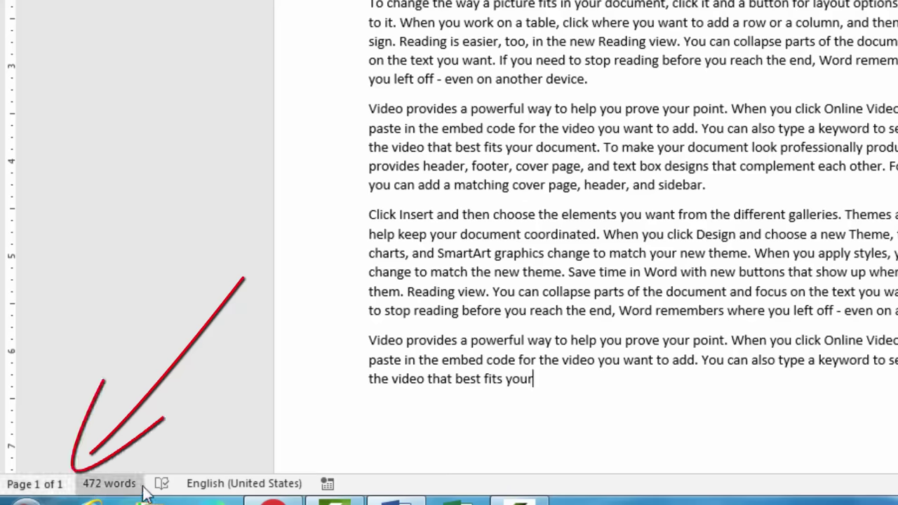
{"action": "left_click_drag", "start_coordinate": [548, 387], "coordinate": [450, 96]}
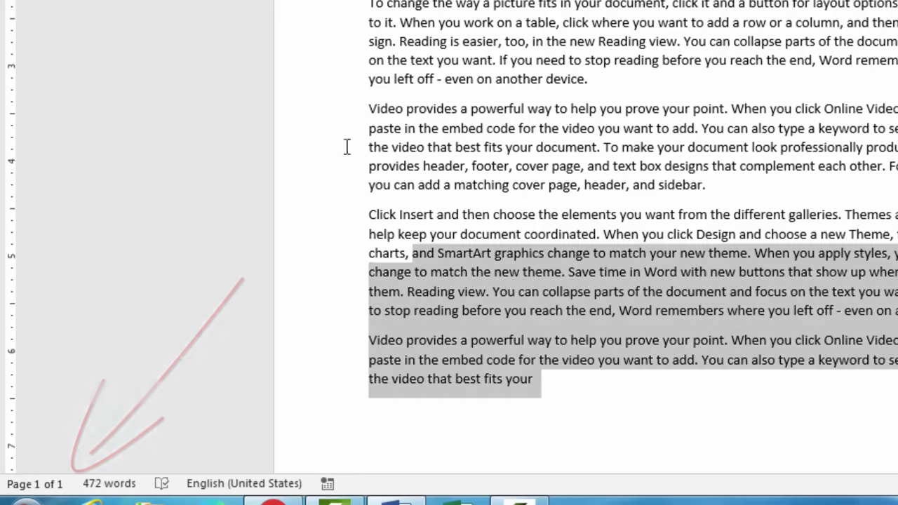
{"action": "key", "text": "Delete"}
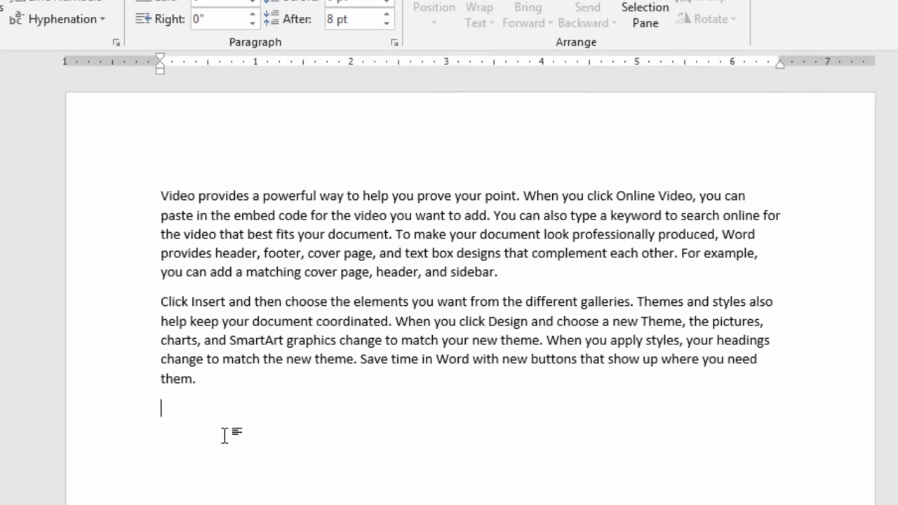
{"action": "key", "text": "Return"}
{"action": "key", "text": "Return"}
{"action": "key", "text": "Return"}
{"action": "key", "text": "BackSpace"}
{"action": "key", "text": "BackSpace"}
{"action": "key", "text": "BackSpace"}
{"action": "key", "text": "BackSpace"}
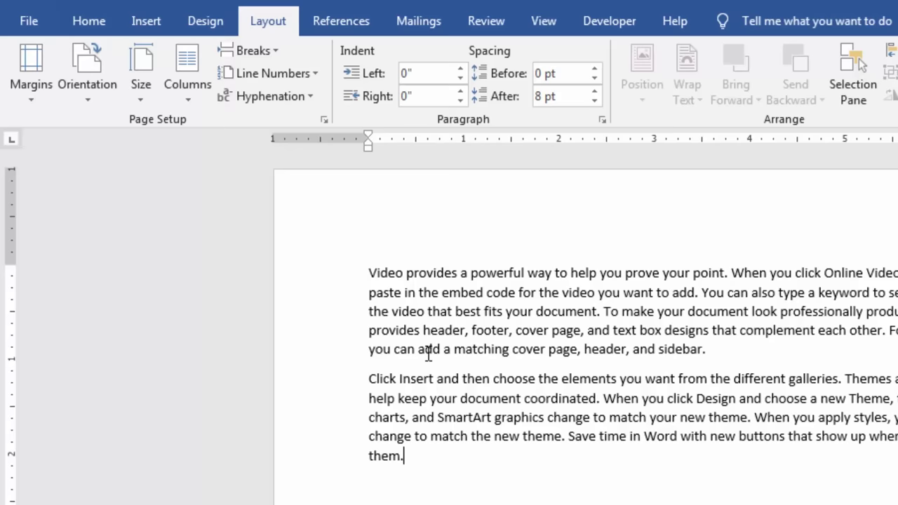
- Insert a page break after the text and remove it, twice, then bring up the Layout options
{"action": "left_click", "coordinate": [144, 24]}
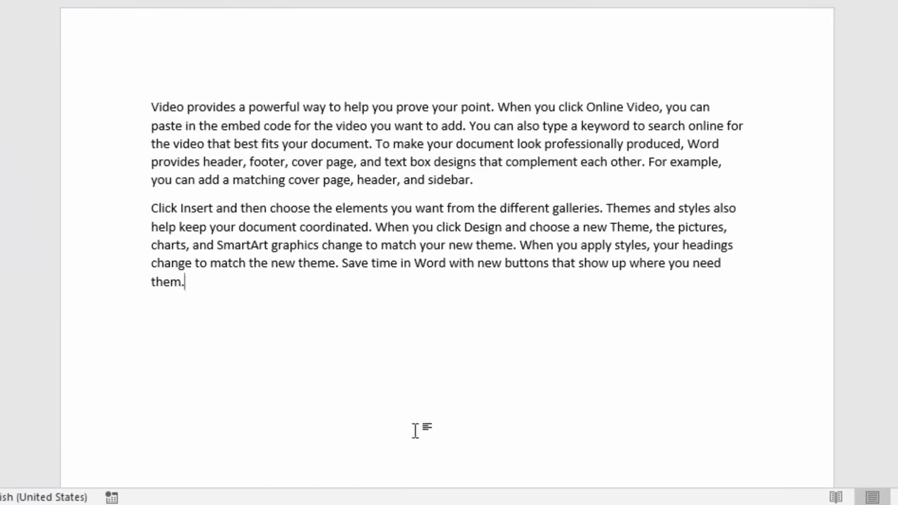
{"action": "key", "text": "ctrl+Return"}
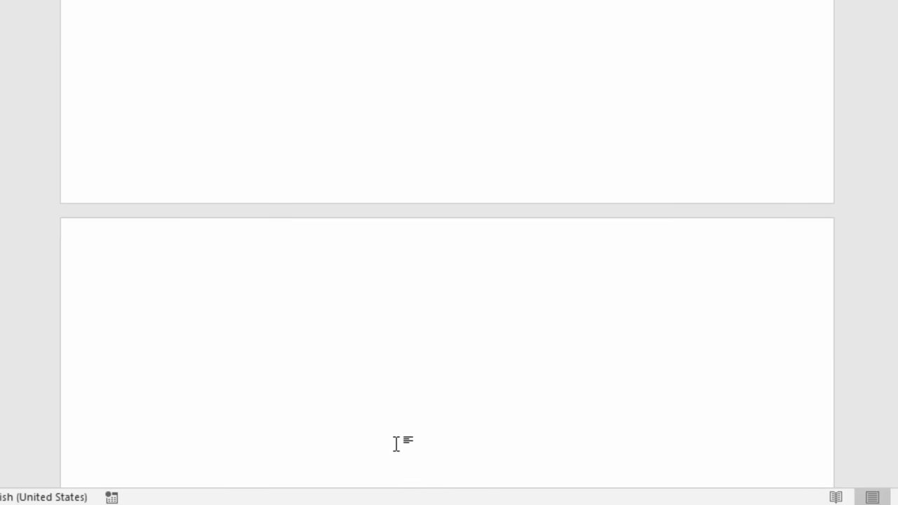
{"action": "key", "text": "BackSpace"}
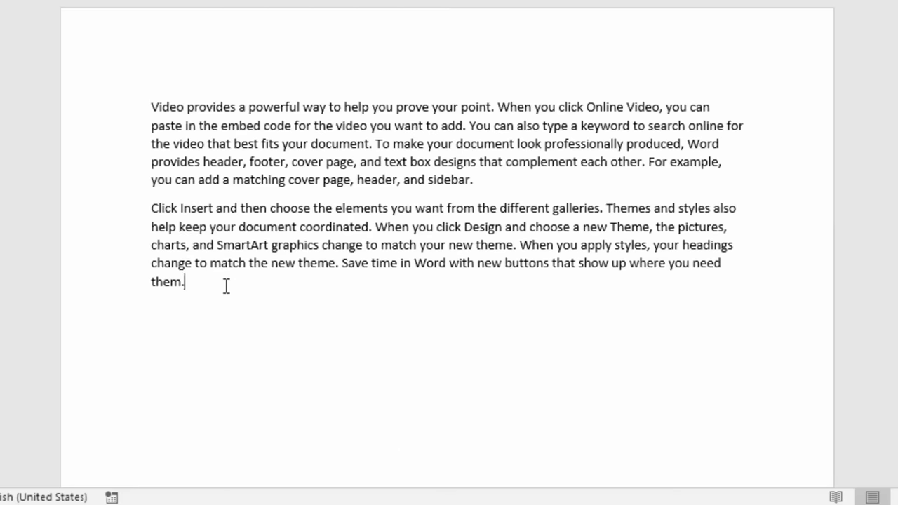
{"action": "key", "text": "ctrl+Return"}
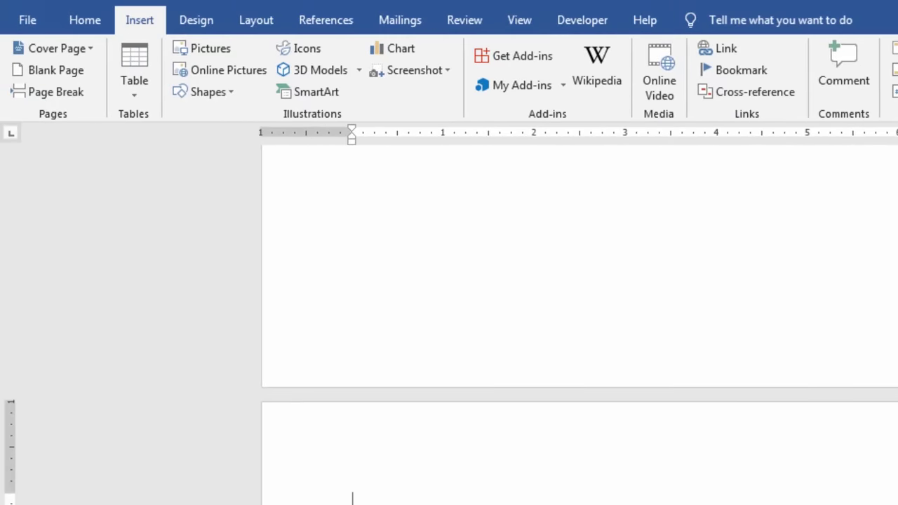
{"action": "key", "text": "BackSpace"}
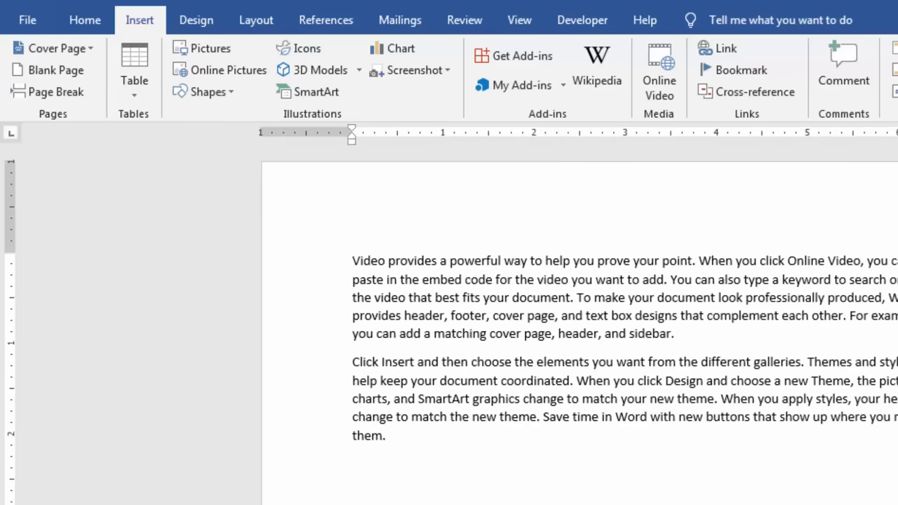
{"action": "left_click", "coordinate": [246, 21]}
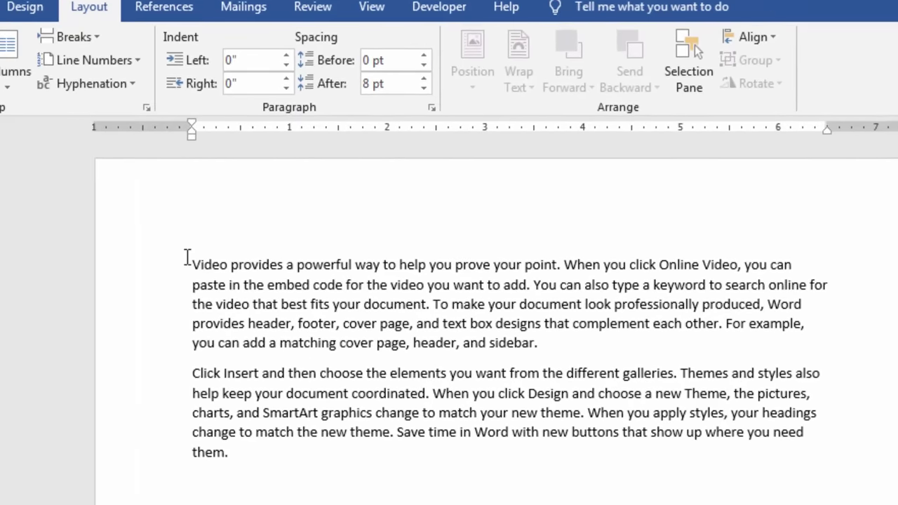
- Cycle both paragraphs through right, centred and justified alignment, ending back on left alignment
{"action": "left_click_drag", "start_coordinate": [191, 264], "coordinate": [229, 452]}
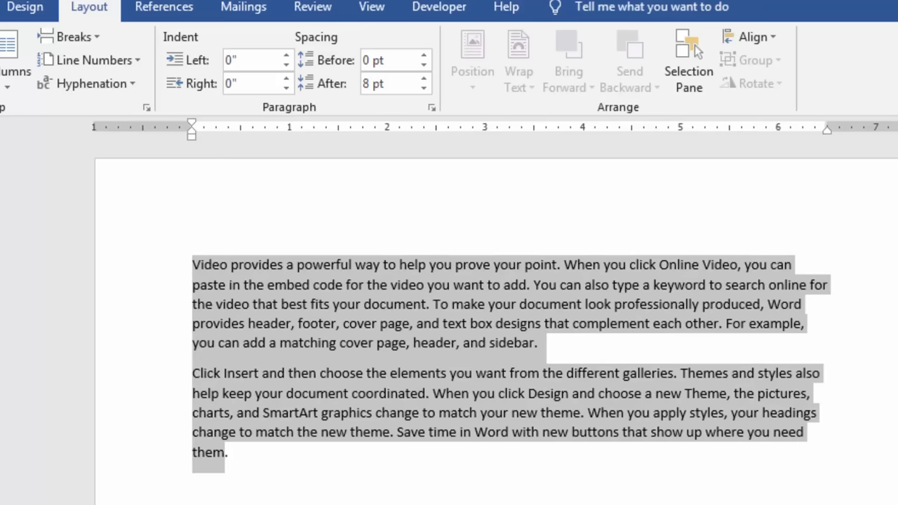
{"action": "left_click", "coordinate": [2, 6]}
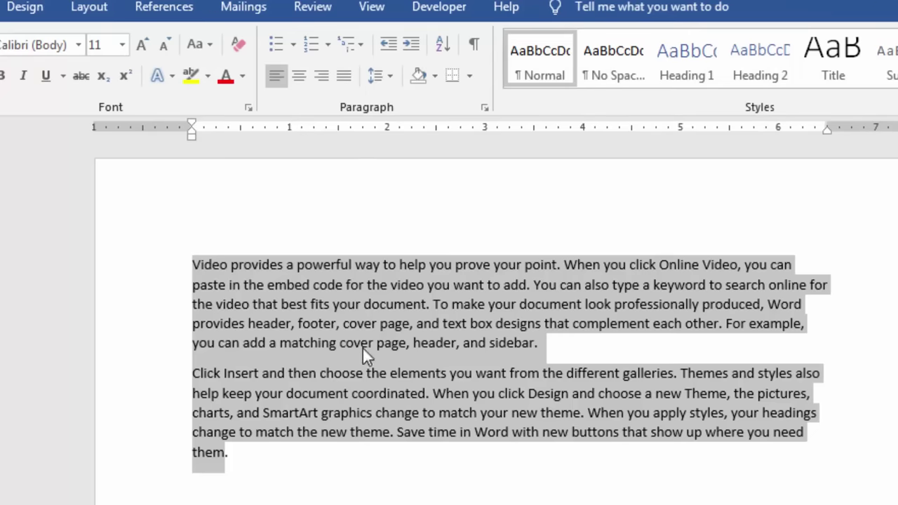
{"action": "key", "text": "ctrl+r"}
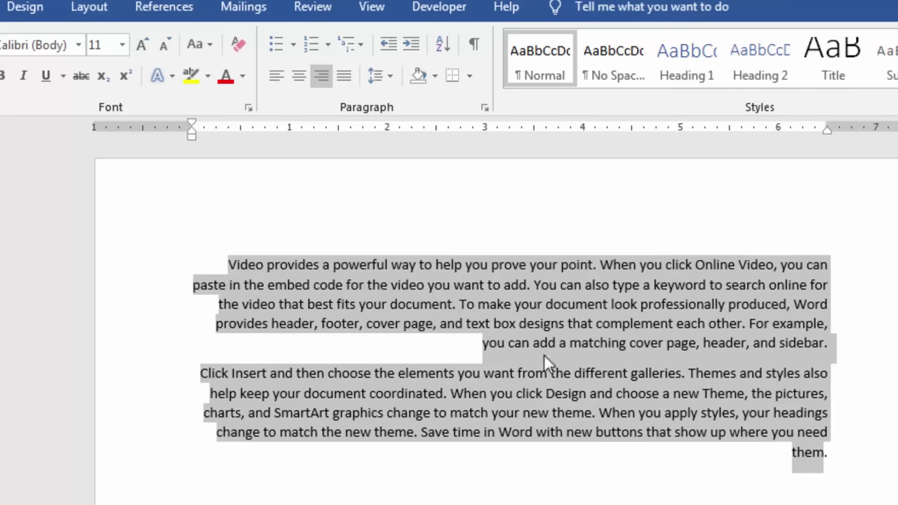
{"action": "key", "text": "ctrl+e"}
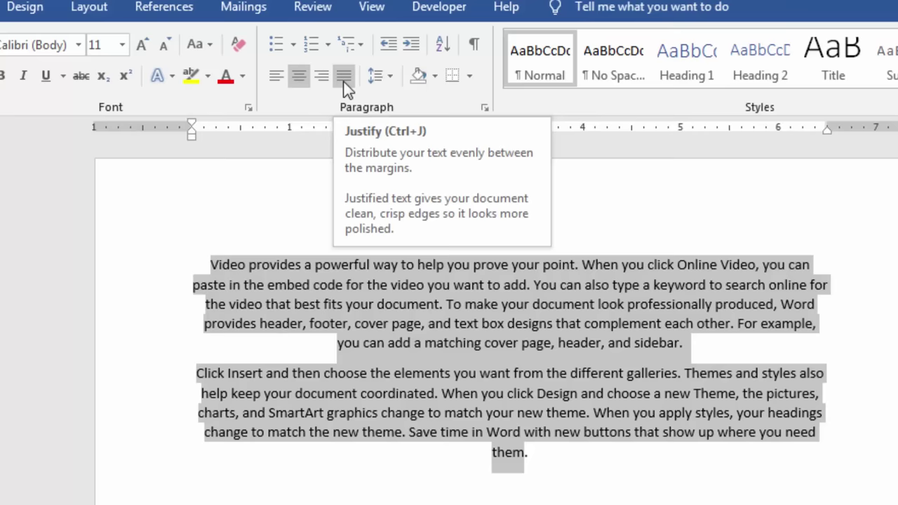
{"action": "key", "text": "ctrl+j"}
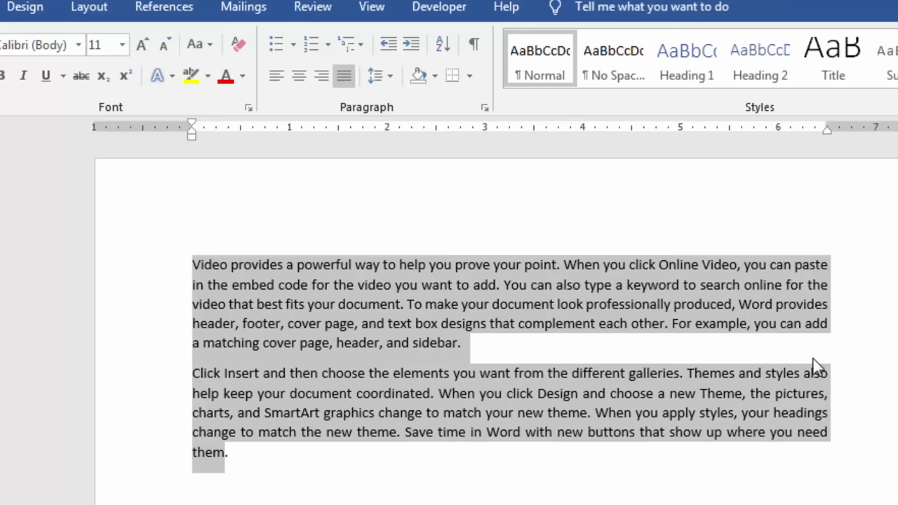
{"action": "key", "text": "ctrl+l"}
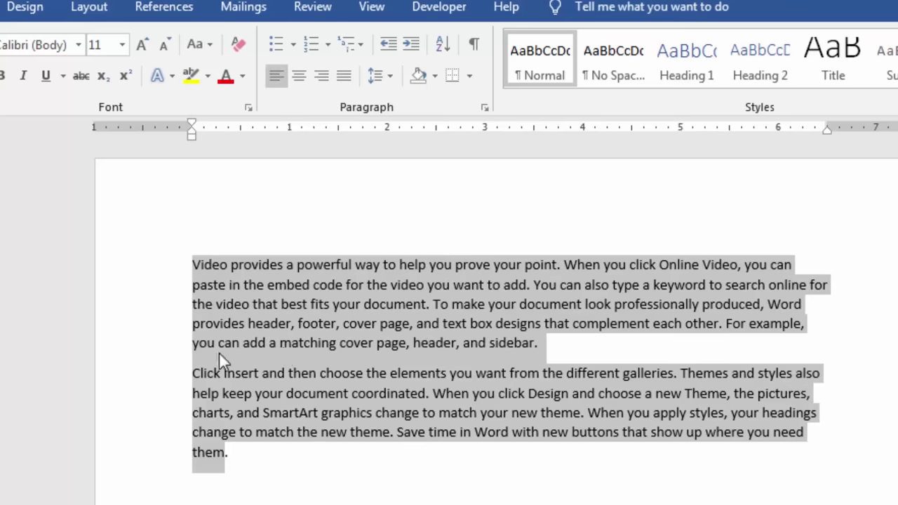
{"action": "left_click", "coordinate": [539, 343]}
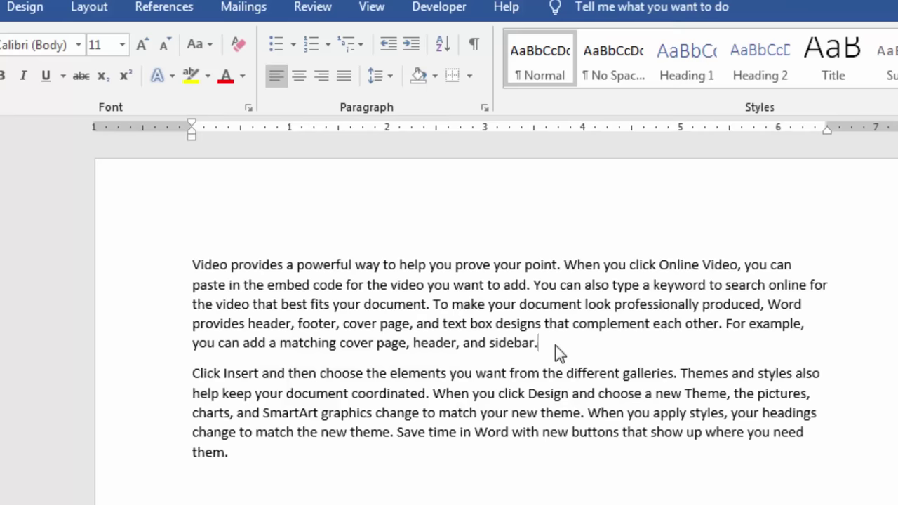
- Type short lines 'fg', 'fgf', 'fgffdg' and 'fgfgg' after the first paragraph
{"action": "key", "text": "Return"}
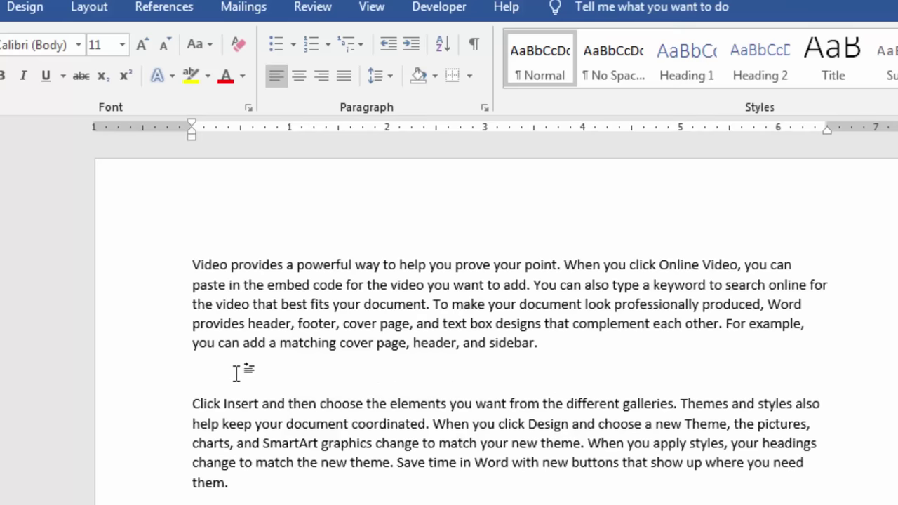
{"action": "type", "text": "fg"}
{"action": "key", "text": "Return"}
{"action": "type", "text": "fgf"}
{"action": "key", "text": "Return"}
{"action": "type", "text": "fgffd"}
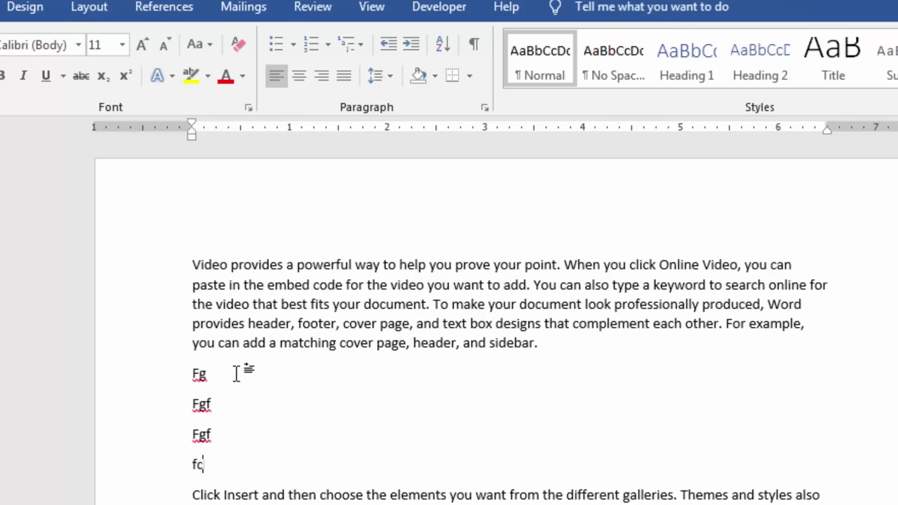
{"action": "type", "text": "g"}
{"action": "key", "text": "Return"}
{"action": "type", "text": "fgfgg"}
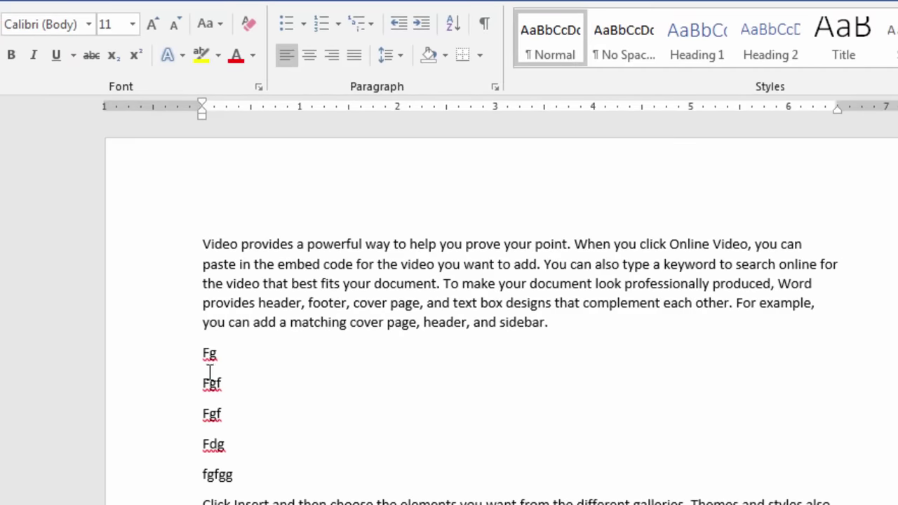
- Make those lines a round-bullet list, then switch it to 1. 2. 3. numbering
{"action": "mouse_move", "coordinate": [202, 404]}
{"action": "left_click_drag", "start_coordinate": [203, 351], "coordinate": [233, 475]}
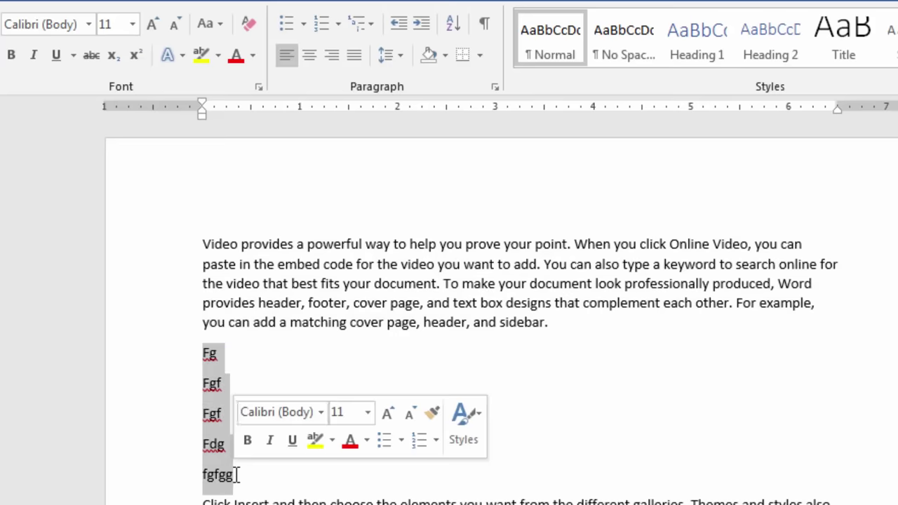
{"action": "left_click", "coordinate": [305, 26]}
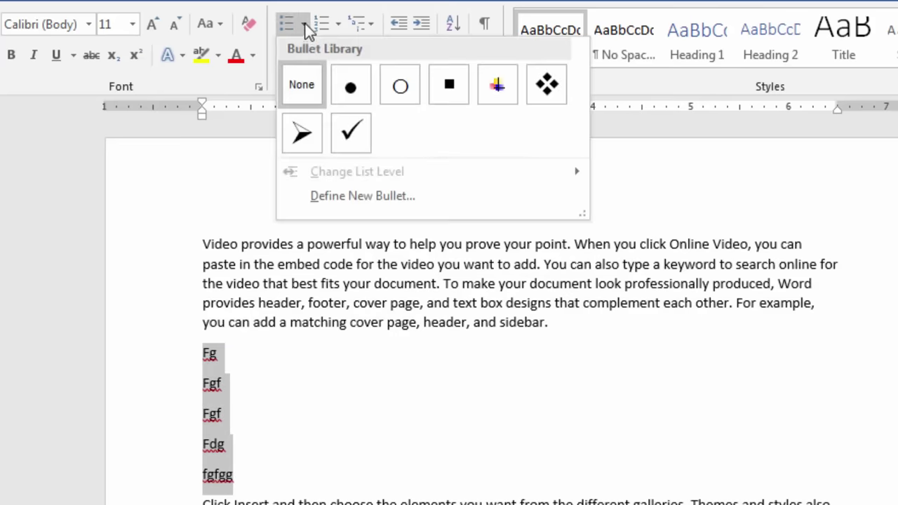
{"action": "left_click", "coordinate": [351, 133]}
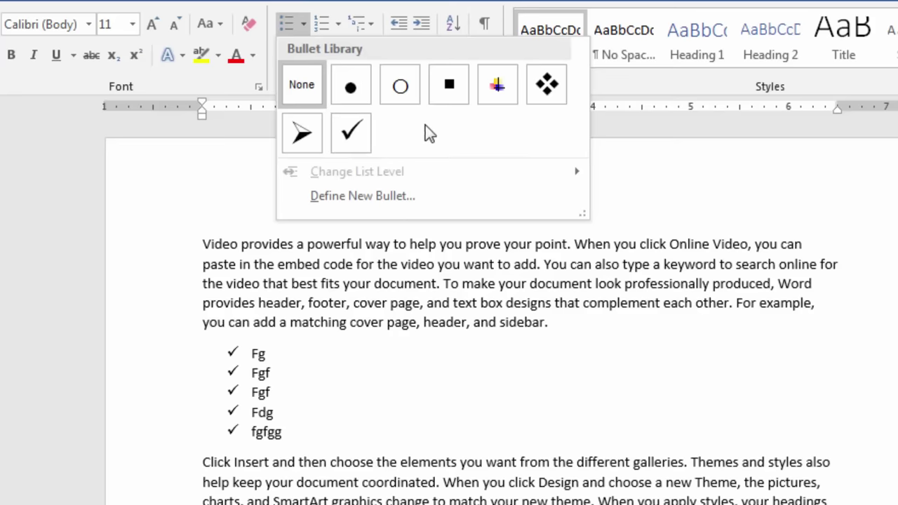
{"action": "left_click", "coordinate": [354, 84]}
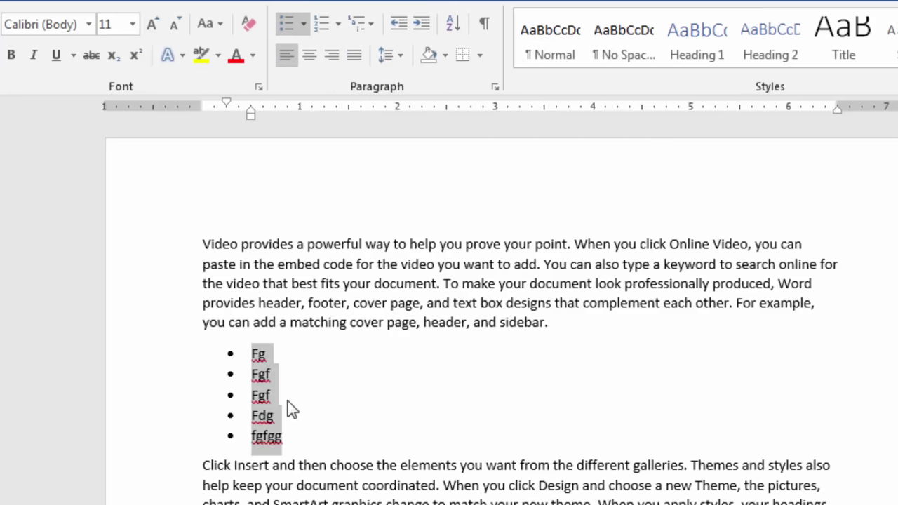
{"action": "left_click", "coordinate": [342, 29]}
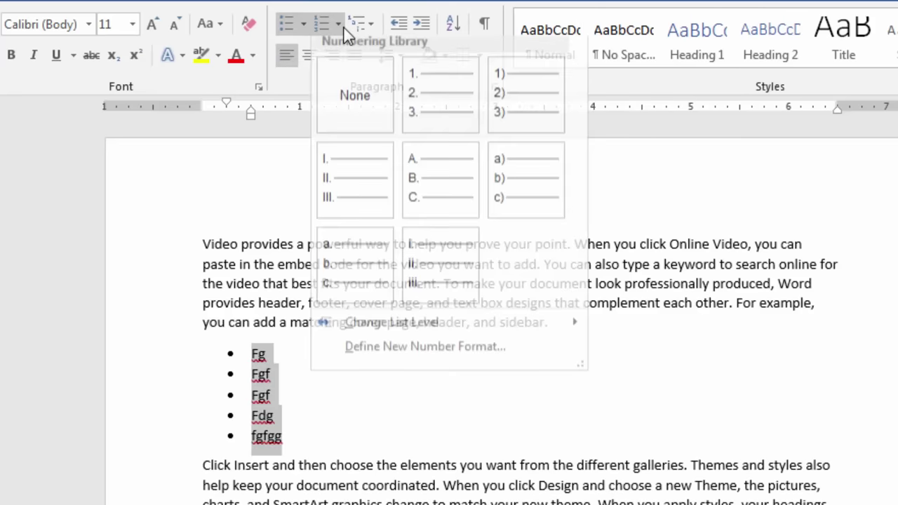
{"action": "left_click", "coordinate": [421, 111]}
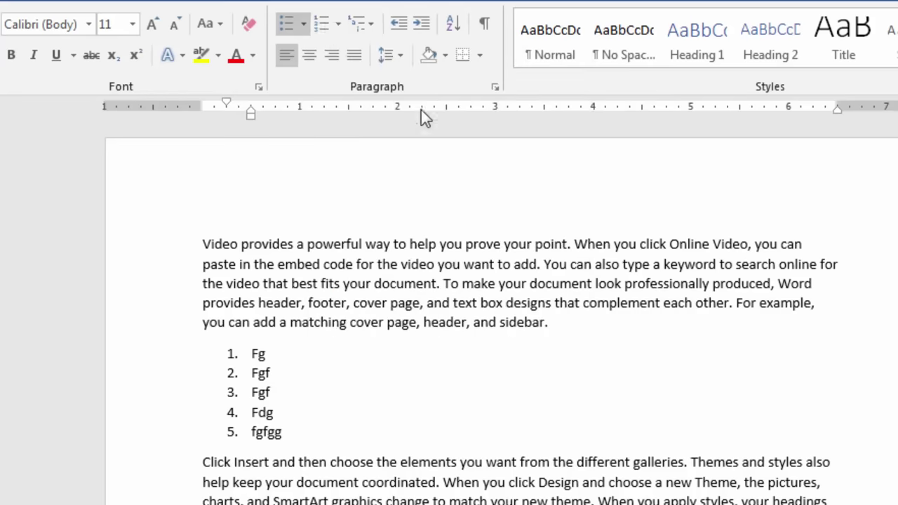
- Add numbered item 'jgkdhgkldhg', then end the list with an unnumbered line of text
{"action": "left_click", "coordinate": [313, 432]}
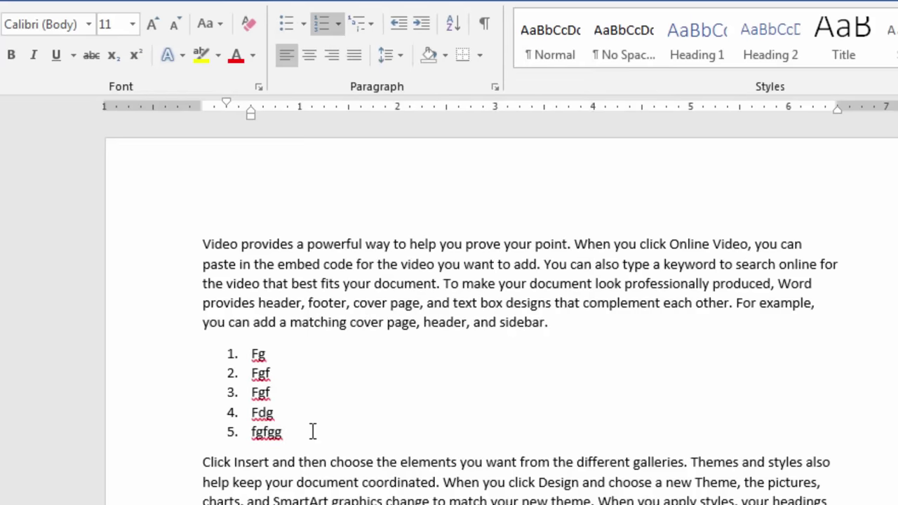
{"action": "key", "text": "Return"}
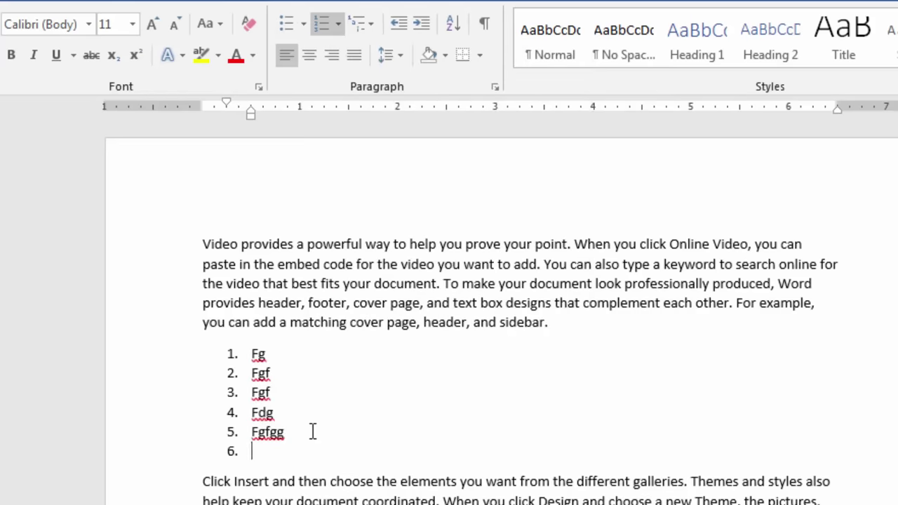
{"action": "type", "text": "jgkdhgkldhg"}
{"action": "key", "text": "Return"}
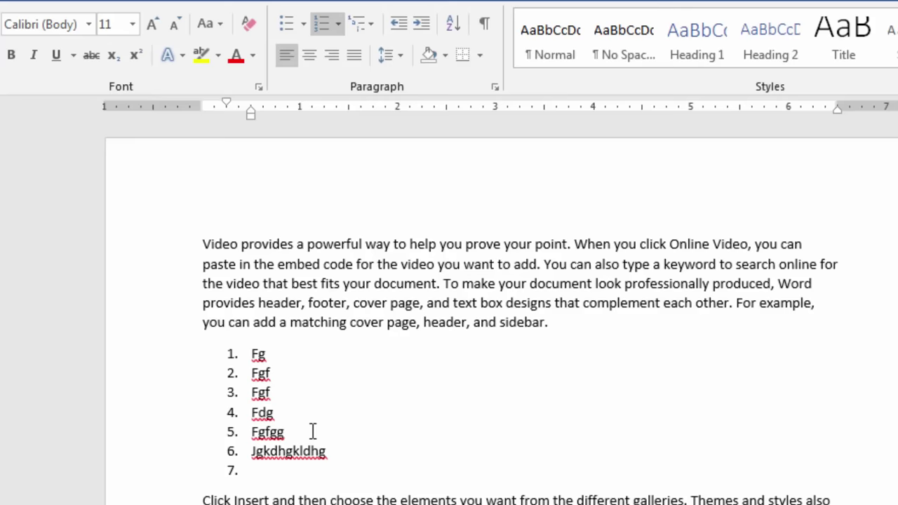
{"action": "key", "text": "Return"}
{"action": "type", "text": "fhkldhf kldhfkldhf kldhf k"}
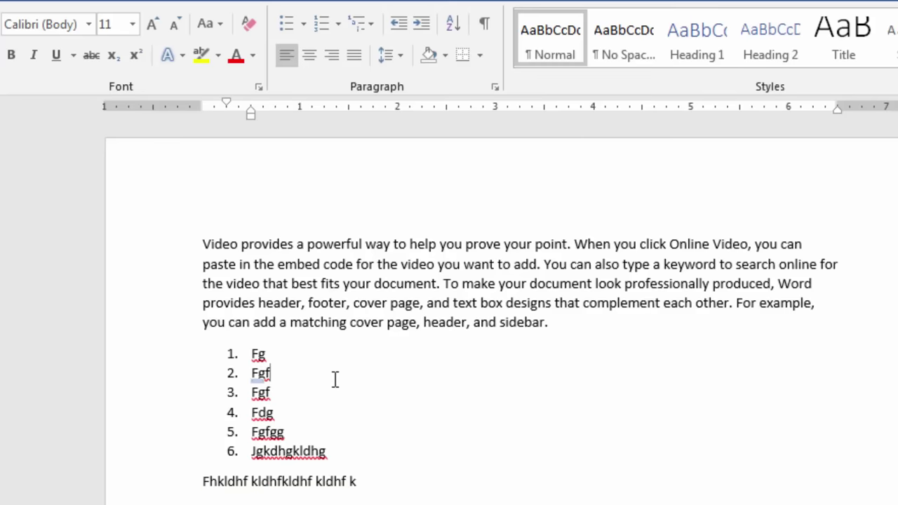
- Insert sub-items 'a) Fhkldfhlkdhkl' and 'dfhdkfhlkdhflkhf' beneath item 2 of the numbered list
{"action": "left_click", "coordinate": [365, 382]}
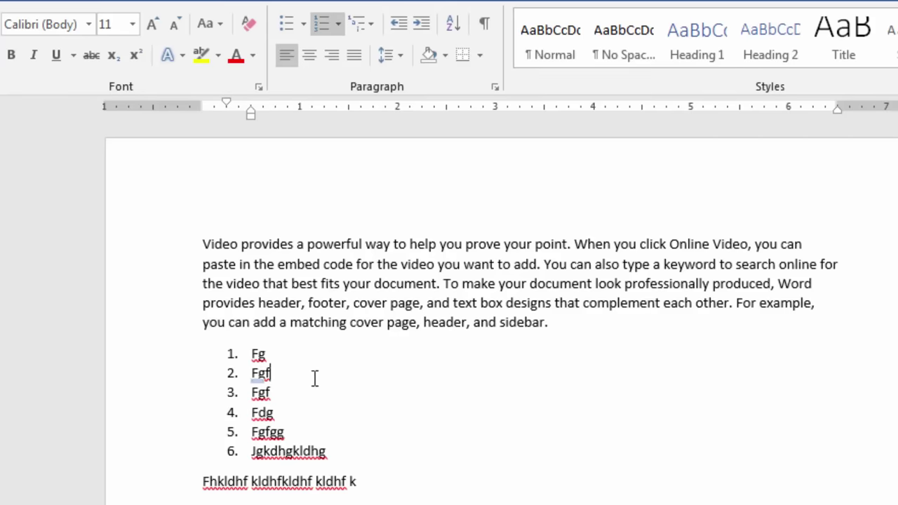
{"action": "key", "text": "Return"}
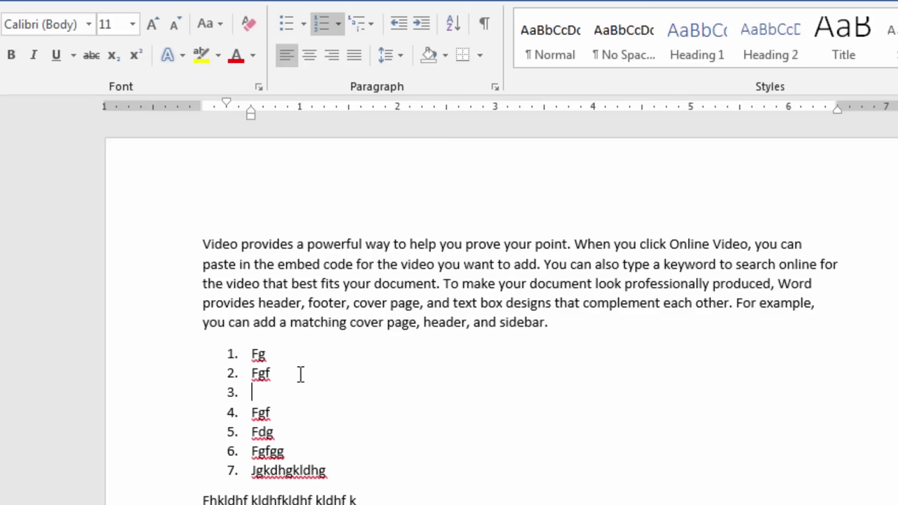
{"action": "key", "text": "BackSpace"}
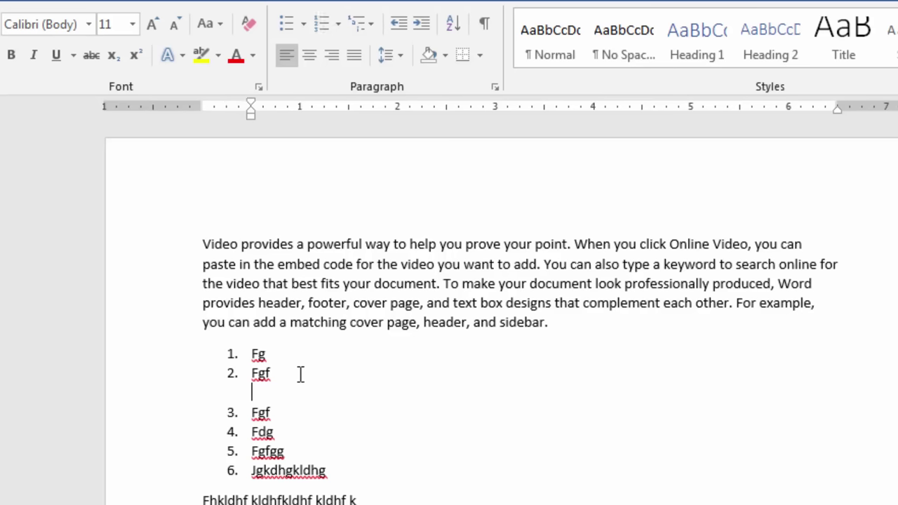
{"action": "type", "text": "a)"}
{"action": "type", "text": " Fhkldfhlkdh"}
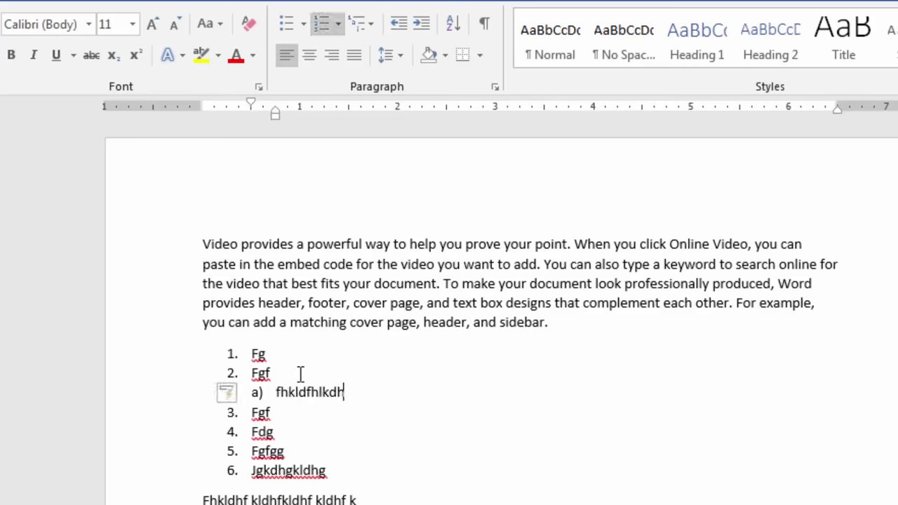
{"action": "type", "text": "kl"}
{"action": "key", "text": "Return"}
{"action": "type", "text": "dfhdkfhlkdhflkhf"}
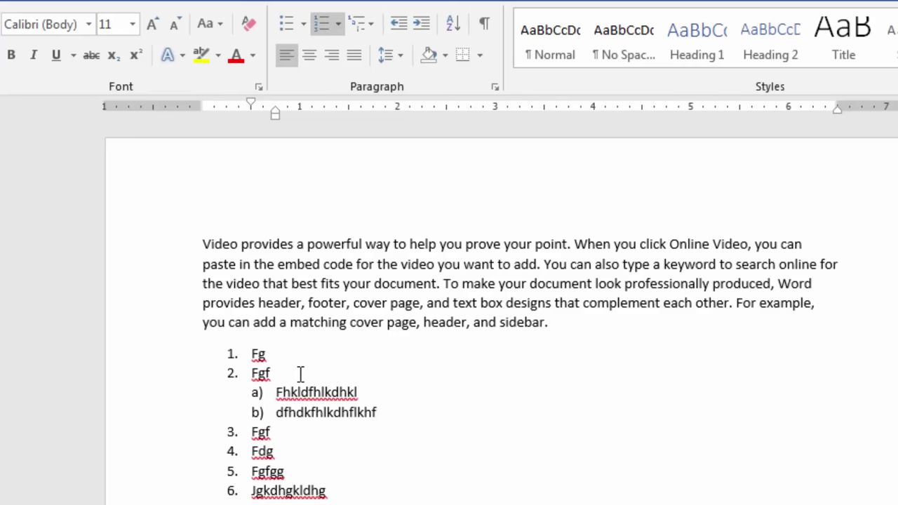
{"action": "left_click", "coordinate": [281, 439]}
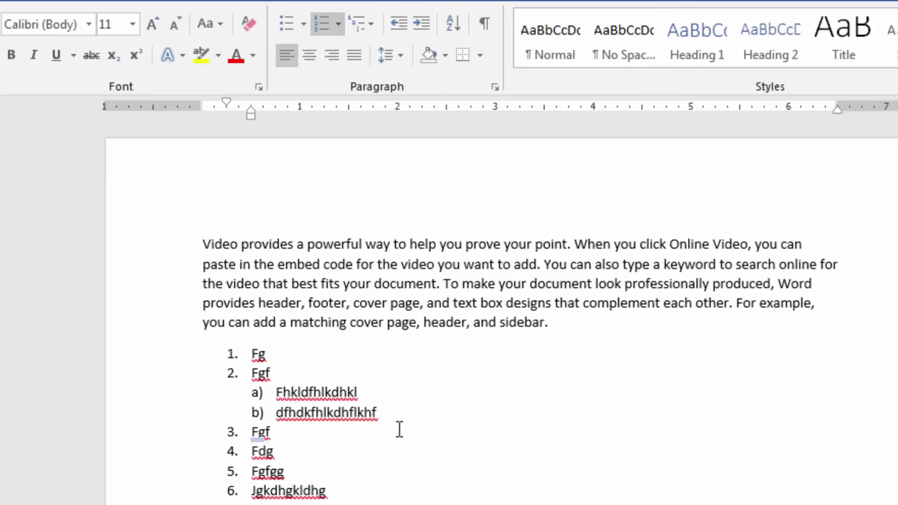
{"action": "left_click_drag", "start_coordinate": [201, 242], "coordinate": [647, 498]}
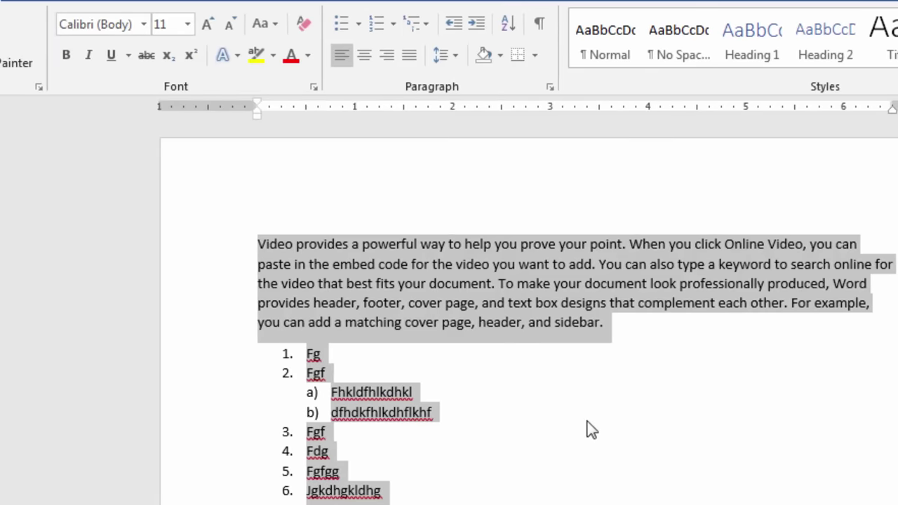
- Apply 1.0 line spacing to the selected opening paragraph and numbered list
{"action": "left_click", "coordinate": [453, 56]}
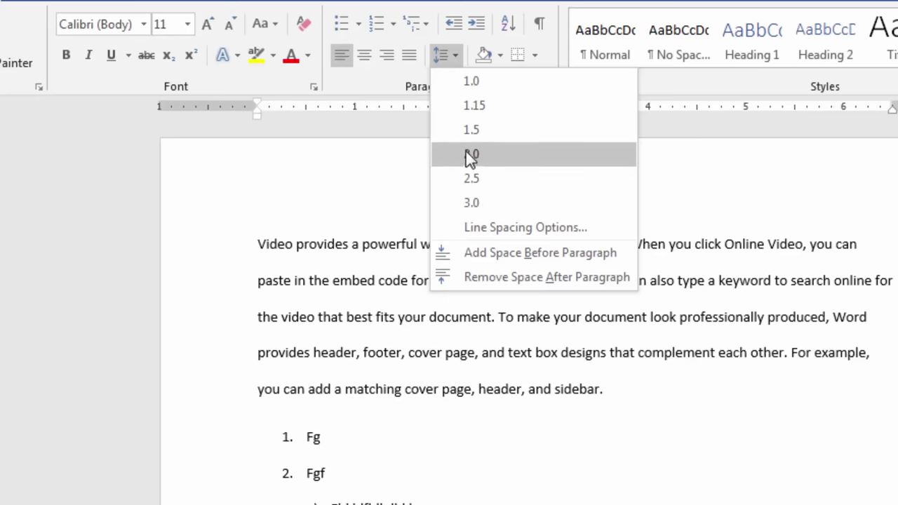
{"action": "left_click", "coordinate": [472, 83]}
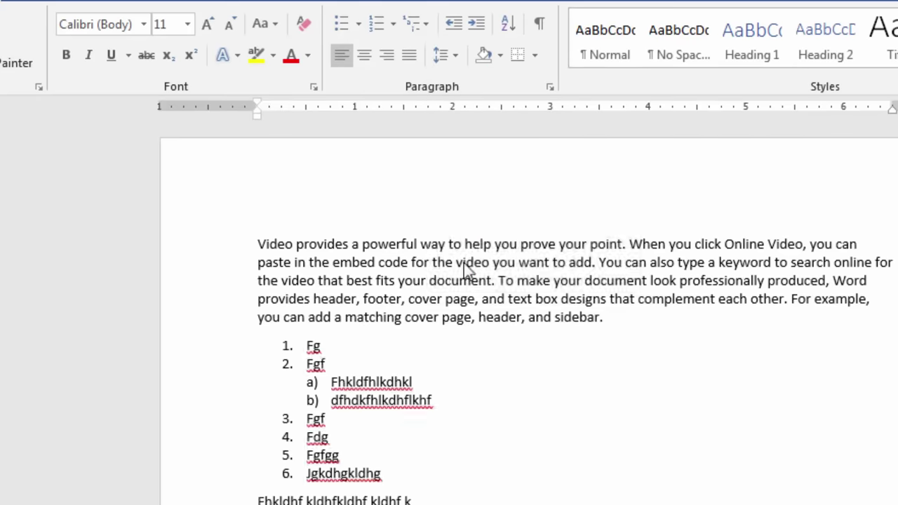
{"action": "left_click", "coordinate": [468, 335]}
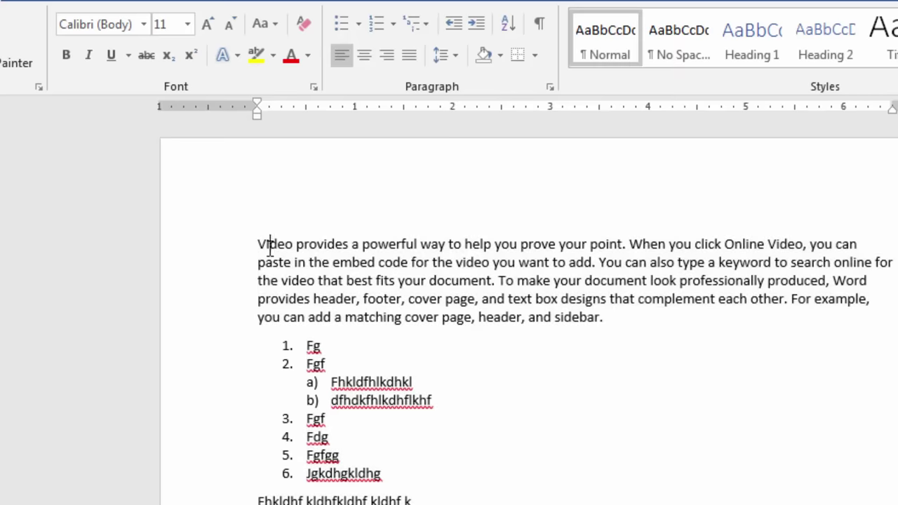
{"action": "left_click_drag", "start_coordinate": [258, 243], "coordinate": [292, 243]}
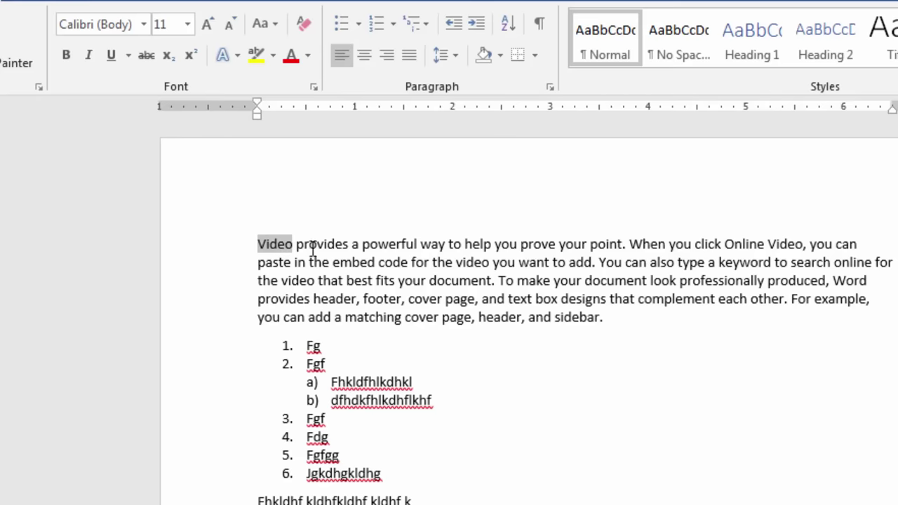
{"action": "left_click", "coordinate": [309, 245]}
{"action": "left_click_drag", "start_coordinate": [258, 243], "coordinate": [304, 244]}
{"action": "left_click", "coordinate": [326, 244]}
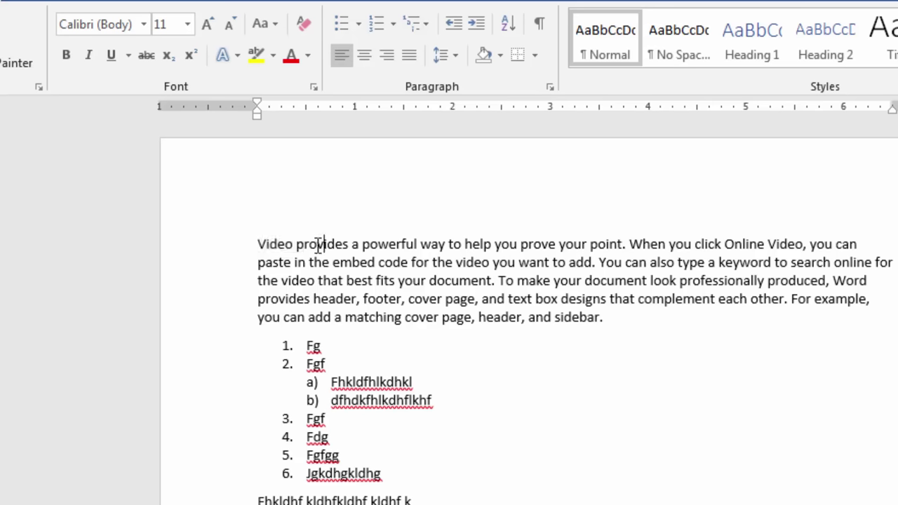
{"action": "double_click", "coordinate": [280, 244]}
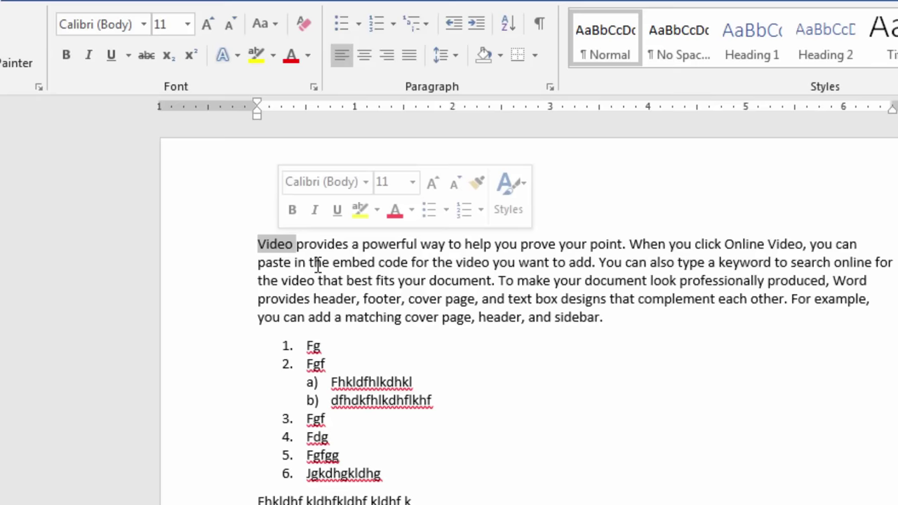
{"action": "triple_click", "coordinate": [317, 264]}
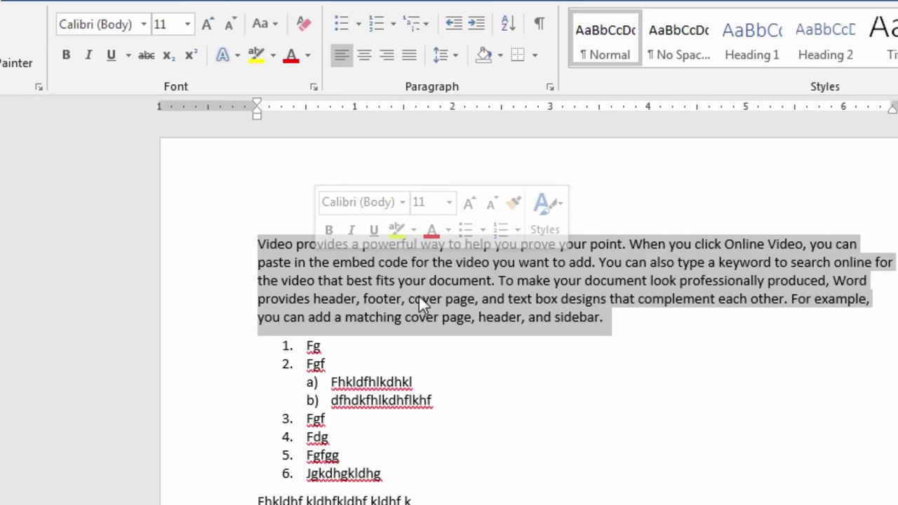
{"action": "left_click", "coordinate": [380, 284]}
{"action": "left_click", "coordinate": [351, 264]}
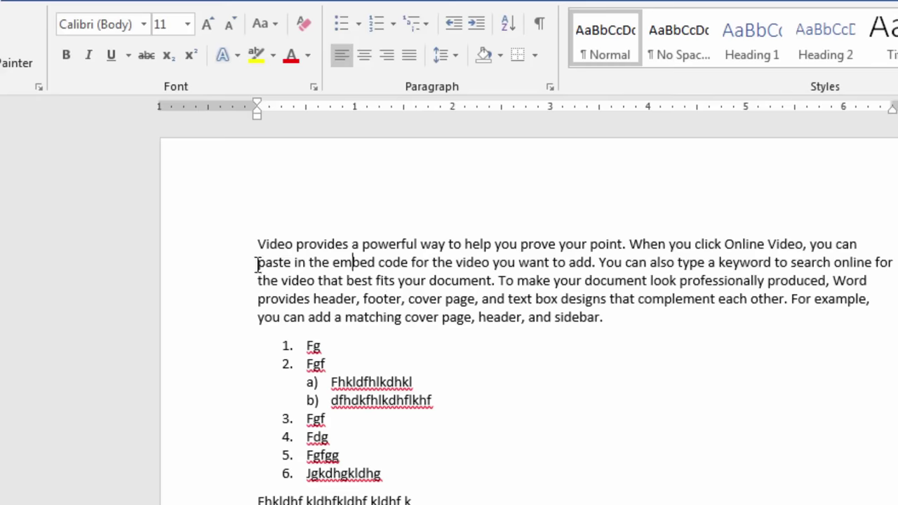
{"action": "left_click", "coordinate": [257, 263]}
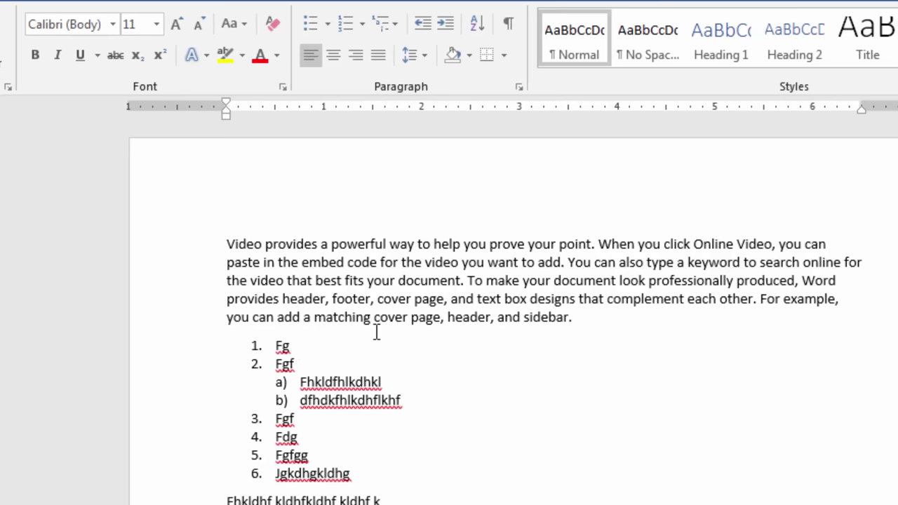
{"action": "key", "text": "shift+End"}
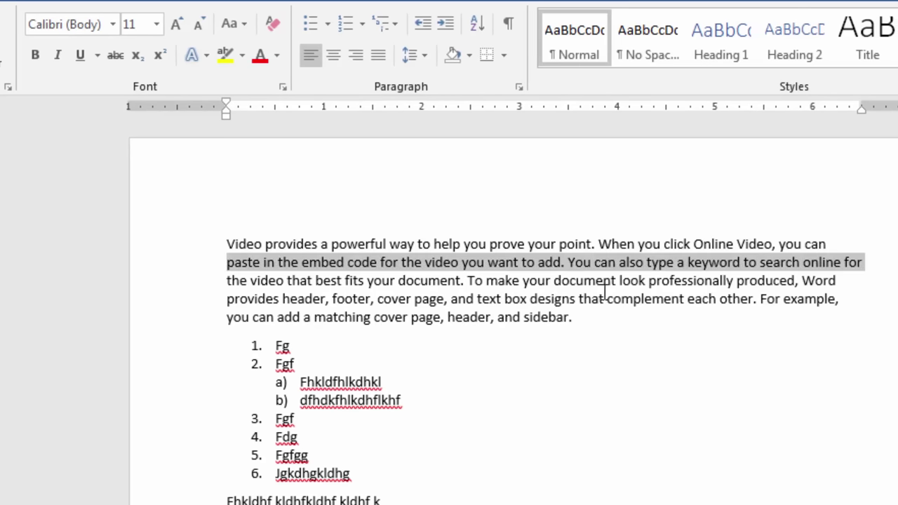
{"action": "left_click", "coordinate": [881, 263]}
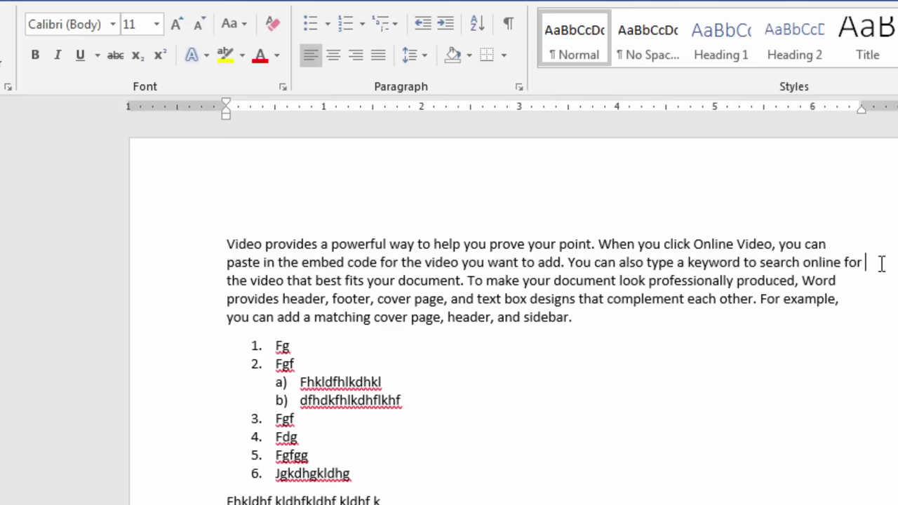
{"action": "key", "text": "shift+Home"}
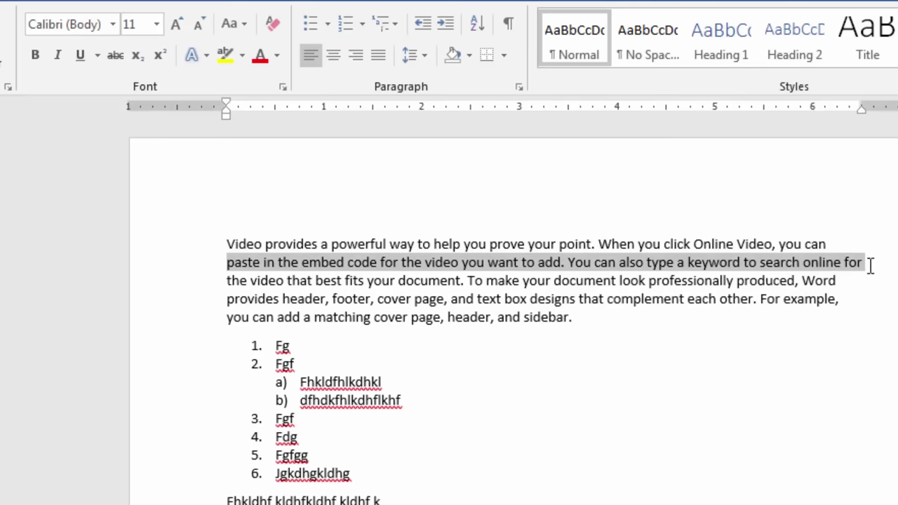
{"action": "left_click", "coordinate": [365, 280]}
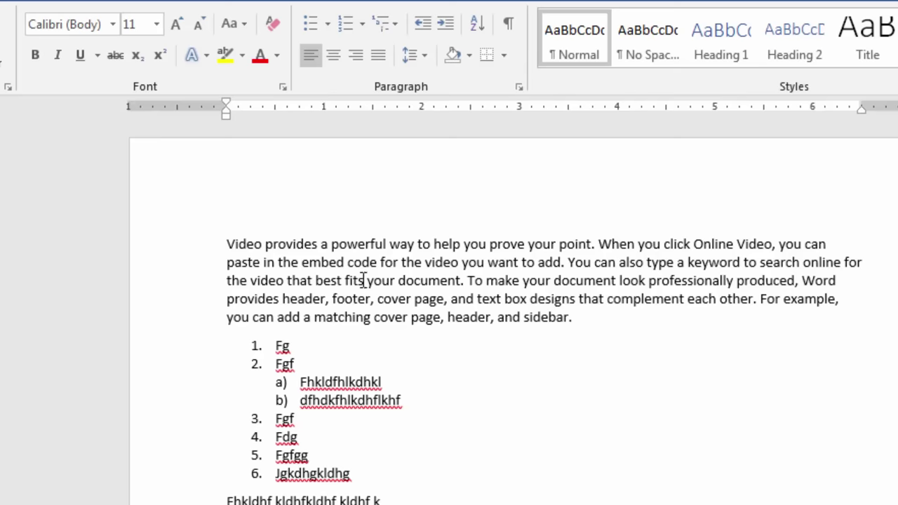
- Format the opening word 'Video' as bold, red, 16 pt text
{"action": "double_click", "coordinate": [247, 244]}
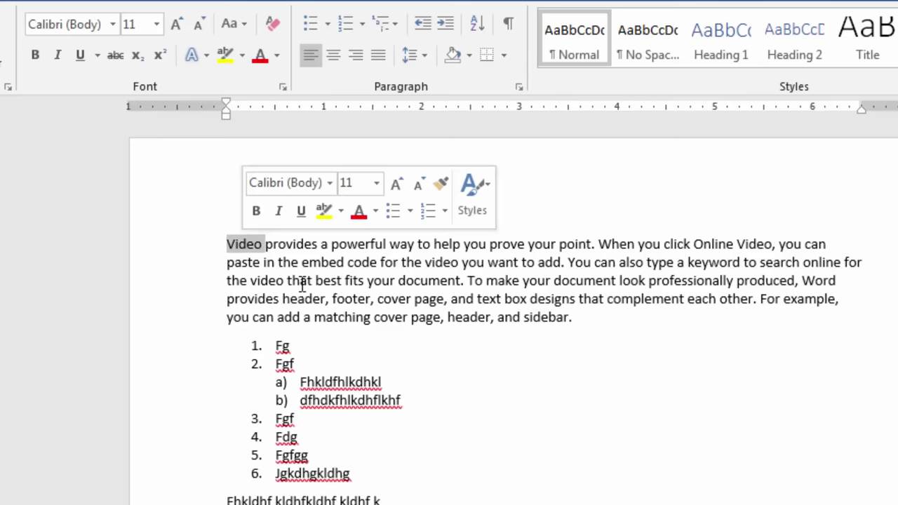
{"action": "left_click", "coordinate": [35, 55]}
{"action": "left_click", "coordinate": [260, 58]}
{"action": "left_click", "coordinate": [156, 25]}
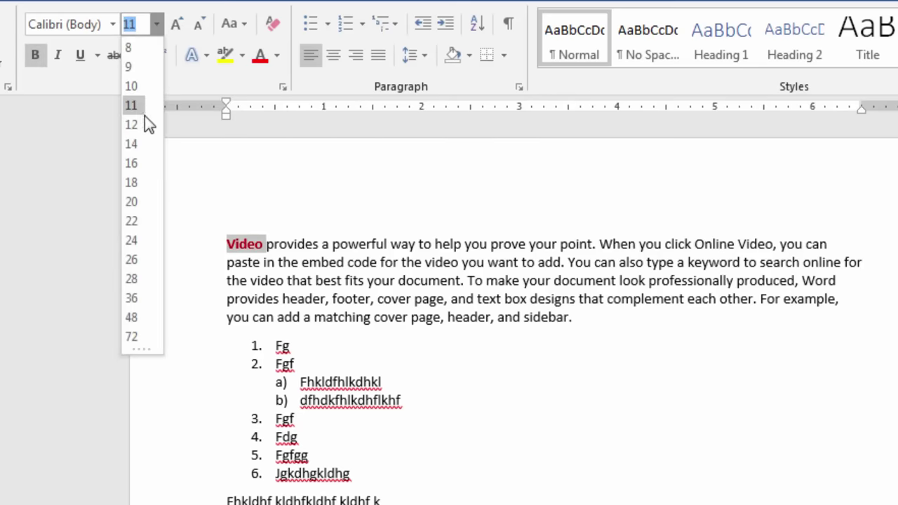
{"action": "left_click", "coordinate": [138, 163]}
{"action": "left_click", "coordinate": [398, 297]}
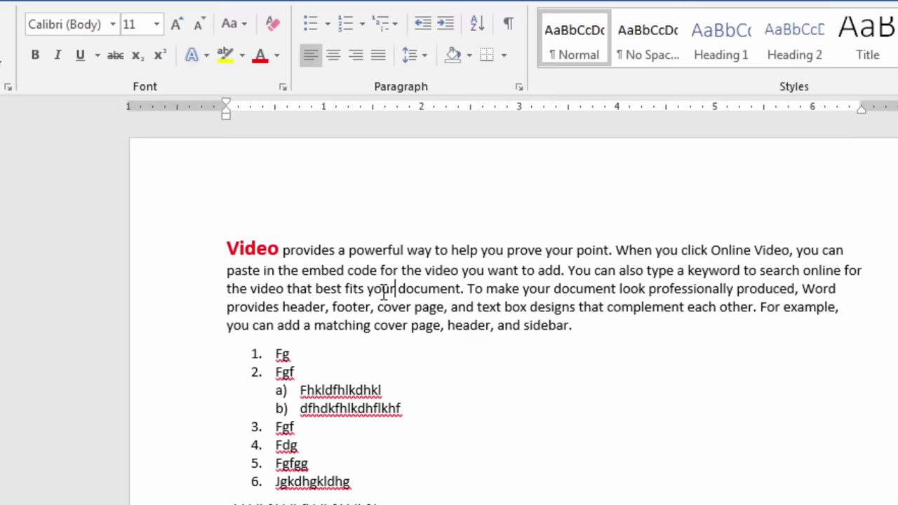
{"action": "left_click", "coordinate": [246, 249]}
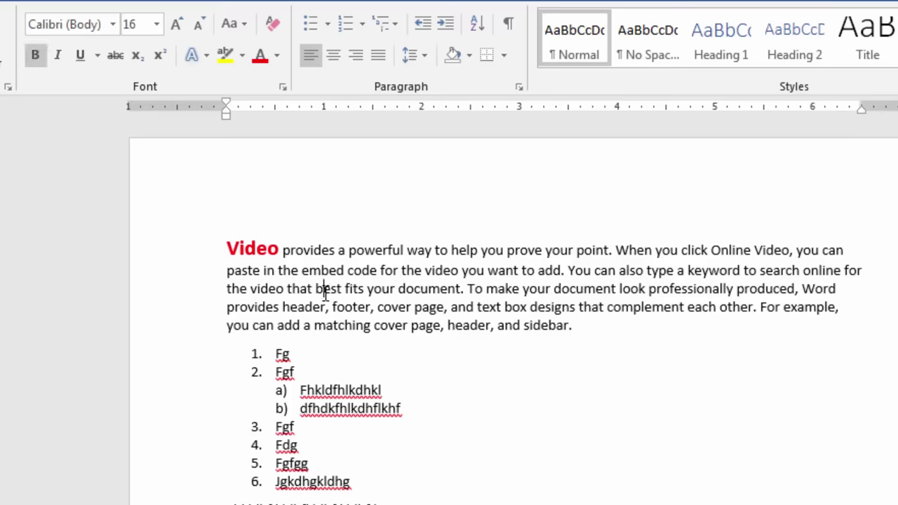
{"action": "left_click", "coordinate": [326, 289]}
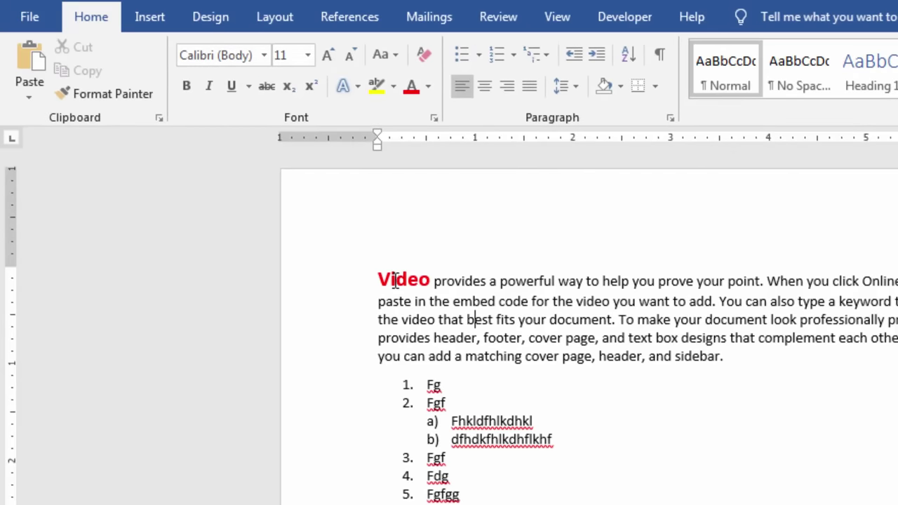
- Copy Video's red bold formatting onto the word 'Click' with Format Painter
{"action": "left_click_drag", "start_coordinate": [391, 280], "coordinate": [420, 281]}
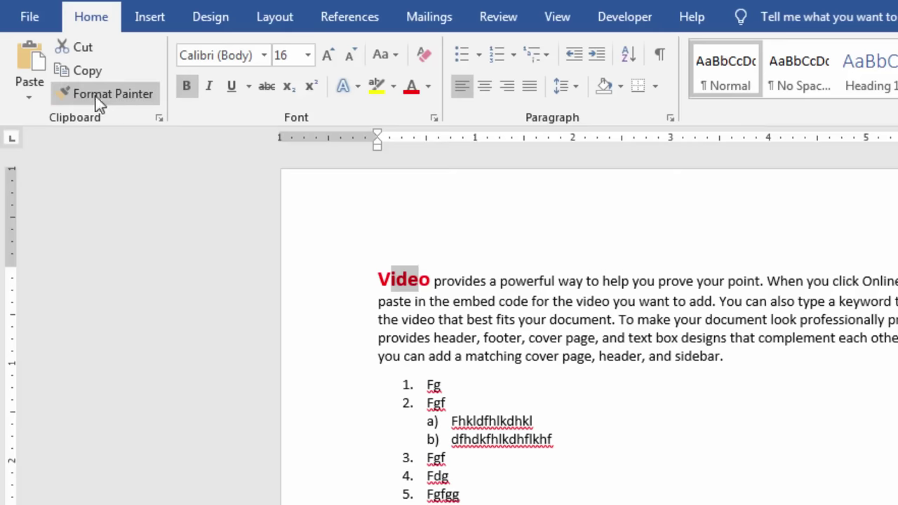
{"action": "left_click", "coordinate": [116, 98]}
{"action": "scroll", "coordinate": [413, 309], "scroll_direction": "down", "scroll_amount": 3}
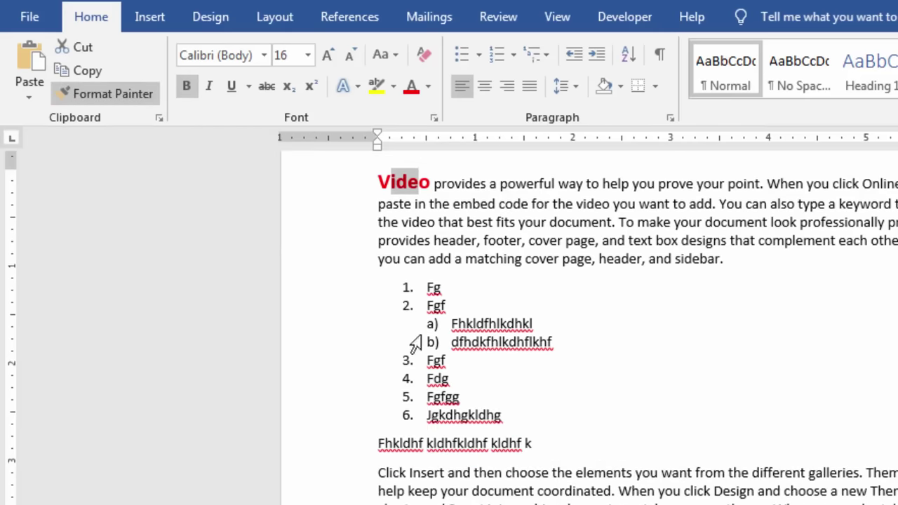
{"action": "left_click", "coordinate": [389, 472]}
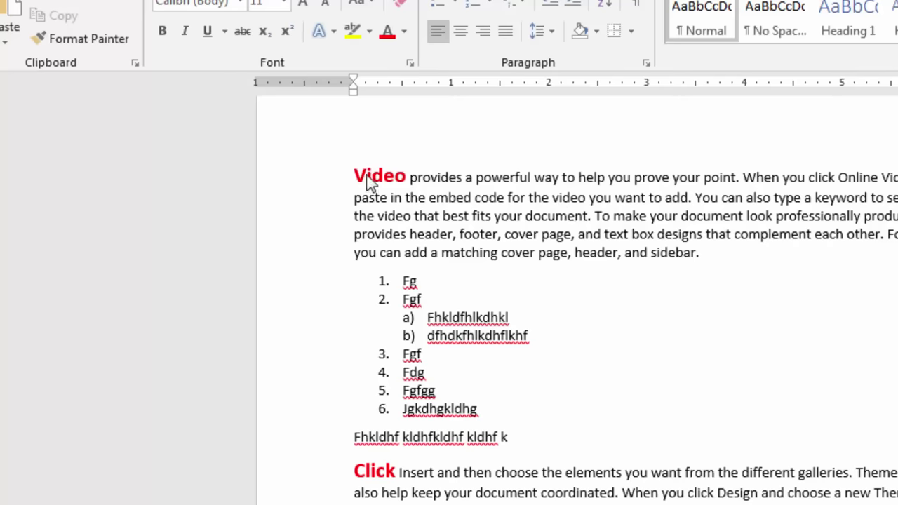
- Paint the same style onto both 'header' words, the second 'video' and list item 'Fg'
{"action": "left_click_drag", "start_coordinate": [366, 179], "coordinate": [395, 179]}
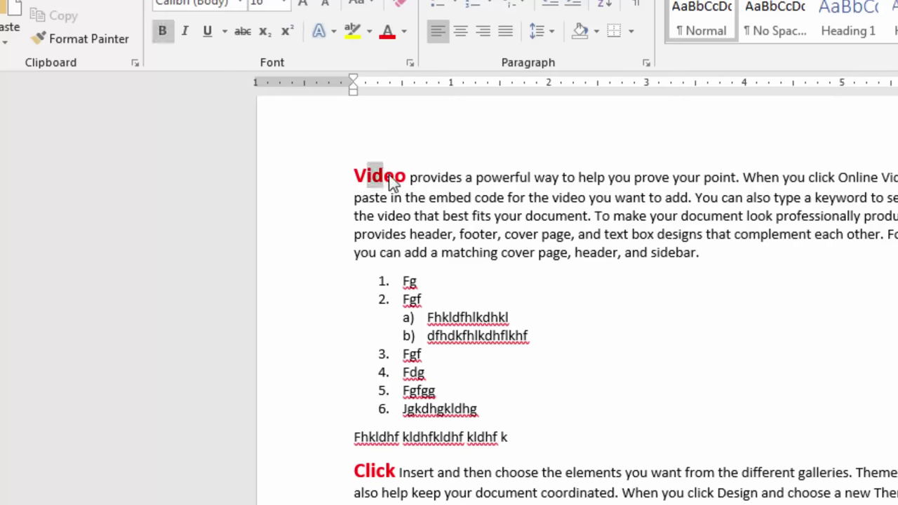
{"action": "left_click", "coordinate": [61, 42]}
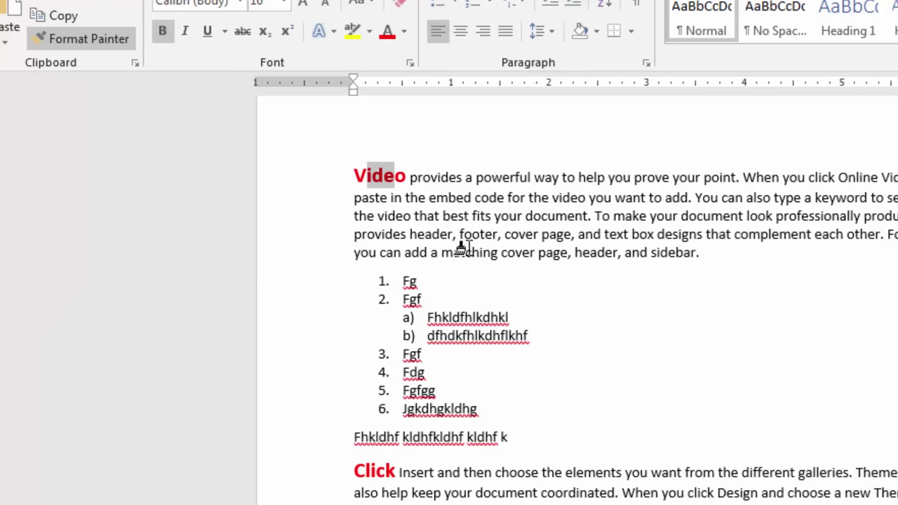
{"action": "left_click", "coordinate": [428, 237]}
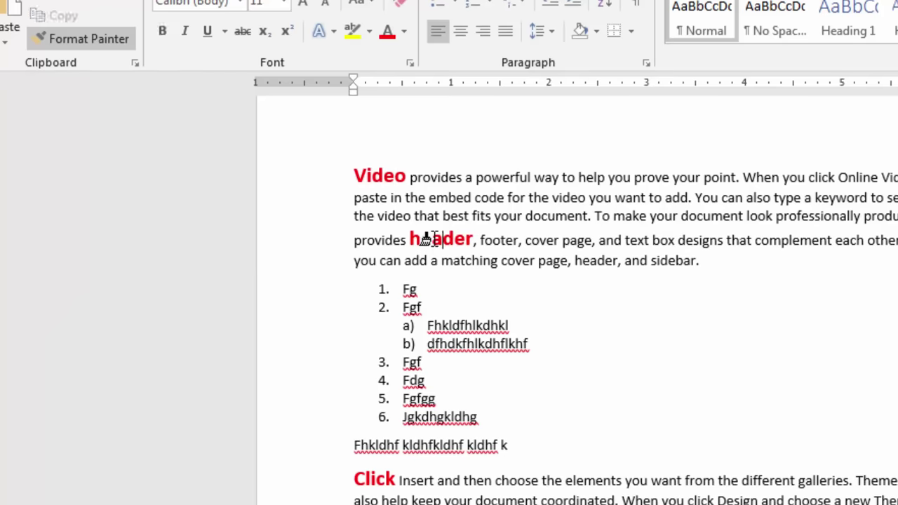
{"action": "left_click", "coordinate": [570, 202]}
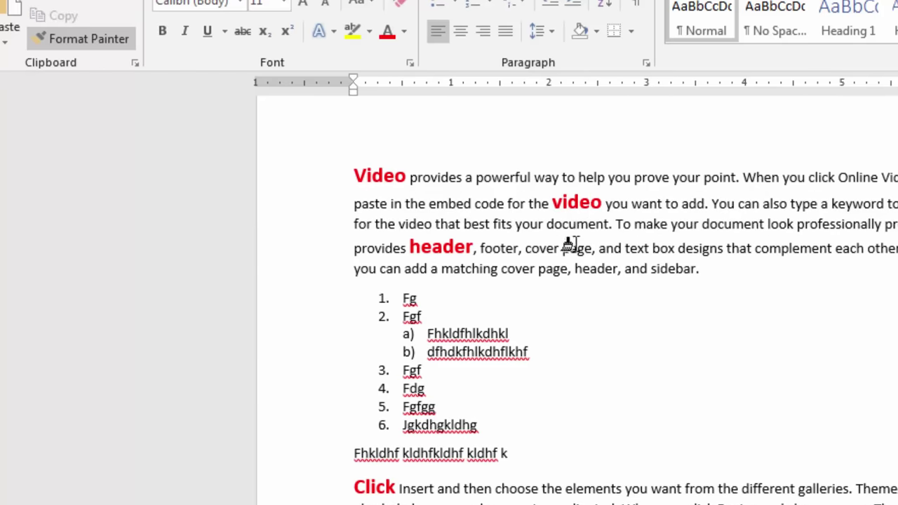
{"action": "left_click", "coordinate": [588, 269]}
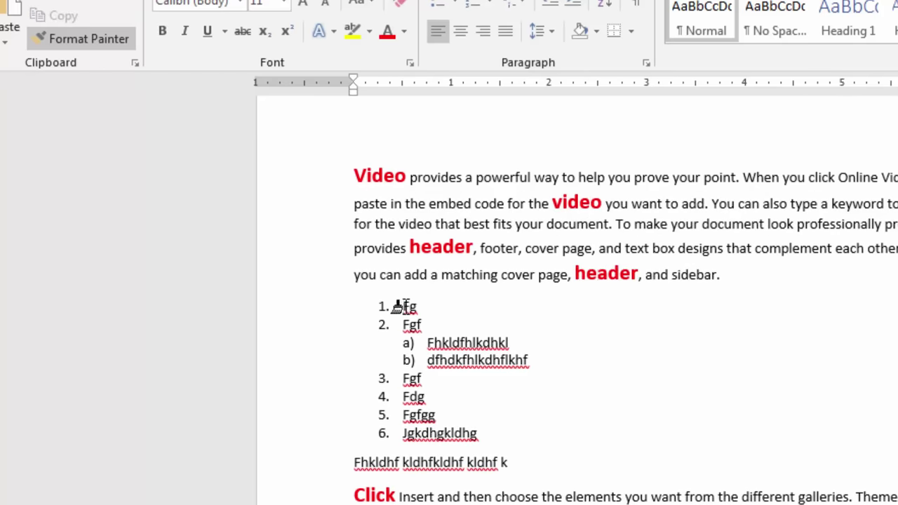
{"action": "left_click", "coordinate": [410, 307]}
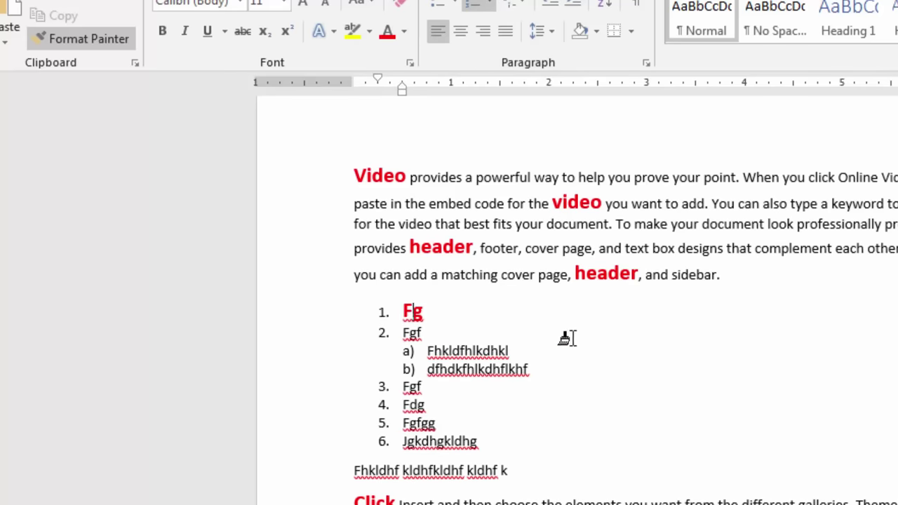
{"action": "left_click", "coordinate": [102, 47]}
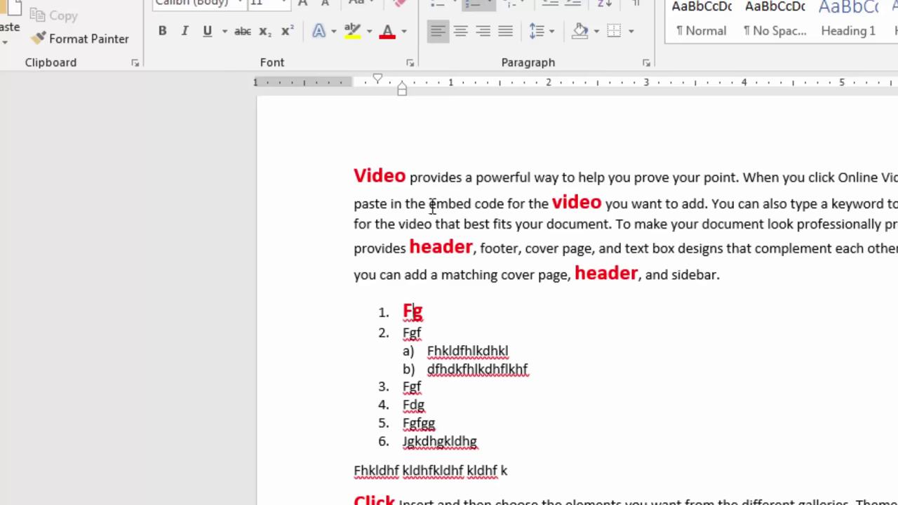
- Collect 'document', 'example', 'page', 'want' and 'different' and paste them after 'need them.'
{"action": "double_click", "coordinate": [730, 224]}
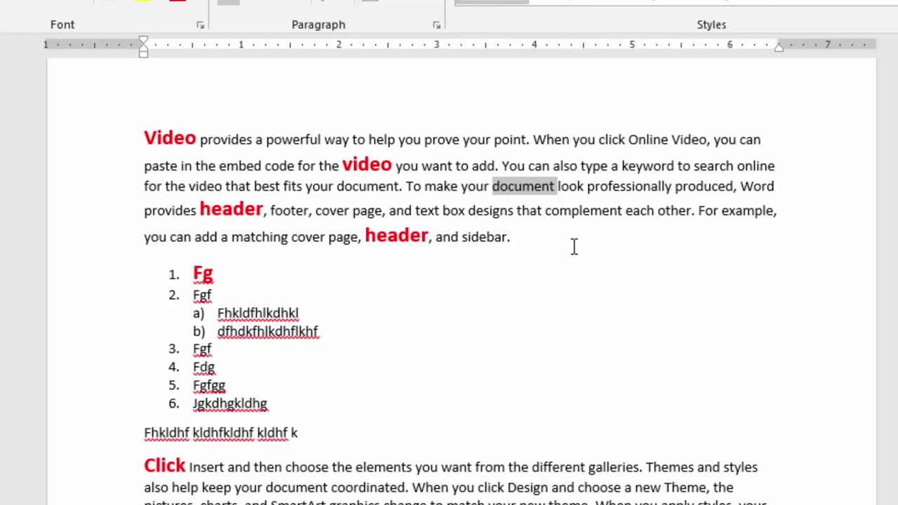
{"action": "double_click", "coordinate": [744, 211], "text": "ctrl"}
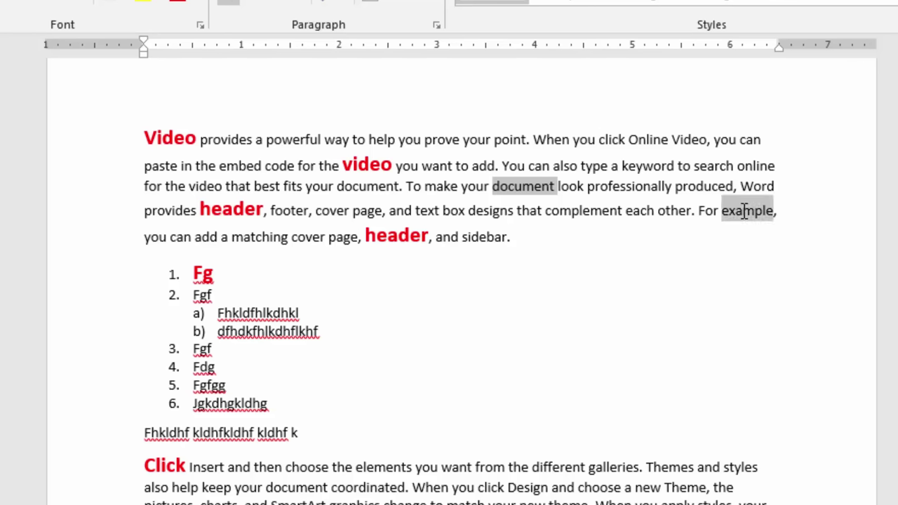
{"action": "double_click", "coordinate": [366, 211], "text": "ctrl"}
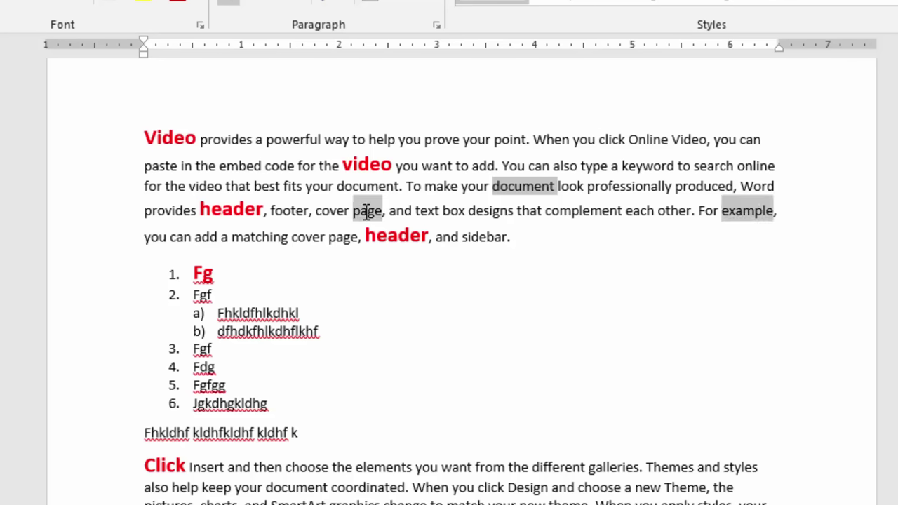
{"action": "double_click", "coordinate": [453, 469], "text": "ctrl"}
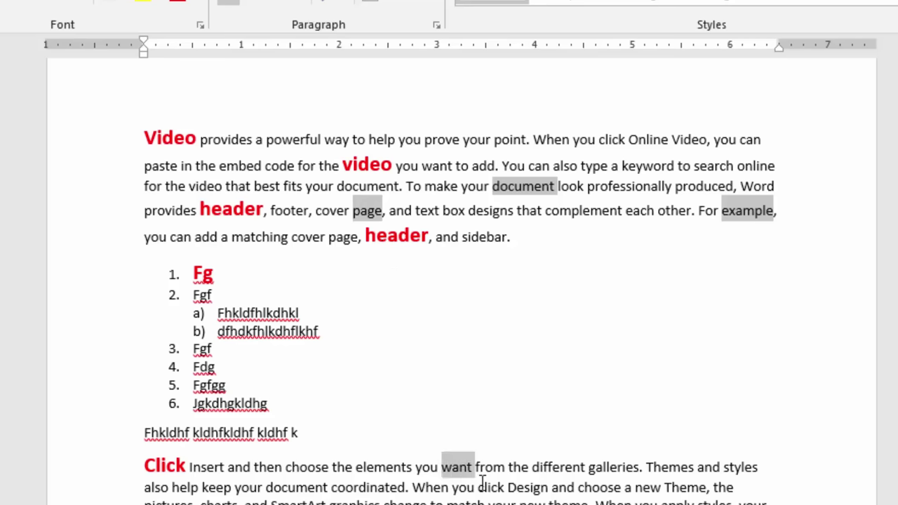
{"action": "double_click", "coordinate": [559, 468], "text": "ctrl"}
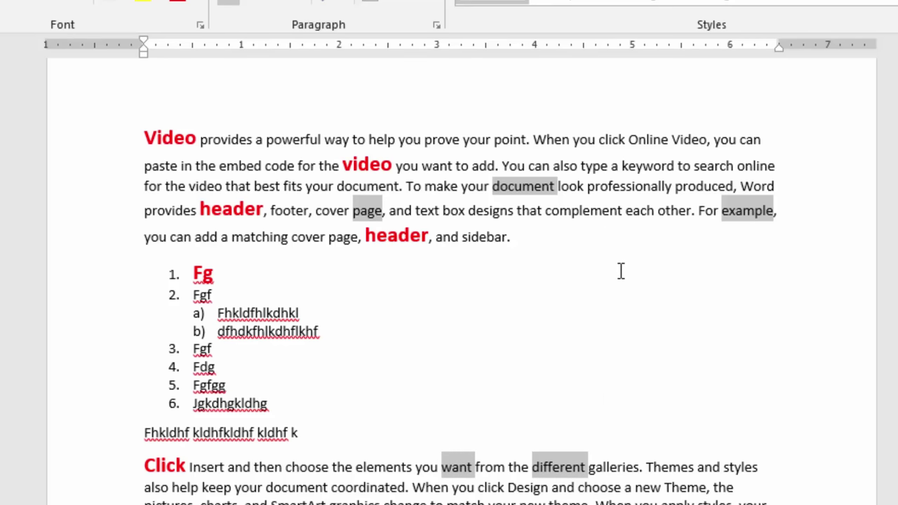
{"action": "scroll", "coordinate": [621, 271], "scroll_direction": "down", "scroll_amount": 5}
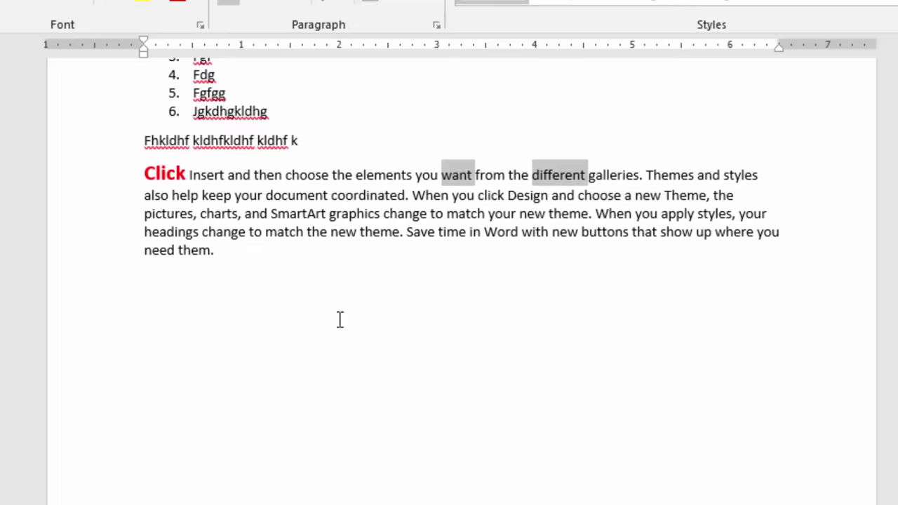
{"action": "left_click", "coordinate": [268, 303]}
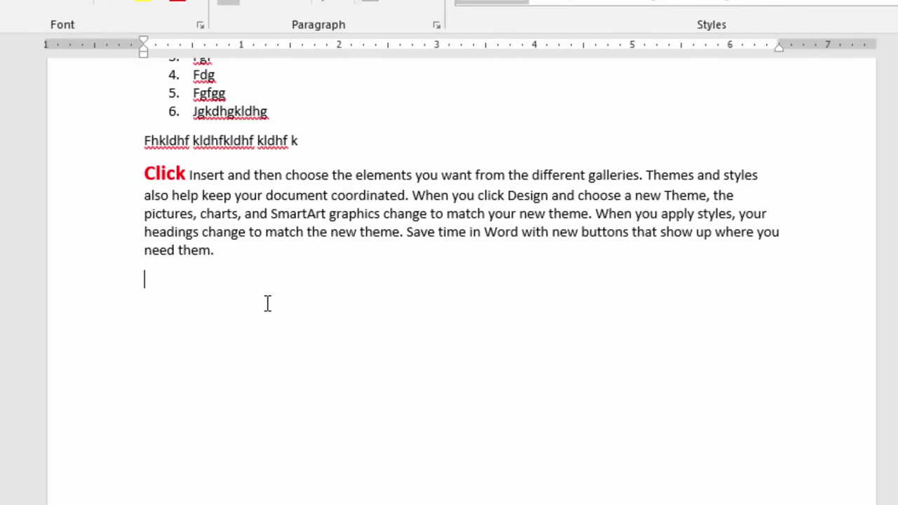
{"action": "type", "text": "document page example want different"}
{"action": "left_click", "coordinate": [308, 319]}
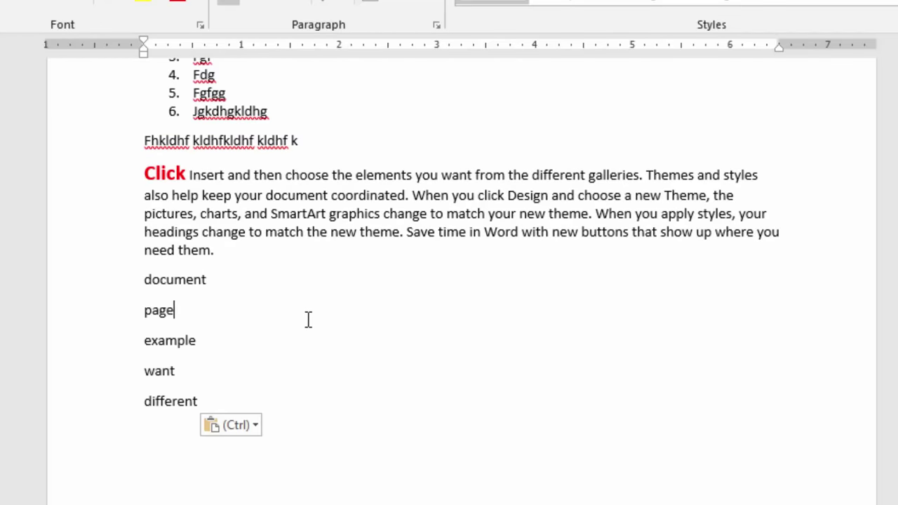
{"action": "scroll", "coordinate": [305, 318], "scroll_direction": "up", "scroll_amount": 5}
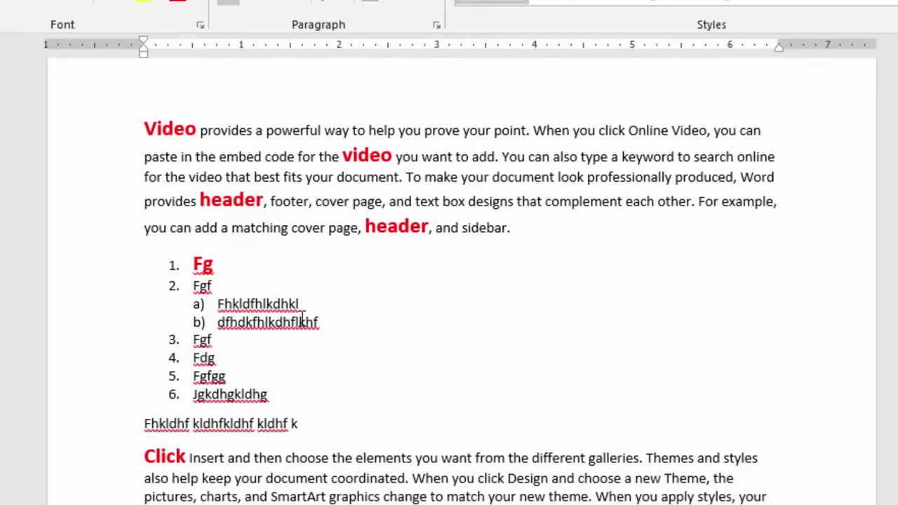
{"action": "left_click_drag", "start_coordinate": [433, 142], "coordinate": [626, 140]}
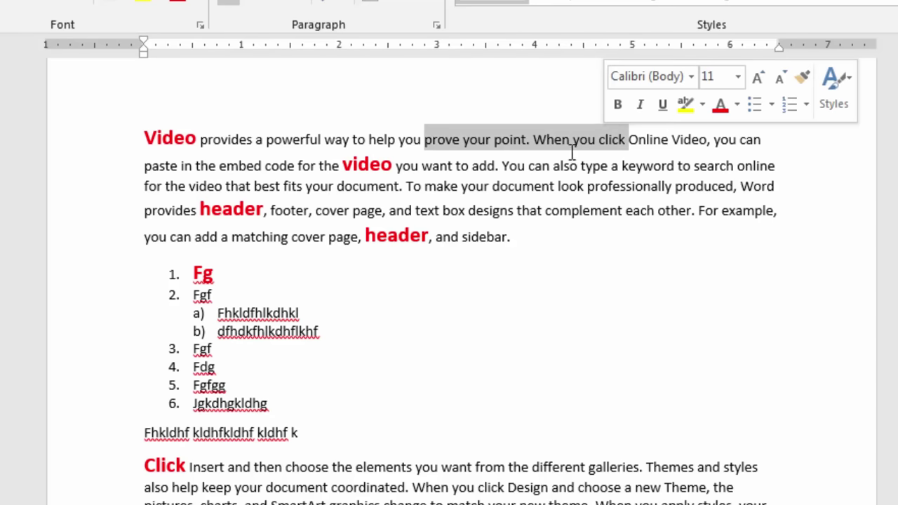
{"action": "left_click_drag", "start_coordinate": [472, 166], "coordinate": [635, 166]}
{"action": "left_click_drag", "start_coordinate": [461, 185], "coordinate": [551, 211]}
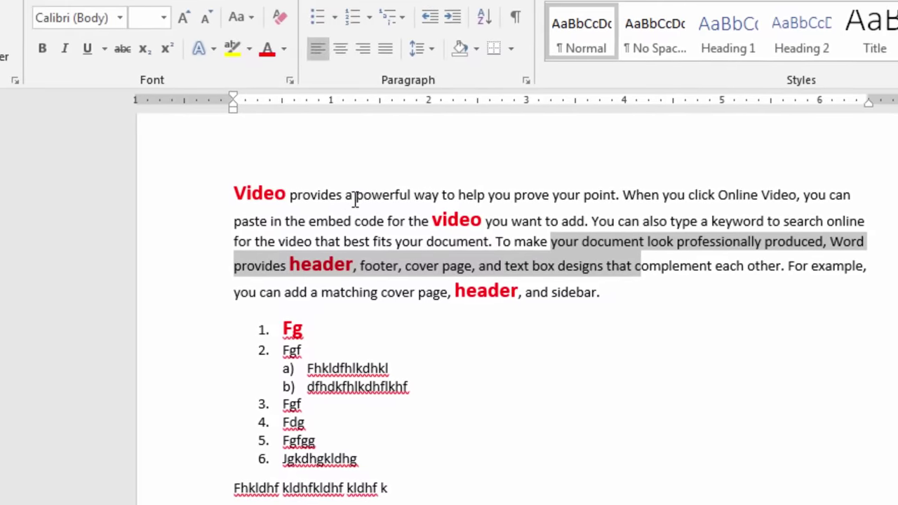
{"action": "left_click_drag", "start_coordinate": [469, 211], "coordinate": [384, 211]}
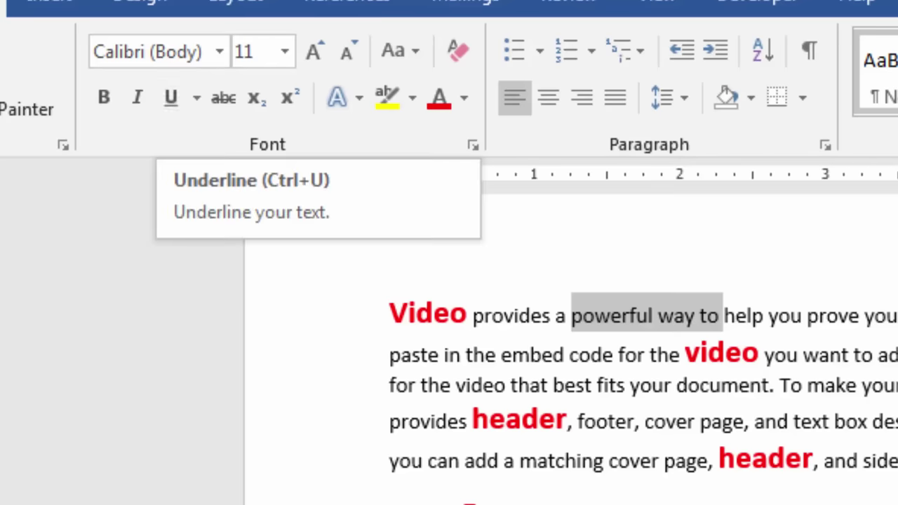
{"action": "key", "text": "Right"}
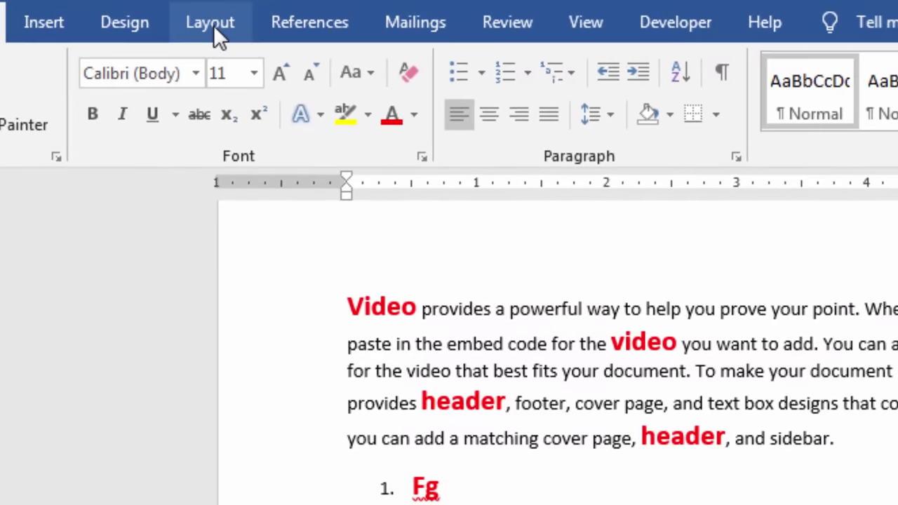
- Move from the Layout tab to the Design tab's page background tools
{"action": "left_click", "coordinate": [213, 26]}
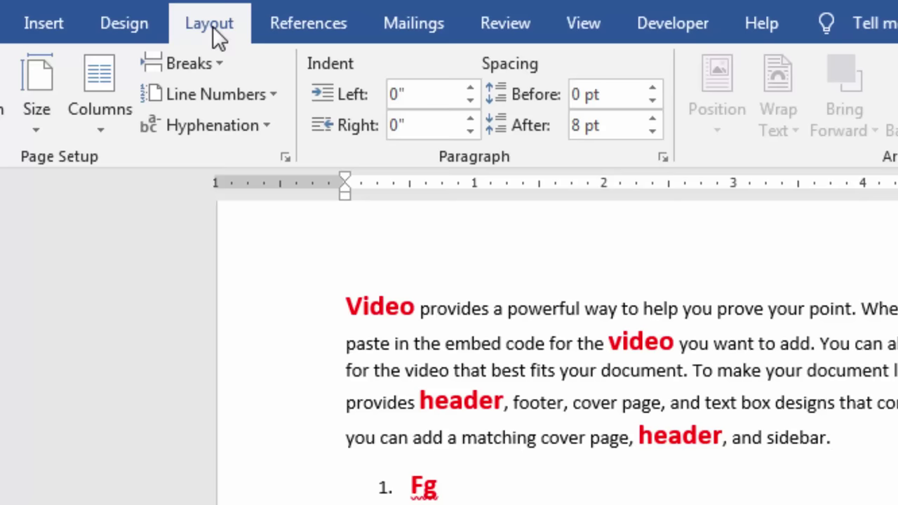
{"action": "left_click", "coordinate": [125, 21]}
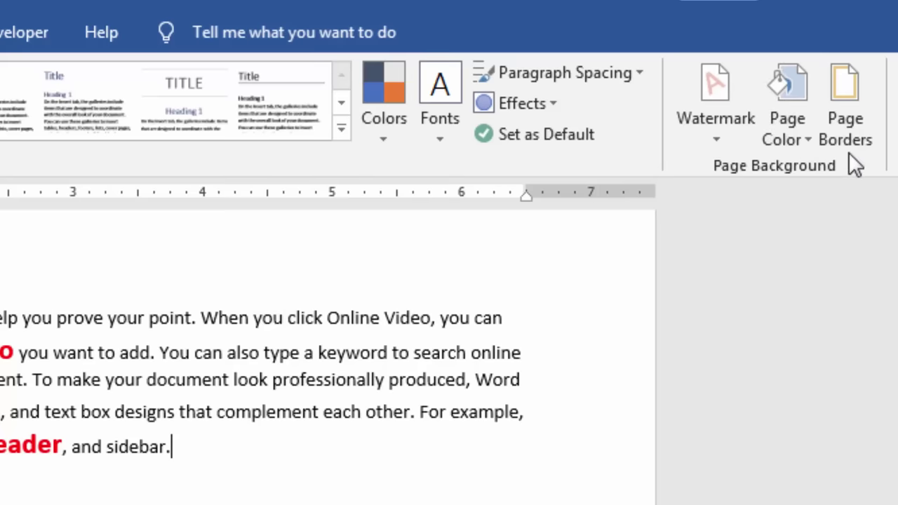
- Open Page Color's custom colour picker and cancel it, keeping the page white
{"action": "left_click", "coordinate": [452, 412]}
{"action": "left_click", "coordinate": [802, 140]}
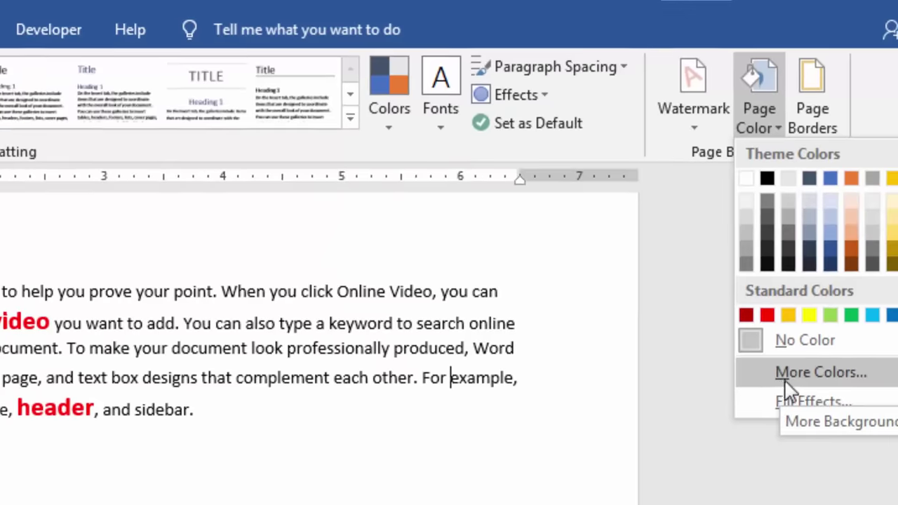
{"action": "left_click", "coordinate": [785, 383]}
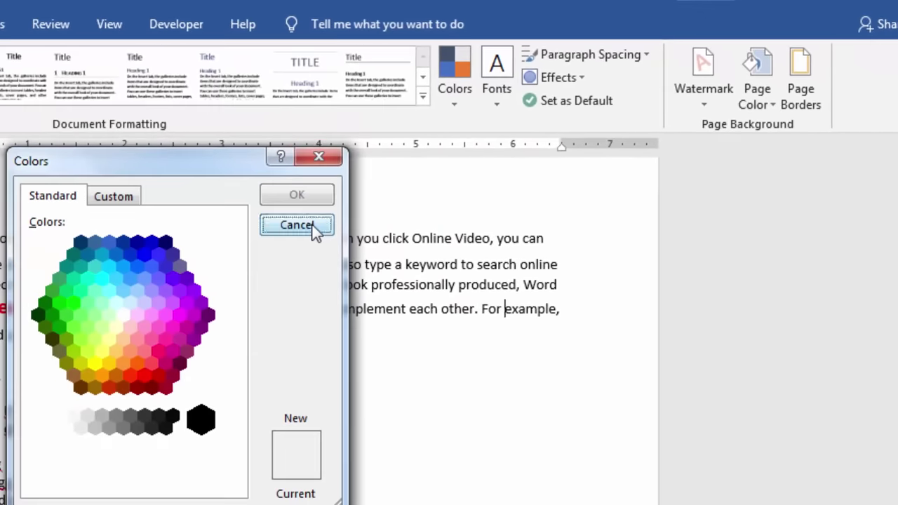
{"action": "left_click", "coordinate": [273, 239]}
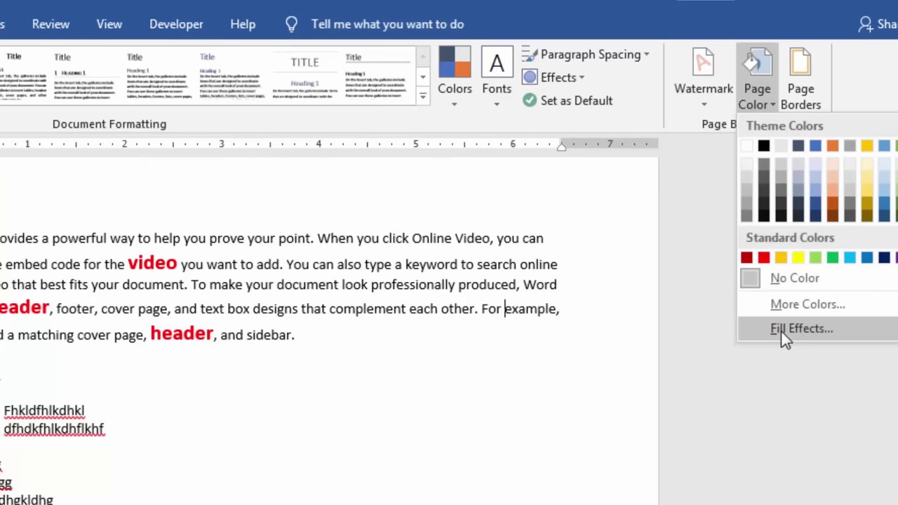
- Make the page gradient one-colour gold, trying vertical, diagonal and corner shading before settling on From center
{"action": "left_click", "coordinate": [781, 331]}
{"action": "left_click_drag", "start_coordinate": [407, 136], "coordinate": [374, 119]}
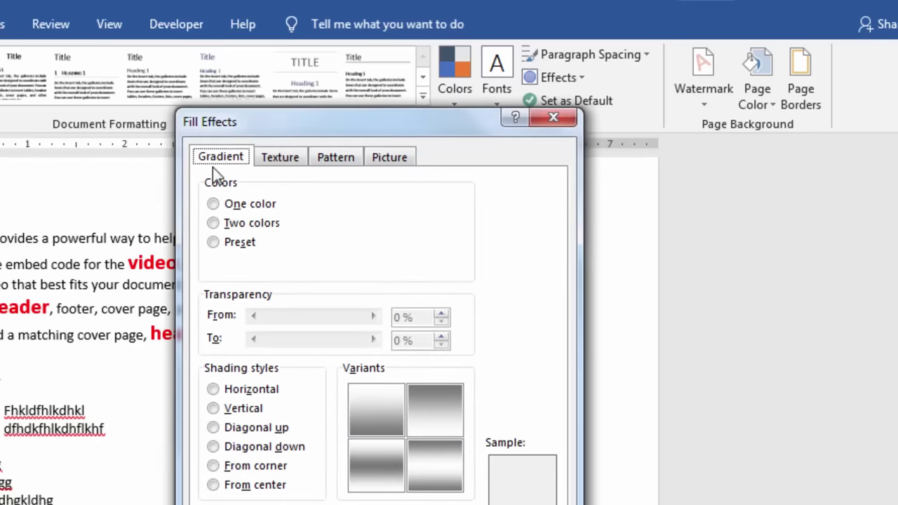
{"action": "left_click", "coordinate": [213, 184]}
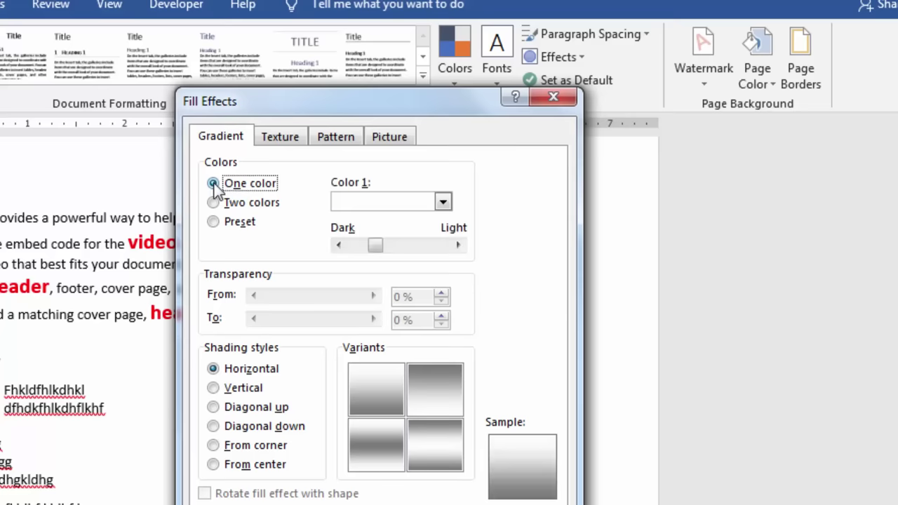
{"action": "left_click", "coordinate": [442, 202]}
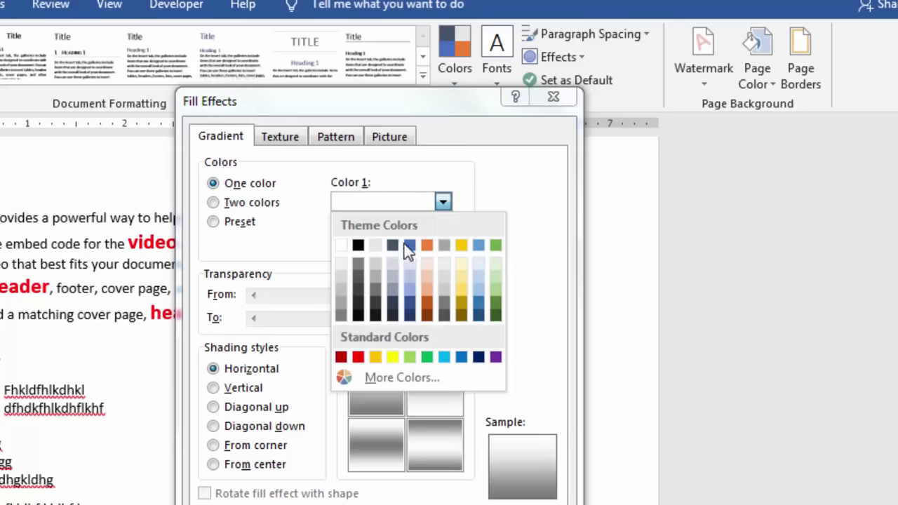
{"action": "left_click", "coordinate": [457, 294]}
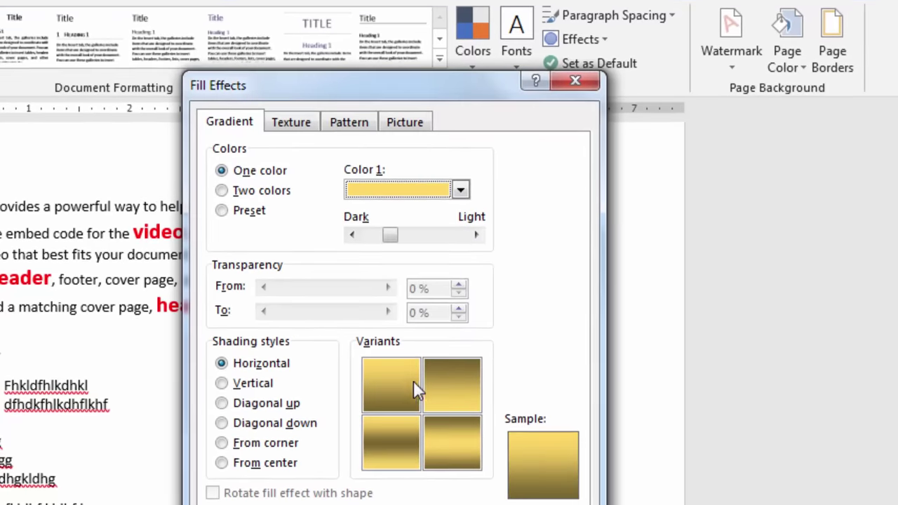
{"action": "left_click", "coordinate": [221, 384]}
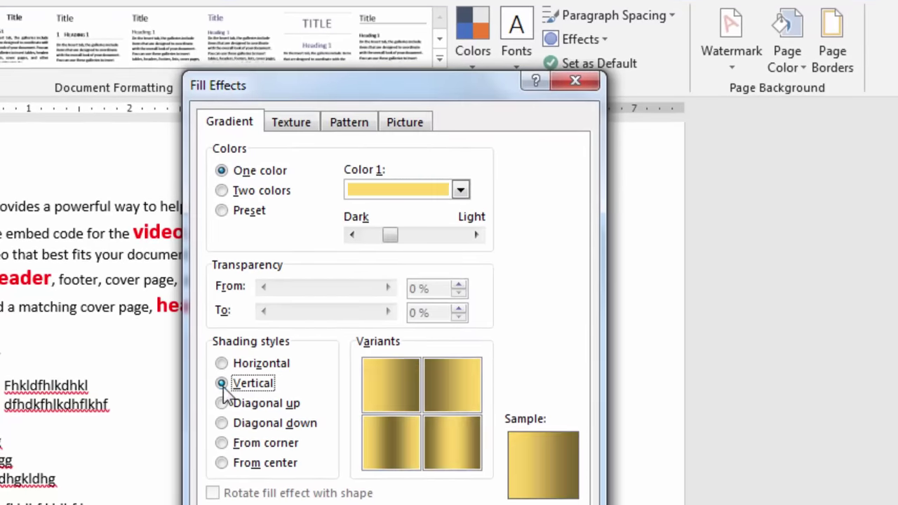
{"action": "left_click", "coordinate": [221, 406]}
{"action": "left_click", "coordinate": [222, 423]}
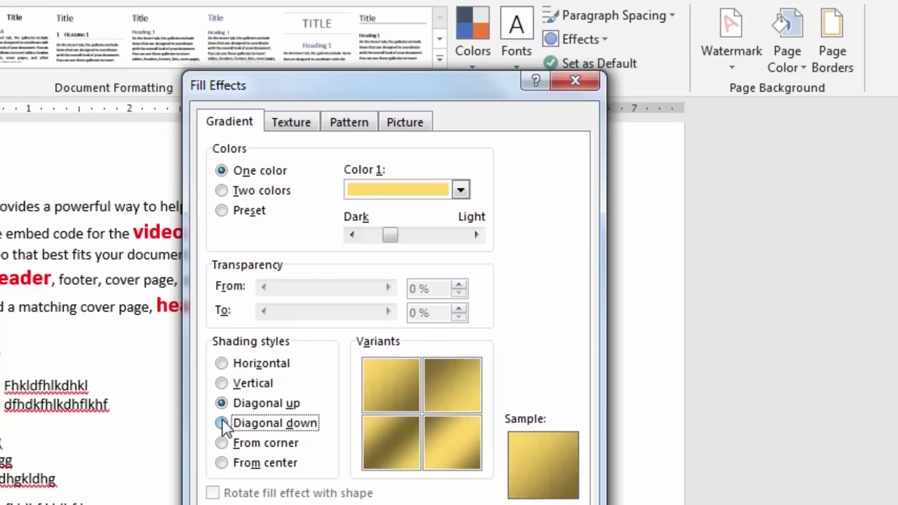
{"action": "left_click", "coordinate": [221, 444]}
{"action": "left_click", "coordinate": [222, 463]}
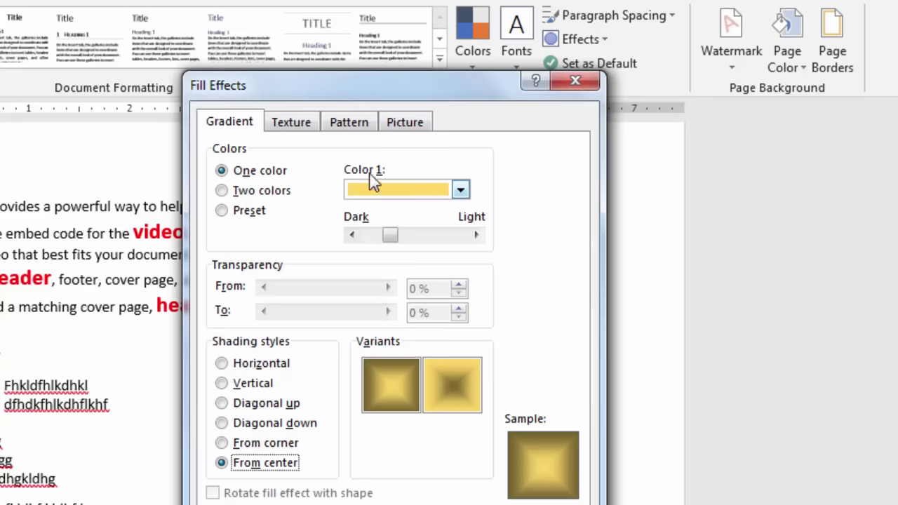
- Try a two-colour gradient with a light green second colour, cycling shading styles to Horizontal
{"action": "left_click", "coordinate": [218, 193]}
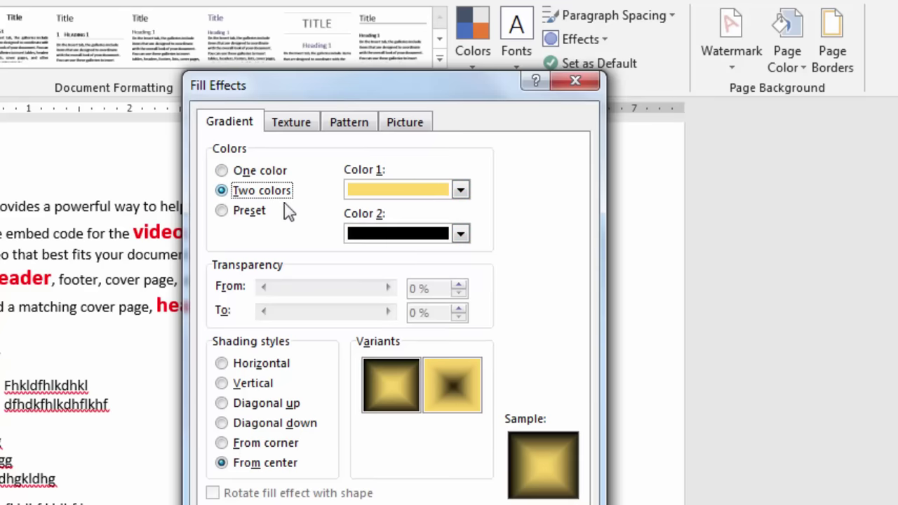
{"action": "left_click", "coordinate": [460, 233]}
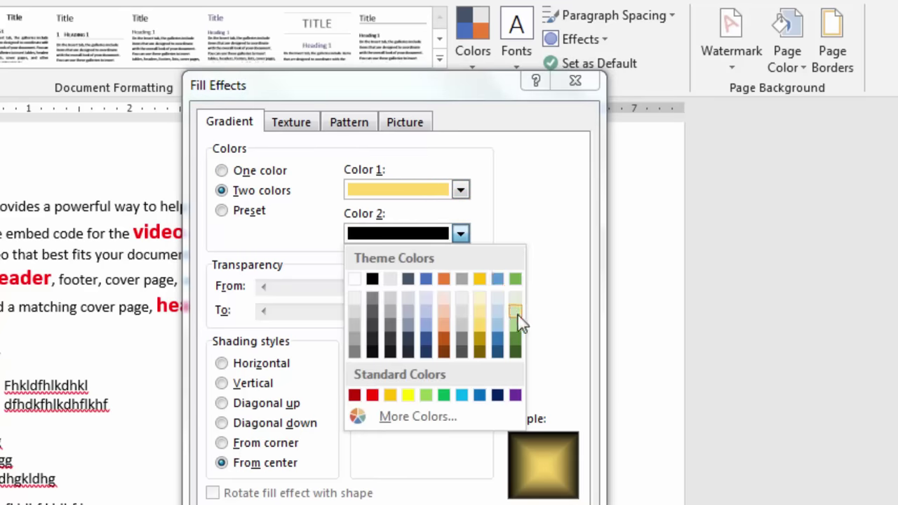
{"action": "left_click", "coordinate": [517, 317]}
{"action": "left_click", "coordinate": [266, 426]}
{"action": "left_click", "coordinate": [261, 406]}
{"action": "left_click", "coordinate": [257, 382]}
{"action": "left_click", "coordinate": [254, 369]}
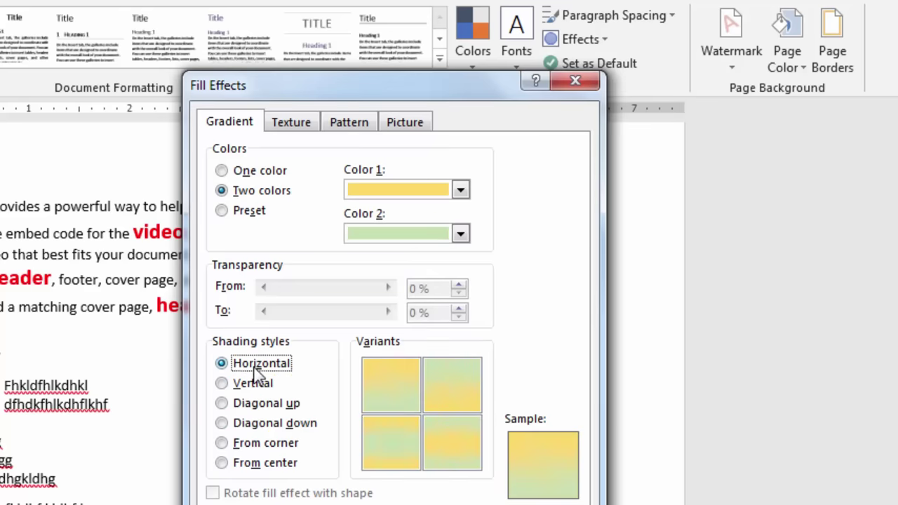
- Switch to the Gold preset gradient with horizontal shading, then view the texture fills
{"action": "left_click", "coordinate": [222, 211]}
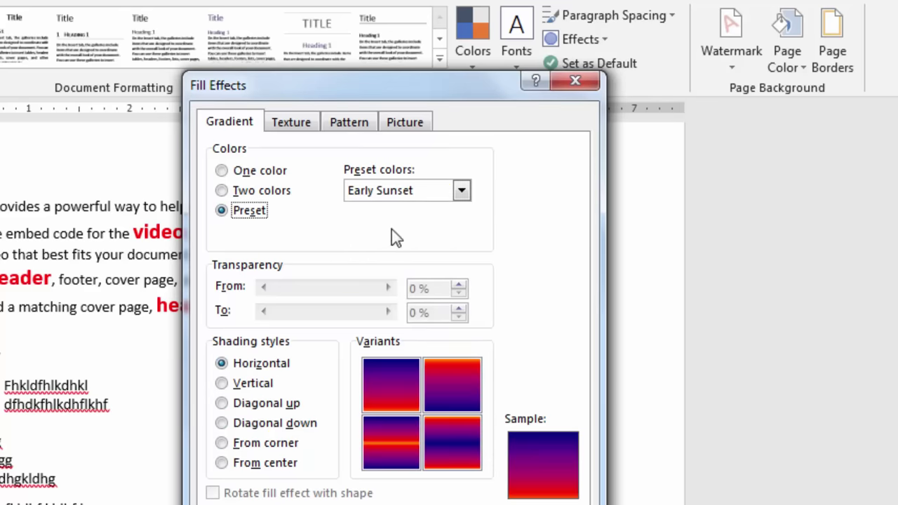
{"action": "left_click", "coordinate": [461, 191]}
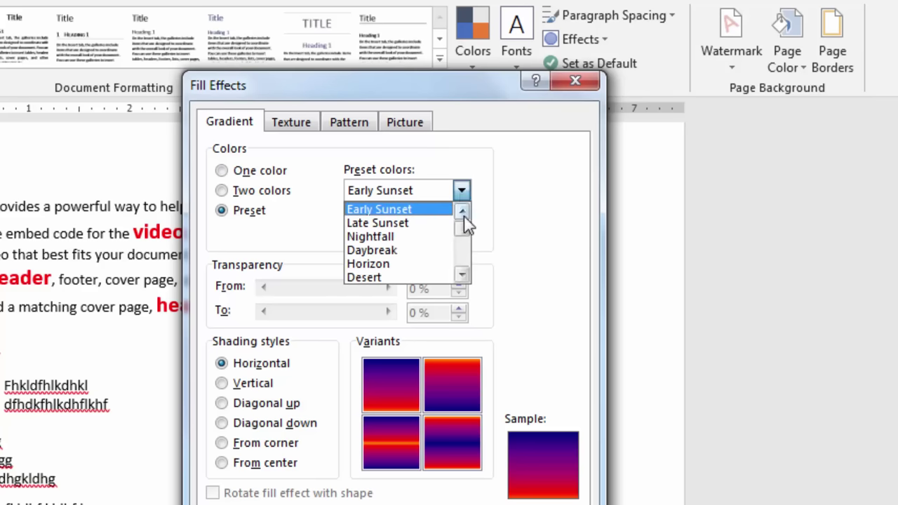
{"action": "left_click", "coordinate": [461, 275]}
{"action": "left_click", "coordinate": [462, 275]}
{"action": "left_click", "coordinate": [462, 275]}
{"action": "left_click", "coordinate": [462, 275]}
{"action": "left_click", "coordinate": [462, 275]}
{"action": "left_click", "coordinate": [462, 274]}
{"action": "left_click", "coordinate": [462, 274]}
{"action": "left_click", "coordinate": [461, 274]}
{"action": "left_click", "coordinate": [461, 275]}
{"action": "left_click", "coordinate": [461, 274]}
{"action": "left_click", "coordinate": [461, 274]}
{"action": "left_click", "coordinate": [462, 274]}
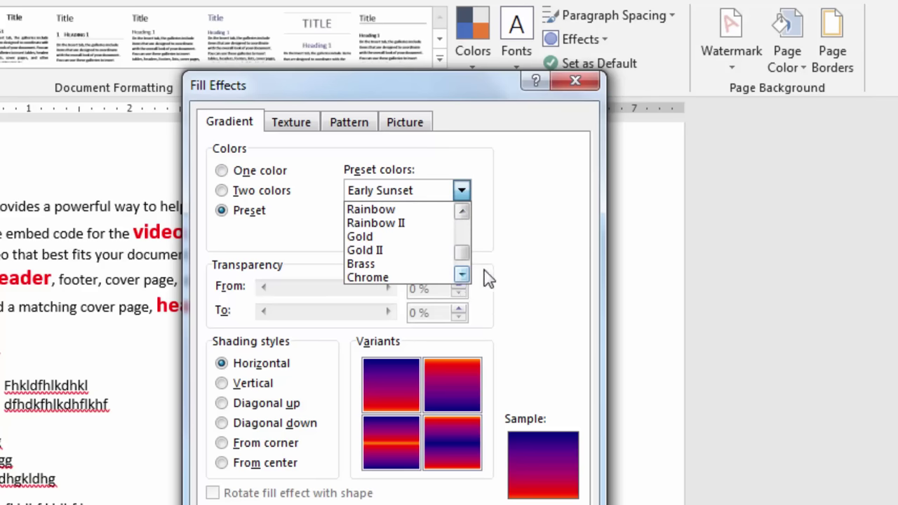
{"action": "left_click", "coordinate": [411, 238]}
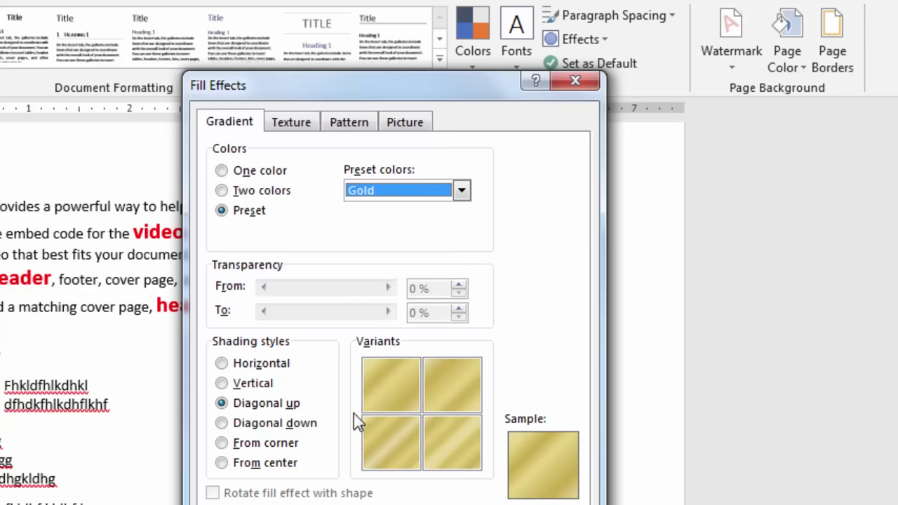
{"action": "left_click", "coordinate": [221, 383]}
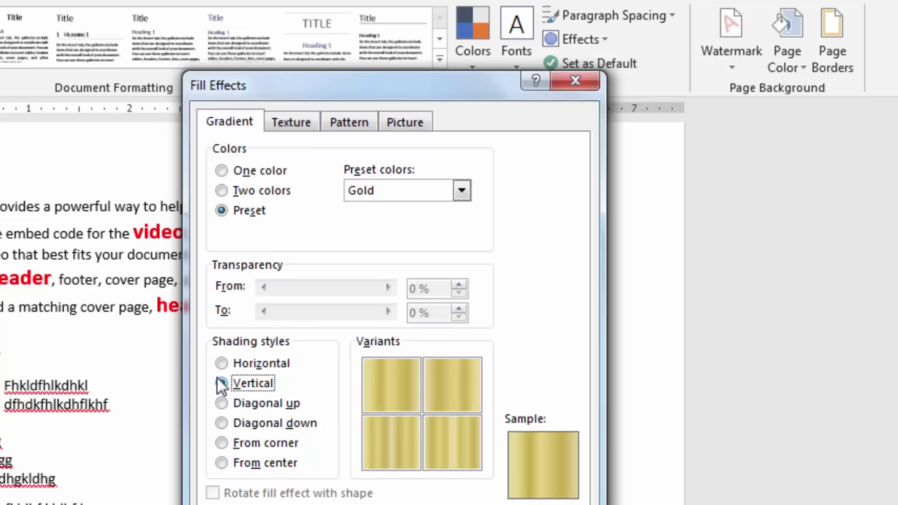
{"action": "left_click", "coordinate": [222, 364]}
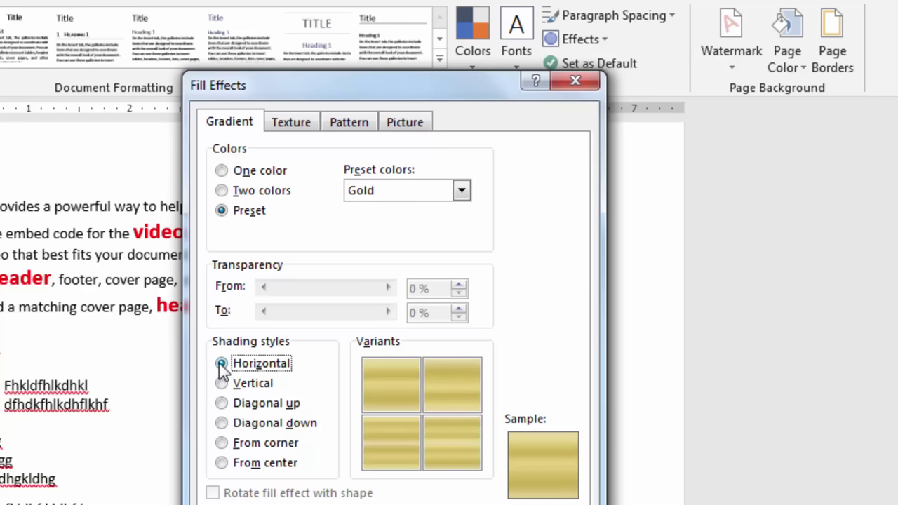
{"action": "left_click", "coordinate": [290, 133]}
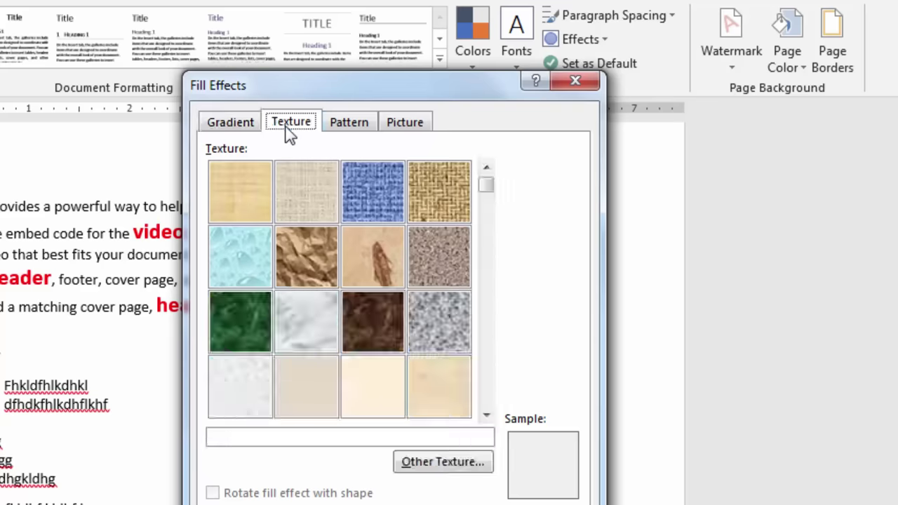
- Preview the Canvas, Water droplets and Green marble textures, then apply White marble to the page
{"action": "left_click", "coordinate": [289, 201]}
{"action": "left_click", "coordinate": [240, 264]}
{"action": "left_click", "coordinate": [241, 306]}
{"action": "left_click", "coordinate": [295, 309]}
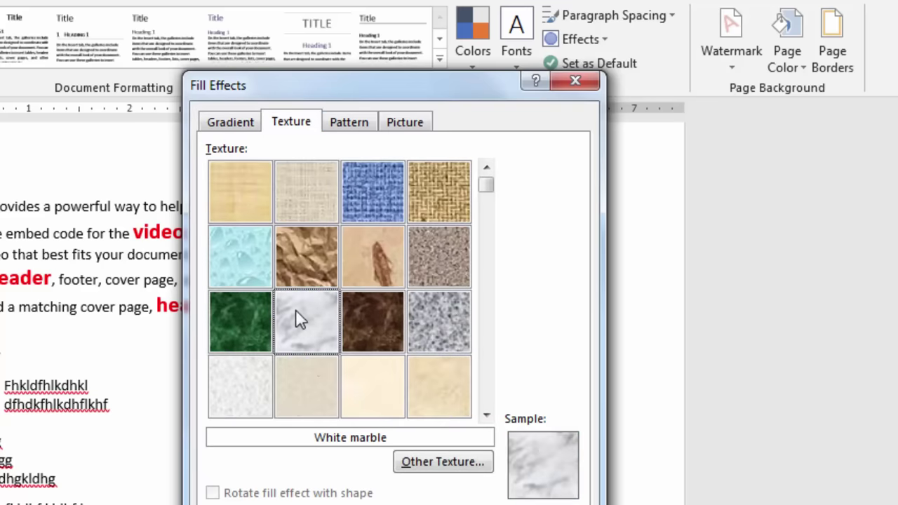
{"action": "key", "text": "Return"}
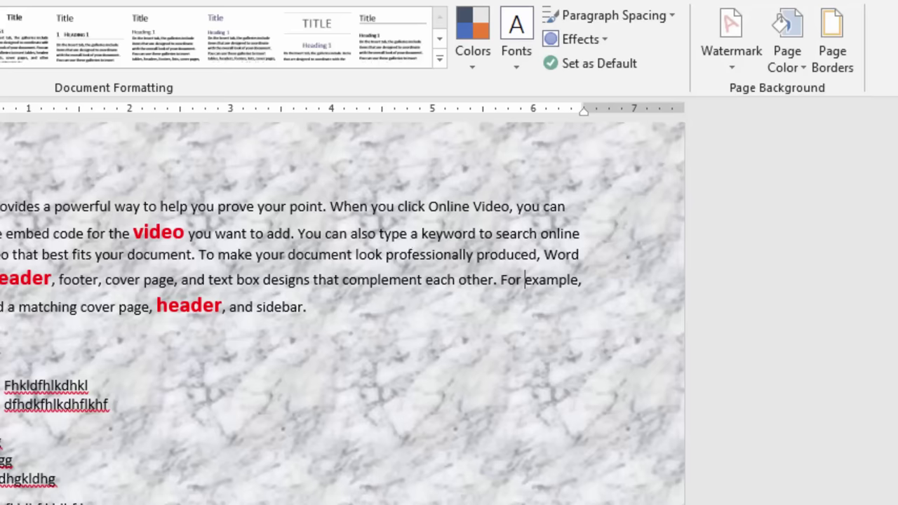
{"action": "left_click", "coordinate": [802, 65]}
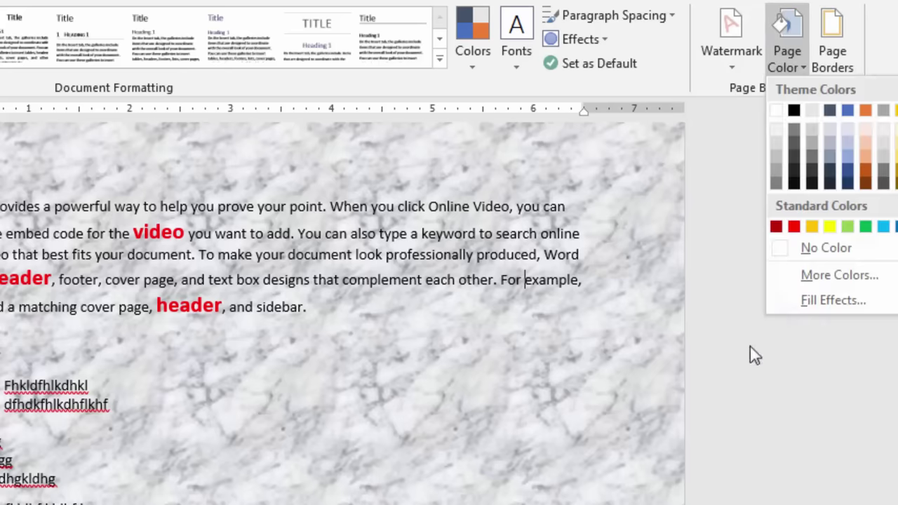
- Build a Dotted: 80% page pattern in light blue on a light green background
{"action": "left_click", "coordinate": [833, 300]}
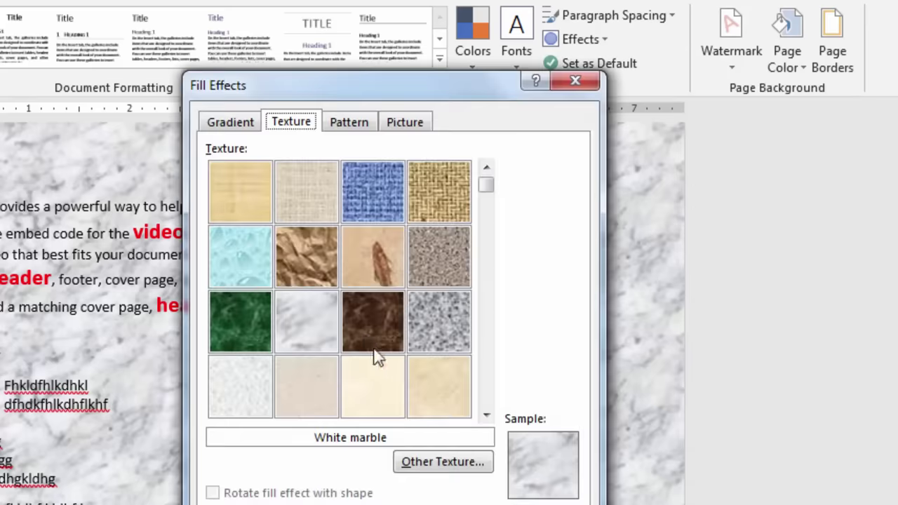
{"action": "left_click", "coordinate": [351, 125]}
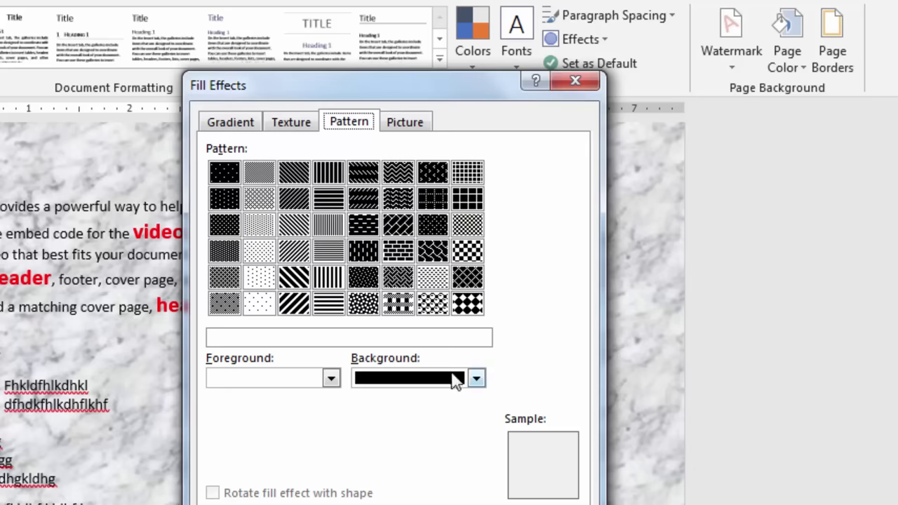
{"action": "left_click", "coordinate": [476, 378]}
{"action": "left_click", "coordinate": [522, 424]}
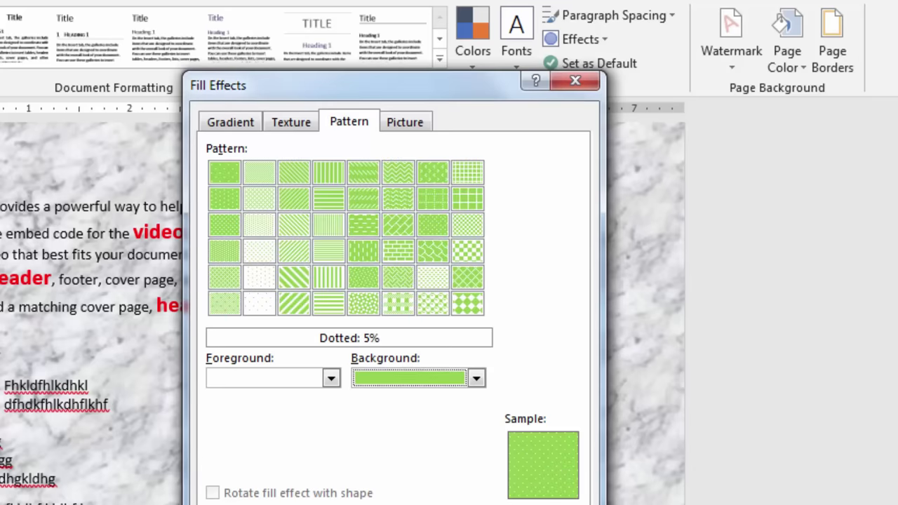
{"action": "left_click", "coordinate": [331, 381]}
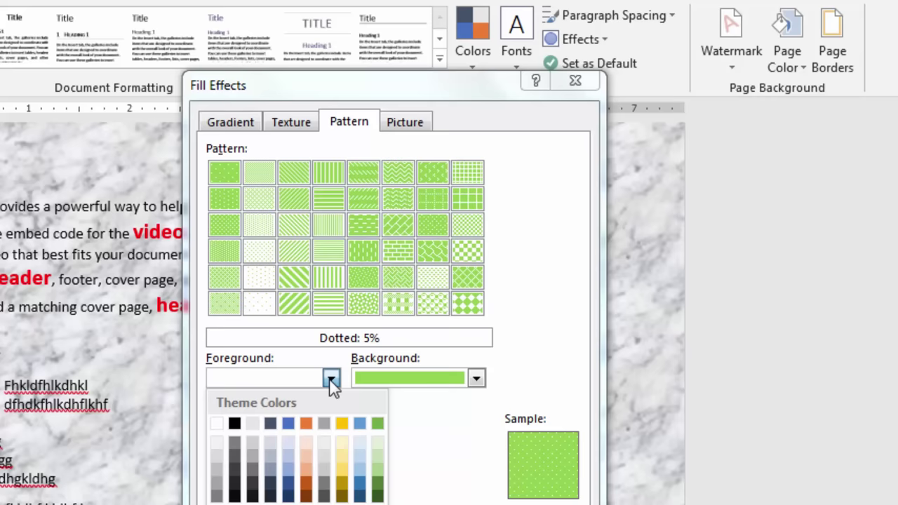
{"action": "left_click", "coordinate": [287, 469]}
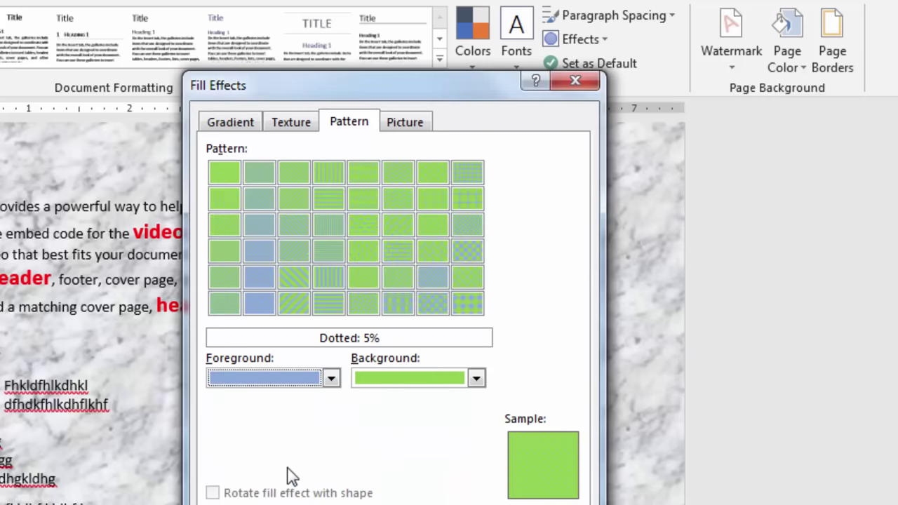
{"action": "left_click", "coordinate": [372, 283]}
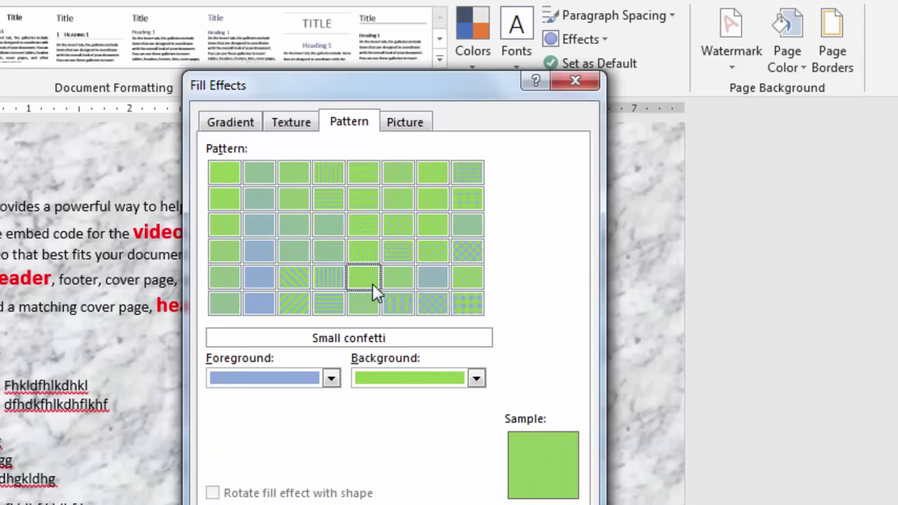
{"action": "left_click", "coordinate": [337, 279]}
{"action": "left_click", "coordinate": [266, 281]}
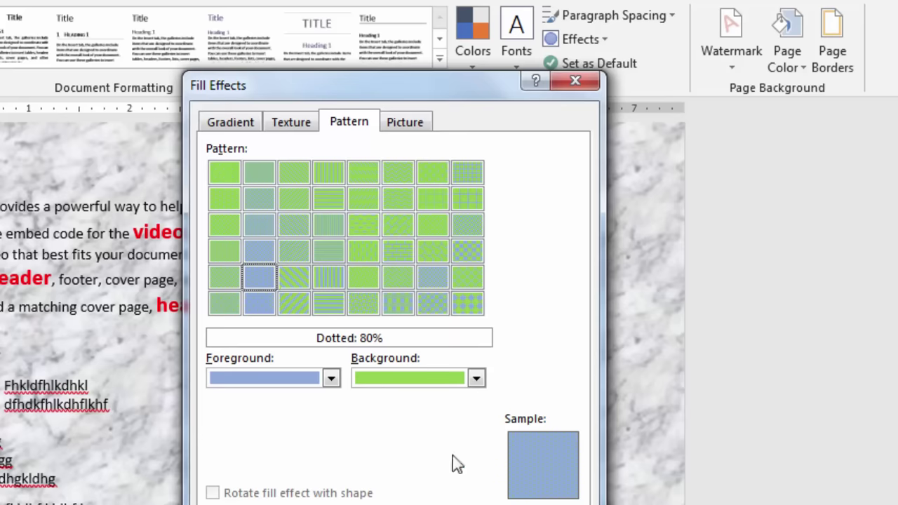
{"action": "left_click", "coordinate": [414, 126]}
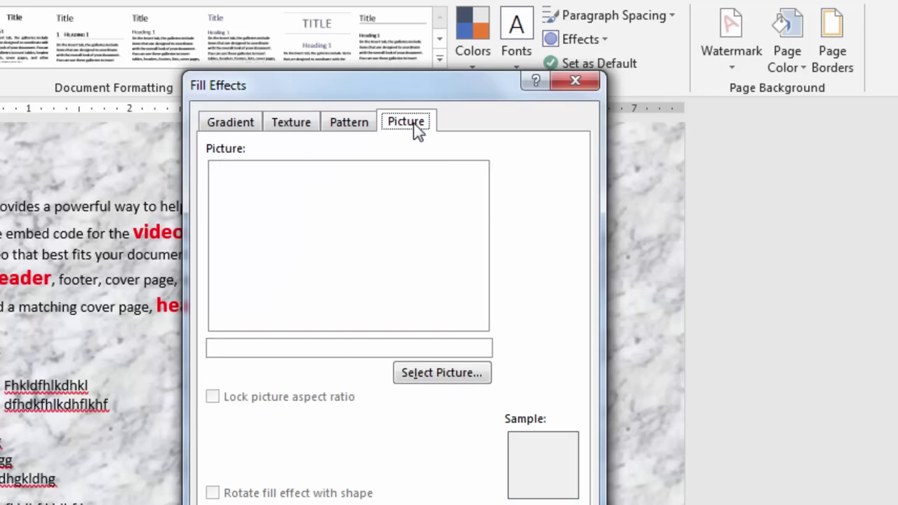
- Browse for a picture fill from a file, then cancel without using it
{"action": "left_click", "coordinate": [433, 376]}
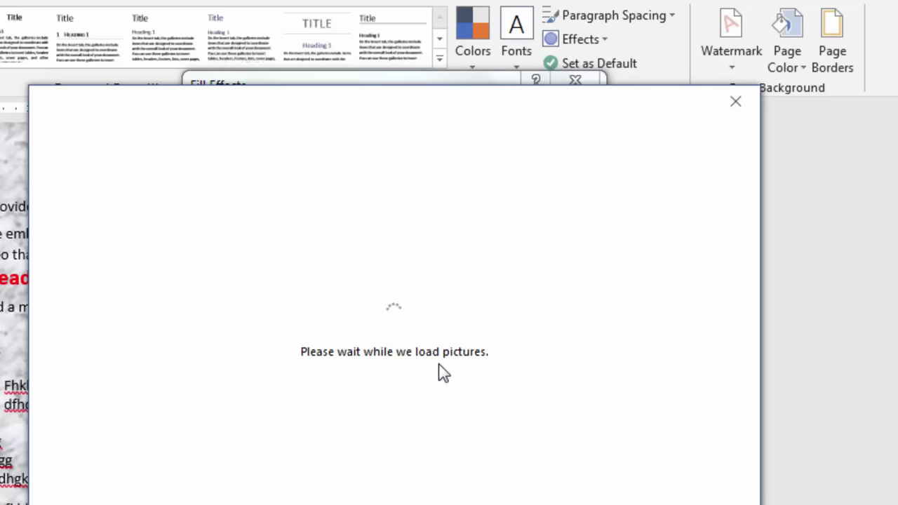
{"action": "left_click", "coordinate": [216, 226]}
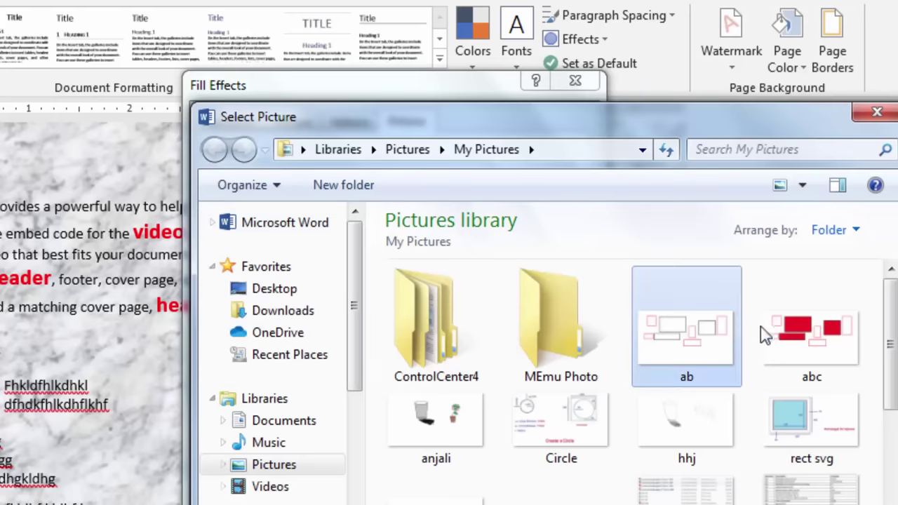
{"action": "scroll", "coordinate": [686, 378], "scroll_direction": "down", "scroll_amount": 3}
{"action": "scroll", "coordinate": [682, 370], "scroll_direction": "down", "scroll_amount": 2}
{"action": "left_click", "coordinate": [451, 353]}
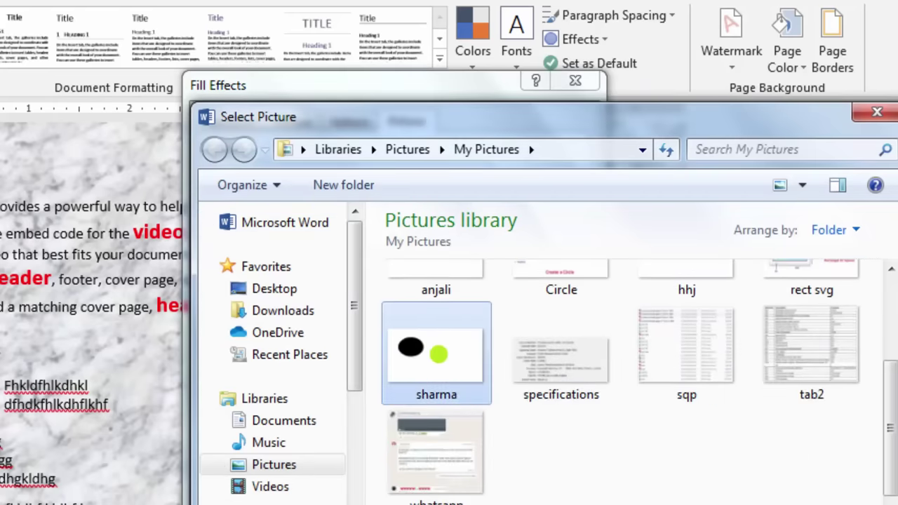
{"action": "key", "text": "Escape"}
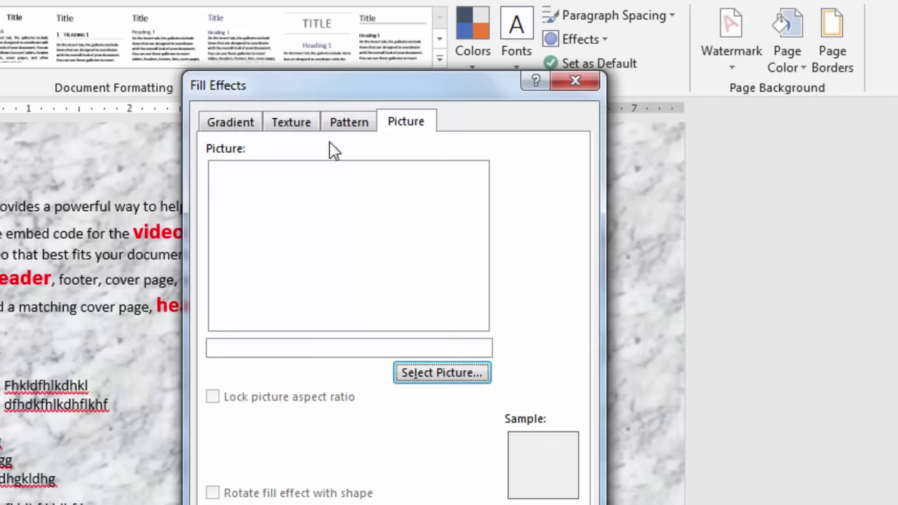
{"action": "left_click", "coordinate": [242, 123]}
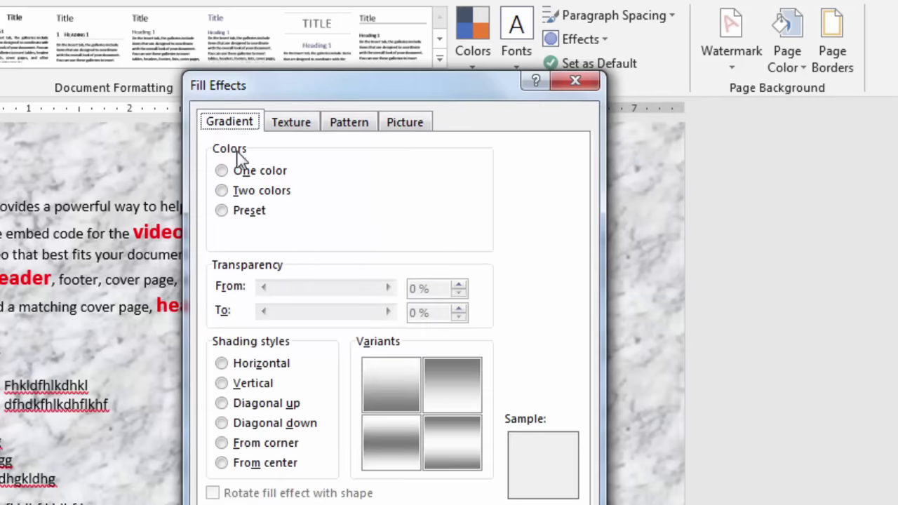
- Close Fill Effects and set Page Color to No Color to remove the marble
{"action": "key", "text": "Escape"}
{"action": "left_click", "coordinate": [790, 60]}
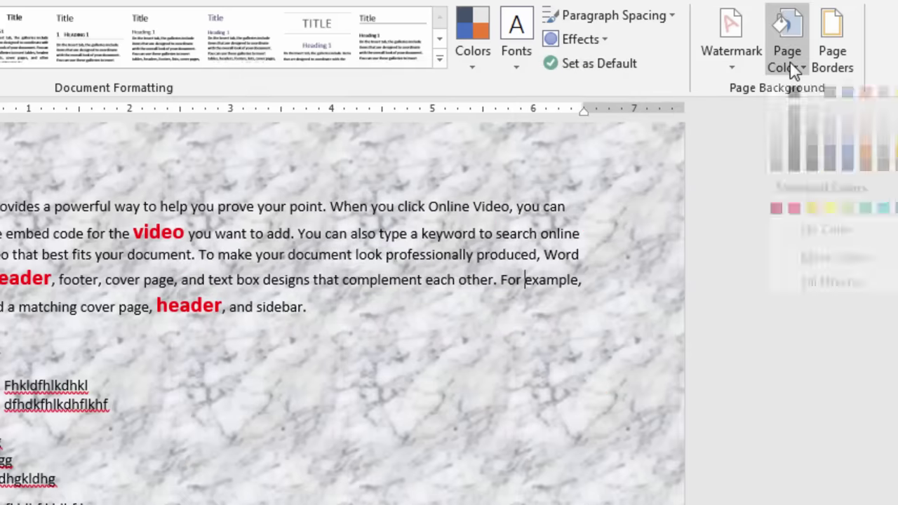
{"action": "left_click", "coordinate": [820, 252]}
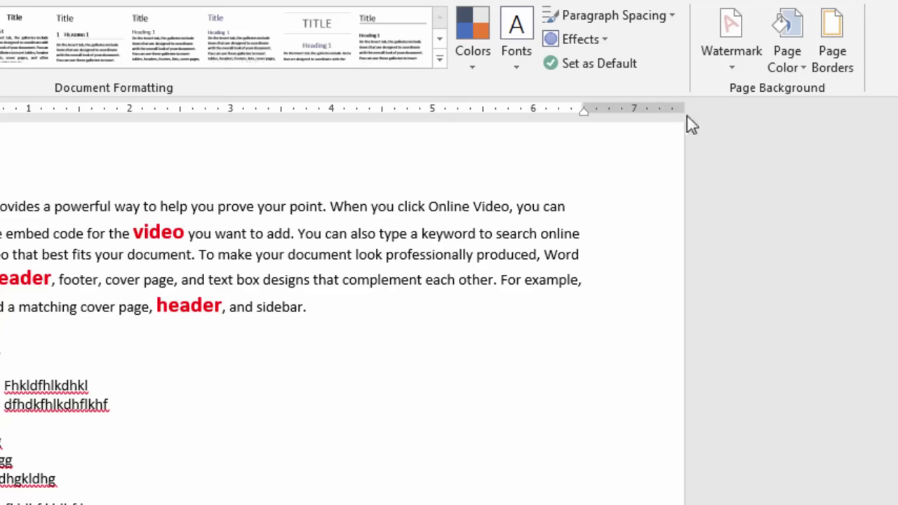
- Start a custom text watermark, replacing the ASAP text with 'computer'
{"action": "left_click", "coordinate": [734, 65]}
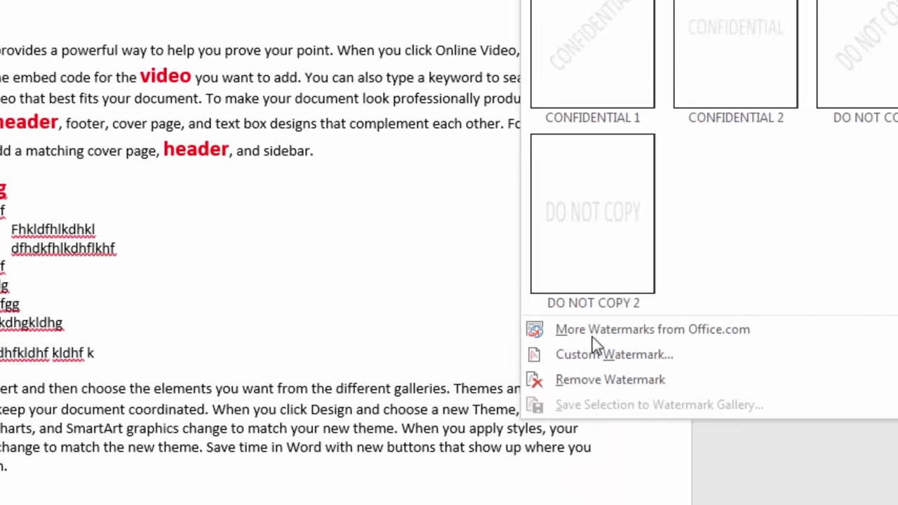
{"action": "left_click", "coordinate": [596, 355]}
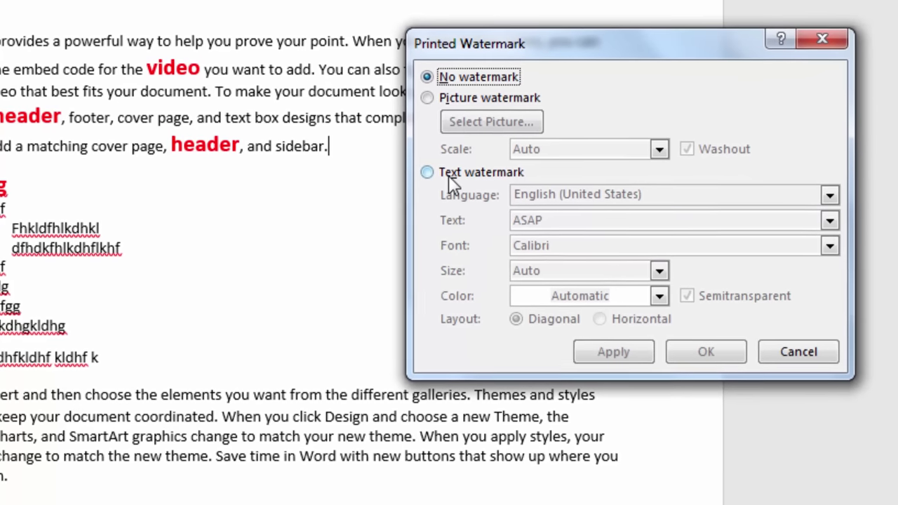
{"action": "left_click", "coordinate": [448, 174]}
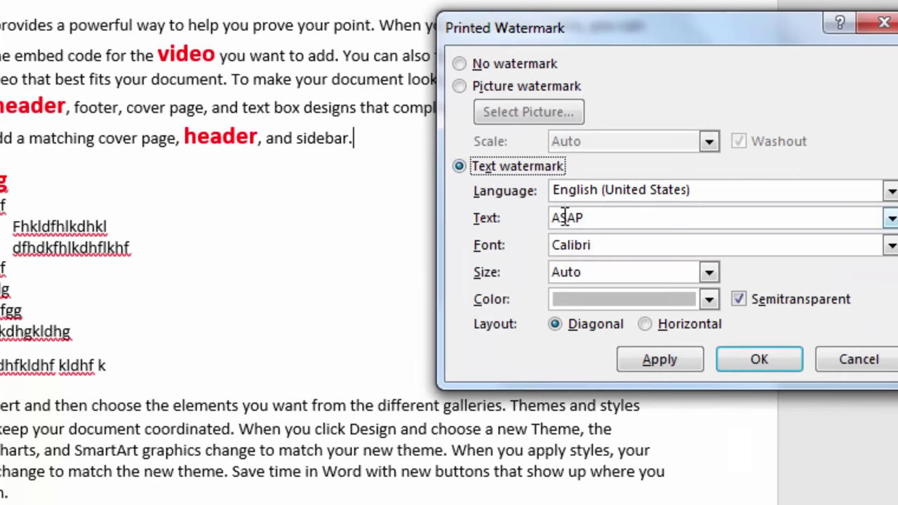
{"action": "left_click", "coordinate": [594, 216]}
{"action": "key", "text": "BackSpace"}
{"action": "key", "text": "BackSpace"}
{"action": "key", "text": "BackSpace"}
{"action": "key", "text": "BackSpace"}
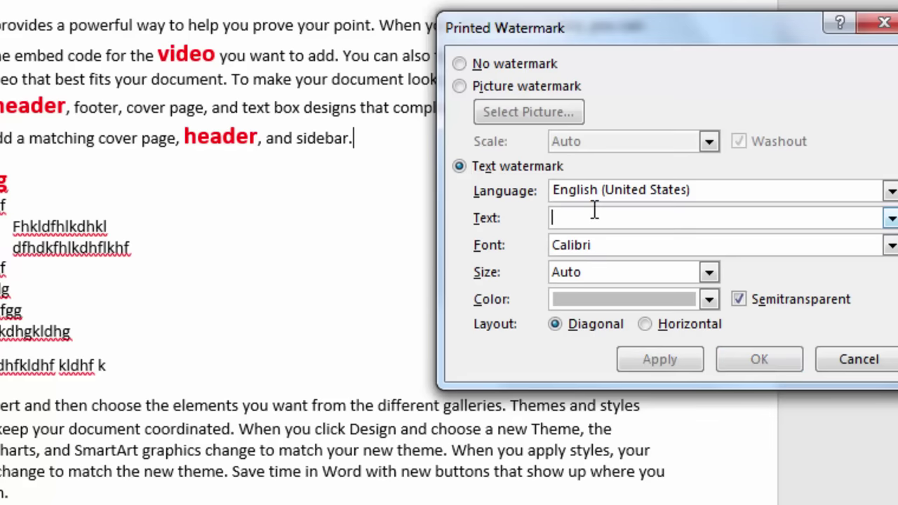
{"action": "type", "text": "computer"}
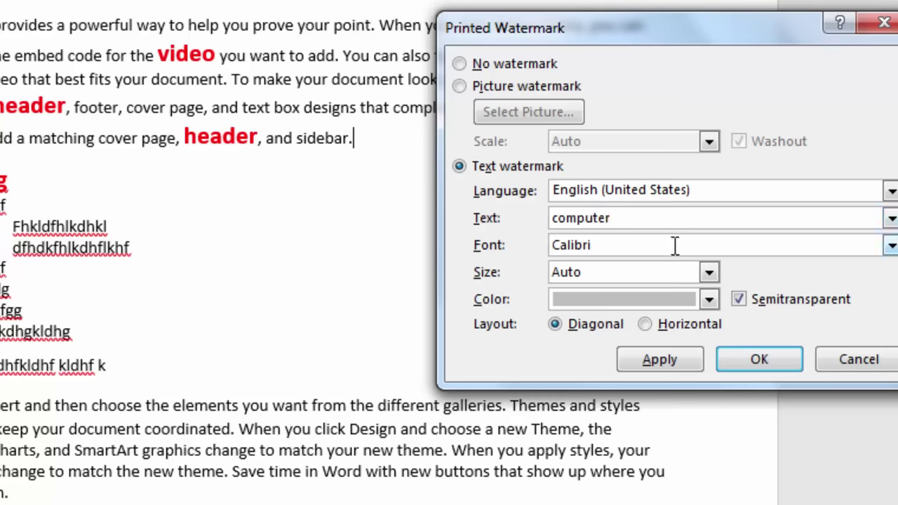
- Keep Calibri and Auto size, colour the watermark light green, and apply it
{"action": "left_click", "coordinate": [890, 246]}
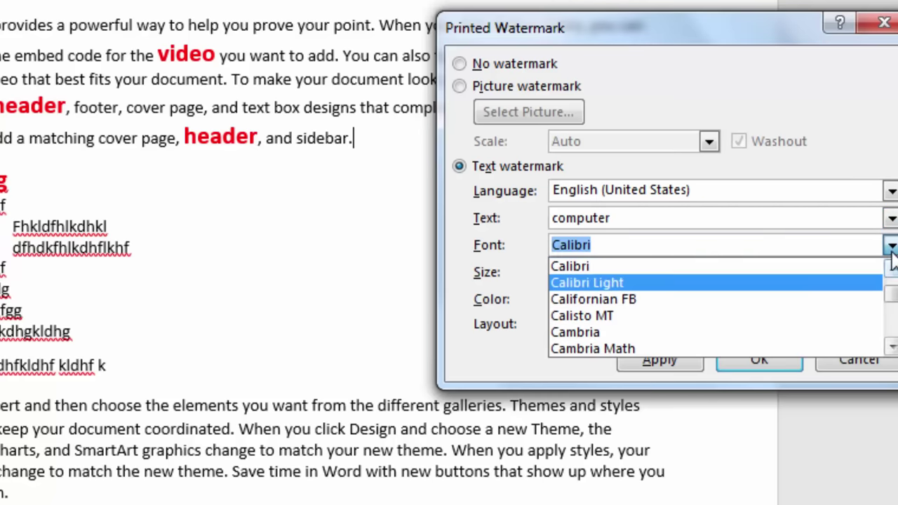
{"action": "left_click", "coordinate": [891, 247]}
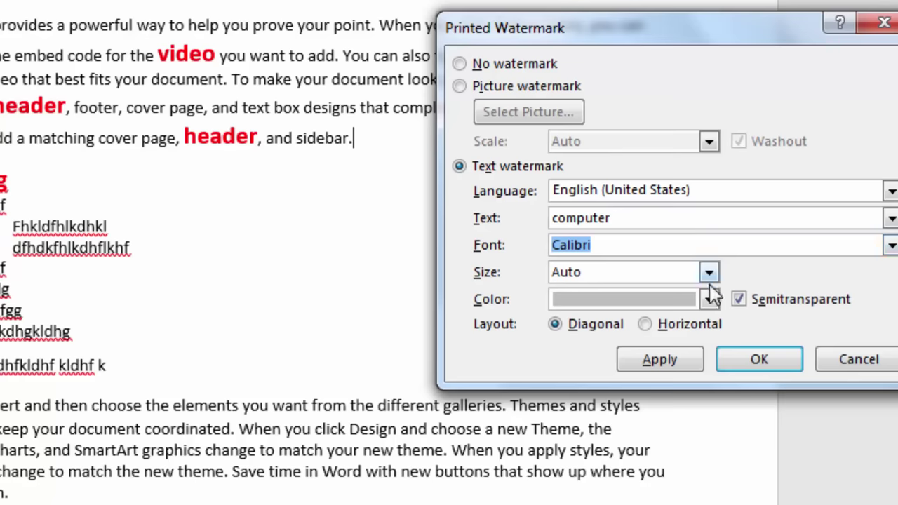
{"action": "left_click", "coordinate": [709, 300]}
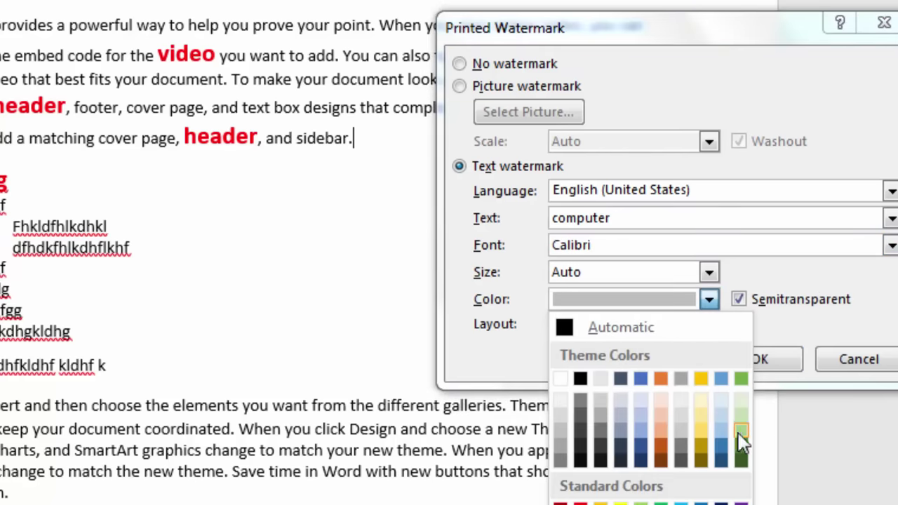
{"action": "left_click", "coordinate": [741, 433]}
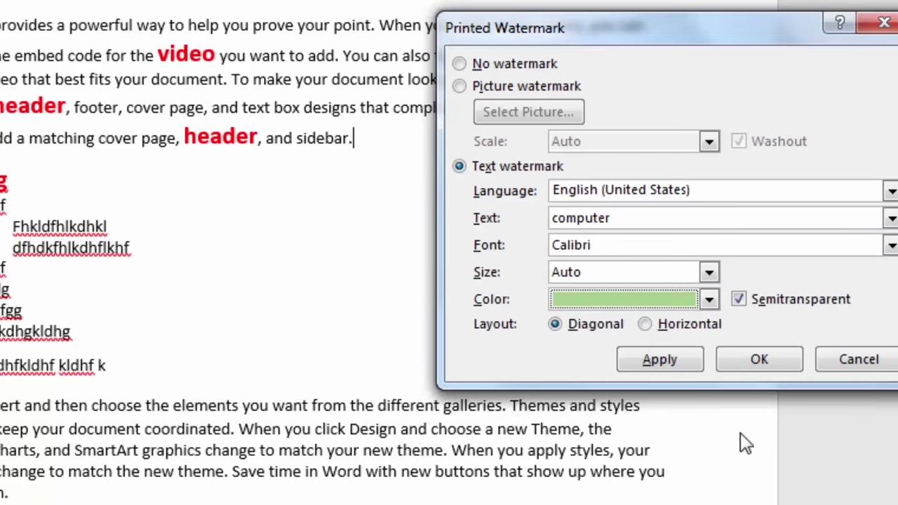
{"action": "left_click", "coordinate": [709, 272]}
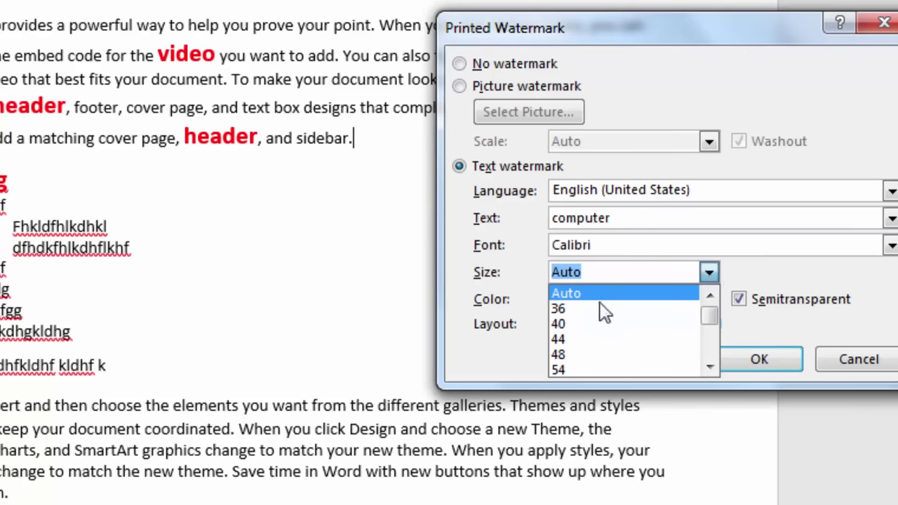
{"action": "left_click", "coordinate": [709, 274]}
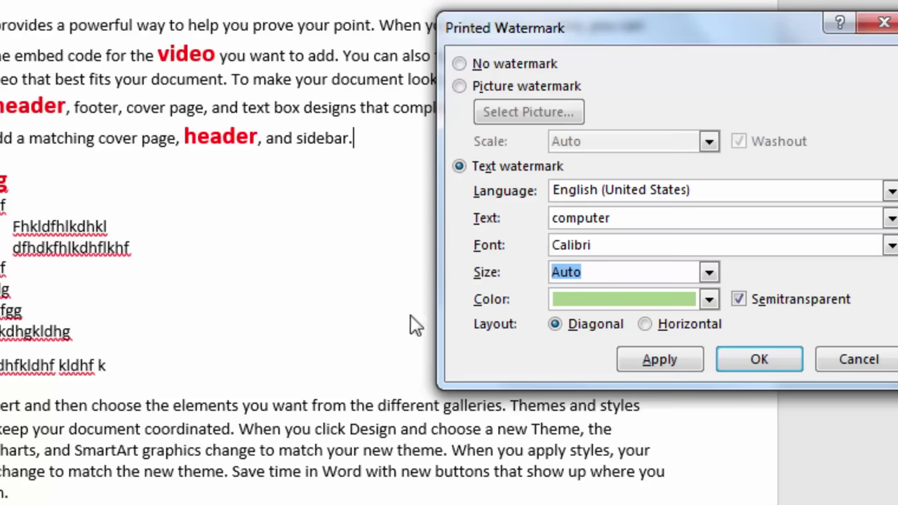
{"action": "left_click", "coordinate": [768, 360]}
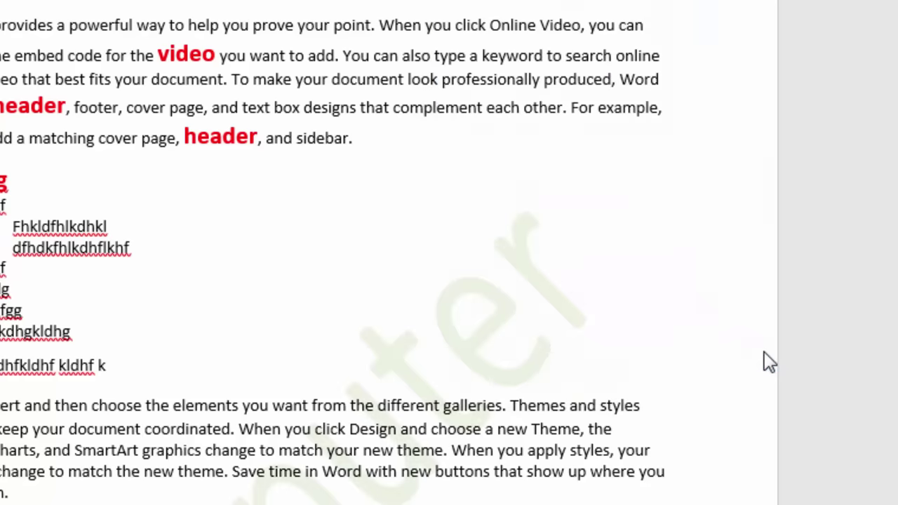
- Scroll through the pages to check the 'computer' watermark, then bring up the Watermark gallery
{"action": "scroll", "coordinate": [624, 337], "scroll_direction": "down", "scroll_amount": 3}
{"action": "scroll", "coordinate": [624, 337], "scroll_direction": "down", "scroll_amount": 3}
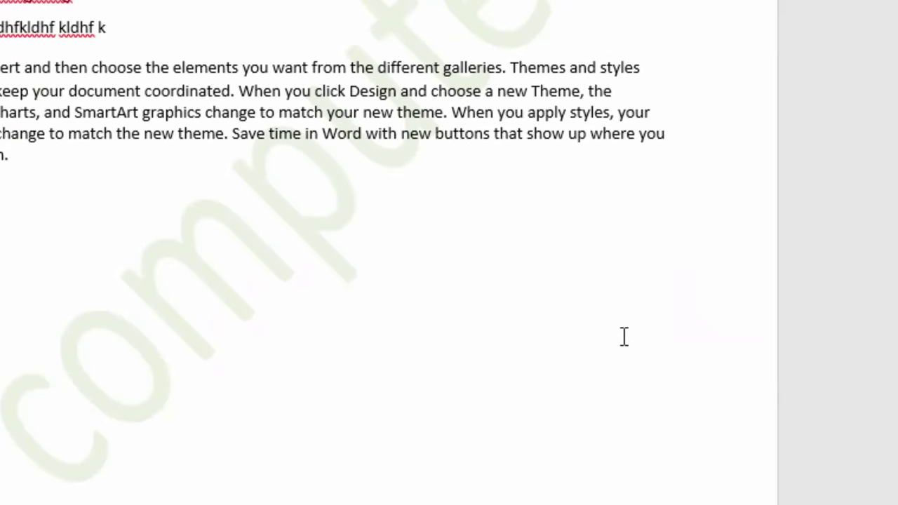
{"action": "scroll", "coordinate": [624, 336], "scroll_direction": "down", "scroll_amount": 3}
{"action": "scroll", "coordinate": [624, 337], "scroll_direction": "down", "scroll_amount": 1}
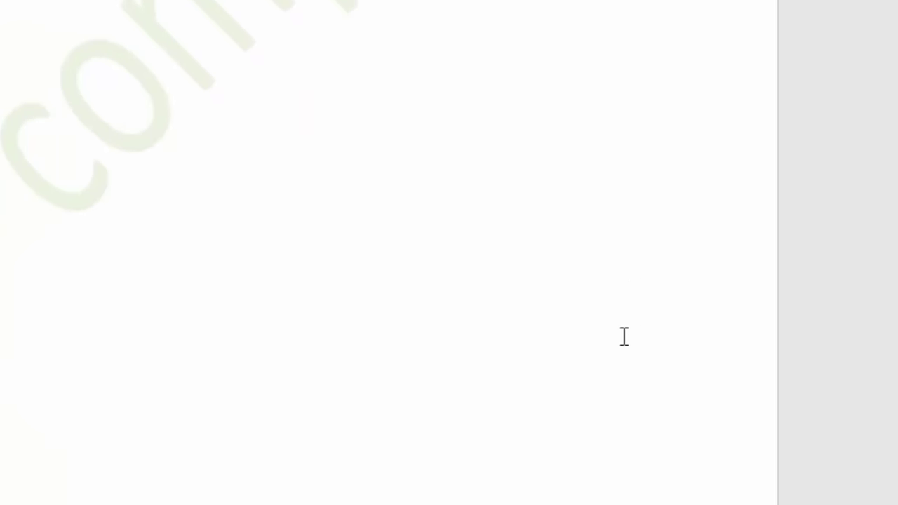
{"action": "scroll", "coordinate": [624, 337], "scroll_direction": "up", "scroll_amount": 10}
{"action": "scroll", "coordinate": [624, 337], "scroll_direction": "down", "scroll_amount": 5}
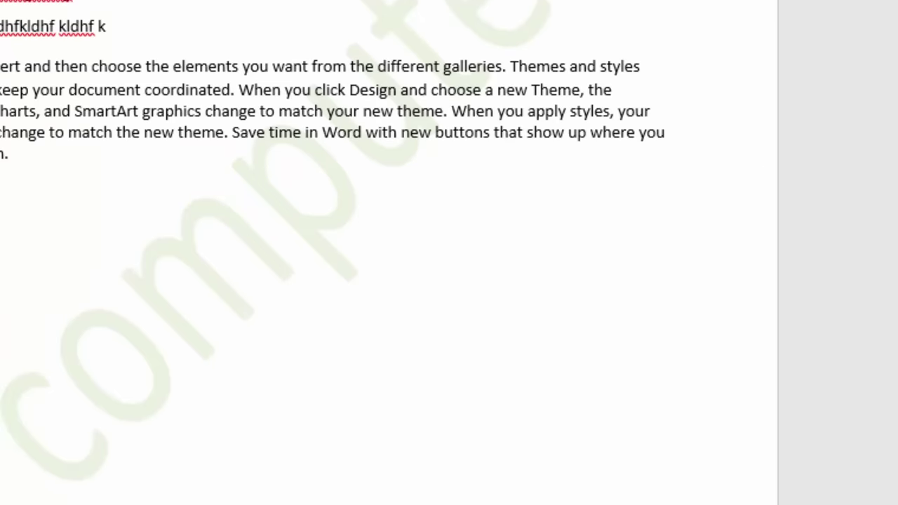
{"action": "left_click", "coordinate": [678, 349]}
- Apply the light green 'computer' watermark solid, then semitransparent again, and select Picture watermark
{"action": "left_click", "coordinate": [686, 365]}
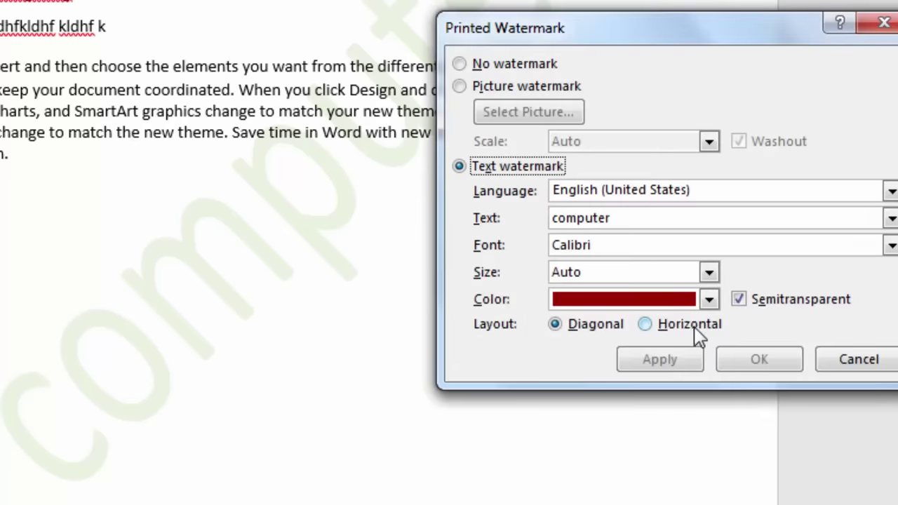
{"action": "left_click", "coordinate": [710, 299]}
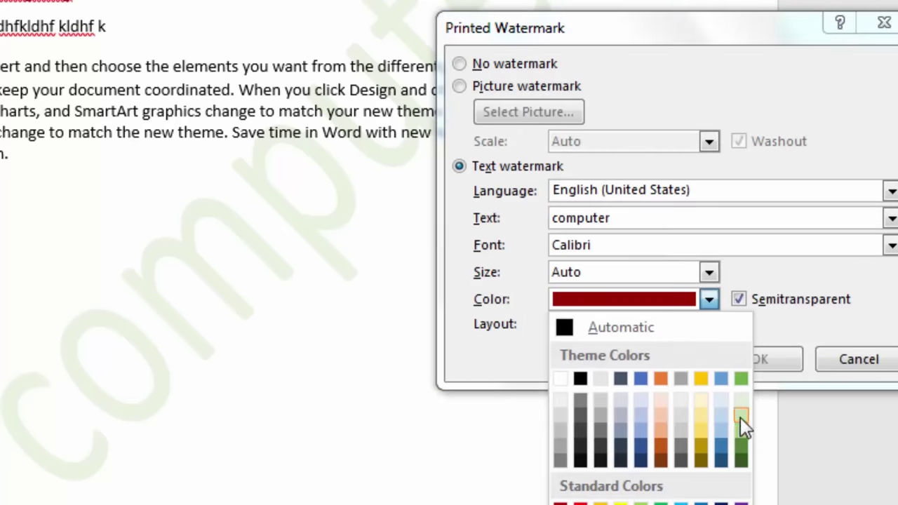
{"action": "left_click", "coordinate": [742, 427]}
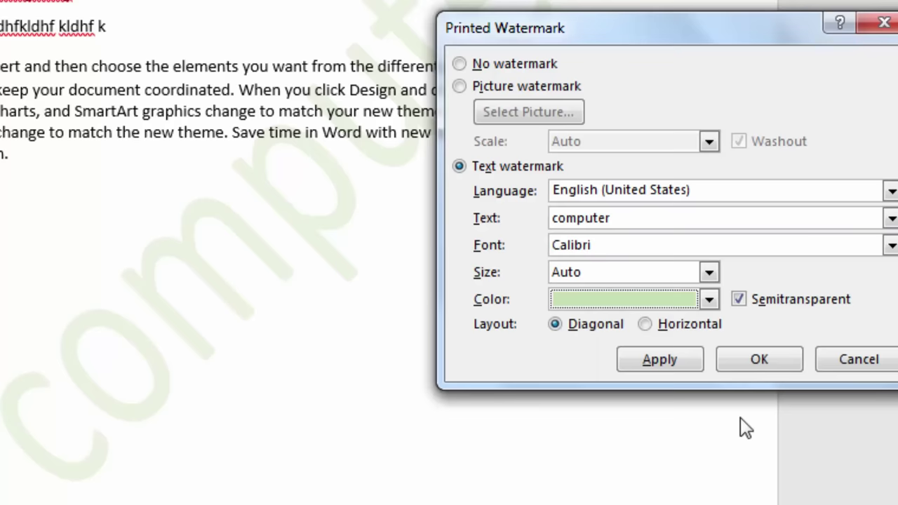
{"action": "left_click", "coordinate": [739, 300]}
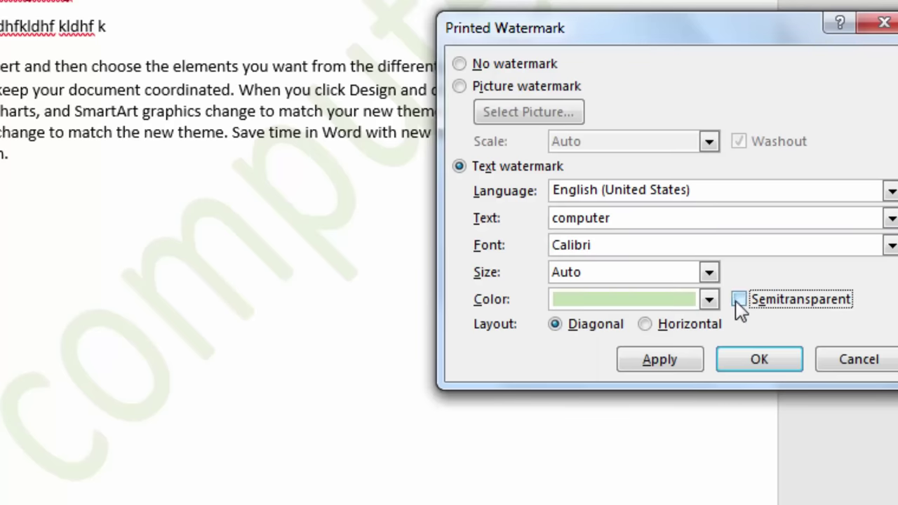
{"action": "left_click", "coordinate": [667, 368]}
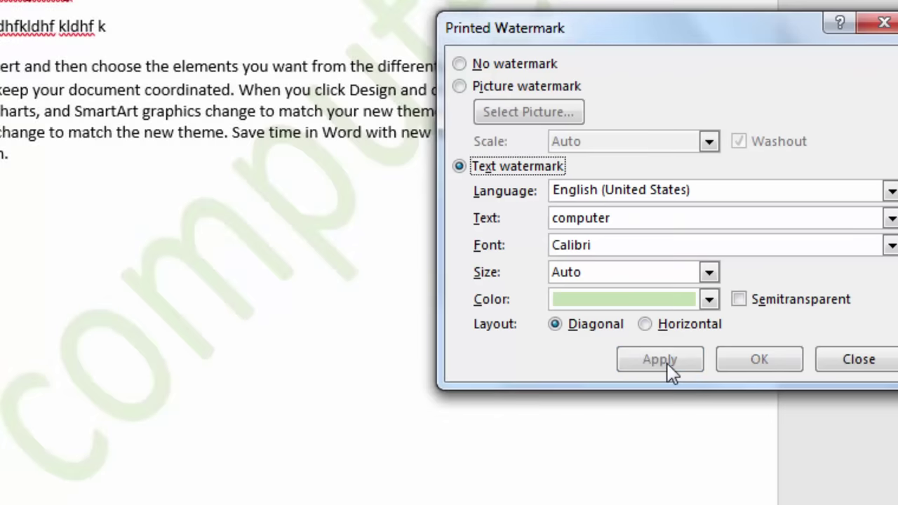
{"action": "left_click", "coordinate": [738, 299]}
{"action": "left_click", "coordinate": [652, 355]}
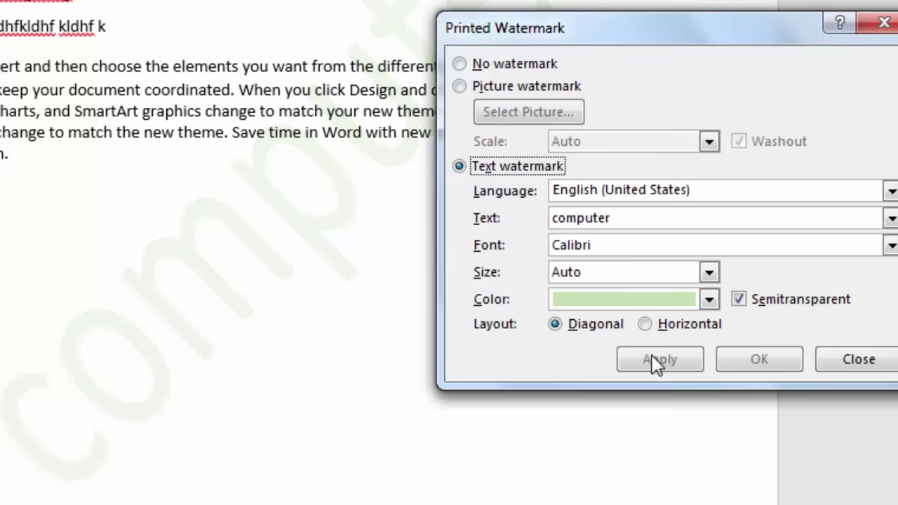
{"action": "left_click", "coordinate": [459, 85]}
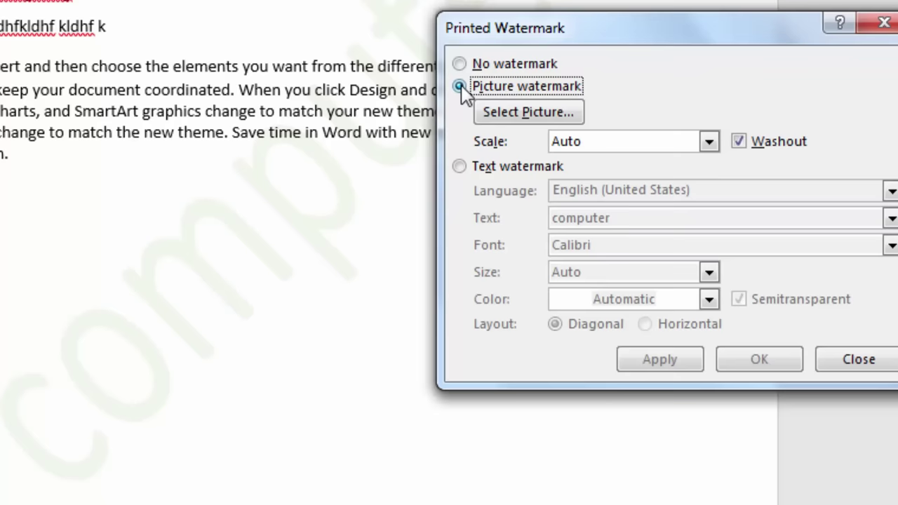
- Apply Tulips.jpg from Sample Pictures as a picture watermark
{"action": "left_click", "coordinate": [529, 112]}
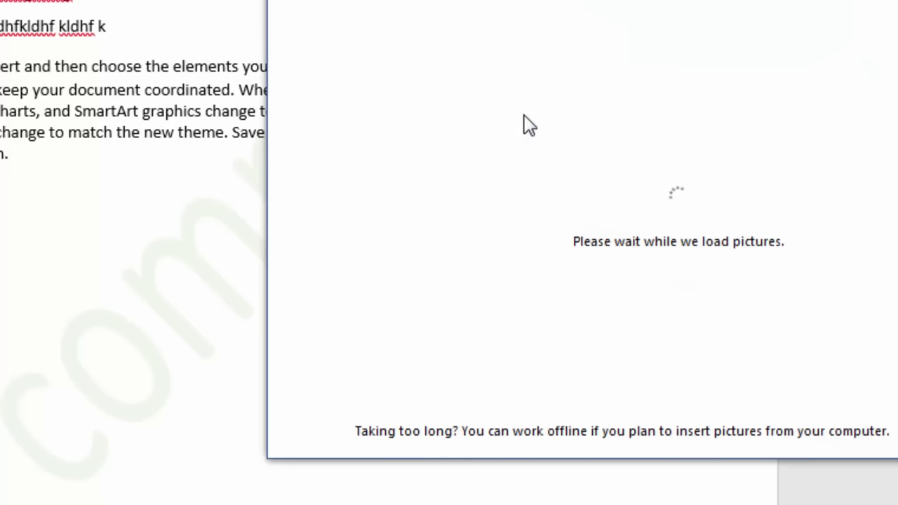
{"action": "left_click", "coordinate": [445, 82]}
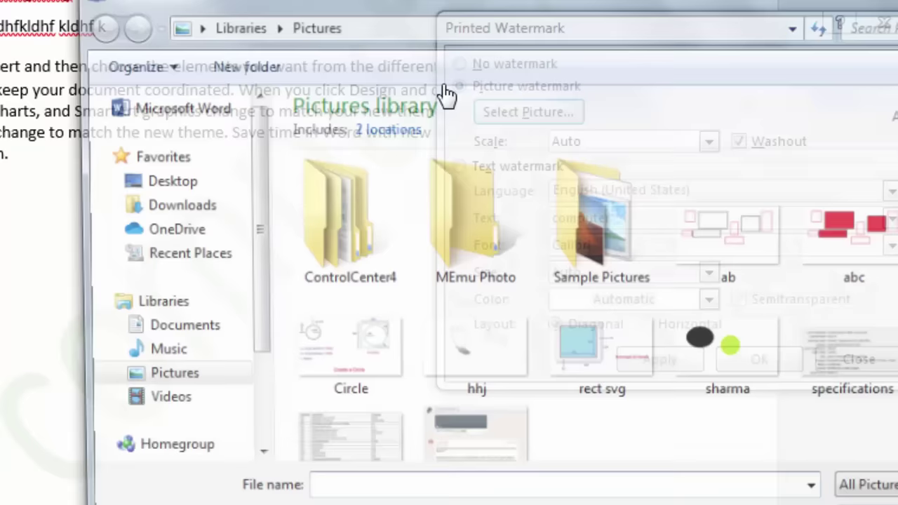
{"action": "double_click", "coordinate": [603, 228]}
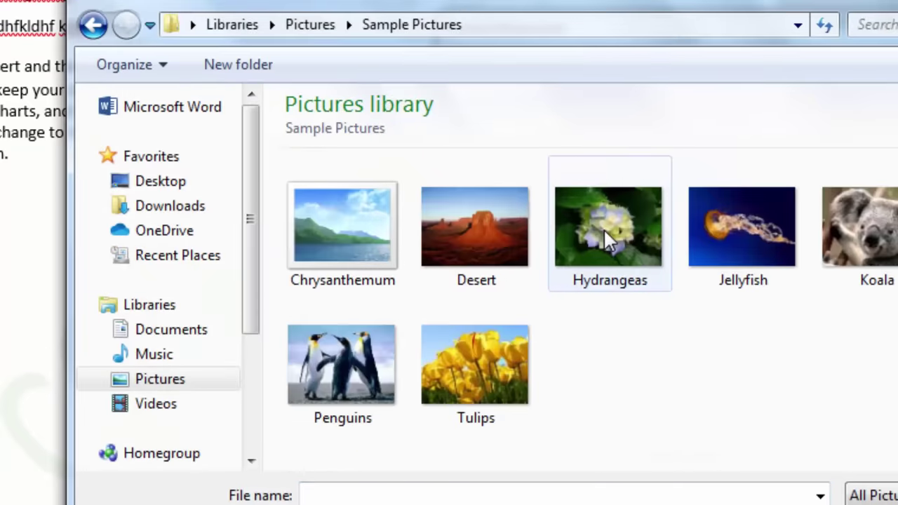
{"action": "double_click", "coordinate": [446, 349]}
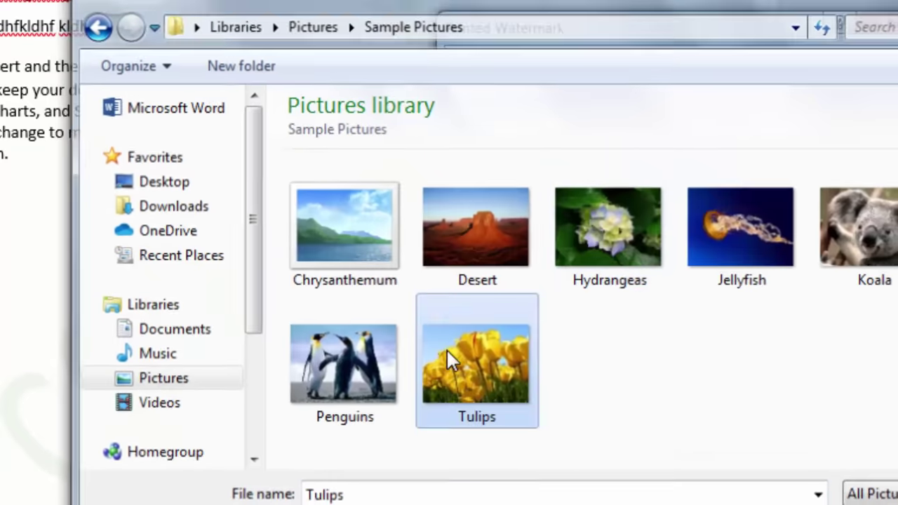
{"action": "left_click", "coordinate": [647, 364]}
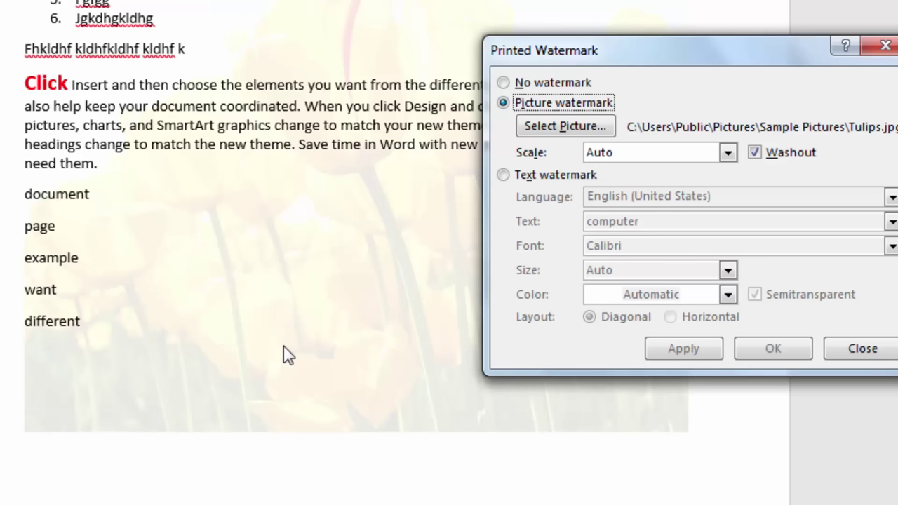
- Scale the tulip watermark to 200% and turn off its washout
{"action": "left_click", "coordinate": [729, 153]}
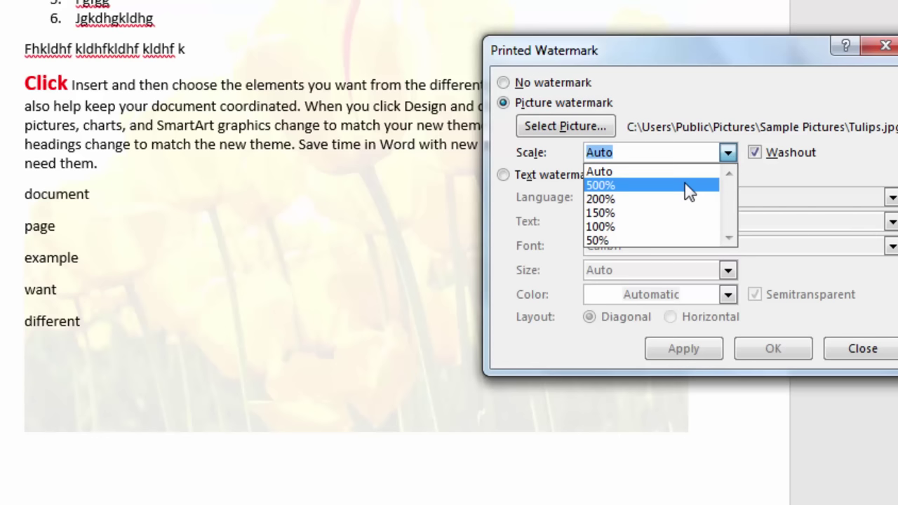
{"action": "left_click", "coordinate": [672, 198]}
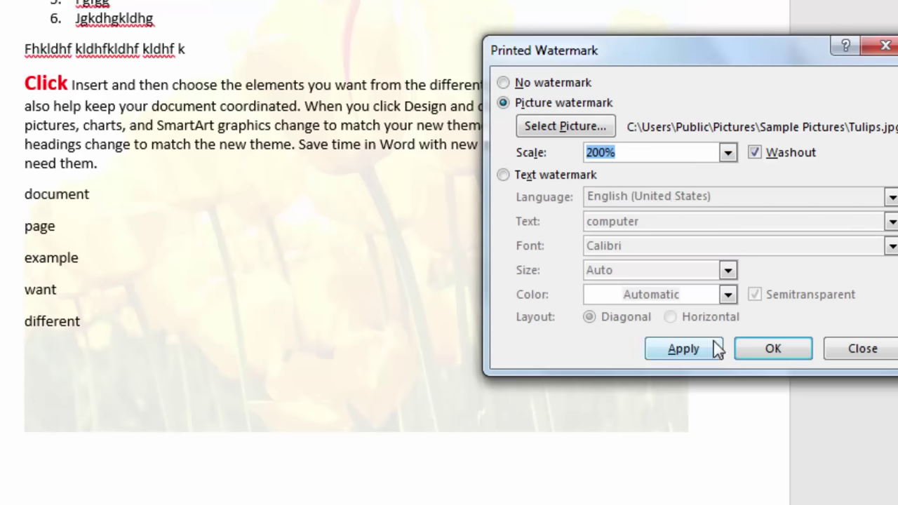
{"action": "left_click", "coordinate": [701, 356]}
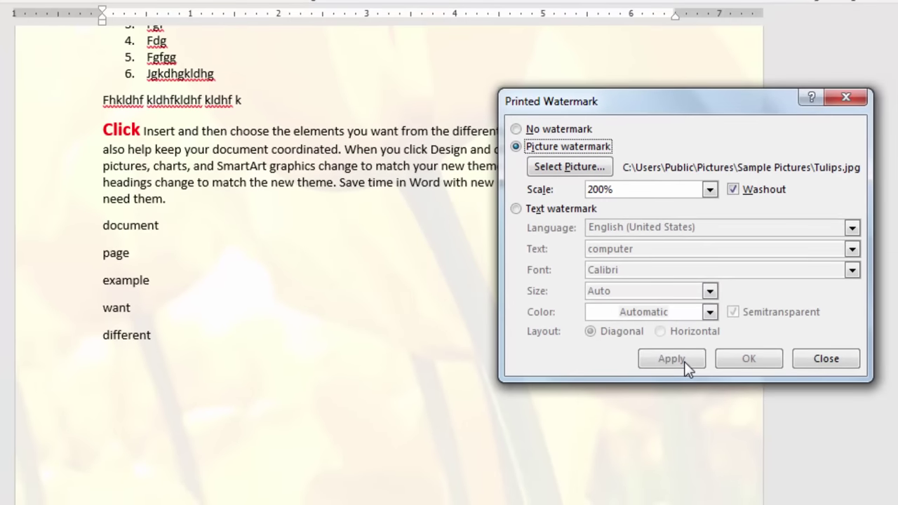
{"action": "left_click", "coordinate": [736, 189]}
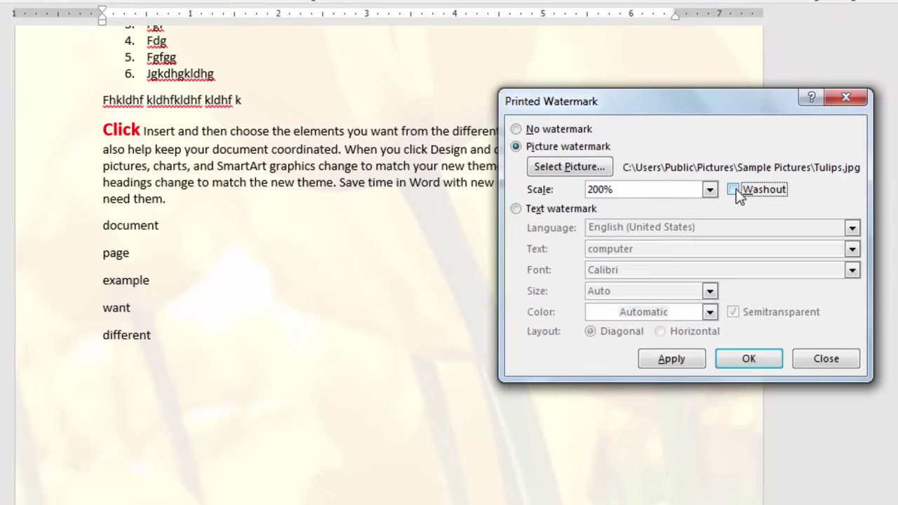
{"action": "left_click", "coordinate": [692, 358]}
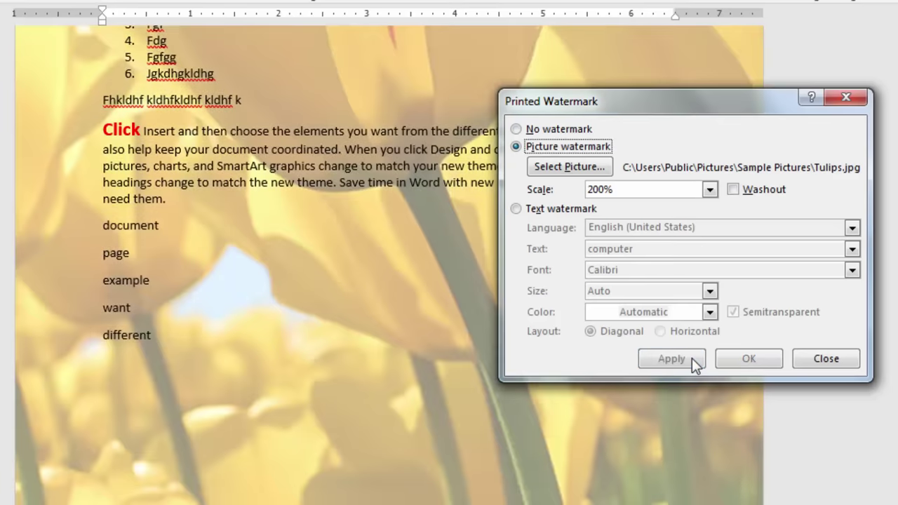
- Set No watermark and confirm, leaving the pages plain
{"action": "left_click", "coordinate": [516, 130]}
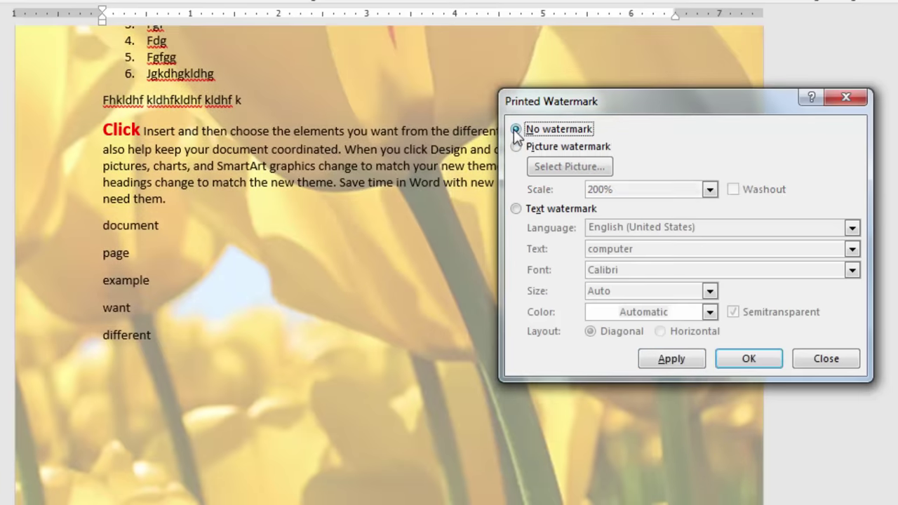
{"action": "left_click", "coordinate": [749, 360]}
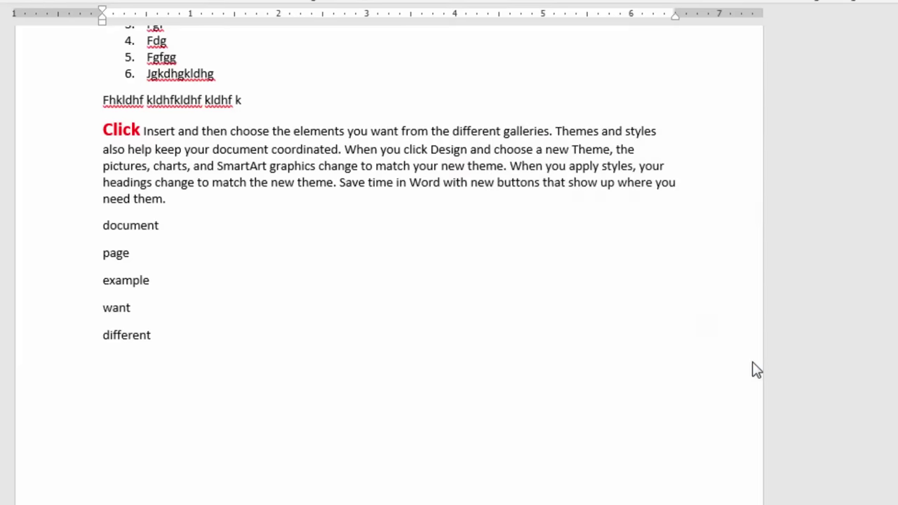
{"action": "scroll", "coordinate": [545, 377], "scroll_direction": "up", "scroll_amount": 1}
{"action": "scroll", "coordinate": [546, 377], "scroll_direction": "up", "scroll_amount": 4}
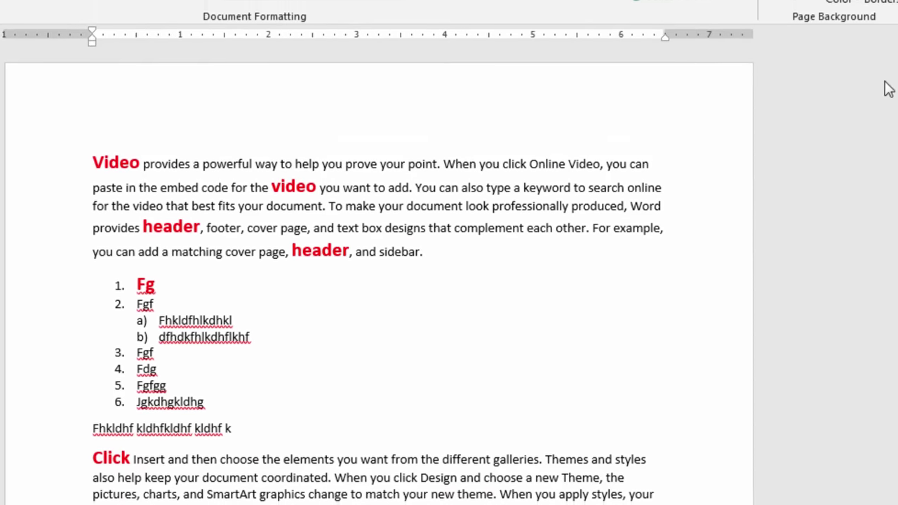
- Choose a Box page border with a thick double-line style
{"action": "left_click", "coordinate": [861, 39]}
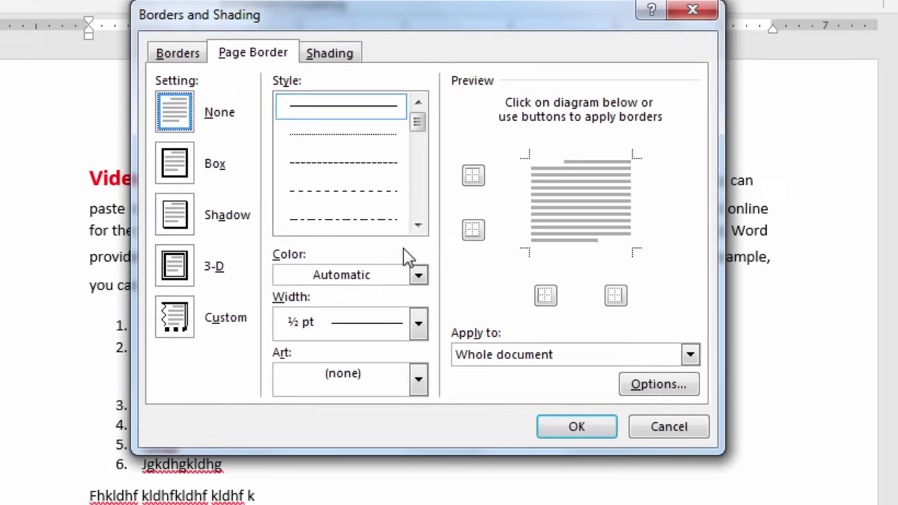
{"action": "left_click", "coordinate": [417, 226]}
{"action": "left_click", "coordinate": [417, 226]}
{"action": "left_click", "coordinate": [418, 226]}
{"action": "left_click", "coordinate": [417, 226]}
{"action": "left_click", "coordinate": [418, 226]}
{"action": "left_click", "coordinate": [418, 226]}
{"action": "left_click", "coordinate": [417, 226]}
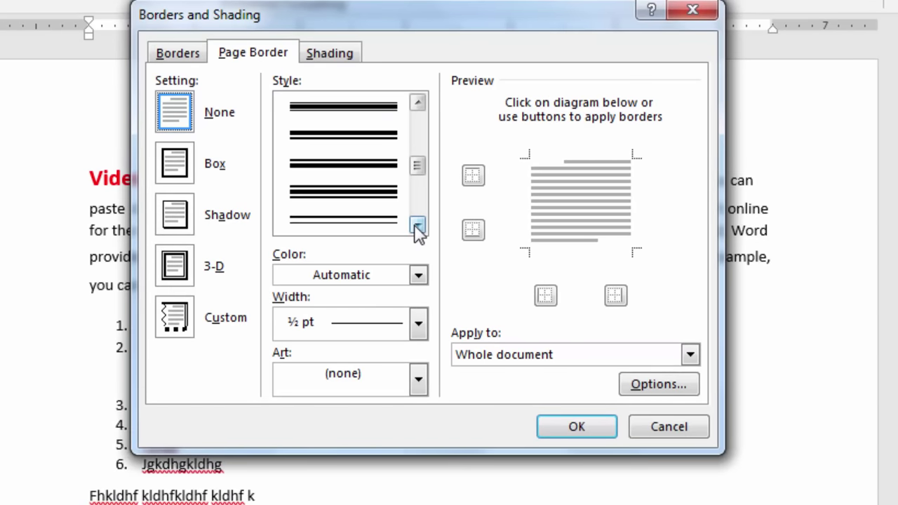
{"action": "left_click", "coordinate": [344, 135]}
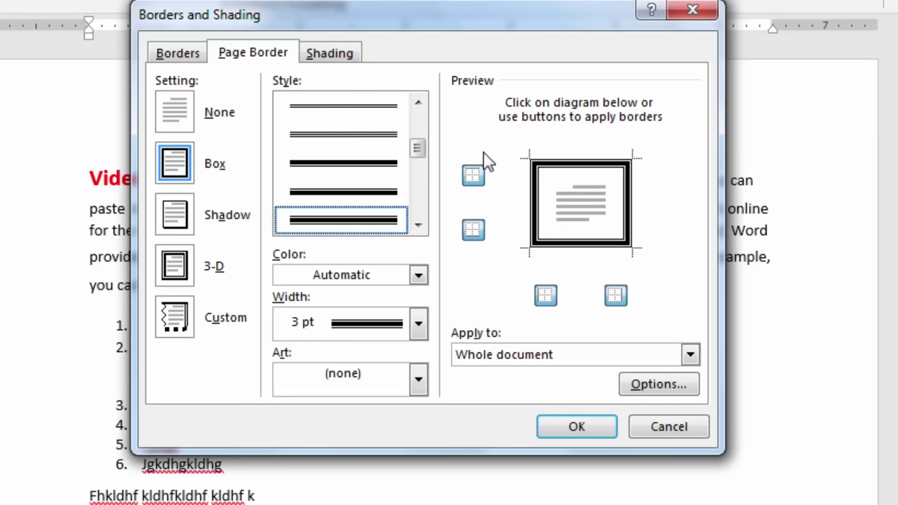
- Make the border light gold and 1½ pt wide, applied to the whole document
{"action": "left_click", "coordinate": [418, 275]}
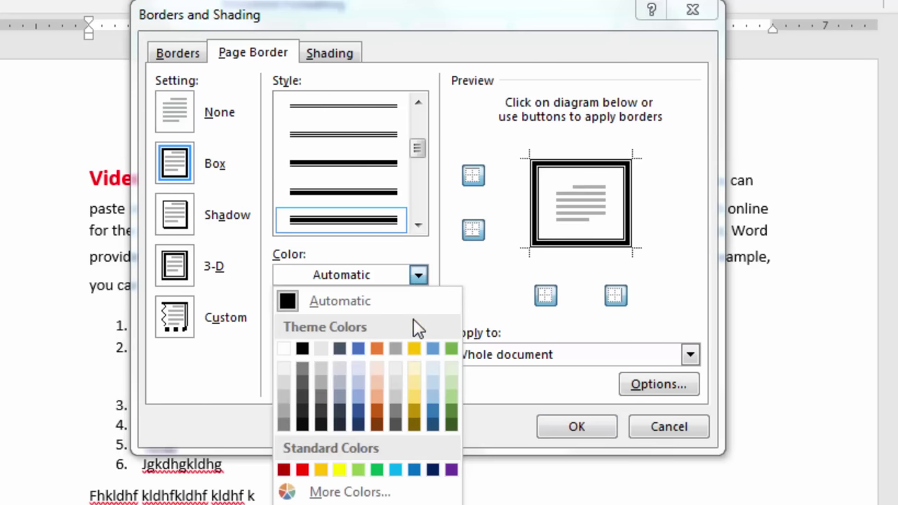
{"action": "left_click", "coordinate": [414, 397]}
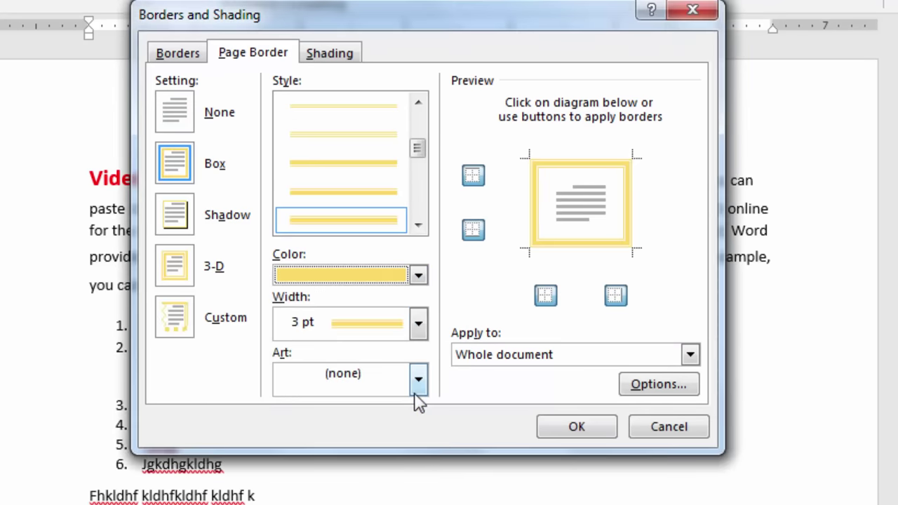
{"action": "left_click", "coordinate": [420, 324]}
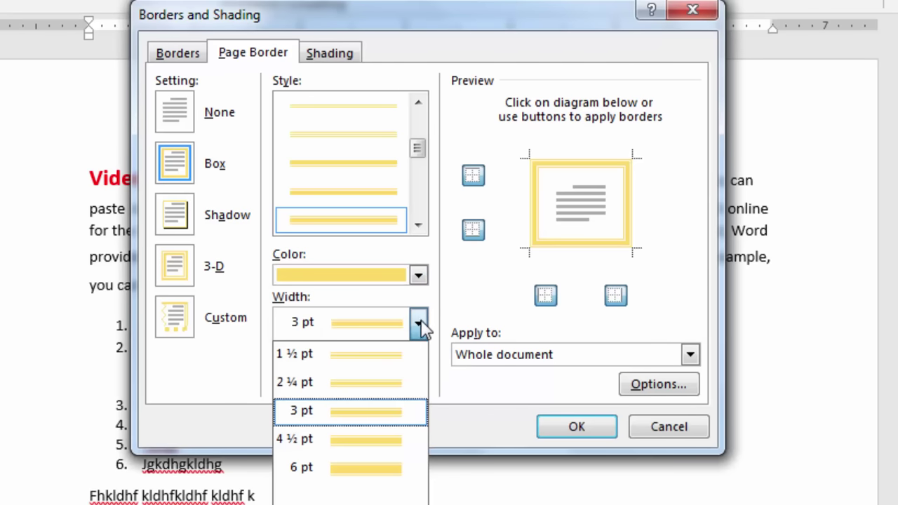
{"action": "left_click", "coordinate": [401, 362]}
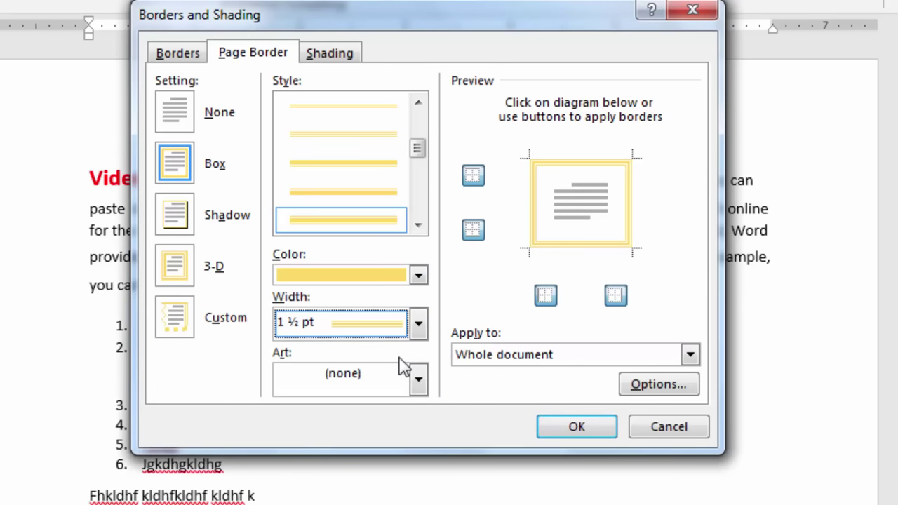
{"action": "left_click", "coordinate": [690, 355]}
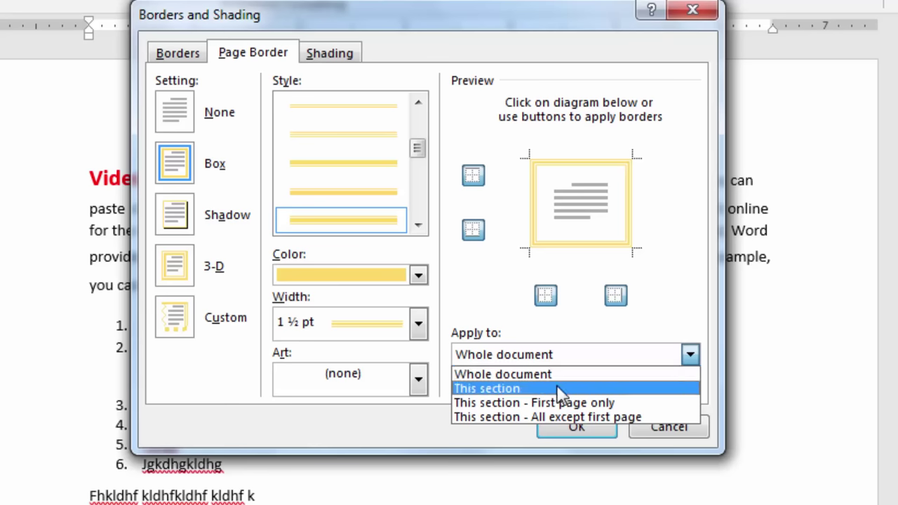
{"action": "left_click", "coordinate": [557, 376]}
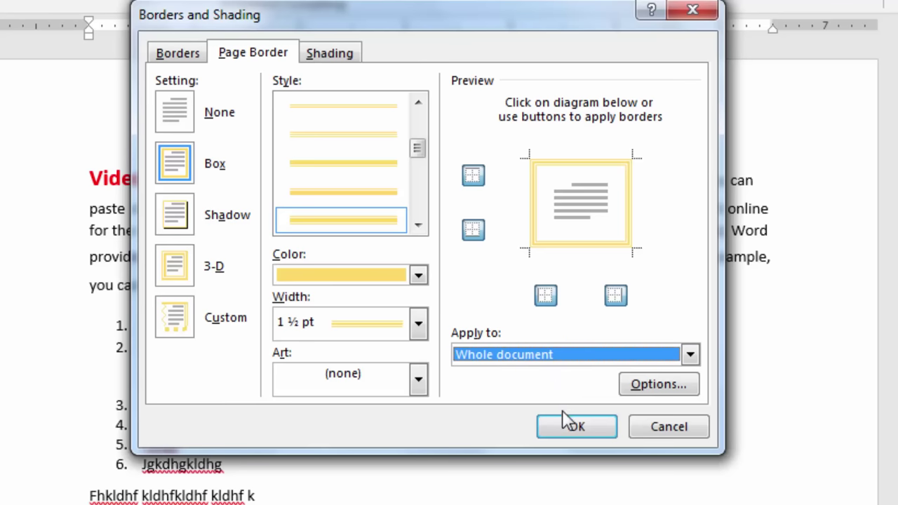
{"action": "left_click", "coordinate": [575, 428]}
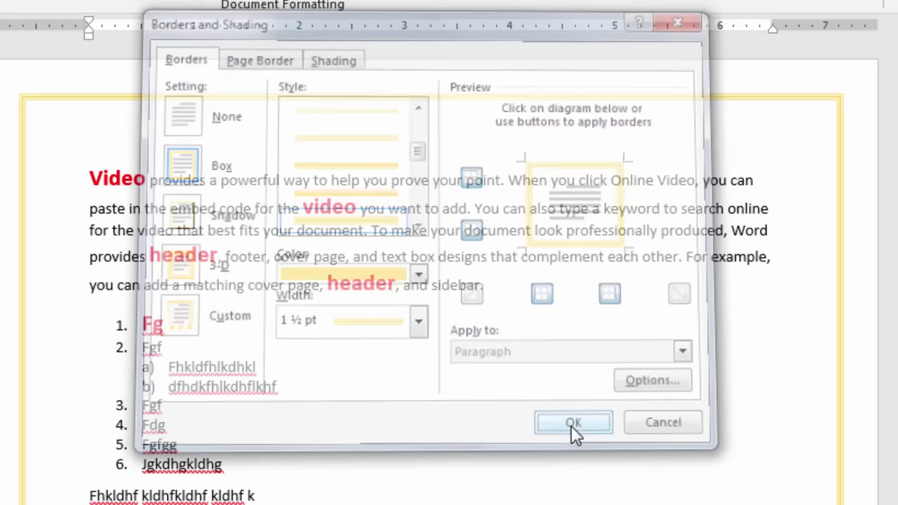
- Pick the balloons design from the Art page border list
{"action": "scroll", "coordinate": [626, 257], "scroll_direction": "down", "scroll_amount": 5}
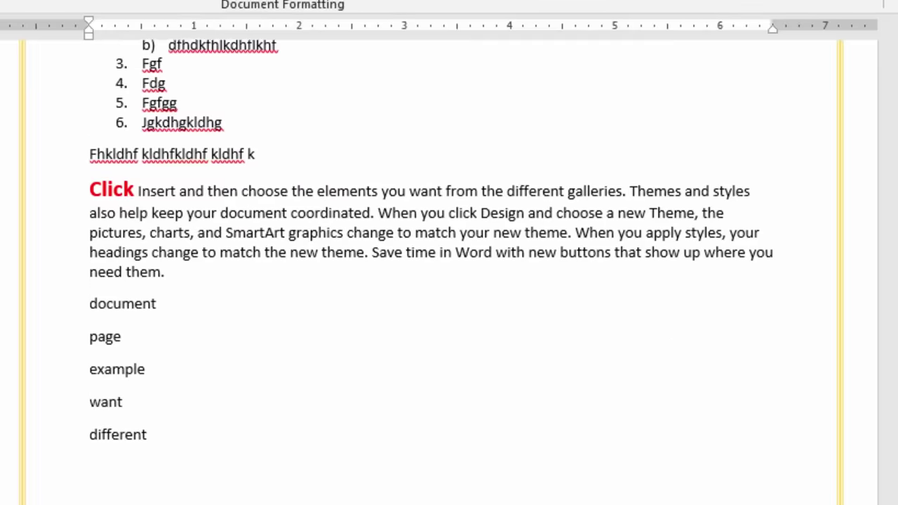
{"action": "scroll", "coordinate": [627, 256], "scroll_direction": "down", "scroll_amount": 2}
{"action": "scroll", "coordinate": [449, 281], "scroll_direction": "up", "scroll_amount": 2}
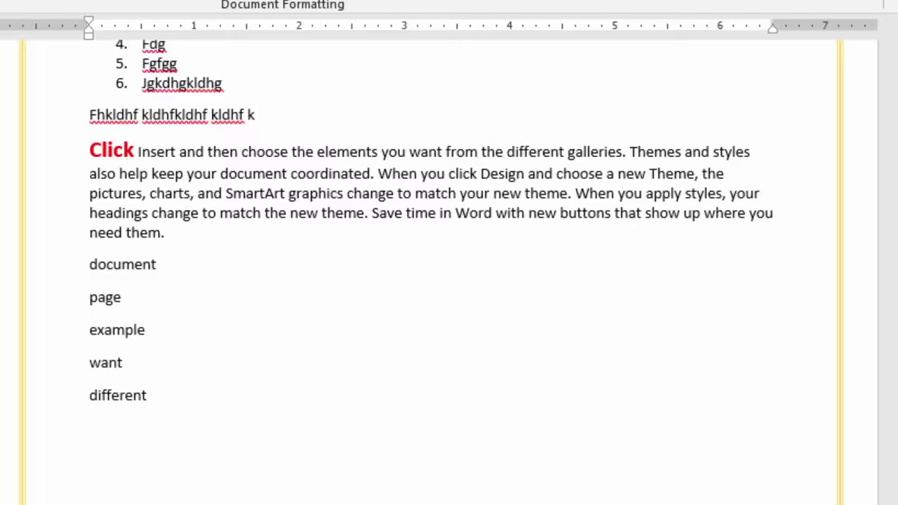
{"action": "scroll", "coordinate": [450, 280], "scroll_direction": "up", "scroll_amount": 5}
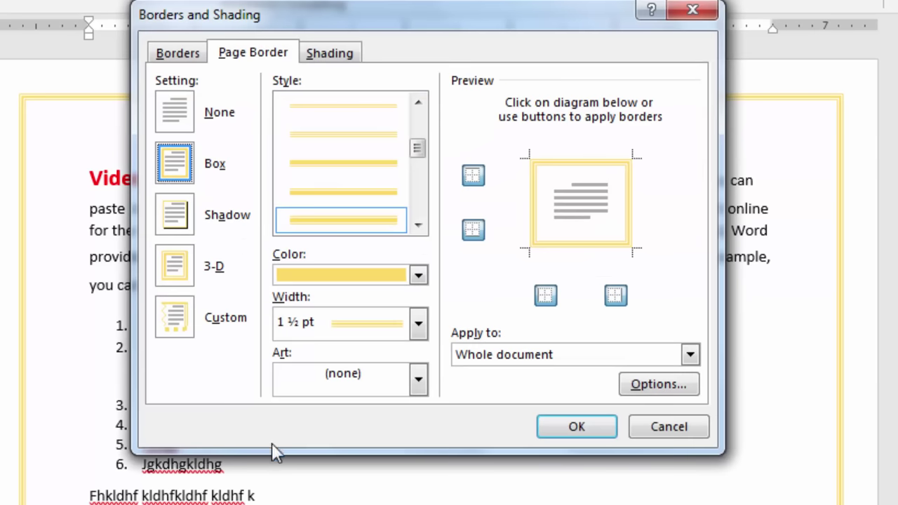
{"action": "left_click", "coordinate": [419, 381]}
{"action": "scroll", "coordinate": [342, 449], "scroll_direction": "down", "scroll_amount": 1}
{"action": "scroll", "coordinate": [343, 449], "scroll_direction": "down", "scroll_amount": 1}
{"action": "scroll", "coordinate": [343, 449], "scroll_direction": "down", "scroll_amount": 1}
{"action": "scroll", "coordinate": [342, 449], "scroll_direction": "down", "scroll_amount": 1}
{"action": "scroll", "coordinate": [342, 449], "scroll_direction": "down", "scroll_amount": 1}
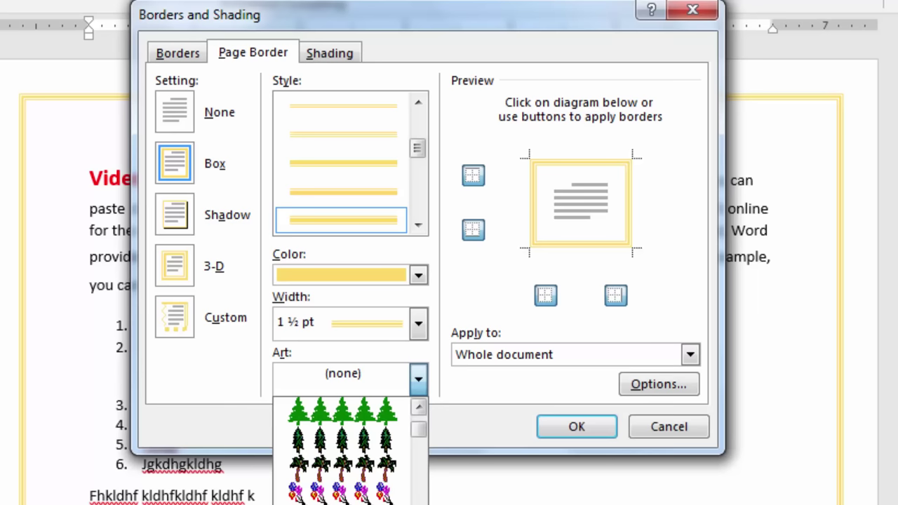
{"action": "left_click", "coordinate": [377, 497]}
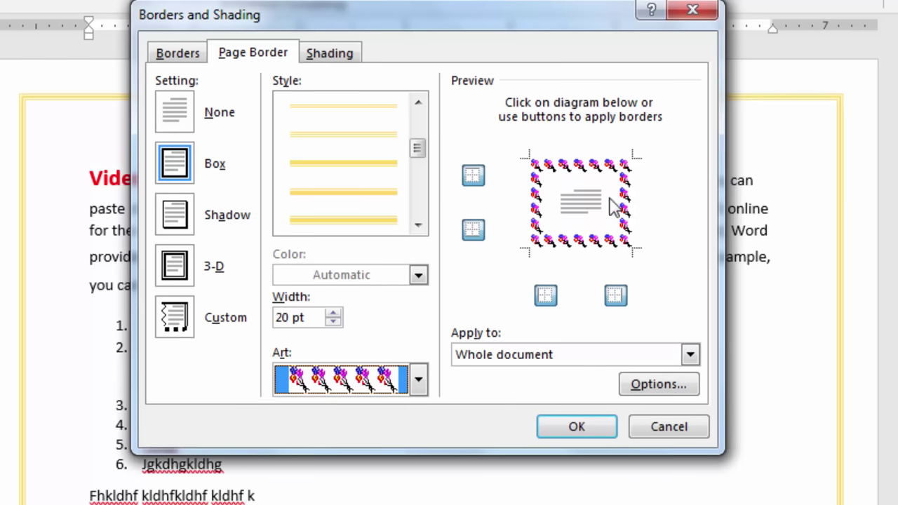
- Reduce the balloon border width to 16 pt and apply it around every page
{"action": "left_click", "coordinate": [334, 322]}
{"action": "left_click", "coordinate": [334, 322]}
{"action": "left_click", "coordinate": [334, 322]}
{"action": "left_click", "coordinate": [334, 322]}
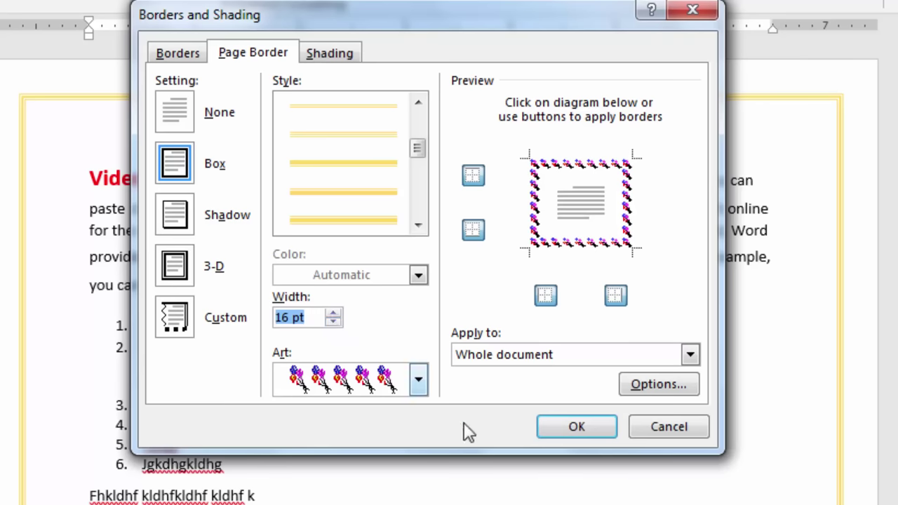
{"action": "left_click", "coordinate": [577, 428]}
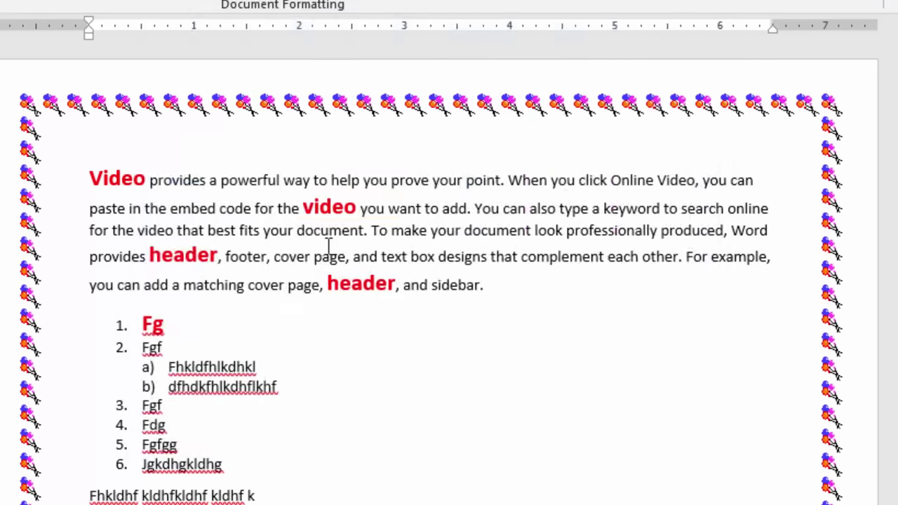
{"action": "scroll", "coordinate": [417, 251], "scroll_direction": "down", "scroll_amount": 3}
{"action": "scroll", "coordinate": [417, 253], "scroll_direction": "down", "scroll_amount": 6}
{"action": "scroll", "coordinate": [421, 306], "scroll_direction": "down", "scroll_amount": 1}
{"action": "scroll", "coordinate": [423, 316], "scroll_direction": "up", "scroll_amount": 4}
{"action": "scroll", "coordinate": [423, 316], "scroll_direction": "up", "scroll_amount": 5}
{"action": "scroll", "coordinate": [425, 319], "scroll_direction": "down", "scroll_amount": 4}
{"action": "scroll", "coordinate": [425, 324], "scroll_direction": "up", "scroll_amount": 3}
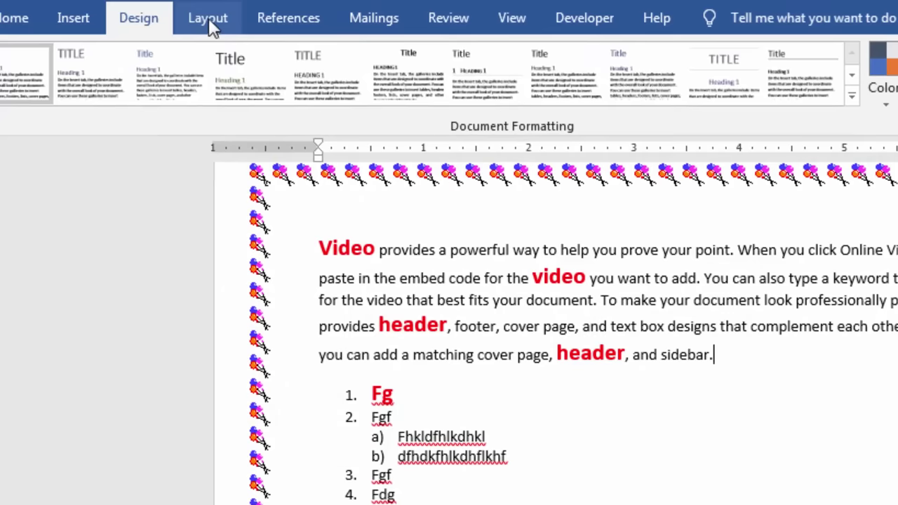
- Show the Layout tab's Breaks list of page, column and section break options
{"action": "left_click", "coordinate": [208, 19]}
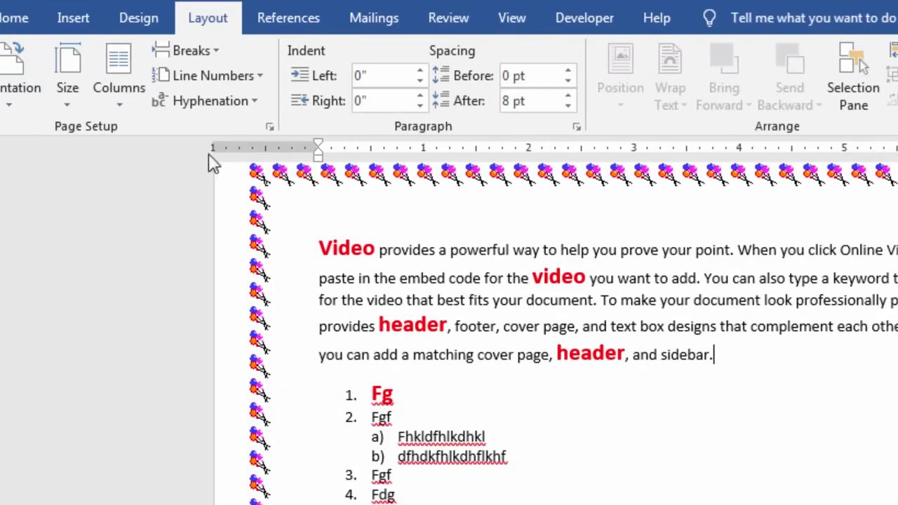
{"action": "left_click", "coordinate": [215, 53]}
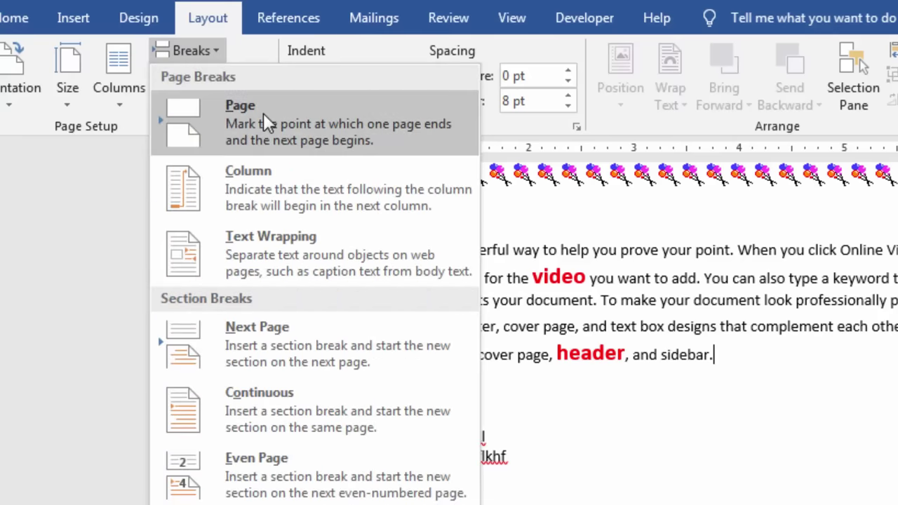
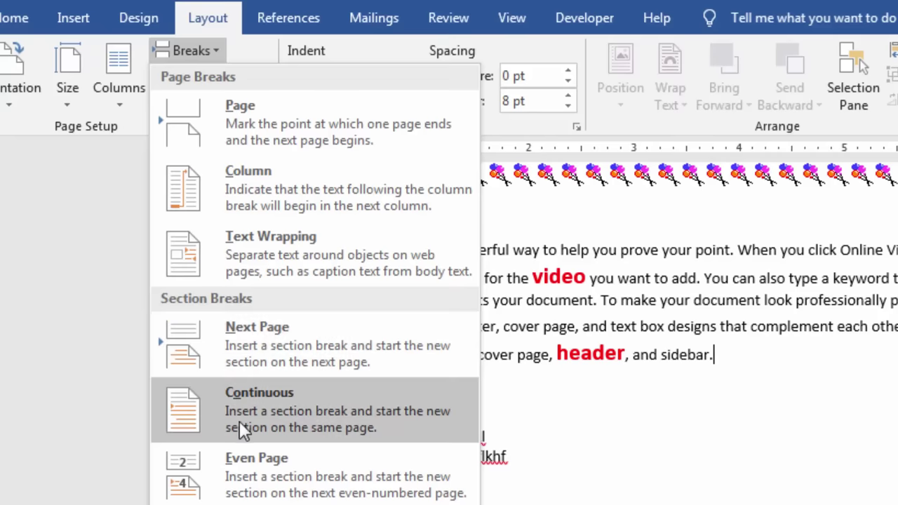
- Insert a Next Page section break after the word list to begin a new page
{"action": "left_click", "coordinate": [808, 429]}
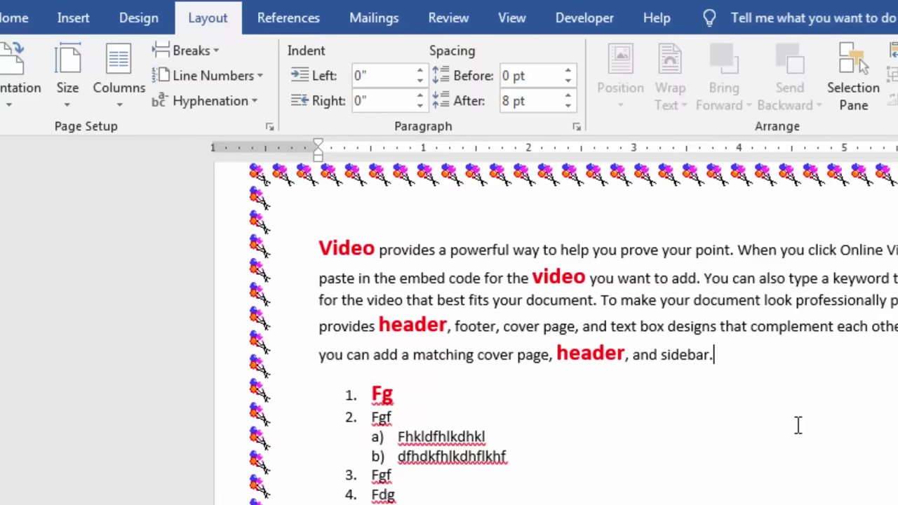
{"action": "scroll", "coordinate": [798, 425], "scroll_direction": "down", "scroll_amount": 5}
{"action": "scroll", "coordinate": [798, 425], "scroll_direction": "down", "scroll_amount": 5}
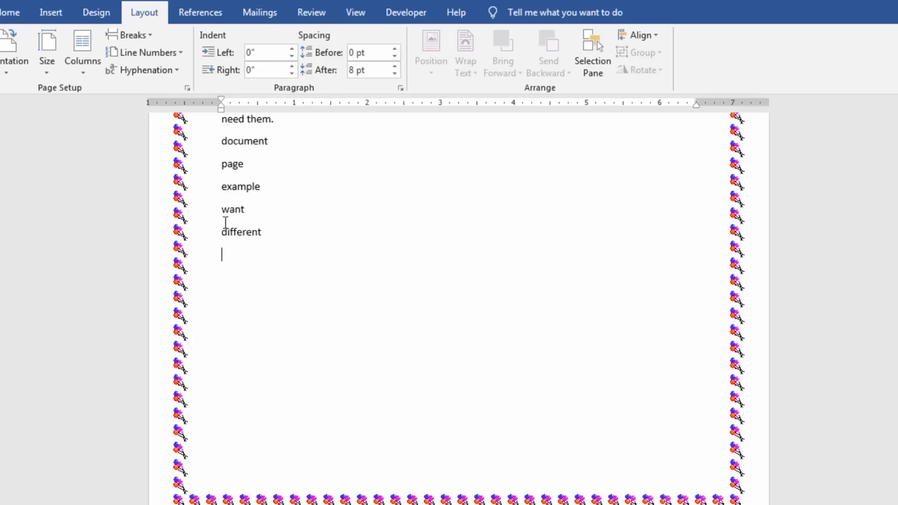
{"action": "left_click", "coordinate": [149, 37]}
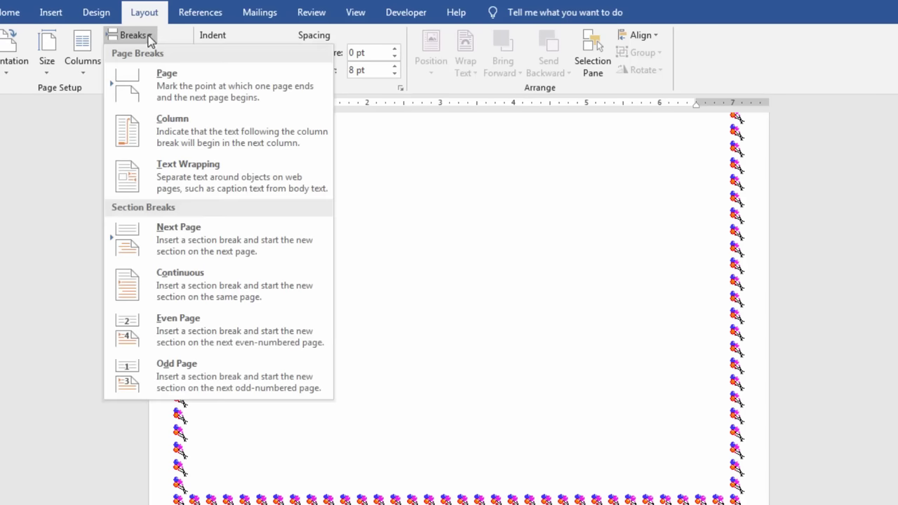
{"action": "left_click", "coordinate": [162, 252]}
{"action": "scroll", "coordinate": [306, 437], "scroll_direction": "down", "scroll_amount": 3}
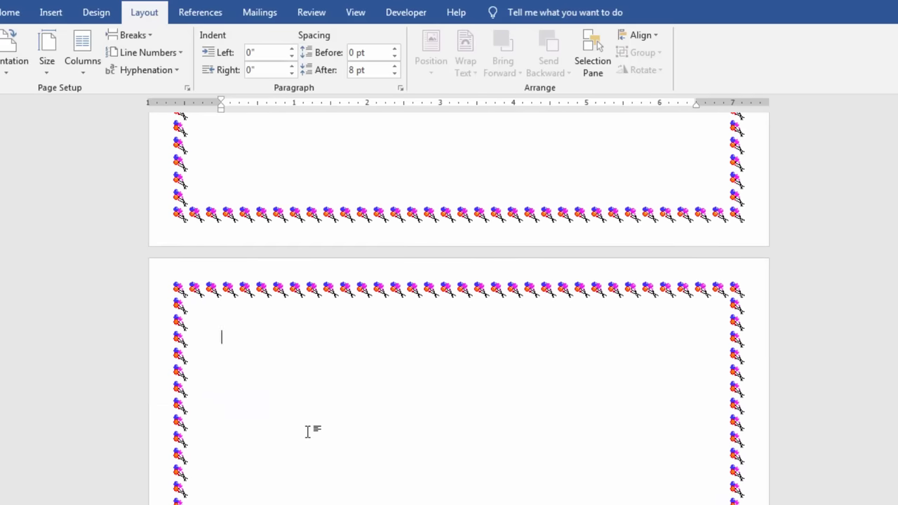
{"action": "scroll", "coordinate": [309, 414], "scroll_direction": "down", "scroll_amount": 3}
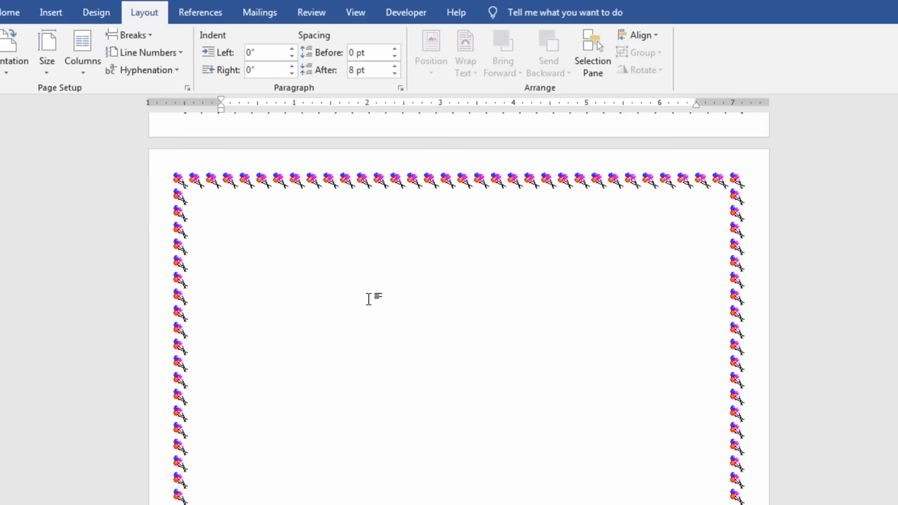
{"action": "scroll", "coordinate": [368, 298], "scroll_direction": "up", "scroll_amount": 3}
{"action": "scroll", "coordinate": [368, 298], "scroll_direction": "down", "scroll_amount": 5}
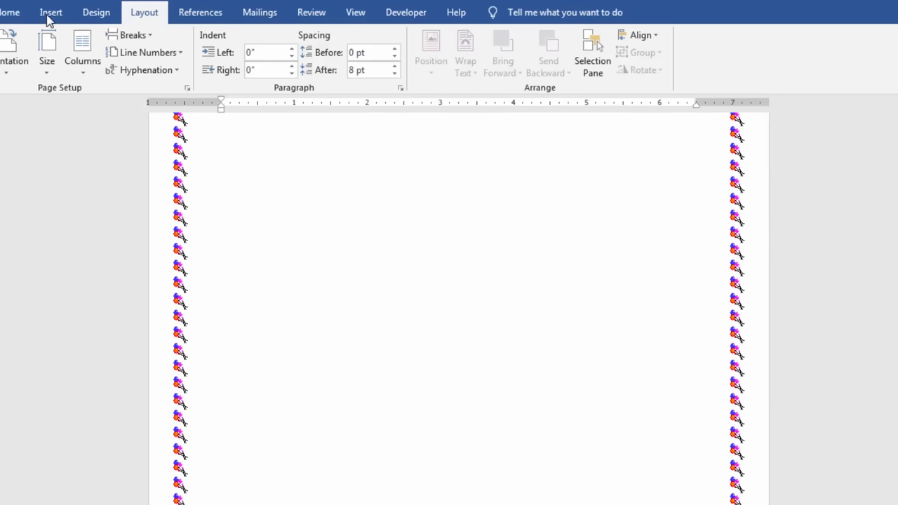
- Apply a green tree art page border, 23 pt wide, to this section only
{"action": "left_click", "coordinate": [98, 12]}
{"action": "left_click", "coordinate": [875, 64]}
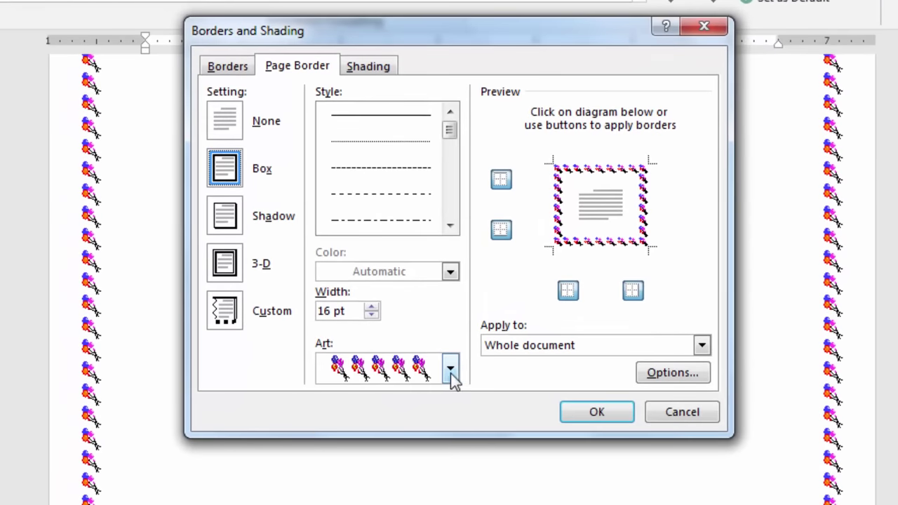
{"action": "left_click", "coordinate": [450, 373]}
{"action": "left_click", "coordinate": [412, 427]}
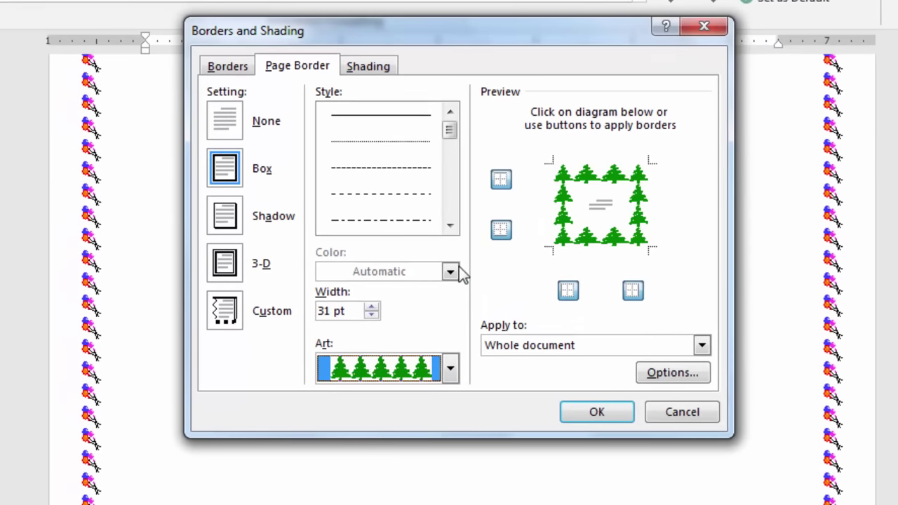
{"action": "left_click", "coordinate": [372, 316]}
{"action": "left_click", "coordinate": [371, 315]}
{"action": "left_click", "coordinate": [371, 315]}
{"action": "left_click", "coordinate": [371, 315]}
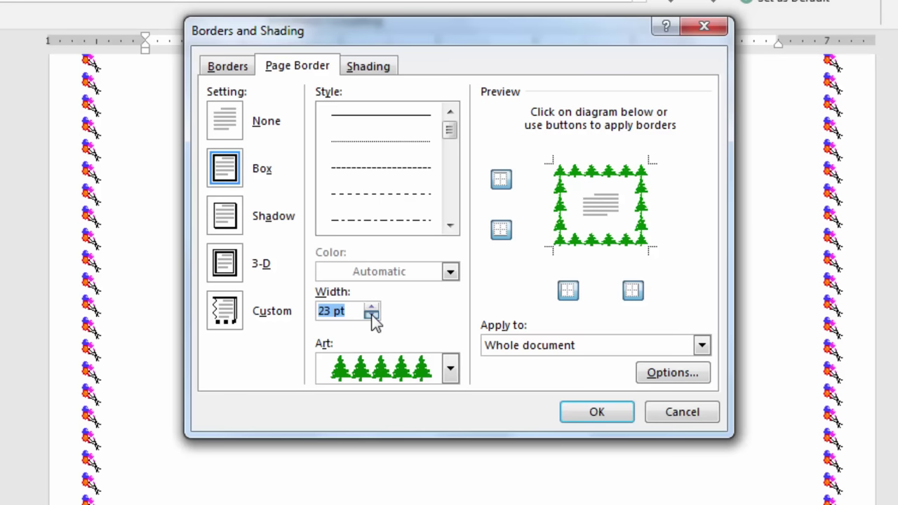
{"action": "left_click", "coordinate": [701, 345]}
{"action": "left_click", "coordinate": [577, 378]}
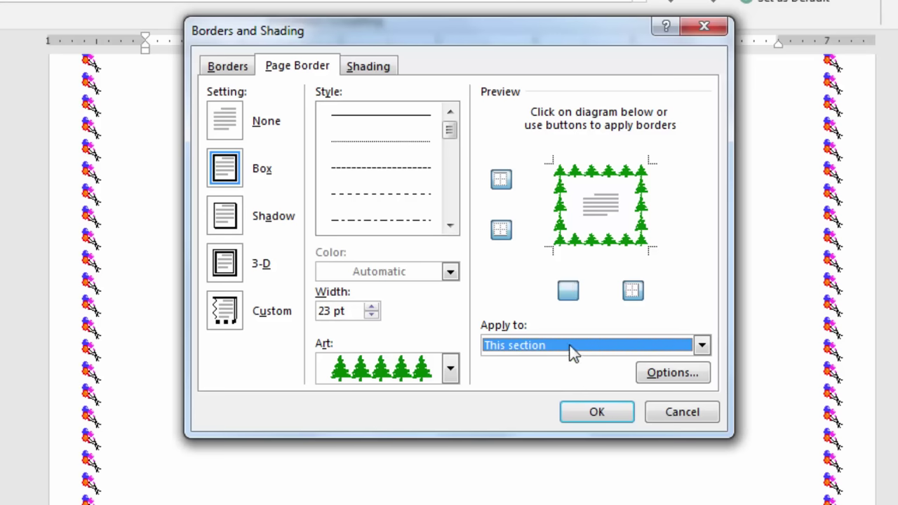
{"action": "left_click", "coordinate": [581, 417]}
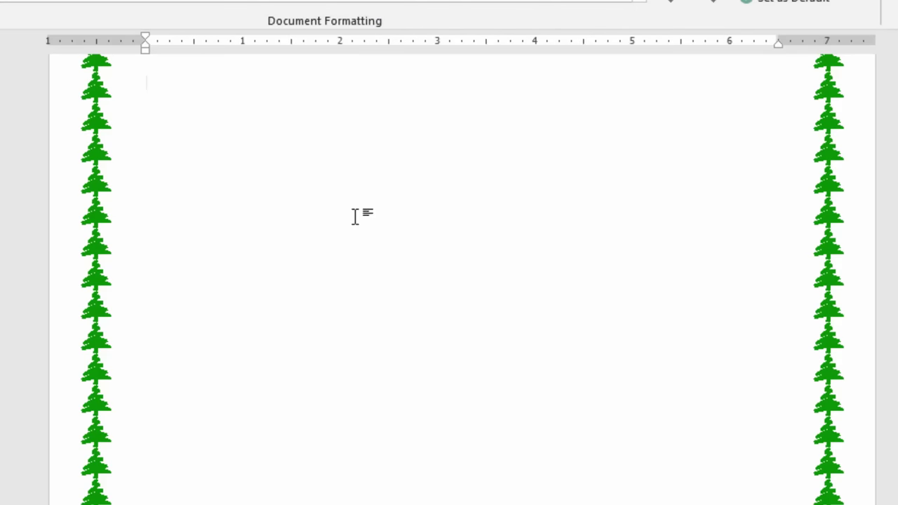
{"action": "scroll", "coordinate": [621, 300], "scroll_direction": "up", "scroll_amount": 3}
{"action": "scroll", "coordinate": [621, 302], "scroll_direction": "up", "scroll_amount": 5}
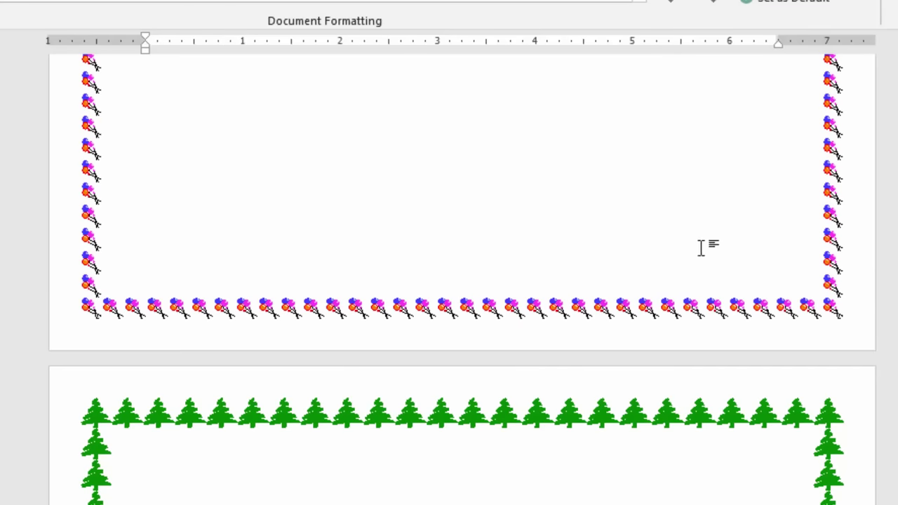
{"action": "scroll", "coordinate": [590, 239], "scroll_direction": "up", "scroll_amount": 5}
{"action": "scroll", "coordinate": [492, 263], "scroll_direction": "up", "scroll_amount": 2}
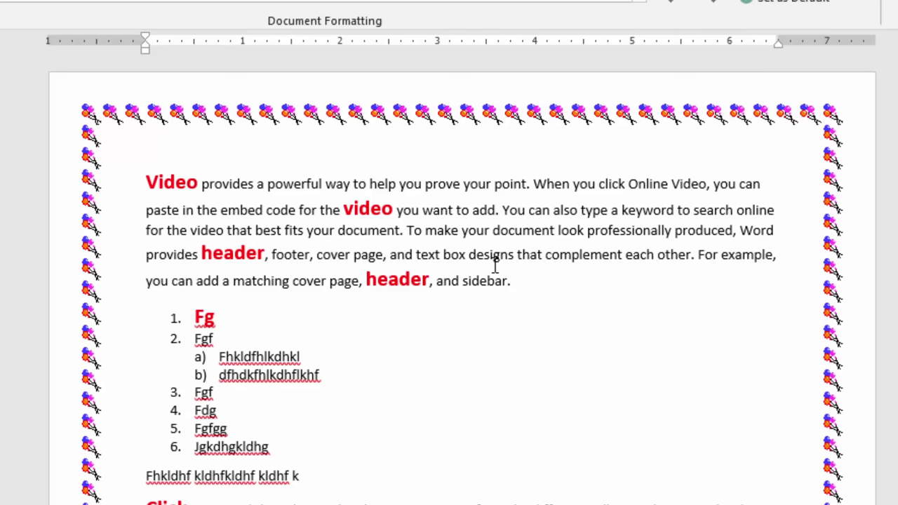
{"action": "left_click", "coordinate": [400, 232]}
{"action": "key", "text": "ctrl+p"}
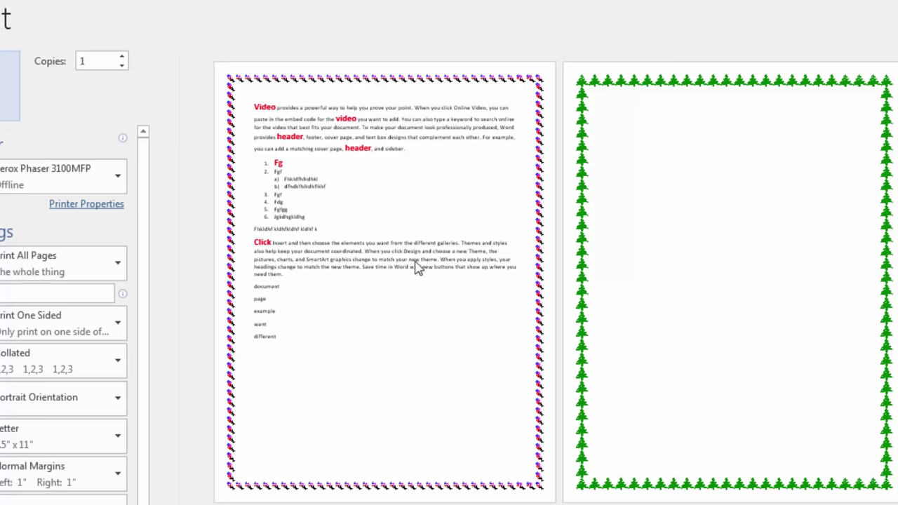
{"action": "scroll", "coordinate": [149, 382], "scroll_direction": "down", "scroll_amount": 1}
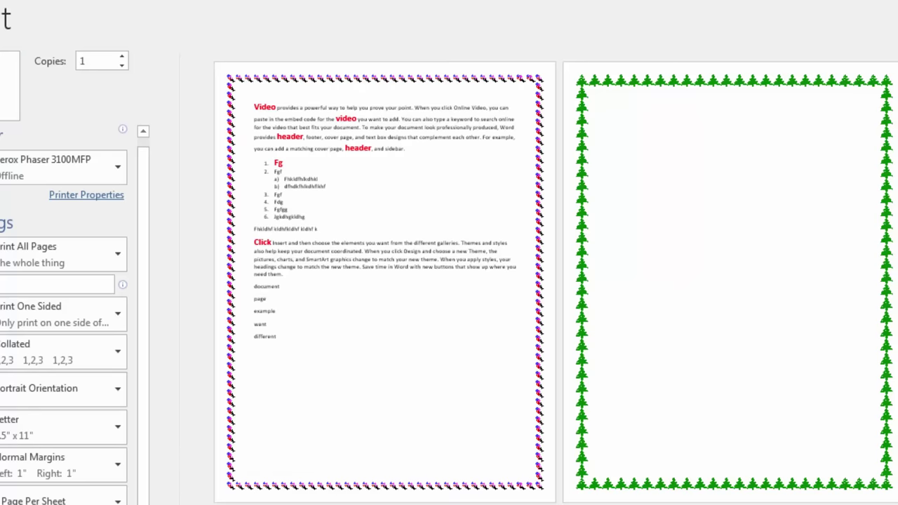
{"action": "left_click", "coordinate": [98, 501]}
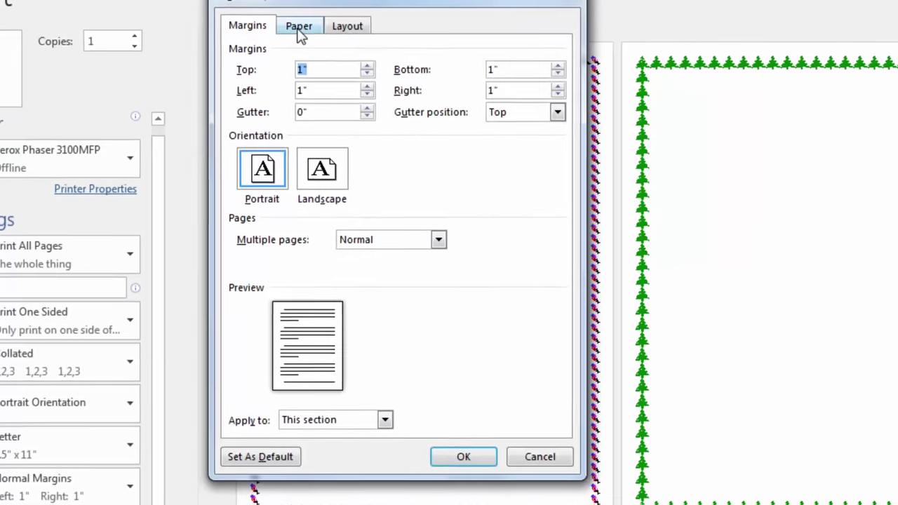
{"action": "left_click", "coordinate": [271, 47]}
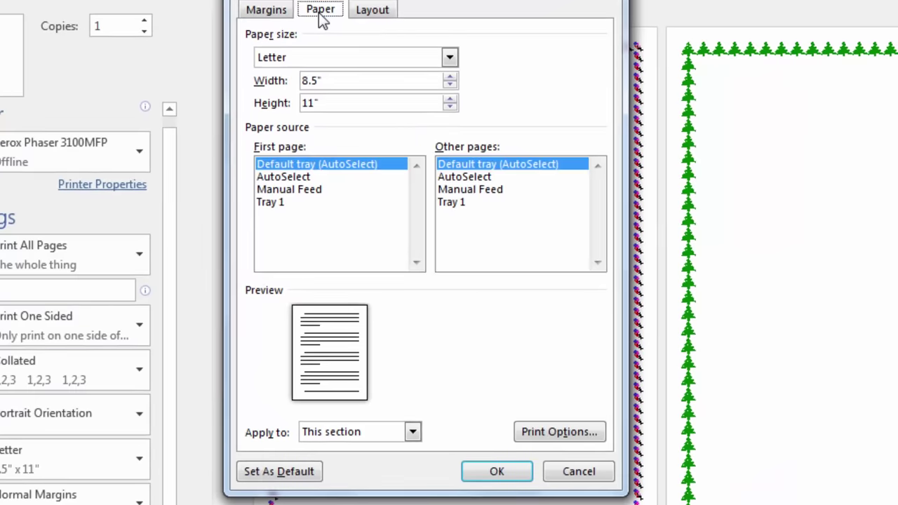
{"action": "left_click", "coordinate": [373, 15]}
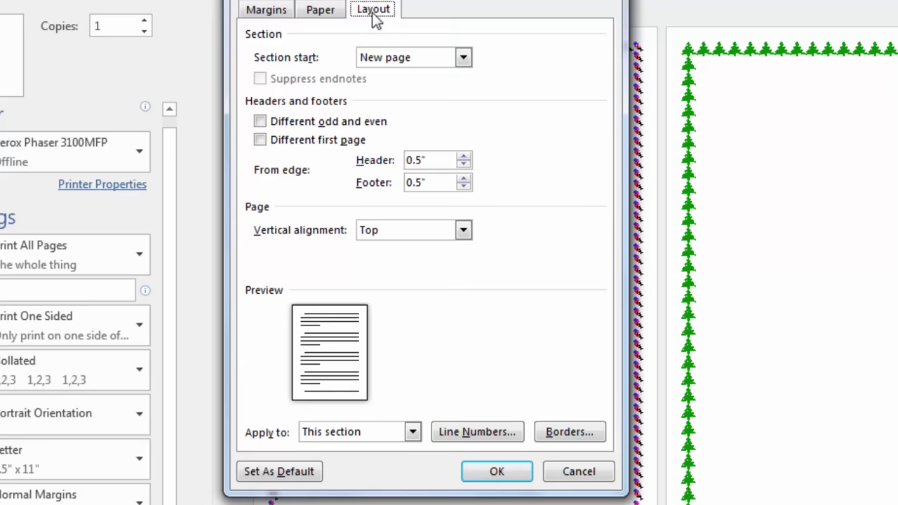
{"action": "left_click", "coordinate": [571, 479]}
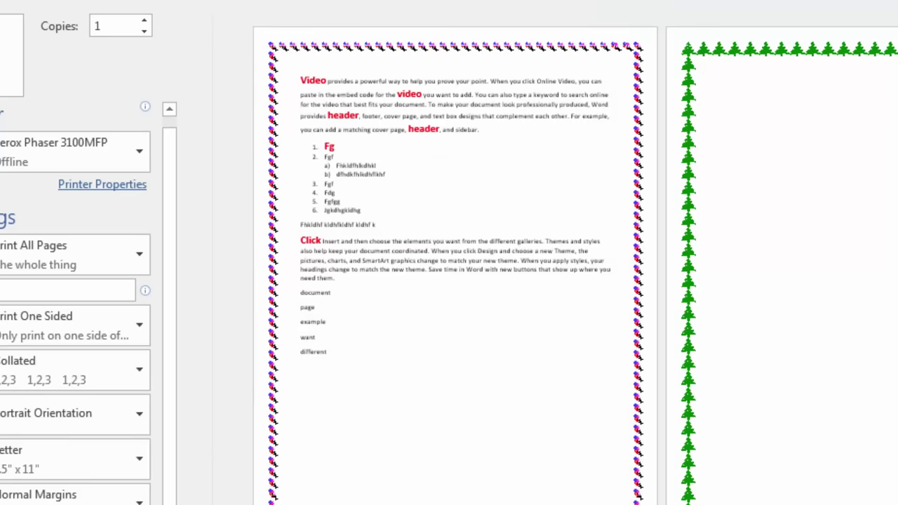
{"action": "key", "text": "Escape"}
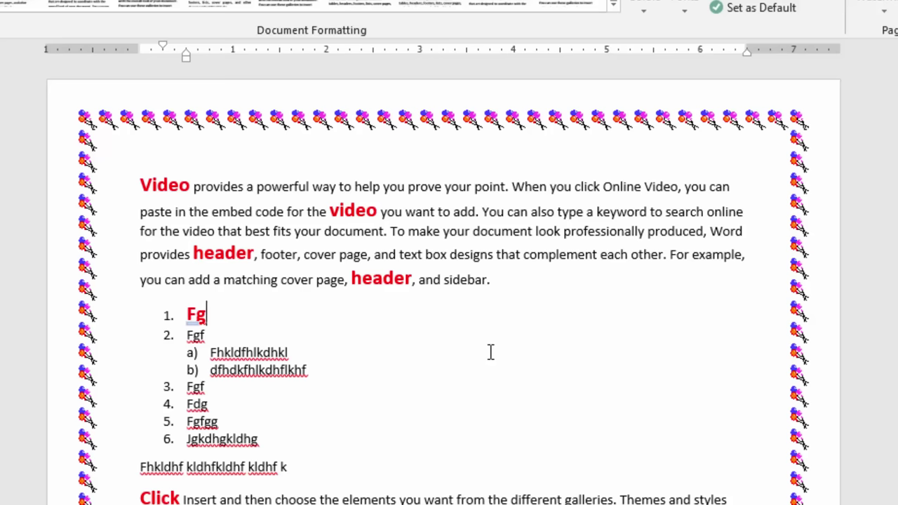
- In a new blank document, type a +---+ line that Word converts into a four-column table
{"action": "key", "text": "ctrl+n"}
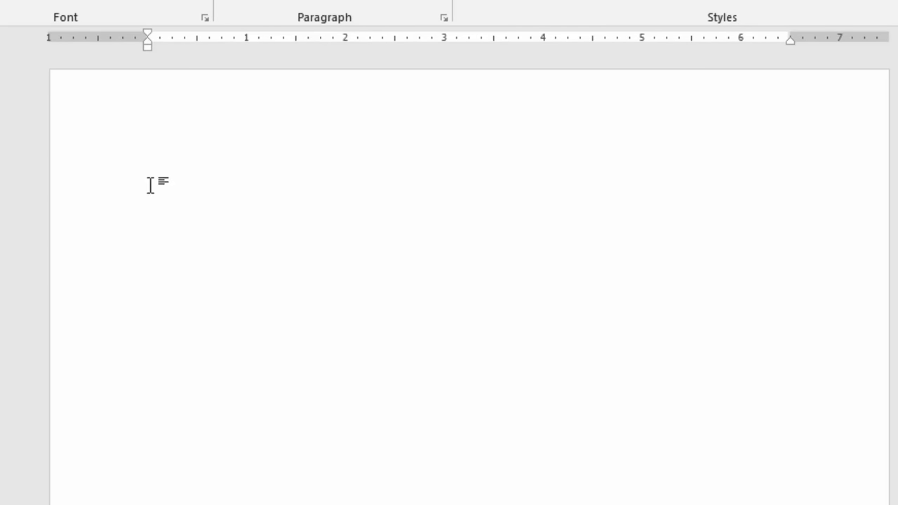
{"action": "key", "text": "alt+n"}
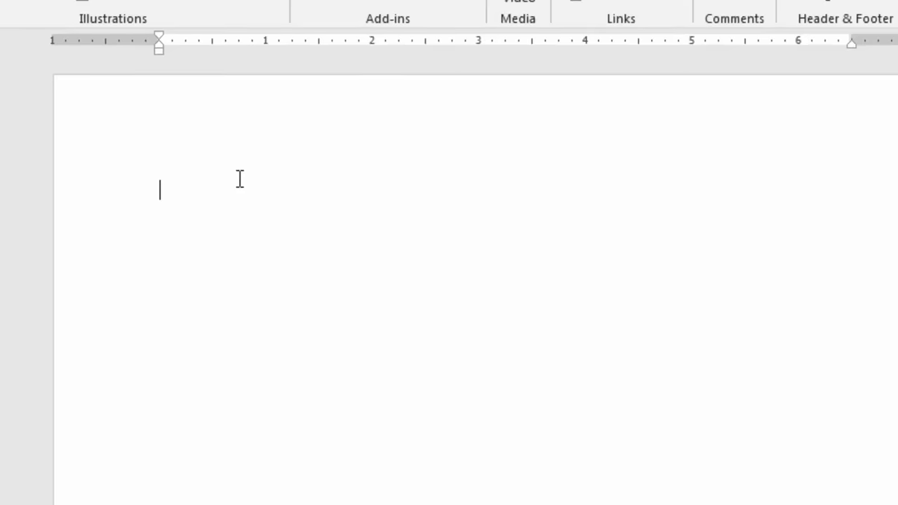
{"action": "type", "text": "+"}
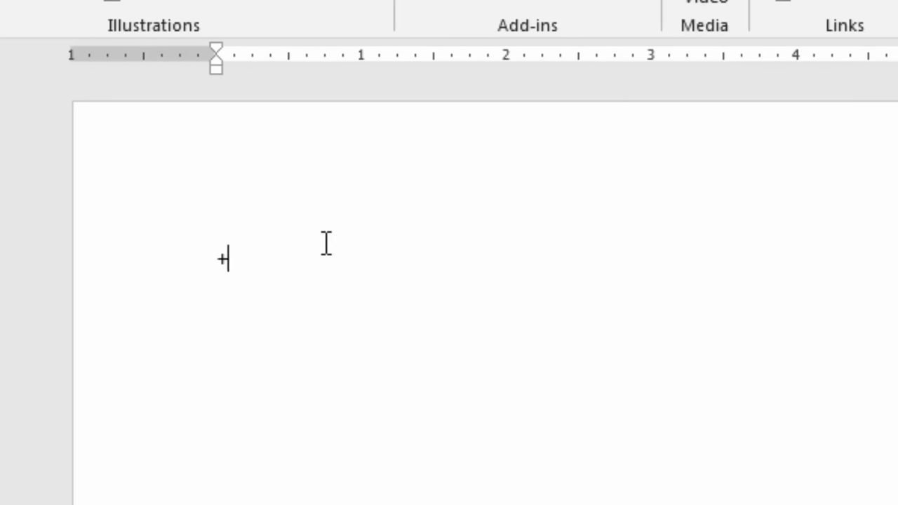
{"action": "type", "text": "-----------------------------------"}
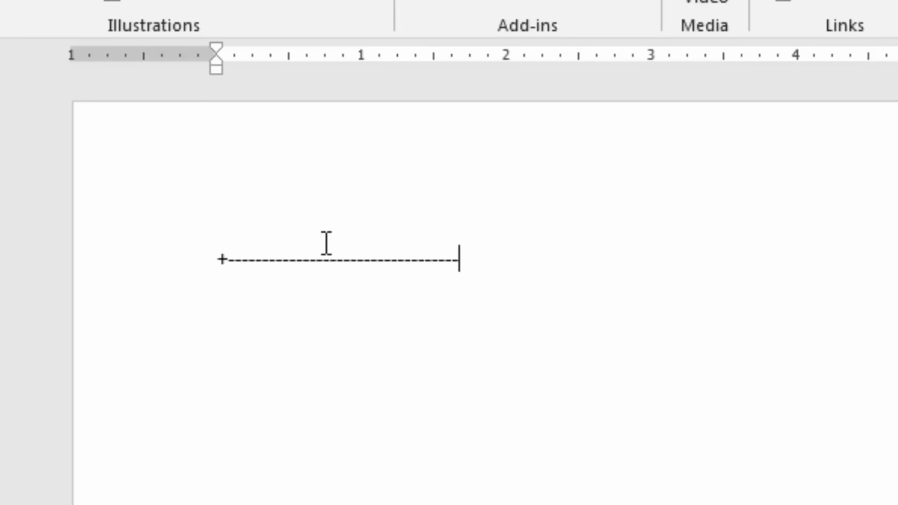
{"action": "type", "text": "+--------------------------------------------+----------------------"}
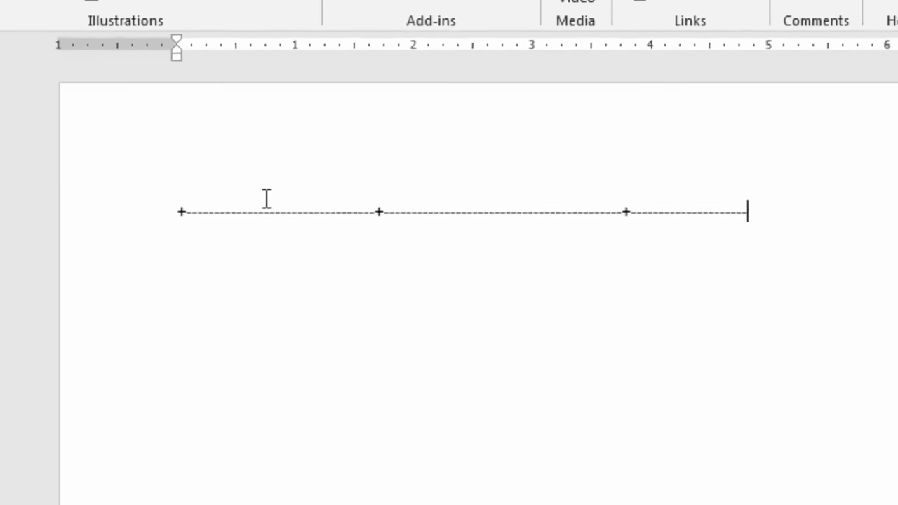
{"action": "type", "text": "+----------------------------+"}
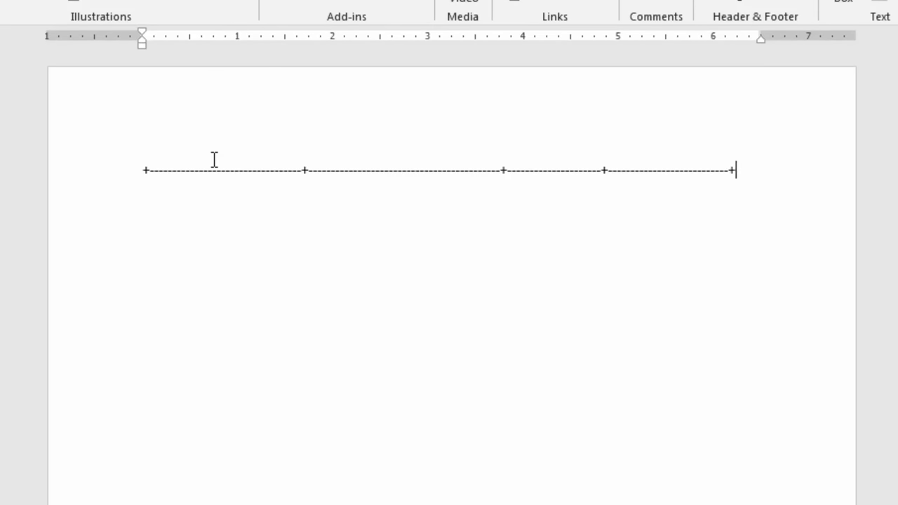
{"action": "key", "text": "Return"}
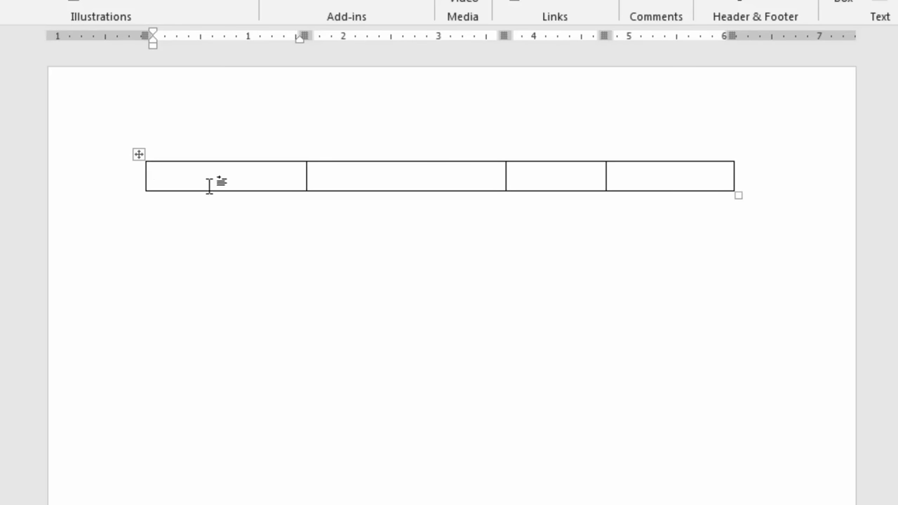
- Add rows to the table, then undo back to the plain plus-and-dash line
{"action": "key", "text": "Tab"}
{"action": "key", "text": "Tab"}
{"action": "key", "text": "Tab"}
{"action": "key", "text": "Tab"}
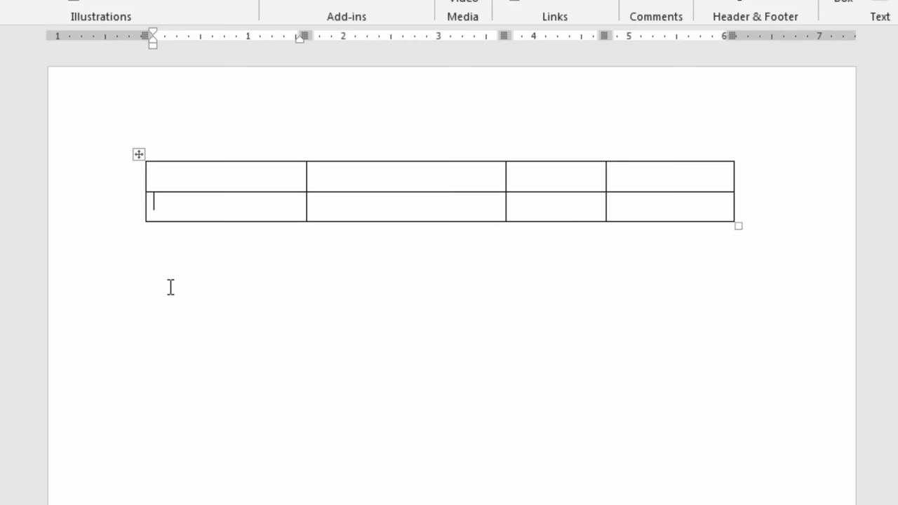
{"action": "key", "text": "Tab"}
{"action": "key", "text": "Tab"}
{"action": "key", "text": "Tab"}
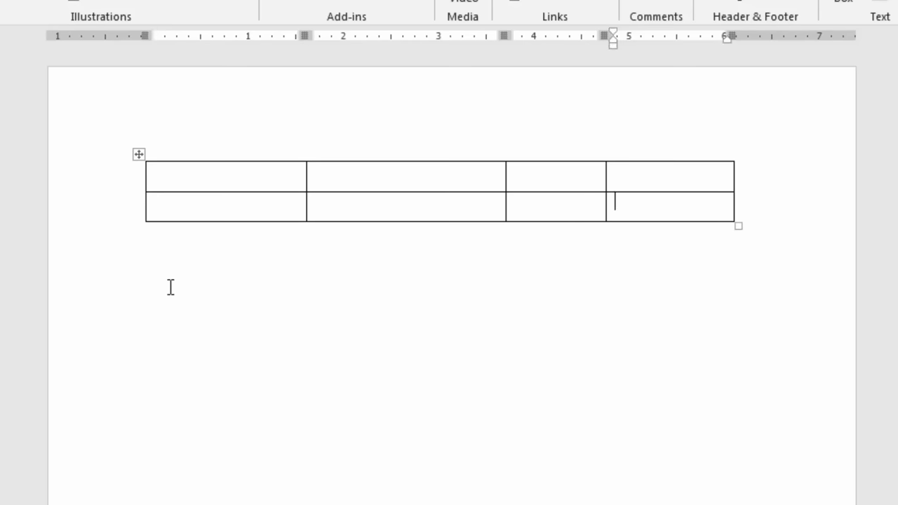
{"action": "key", "text": "Tab"}
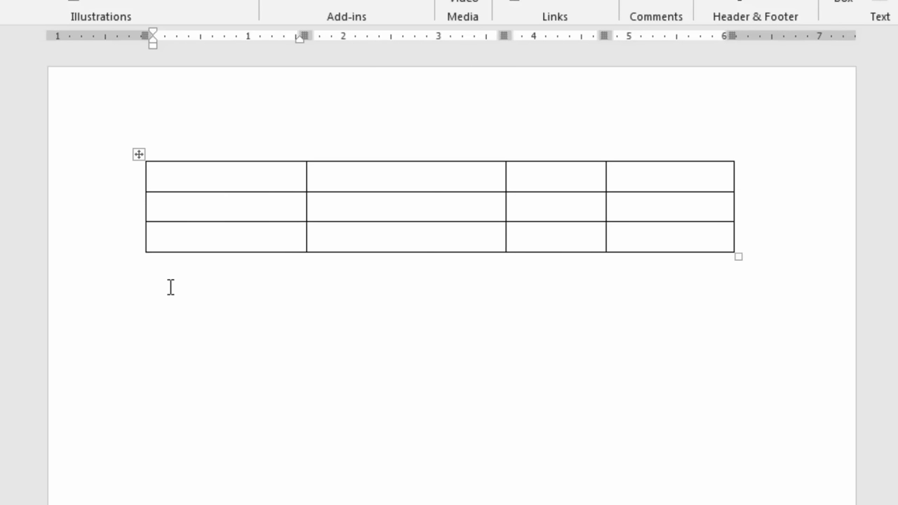
{"action": "key", "text": "ctrl+z"}
{"action": "key", "text": "ctrl+z"}
{"action": "key", "text": "ctrl+z"}
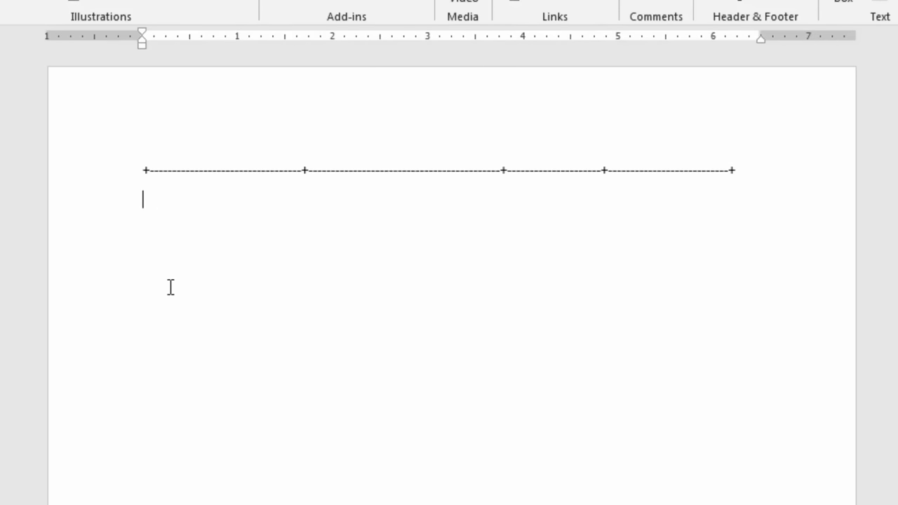
{"action": "key", "text": "ctrl+z"}
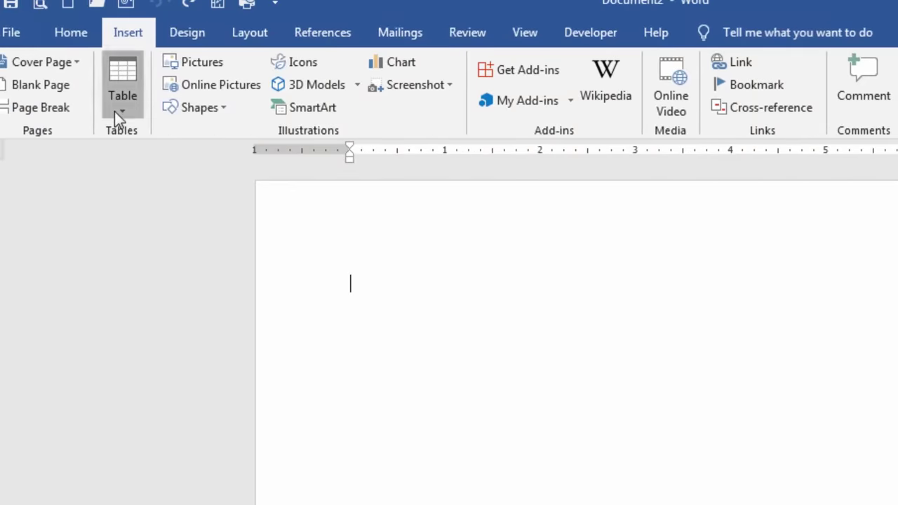
{"action": "left_click", "coordinate": [114, 111]}
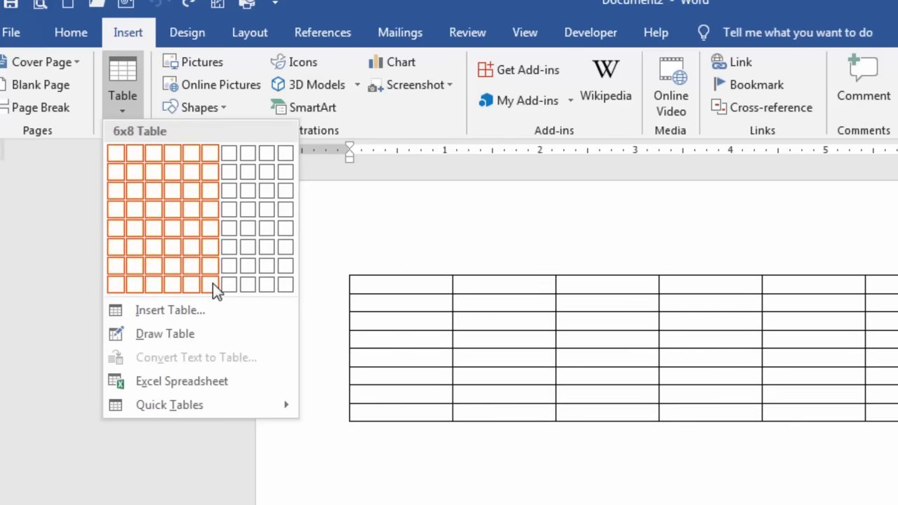
{"action": "left_click", "coordinate": [213, 237]}
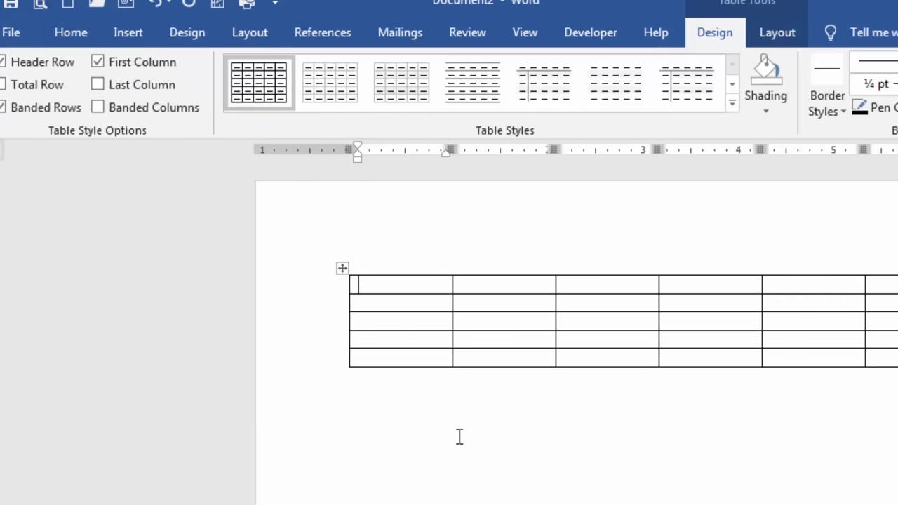
{"action": "key", "text": "ctrl+z"}
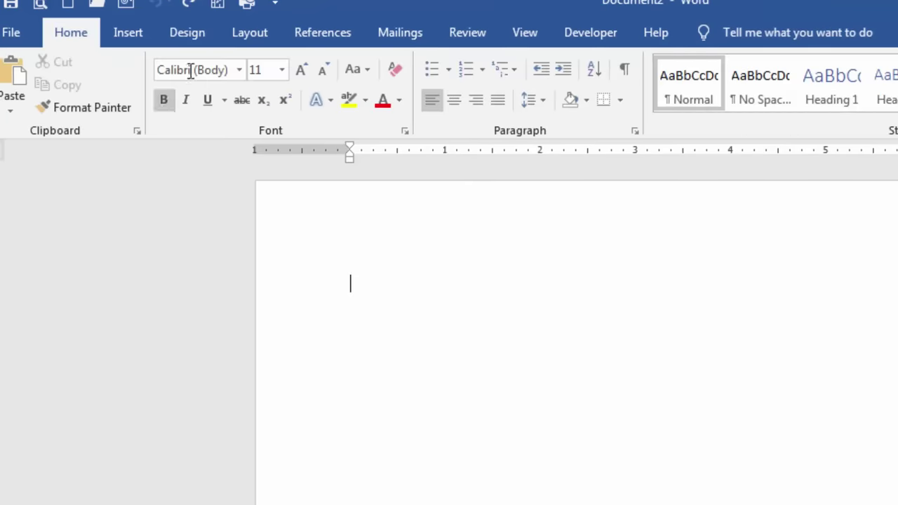
- Insert a table with 5 columns and 6 rows through the Insert Table dialog
{"action": "left_click", "coordinate": [136, 30]}
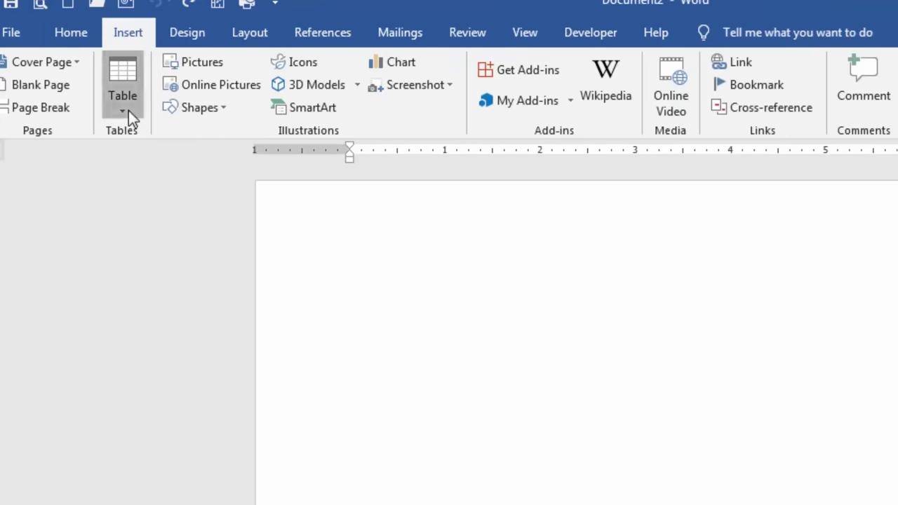
{"action": "left_click", "coordinate": [128, 110]}
{"action": "left_click", "coordinate": [172, 310]}
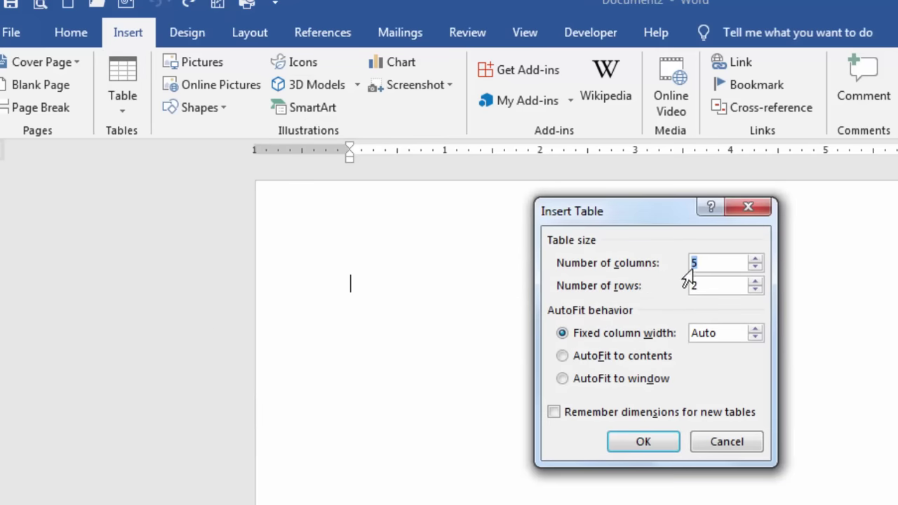
{"action": "left_click", "coordinate": [717, 263]}
{"action": "left_click", "coordinate": [691, 253]}
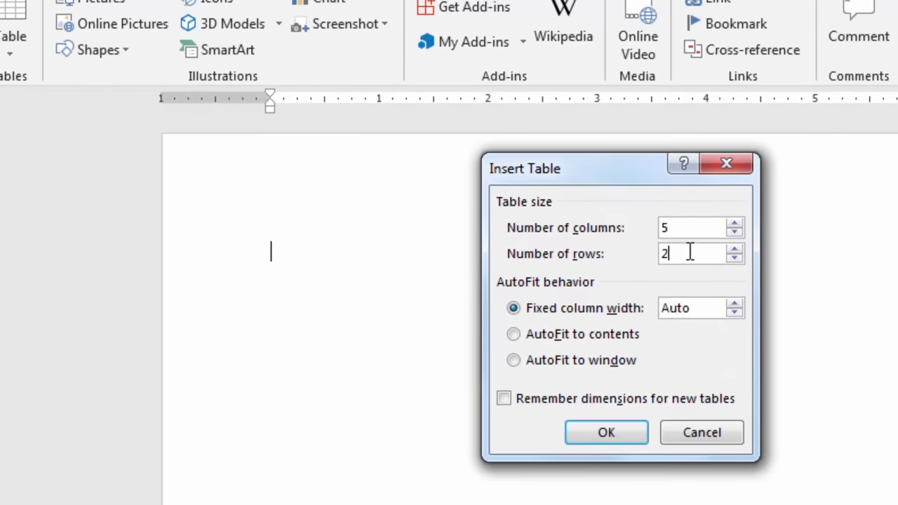
{"action": "key", "text": "BackSpace"}
{"action": "type", "text": "6"}
{"action": "left_click", "coordinate": [631, 439]}
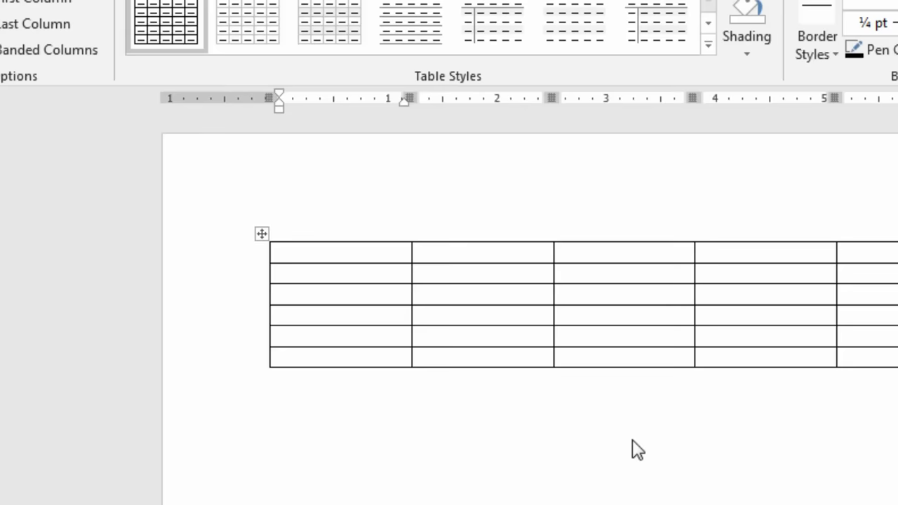
- Fill the table cells with sample numbers such as 46465, 54545212 and 54
{"action": "type", "text": "46465\t654\t654654\t4\t545\t45\t54\t4\t54\t54\t54\t54\t54545212\t121\t21\t21\t5\t45\t45\t45\t454\t5\t454"}
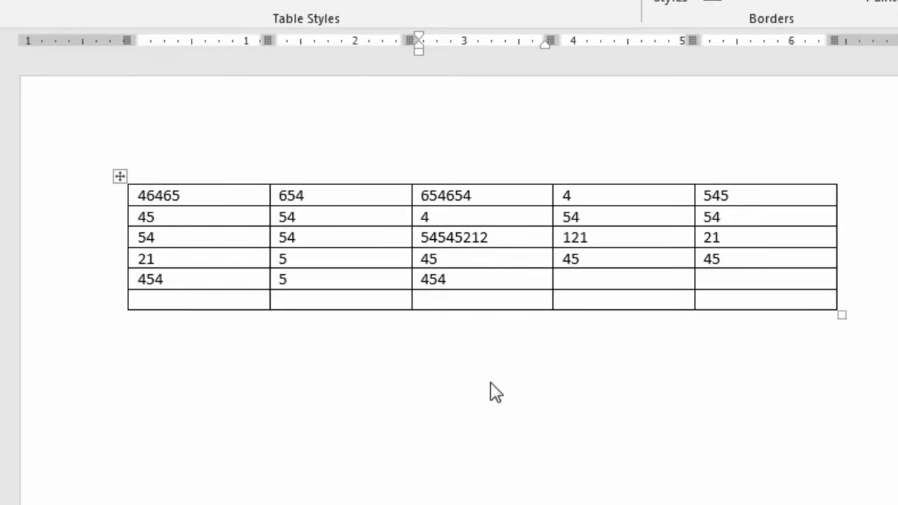
{"action": "key", "text": "Tab"}
{"action": "type", "text": "545"}
{"action": "key", "text": "Tab"}
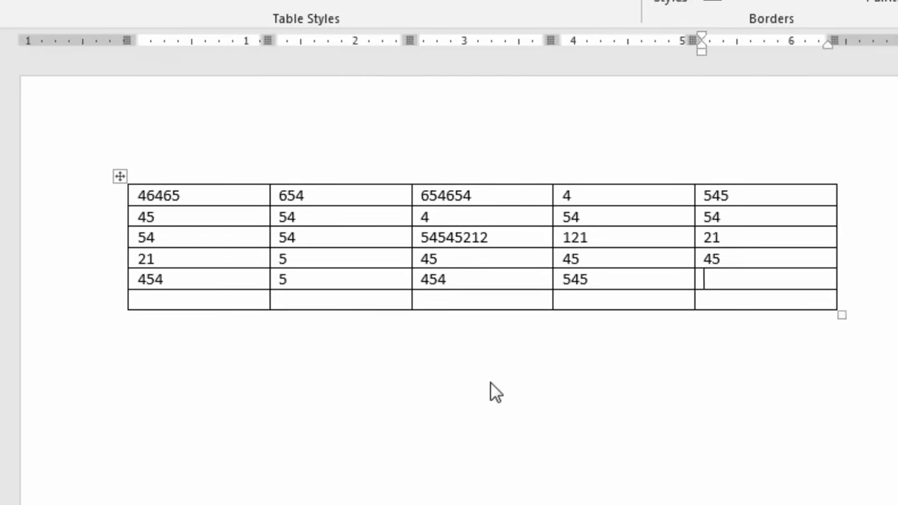
{"action": "type", "text": "54"}
{"action": "key", "text": "shift+Tab"}
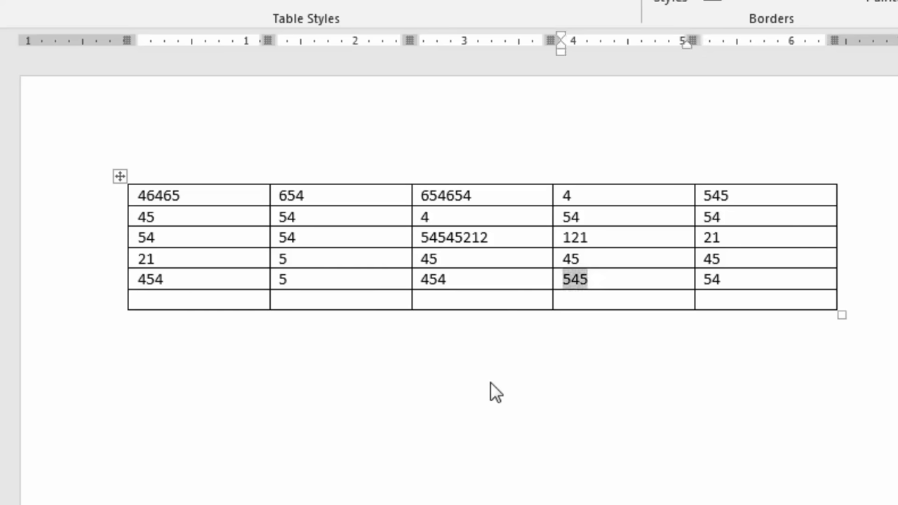
{"action": "key", "text": "shift+Tab"}
{"action": "key", "text": "shift+Tab"}
{"action": "key", "text": "shift+Tab"}
{"action": "key", "text": "Tab"}
{"action": "key", "text": "Tab"}
{"action": "key", "text": "Tab"}
{"action": "key", "text": "Tab"}
{"action": "key", "text": "Tab"}
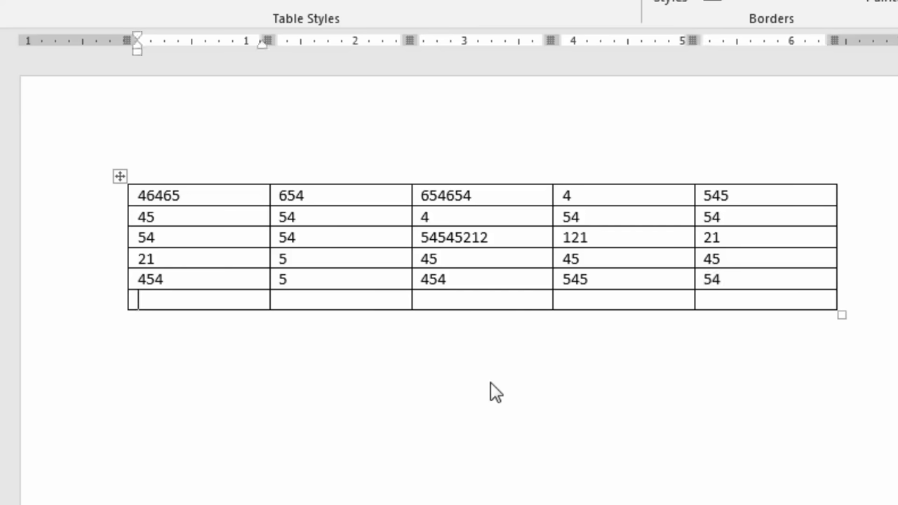
{"action": "type", "text": "45"}
{"action": "key", "text": "Tab"}
{"action": "type", "text": "54\t54\t54\t54"}
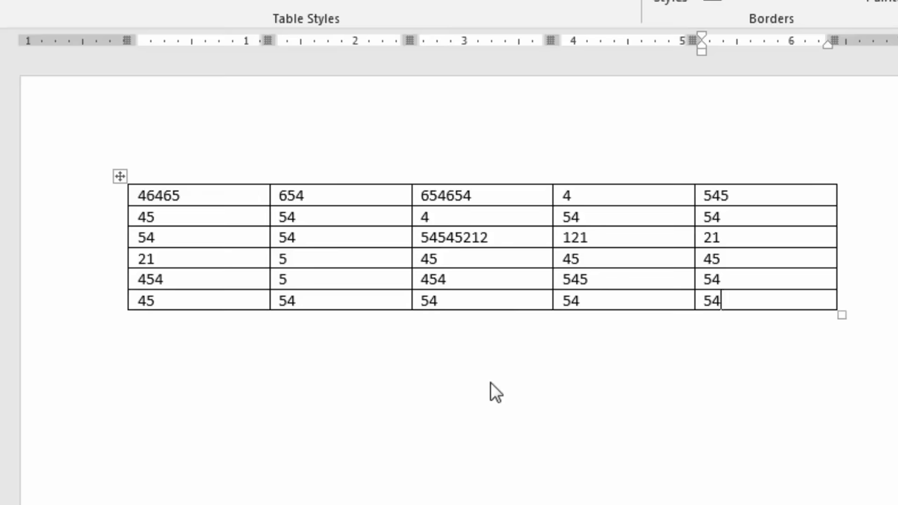
- Add an empty seventh row and keep it at single-line height
{"action": "key", "text": "Tab"}
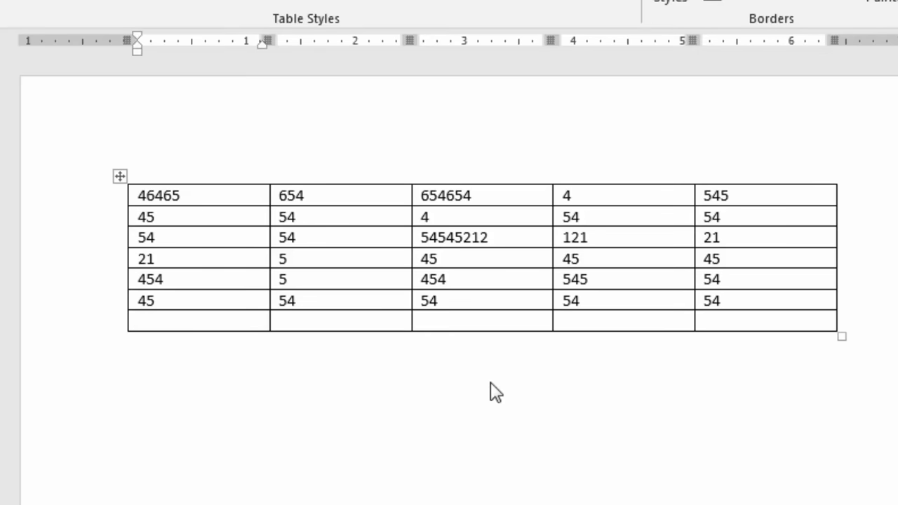
{"action": "key", "text": "Down"}
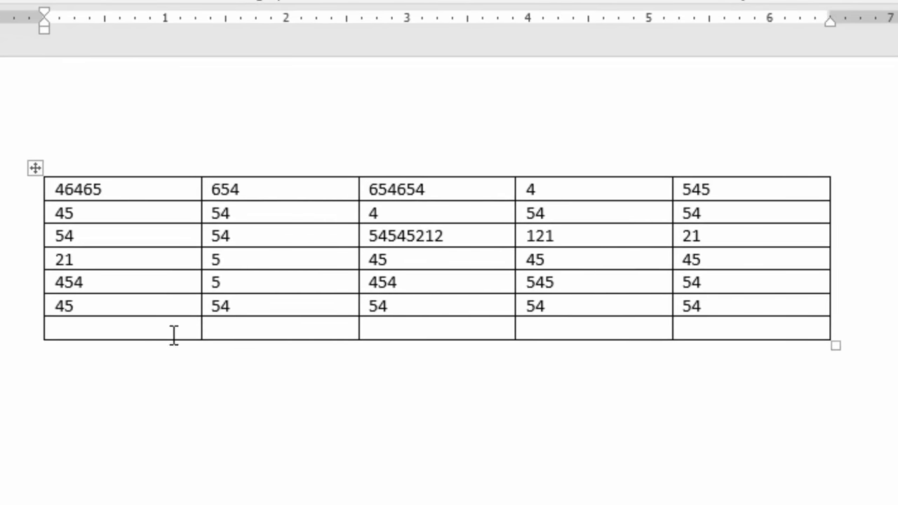
{"action": "left_click", "coordinate": [174, 335]}
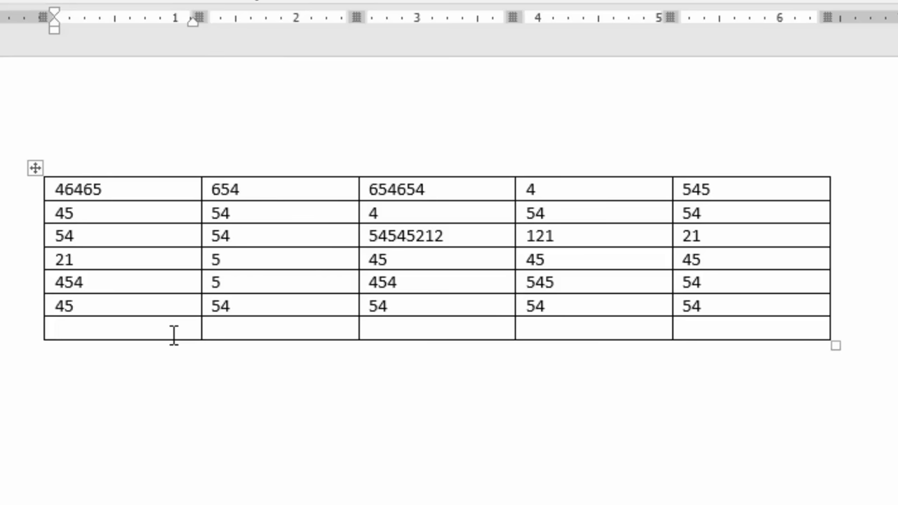
{"action": "key", "text": "Return"}
{"action": "key", "text": "Return"}
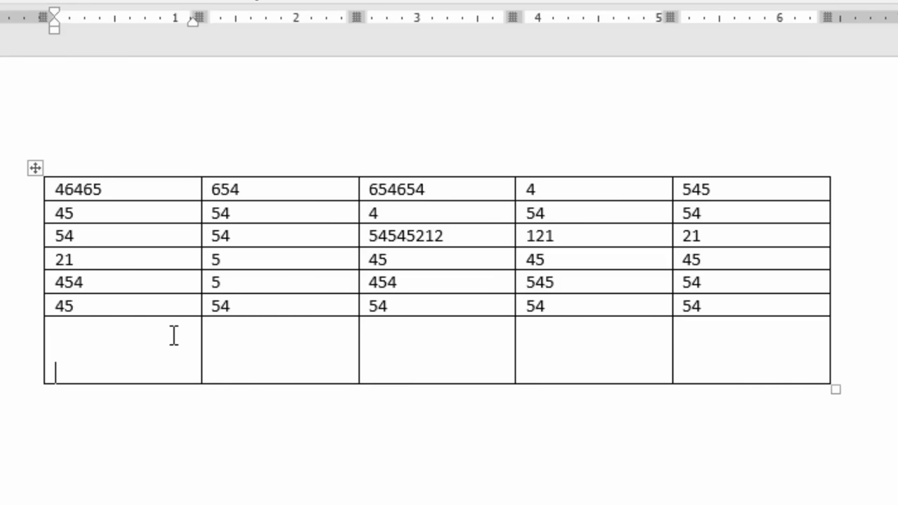
{"action": "key", "text": "Return"}
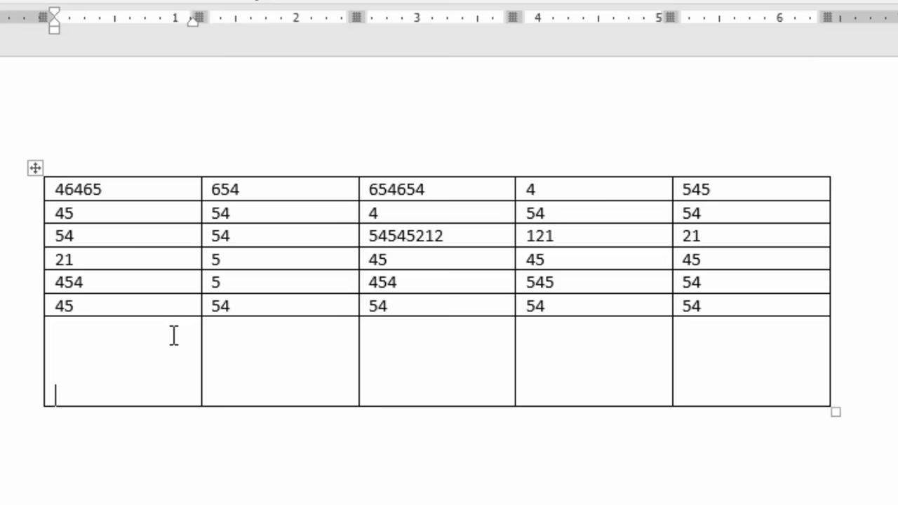
{"action": "key", "text": "BackSpace"}
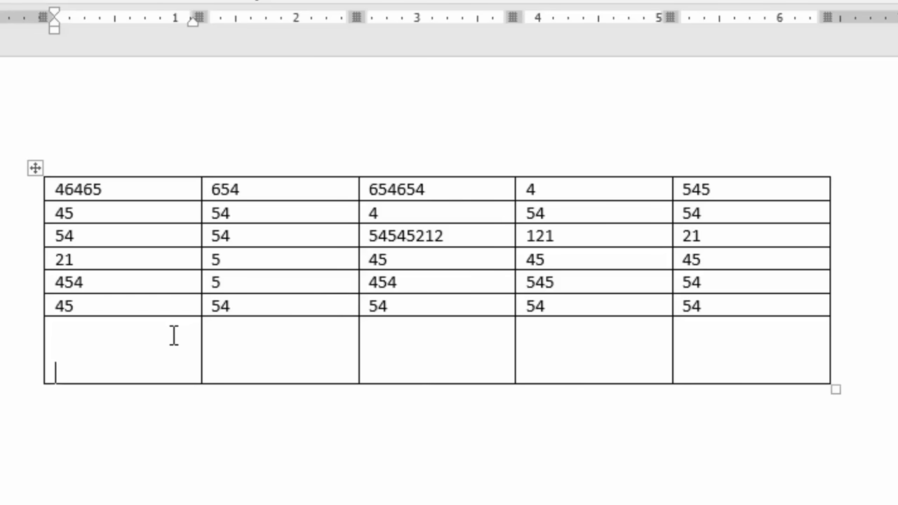
{"action": "key", "text": "BackSpace"}
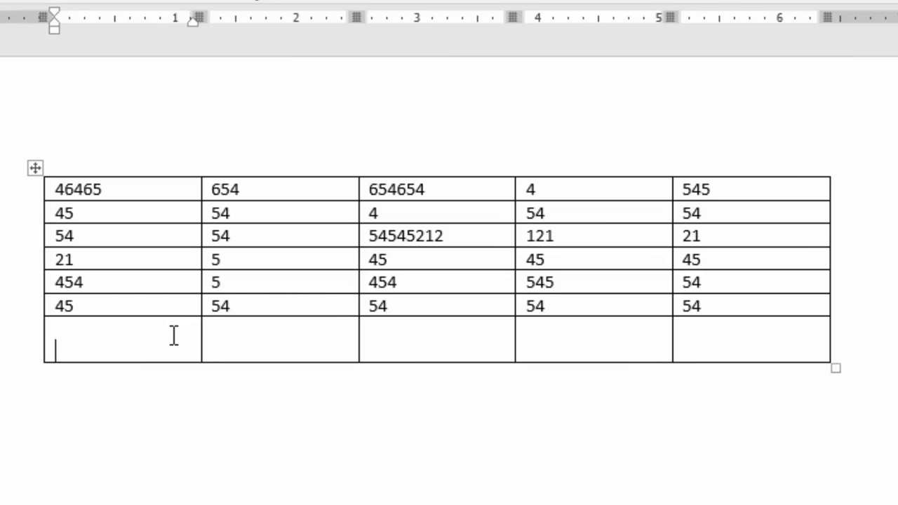
{"action": "key", "text": "BackSpace"}
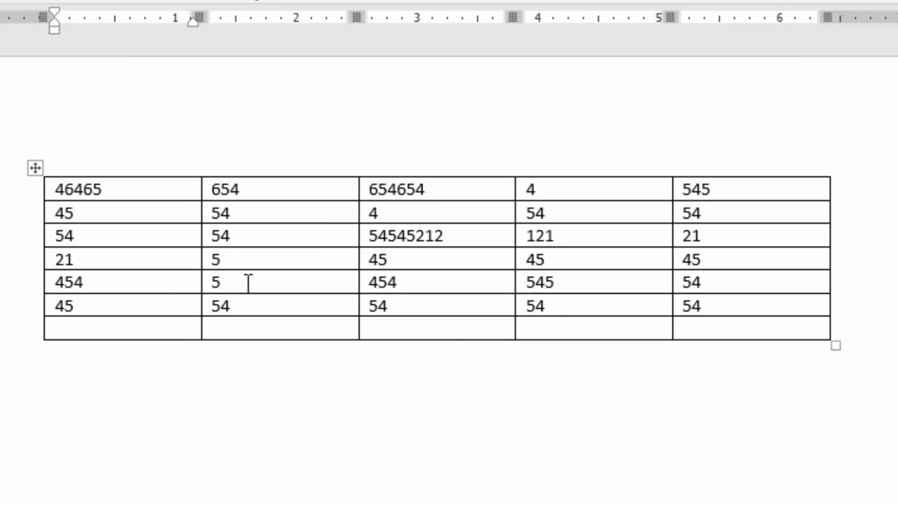
- Insert a new row below the third row, then undo it
{"action": "left_click", "coordinate": [105, 238]}
{"action": "left_click_drag", "start_coordinate": [235, 238], "coordinate": [723, 241]}
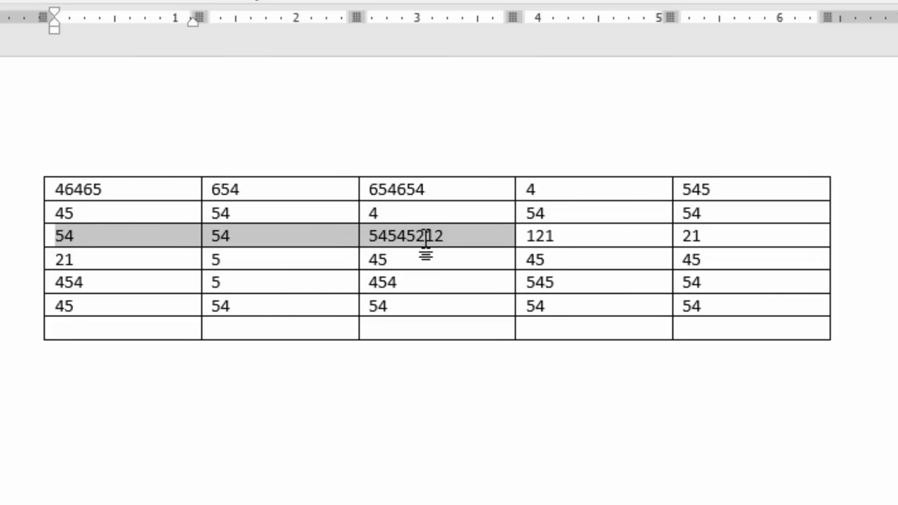
{"action": "left_click", "coordinate": [725, 241]}
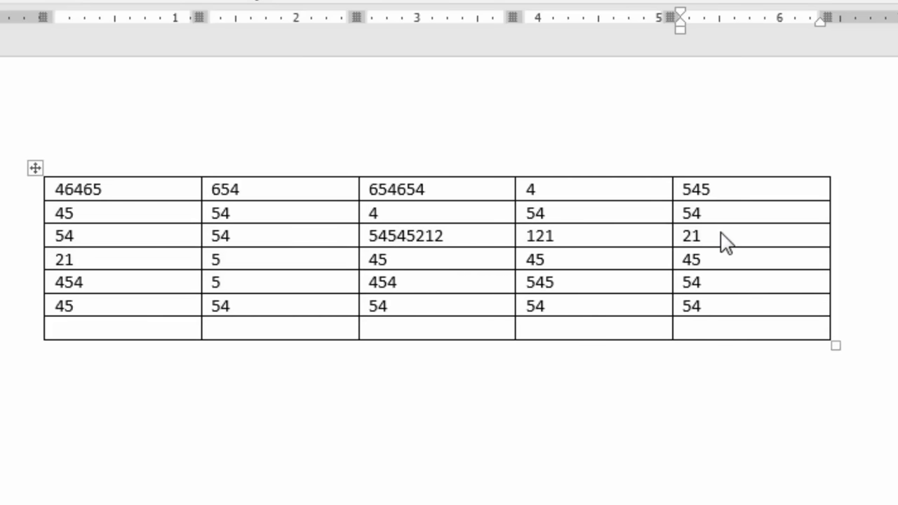
{"action": "left_click", "coordinate": [842, 235]}
{"action": "key", "text": "Return"}
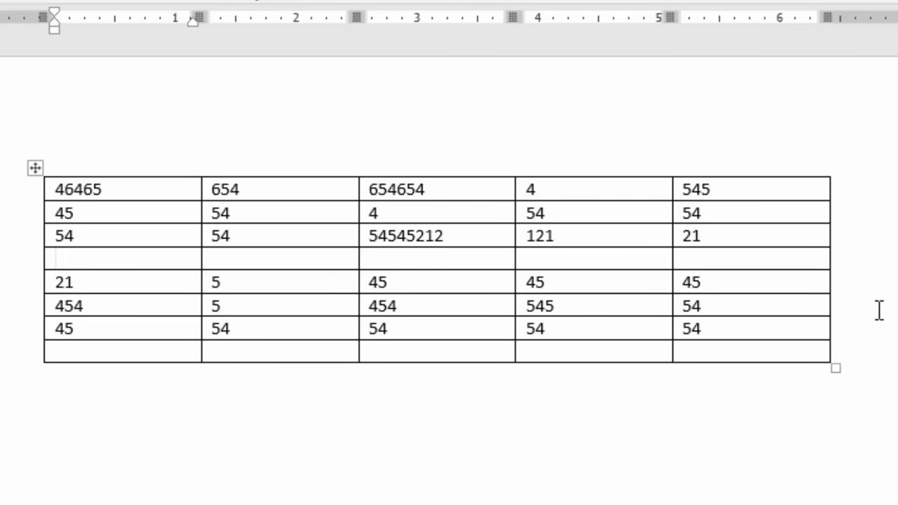
{"action": "key", "text": "ctrl+z"}
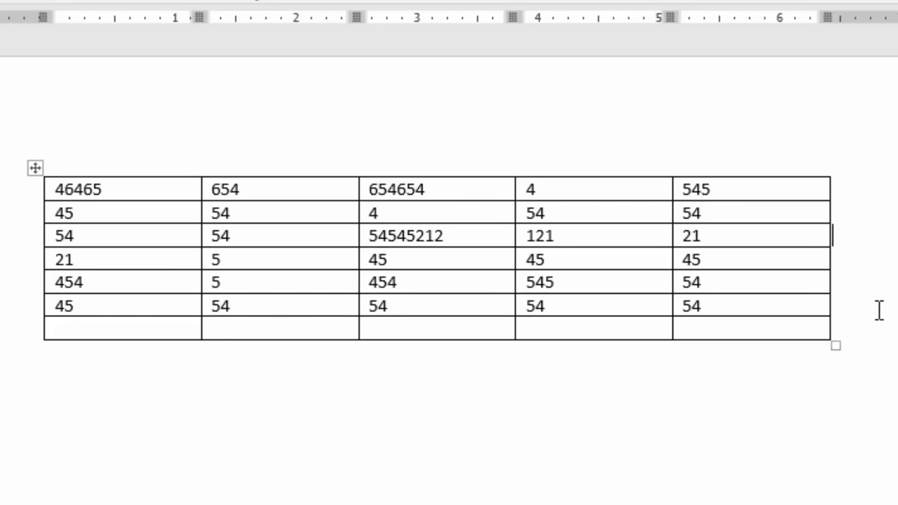
{"action": "left_click", "coordinate": [326, 235]}
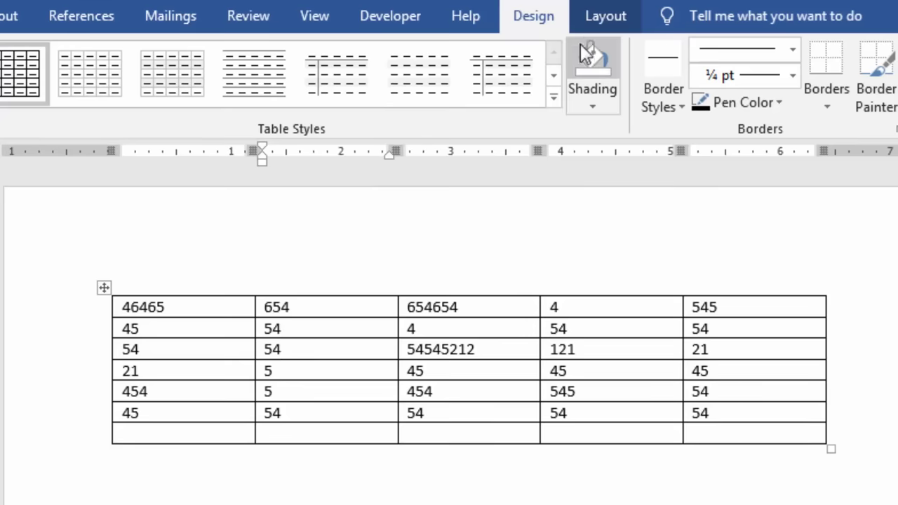
{"action": "left_click", "coordinate": [592, 17]}
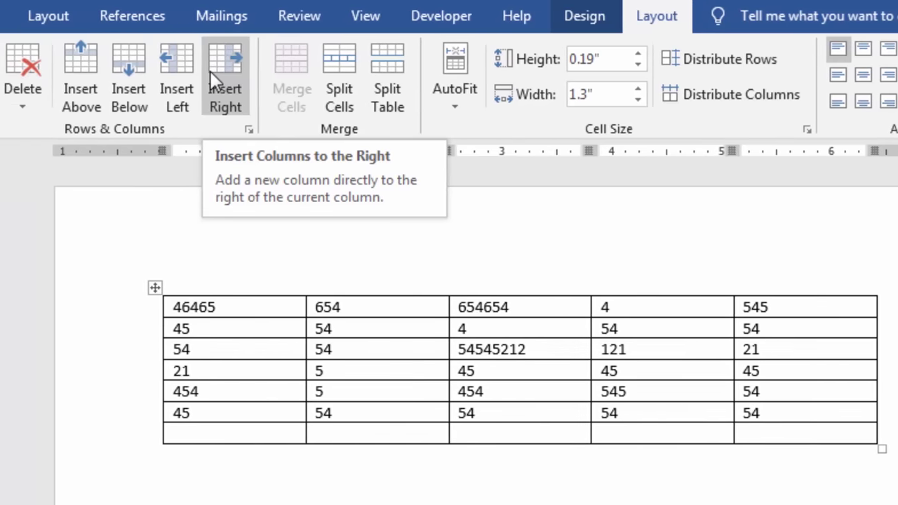
{"action": "left_click", "coordinate": [40, 110]}
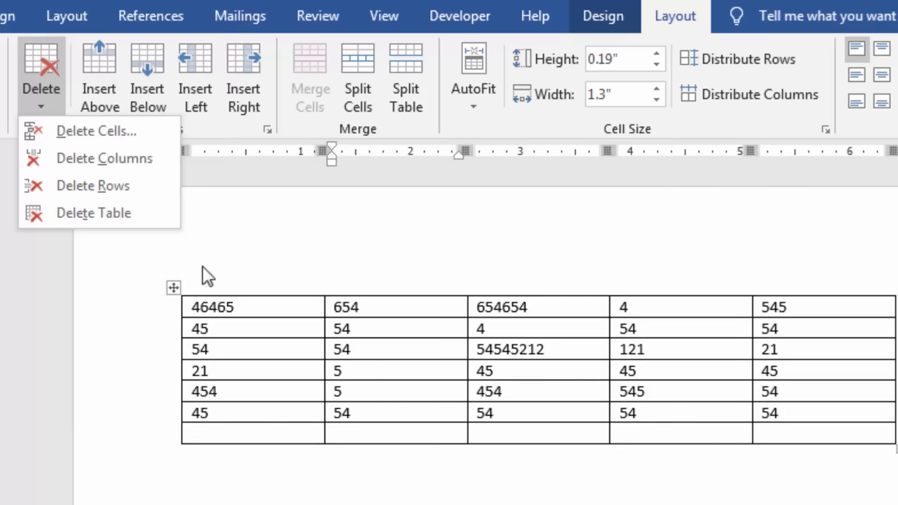
{"action": "left_click", "coordinate": [256, 327]}
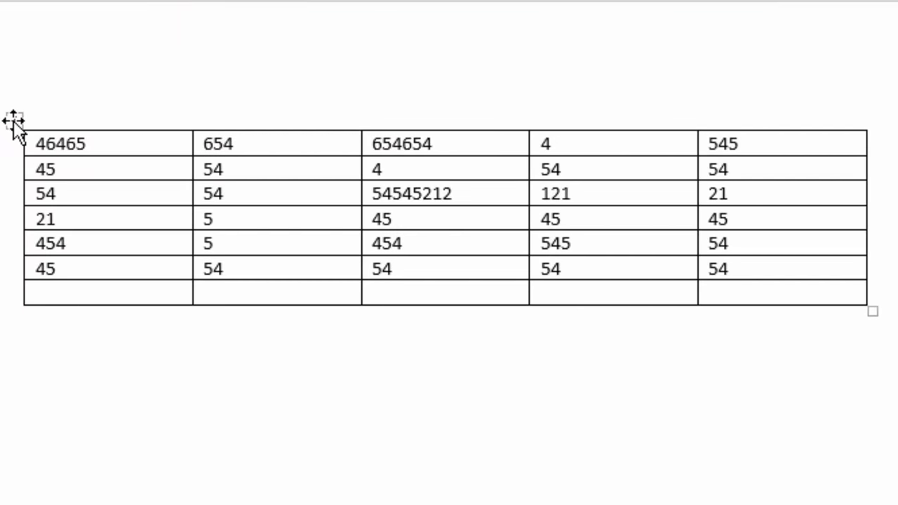
- Move the number table down and back, then resize it to about two-thirds width
{"action": "left_click", "coordinate": [13, 121]}
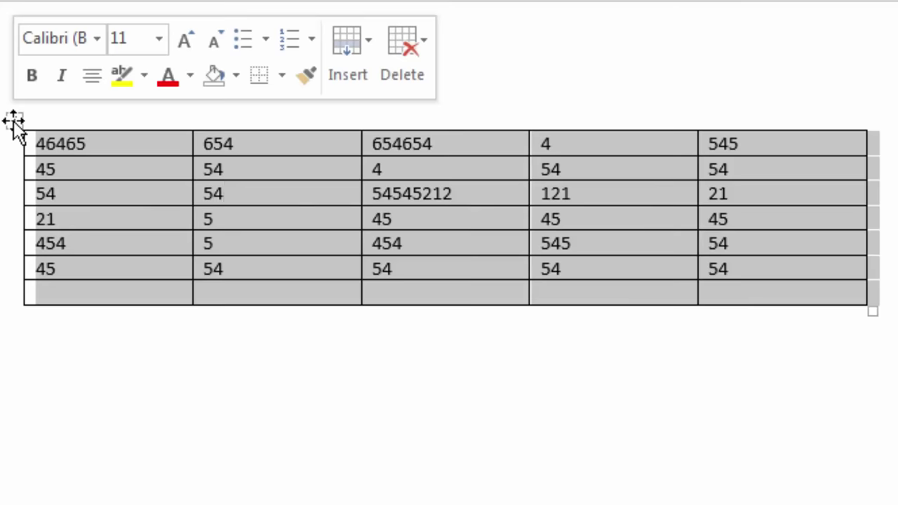
{"action": "left_click_drag", "start_coordinate": [13, 123], "coordinate": [8, 297]}
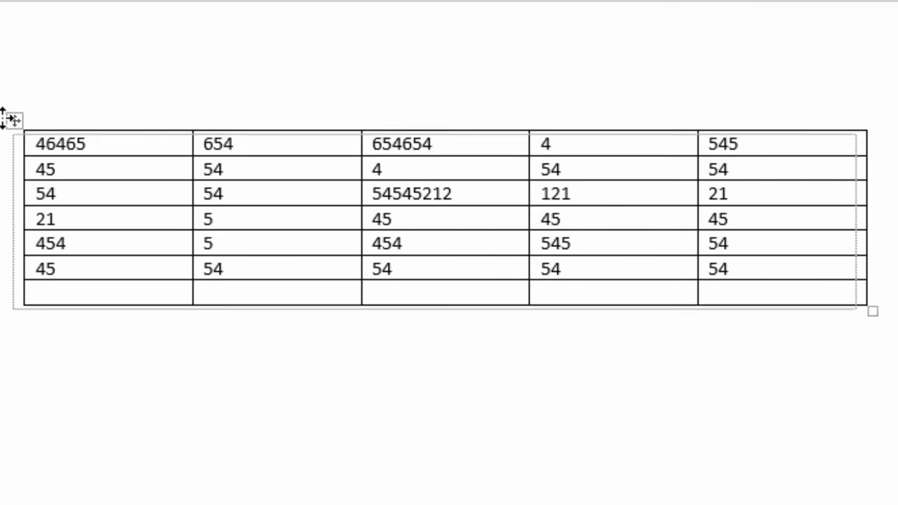
{"action": "left_click_drag", "start_coordinate": [8, 297], "coordinate": [4, 114]}
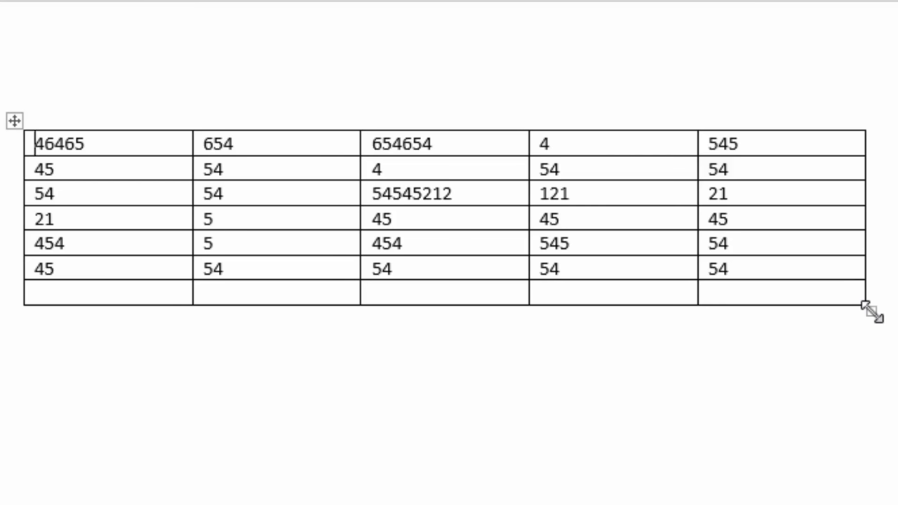
{"action": "left_click_drag", "start_coordinate": [871, 312], "coordinate": [545, 253]}
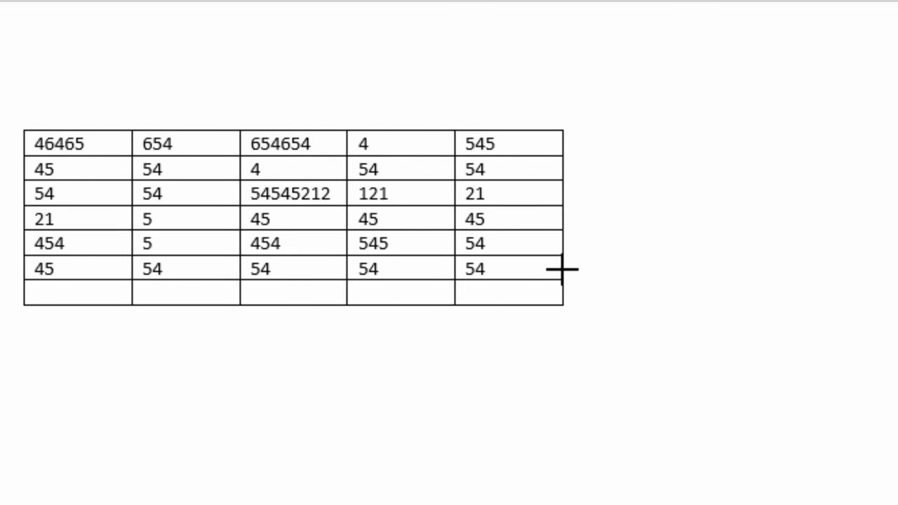
{"action": "left_click_drag", "start_coordinate": [545, 253], "coordinate": [564, 267]}
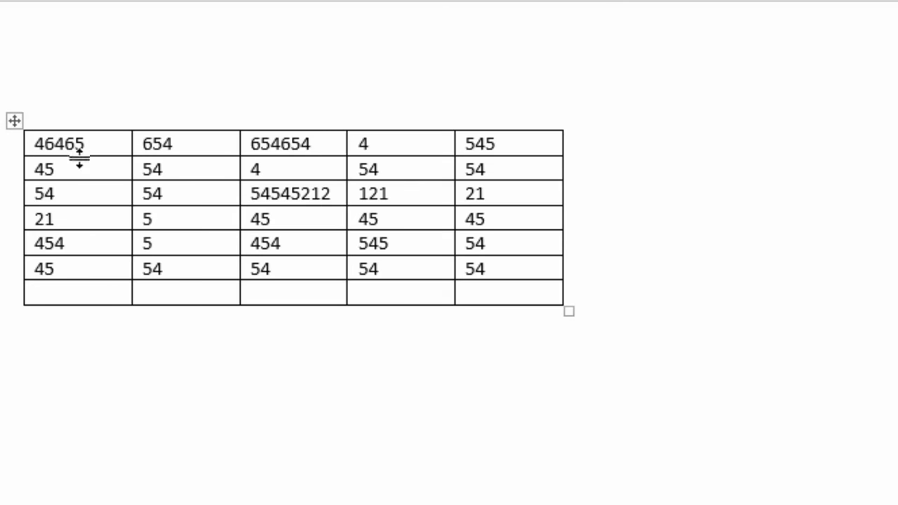
- AutoFit the table to its contents, then AutoFit it to the full window width
{"action": "left_click", "coordinate": [14, 119]}
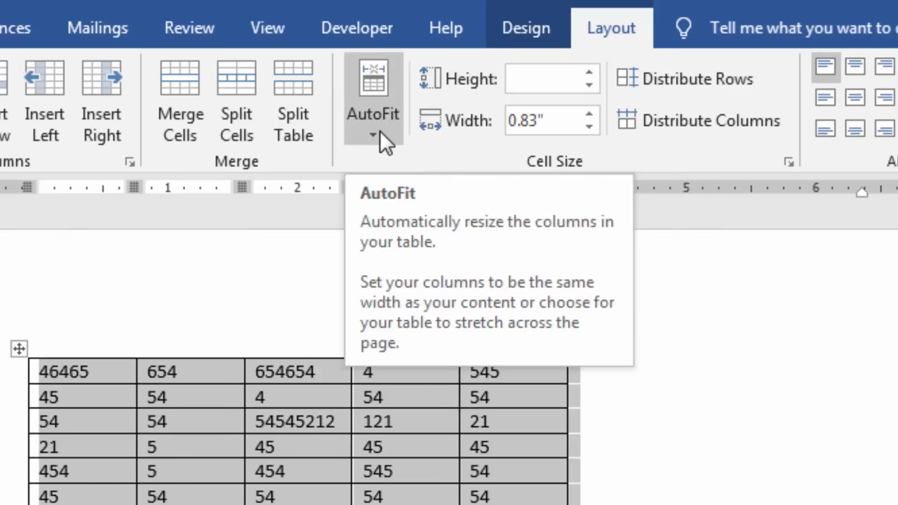
{"action": "left_click", "coordinate": [379, 130]}
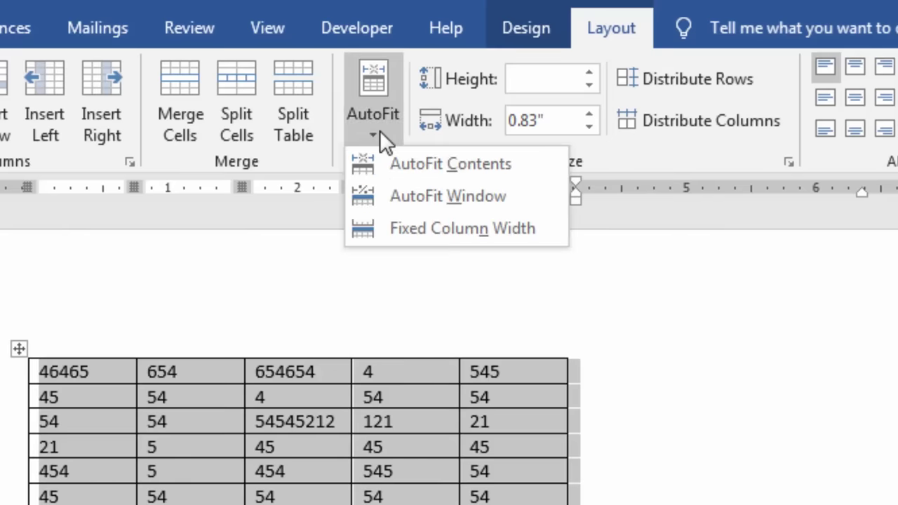
{"action": "left_click", "coordinate": [453, 169]}
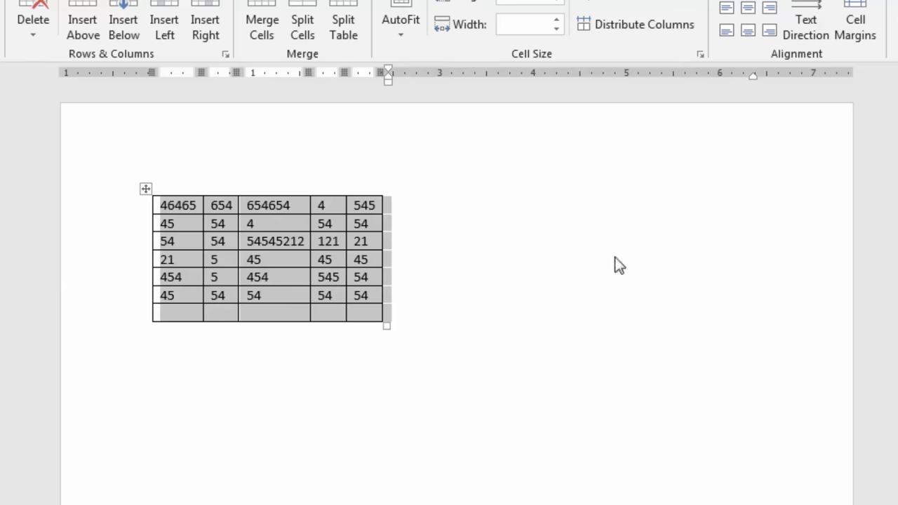
{"action": "left_click", "coordinate": [401, 34]}
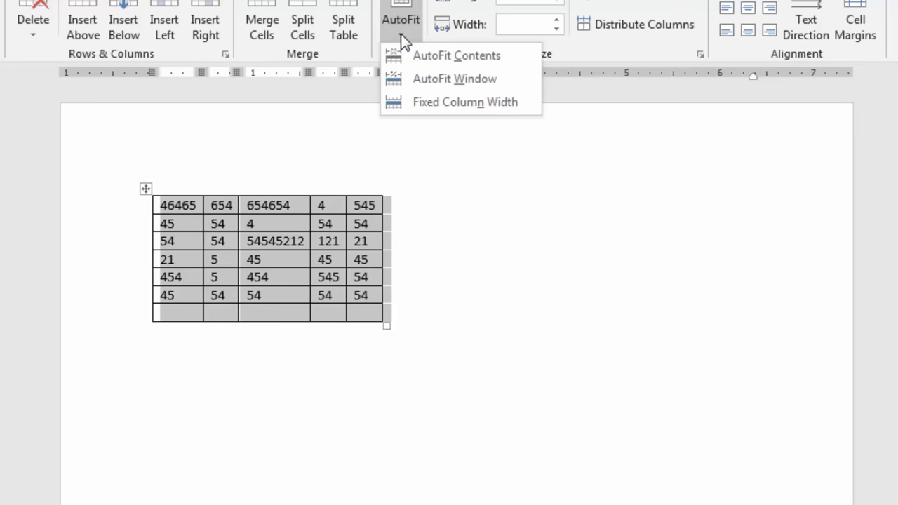
{"action": "left_click", "coordinate": [440, 80]}
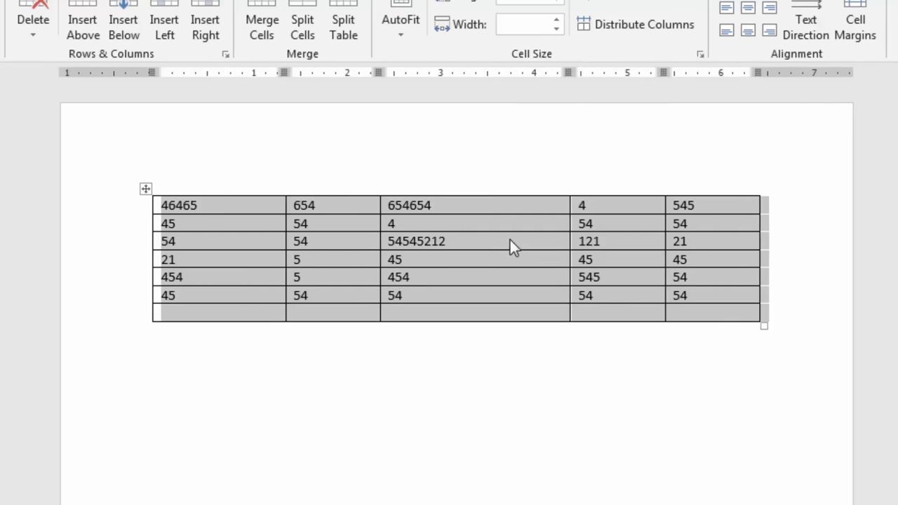
{"action": "left_click", "coordinate": [510, 240]}
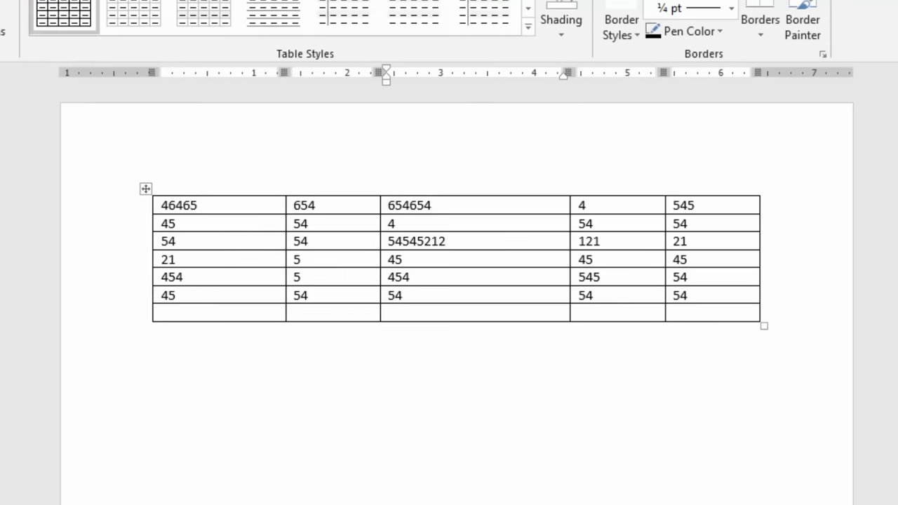
- Apply the green Grid Table 4 - Accent 6 style and browse border line style and weight options
{"action": "left_click", "coordinate": [528, 26]}
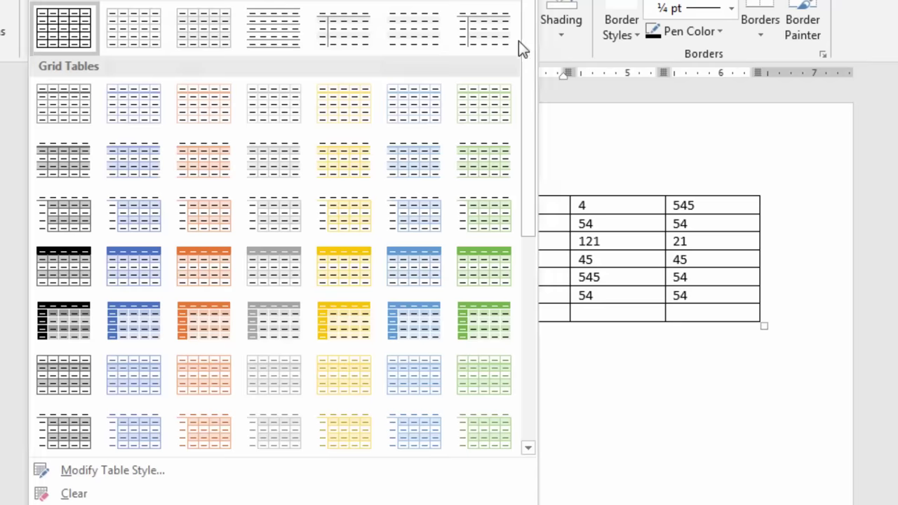
{"action": "left_click", "coordinate": [465, 260]}
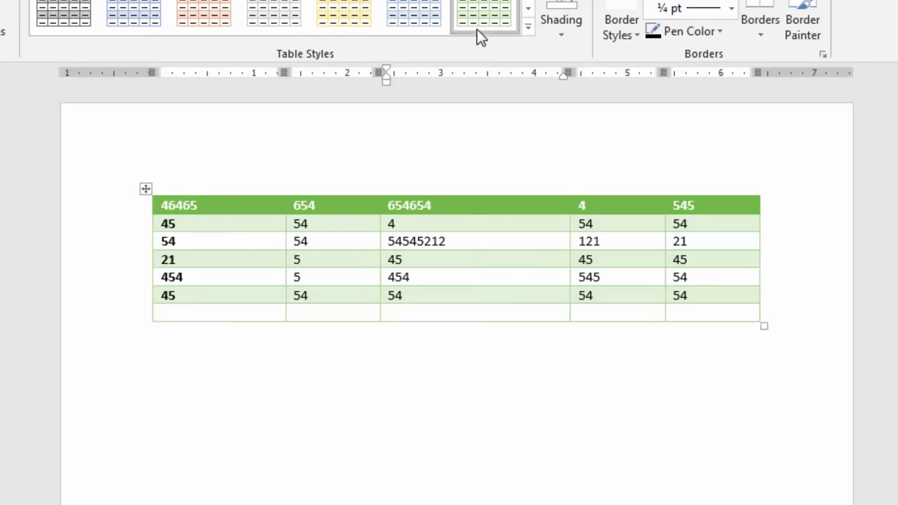
{"action": "left_click", "coordinate": [528, 27]}
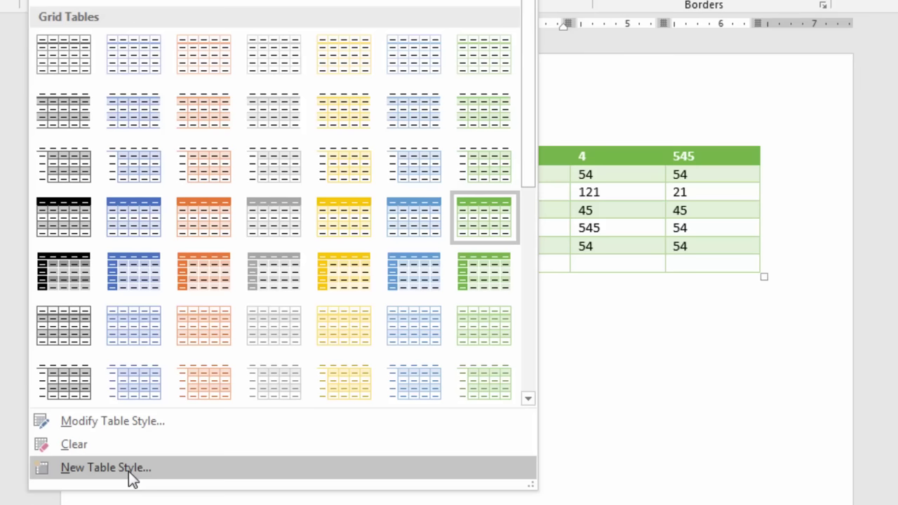
{"action": "key", "text": "Escape"}
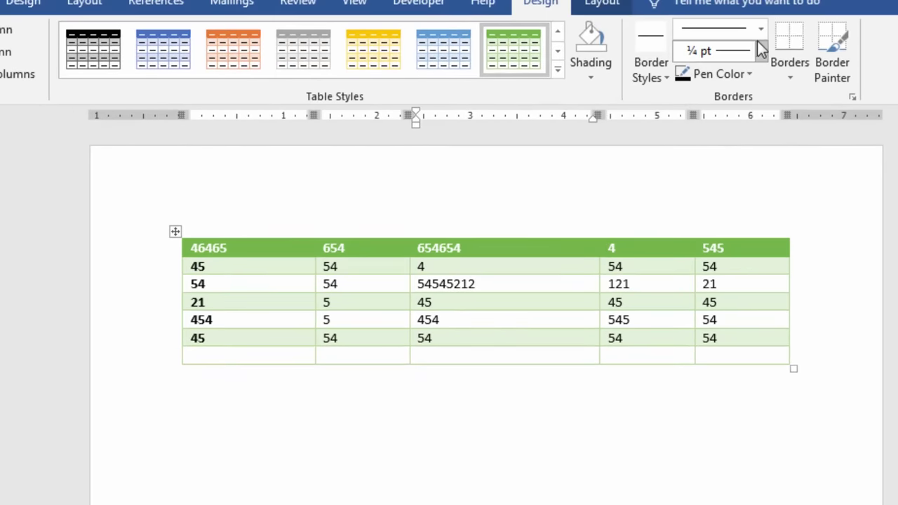
{"action": "left_click", "coordinate": [761, 28]}
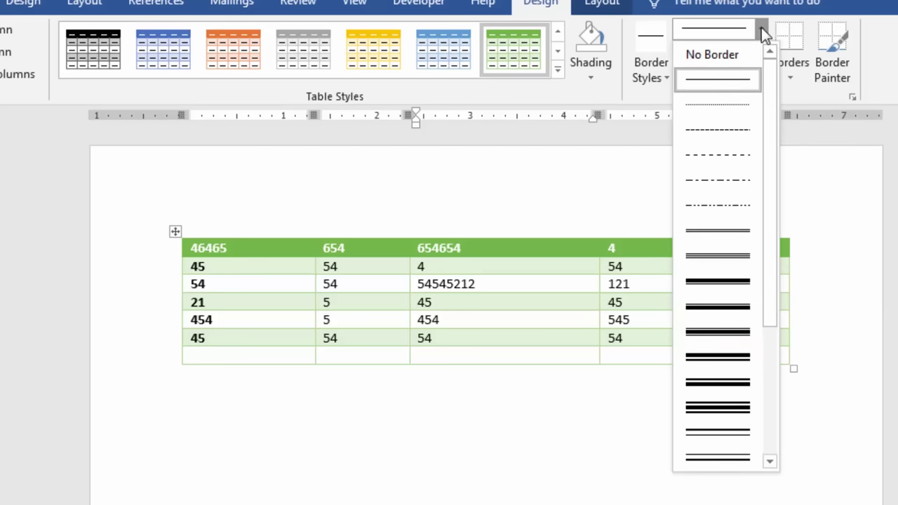
{"action": "left_click", "coordinate": [761, 28]}
{"action": "left_click", "coordinate": [761, 49]}
{"action": "left_click", "coordinate": [762, 49]}
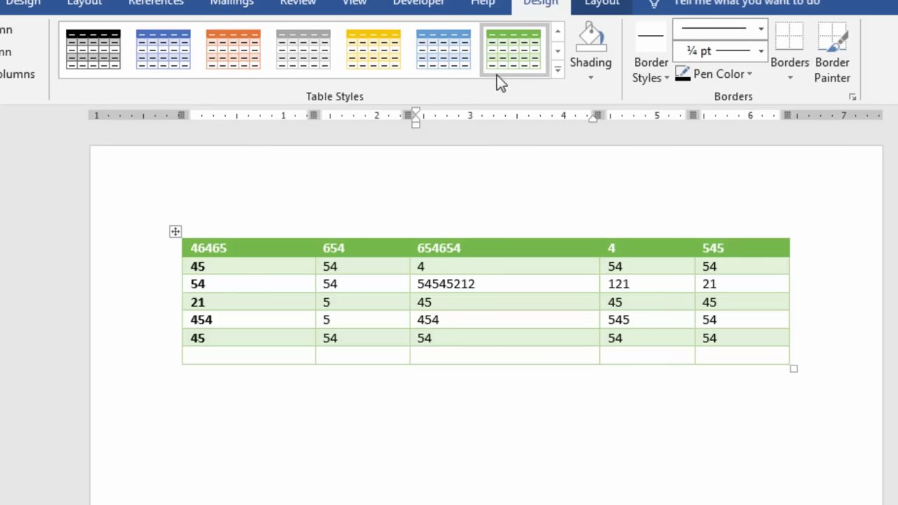
{"action": "left_click", "coordinate": [602, 4]}
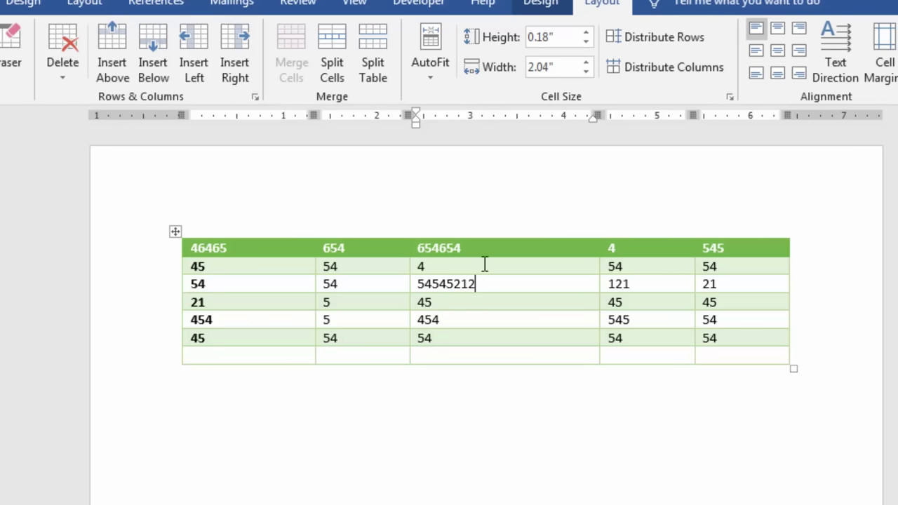
- Undo the green style and move the empty last row to the top of the table
{"action": "key", "text": "ctrl+z"}
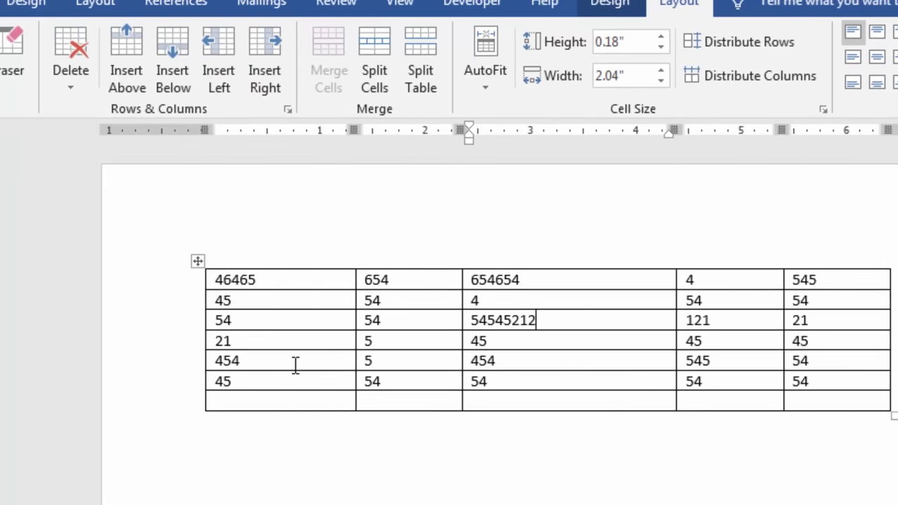
{"action": "left_click", "coordinate": [286, 400]}
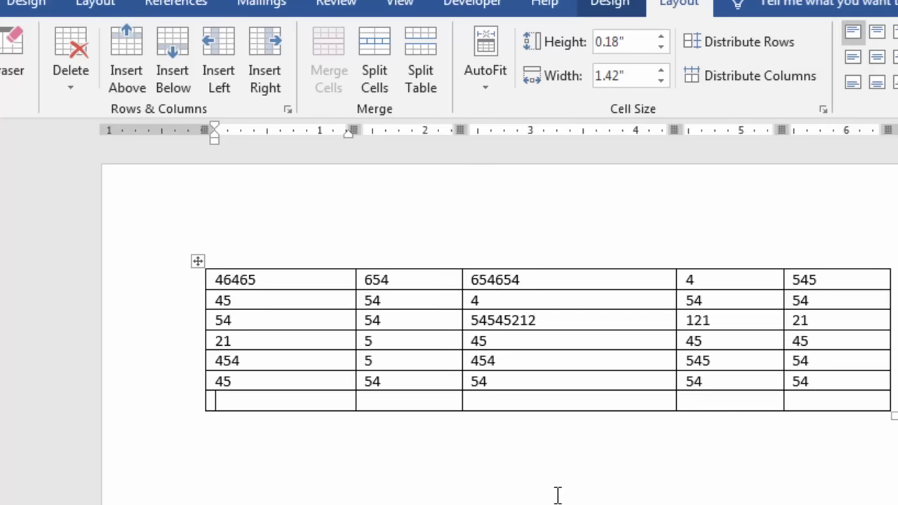
{"action": "key", "text": "alt+shift+Up"}
{"action": "key", "text": "alt+shift+Up"}
{"action": "key", "text": "alt+shift+Up"}
{"action": "key", "text": "alt+shift+Up"}
{"action": "key", "text": "alt+shift+Up"}
{"action": "key", "text": "alt+shift+Up"}
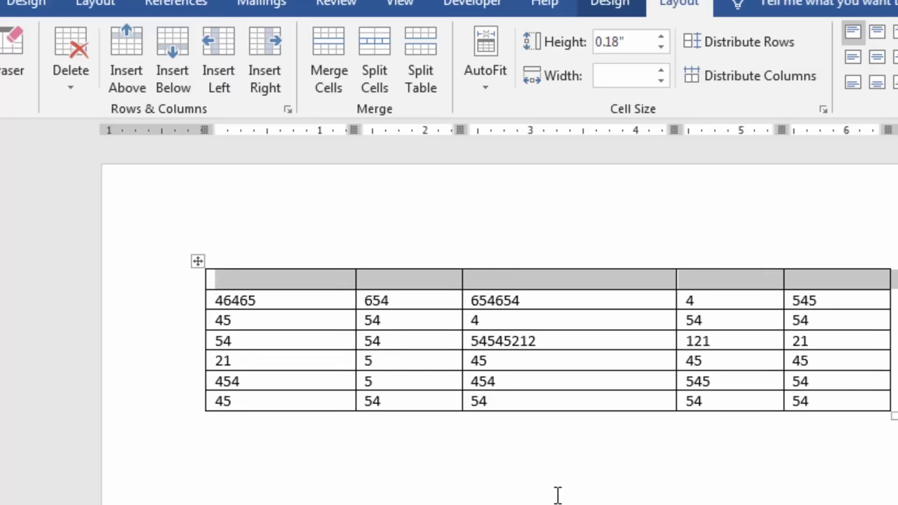
{"action": "left_click", "coordinate": [299, 325]}
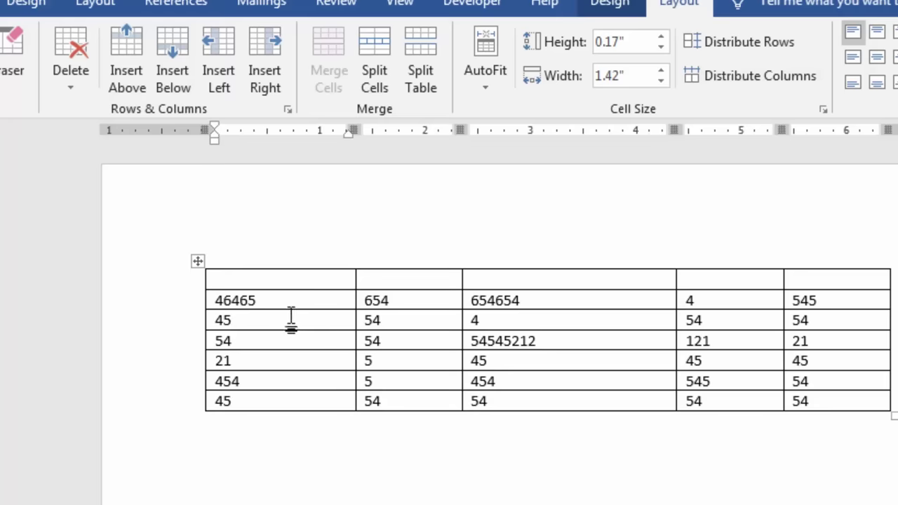
- Fill the new top row with the headings J, Jh, Jh, Hh and hf
{"action": "left_click", "coordinate": [293, 280]}
{"action": "type", "text": "J"}
{"action": "key", "text": "Tab"}
{"action": "key", "text": "Tab"}
{"action": "type", "text": "jh"}
{"action": "key", "text": "Tab"}
{"action": "type", "text": "hh"}
{"action": "key", "text": "Tab"}
{"action": "type", "text": "hf"}
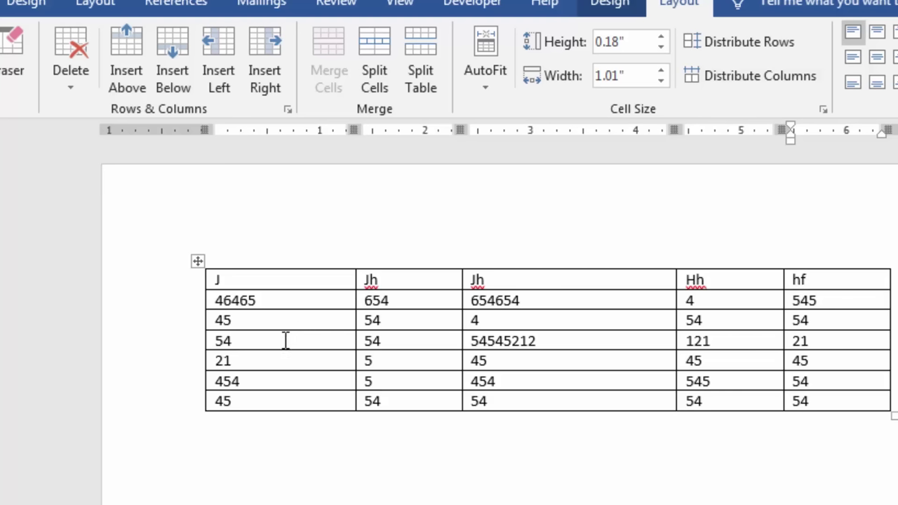
- Split the table above the 54 row, then move the 54 row back into the upper table
{"action": "left_click", "coordinate": [277, 342]}
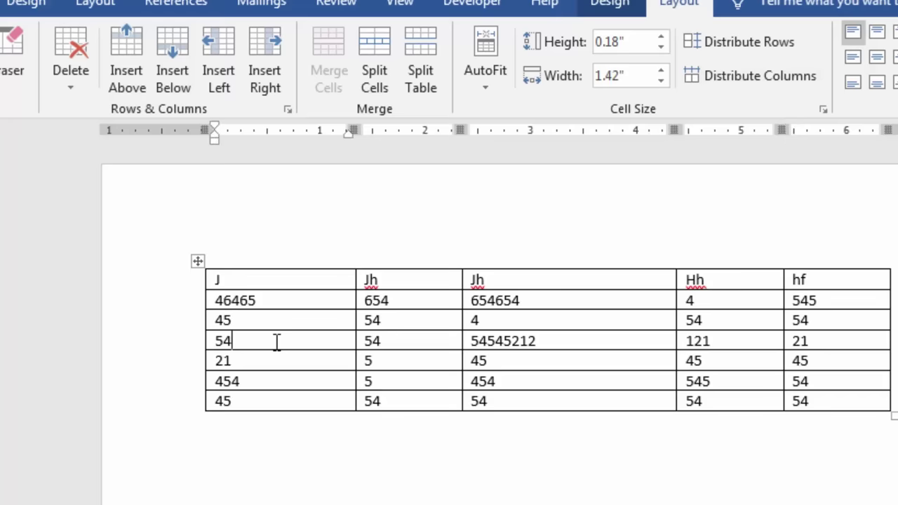
{"action": "left_click", "coordinate": [212, 344]}
{"action": "mouse_move", "coordinate": [221, 341]}
{"action": "left_mouse_down"}
{"action": "mouse_move", "coordinate": [826, 381]}
{"action": "mouse_move", "coordinate": [791, 404]}
{"action": "left_mouse_up"}
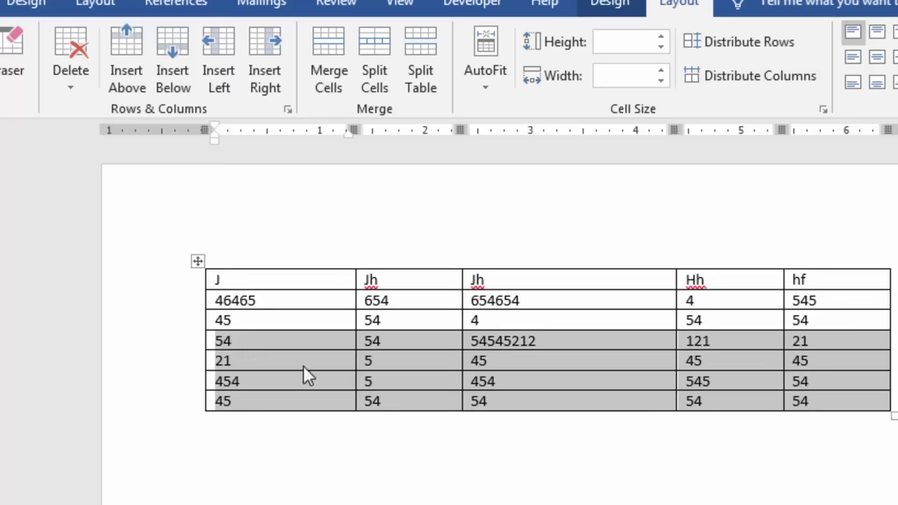
{"action": "key", "text": "ctrl+shift+Return"}
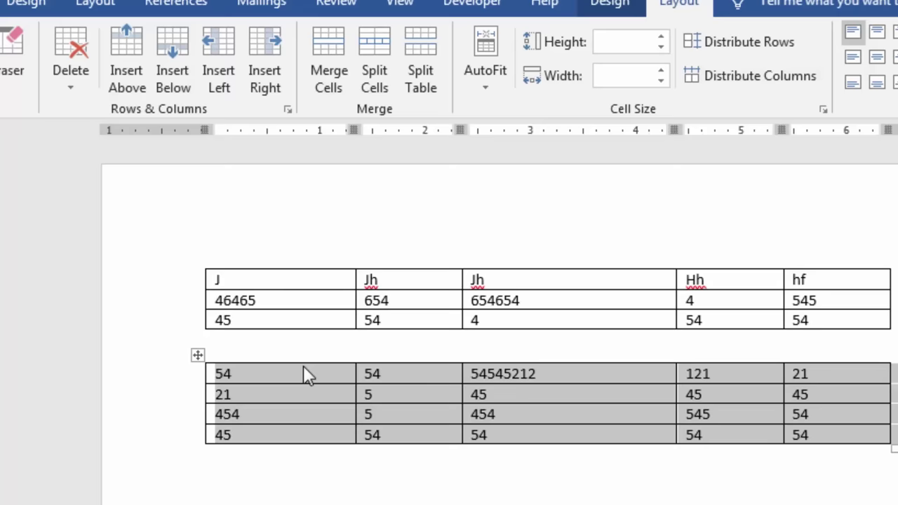
{"action": "key", "text": "ctrl+z"}
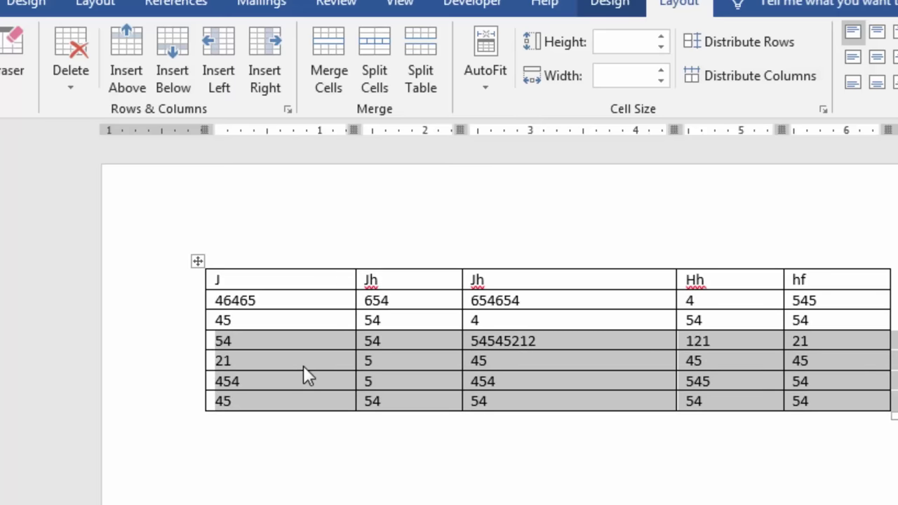
{"action": "key", "text": "ctrl+shift+Return"}
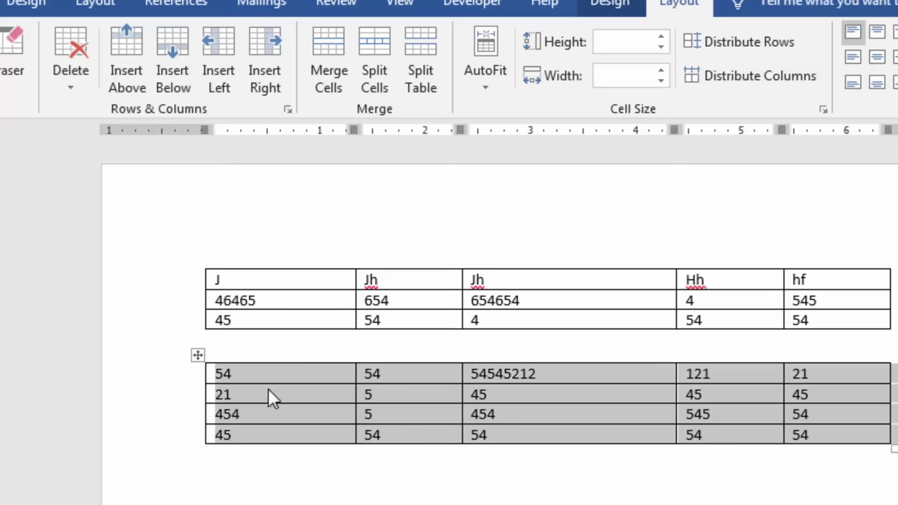
{"action": "left_click", "coordinate": [268, 376]}
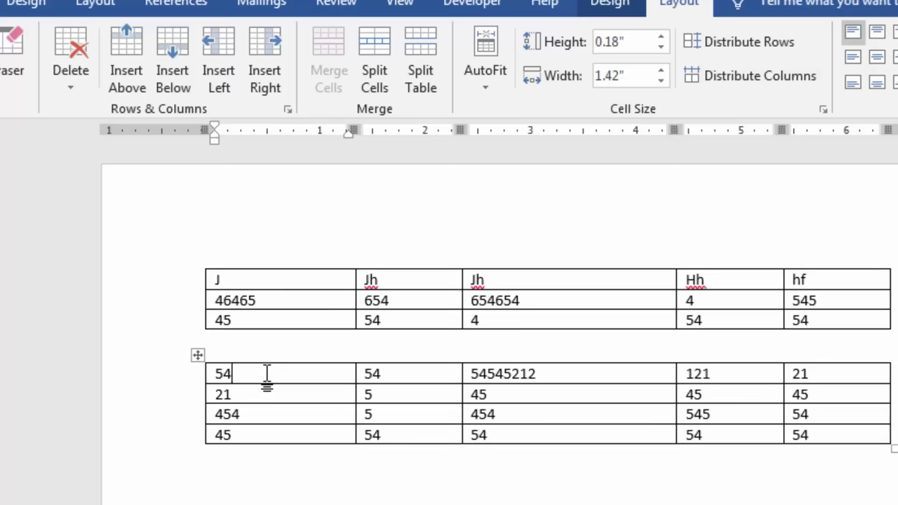
{"action": "key", "text": "alt+shift+Up"}
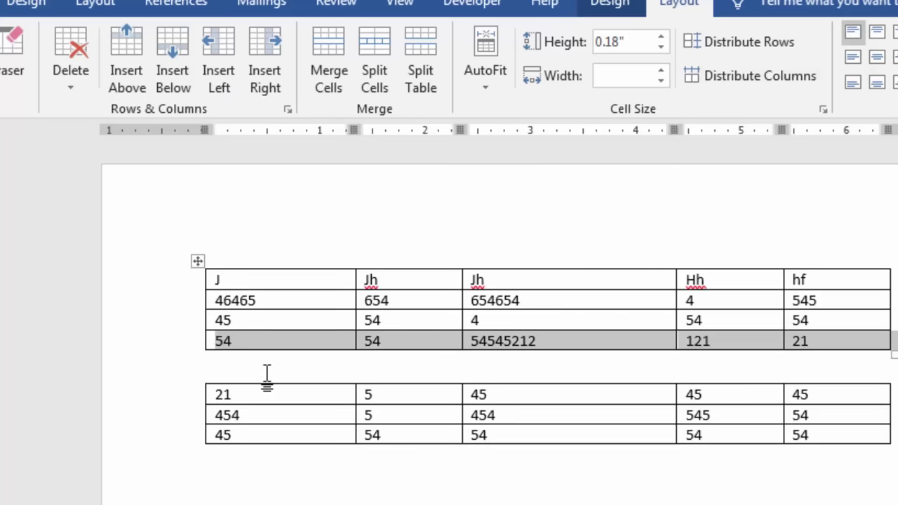
- Clear the two Jh header cells in the lower table and merge them into one empty cell
{"action": "left_click", "coordinate": [411, 398]}
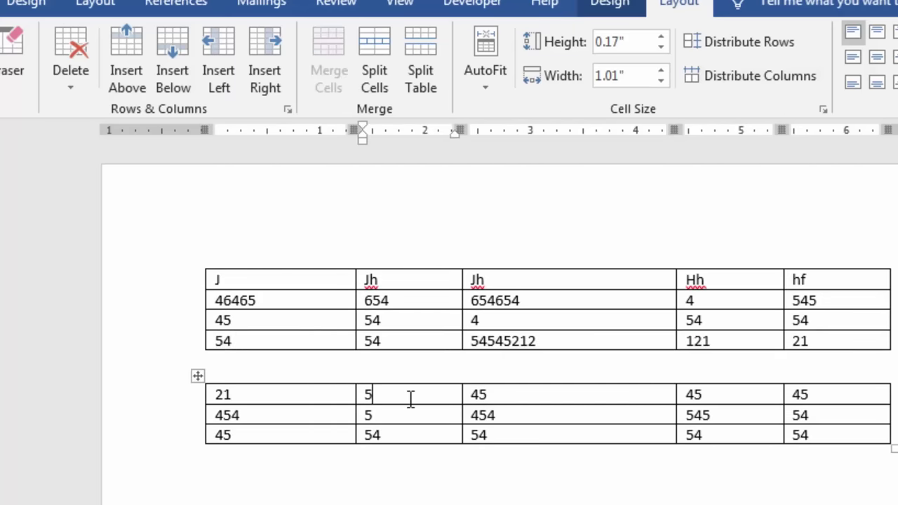
{"action": "left_click_drag", "start_coordinate": [444, 280], "coordinate": [531, 280]}
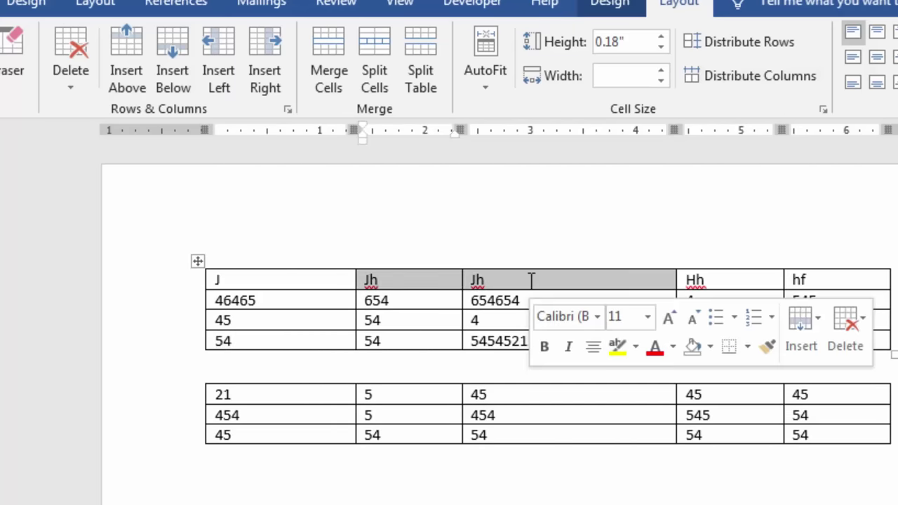
{"action": "key", "text": "BackSpace"}
{"action": "left_click_drag", "start_coordinate": [451, 277], "coordinate": [579, 281]}
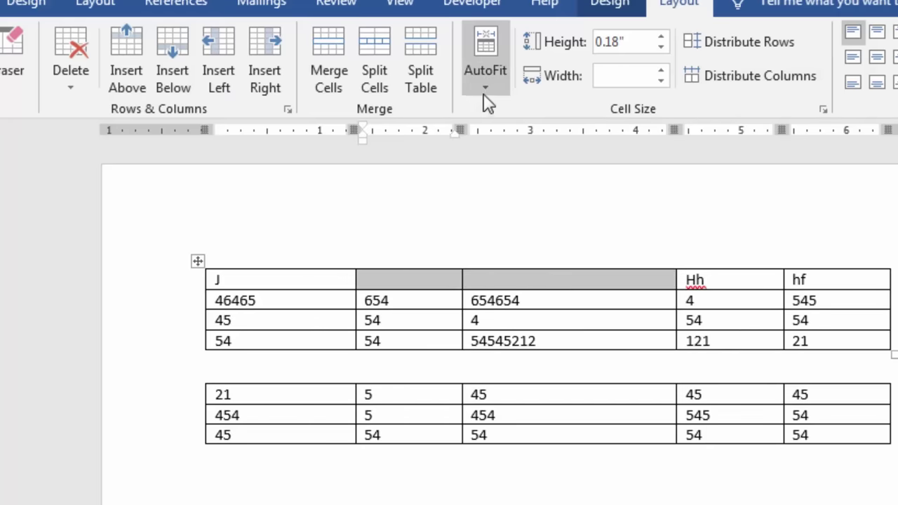
{"action": "left_click", "coordinate": [333, 56]}
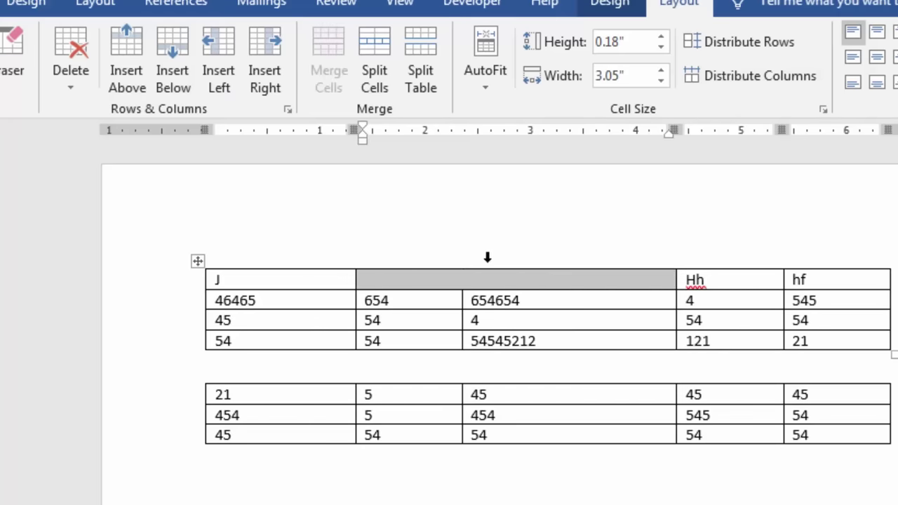
- Delete the Hh header text and bring up Split Cells for that cell
{"action": "left_click", "coordinate": [700, 281]}
{"action": "double_click", "coordinate": [700, 281]}
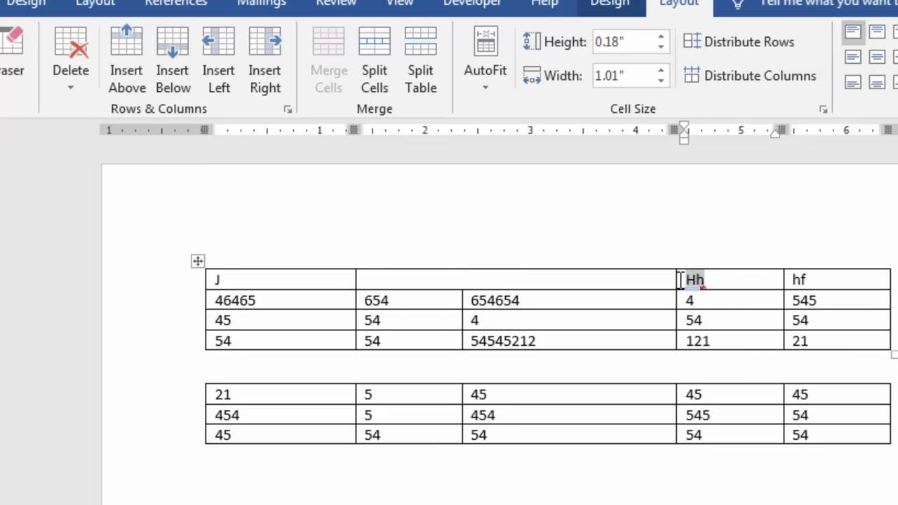
{"action": "key", "text": "BackSpace"}
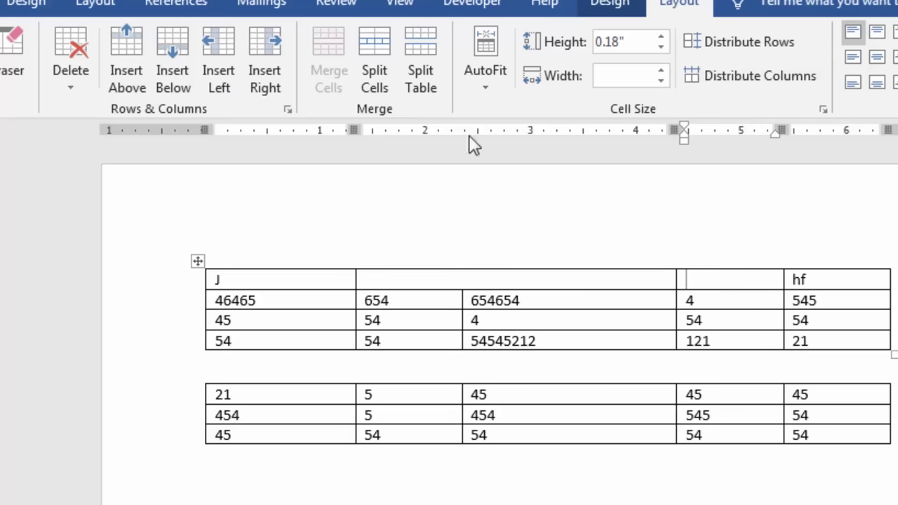
{"action": "left_click", "coordinate": [391, 73]}
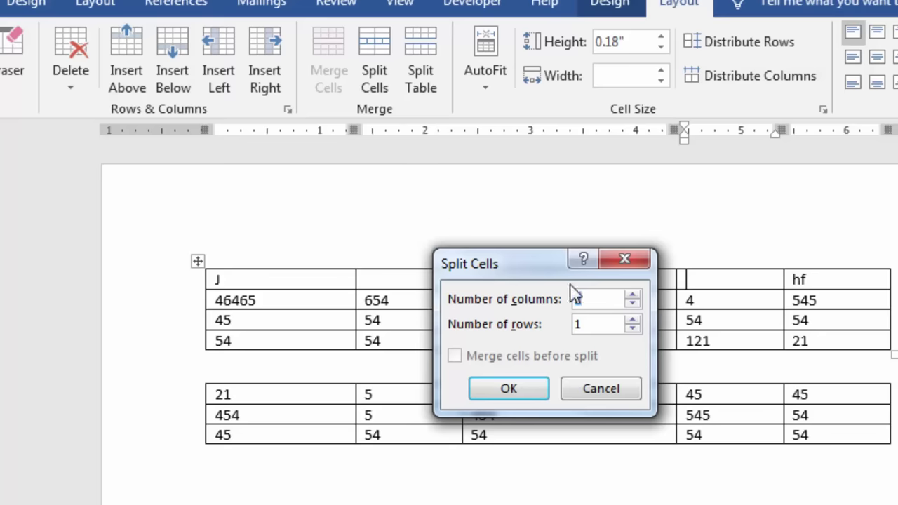
- Split the emptied Hh header cell into two columns
{"action": "left_click", "coordinate": [597, 301]}
{"action": "left_click", "coordinate": [539, 393]}
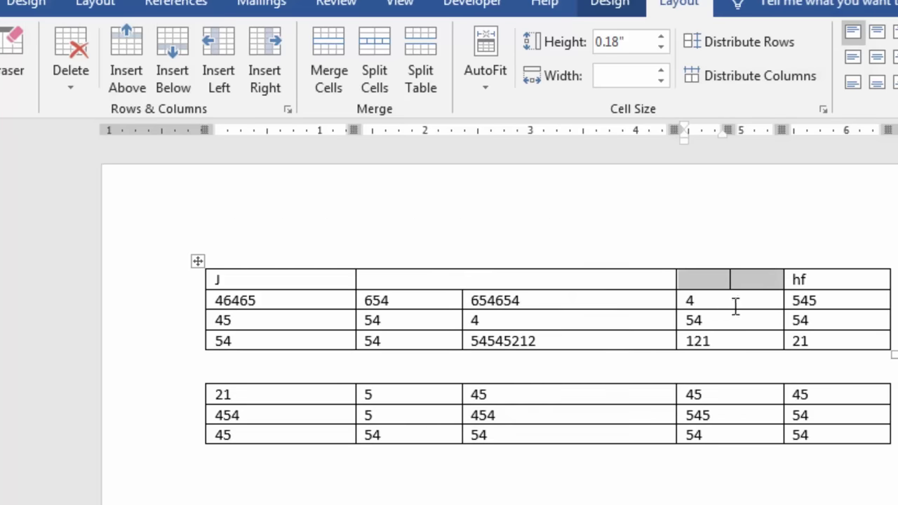
{"action": "left_click", "coordinate": [753, 284]}
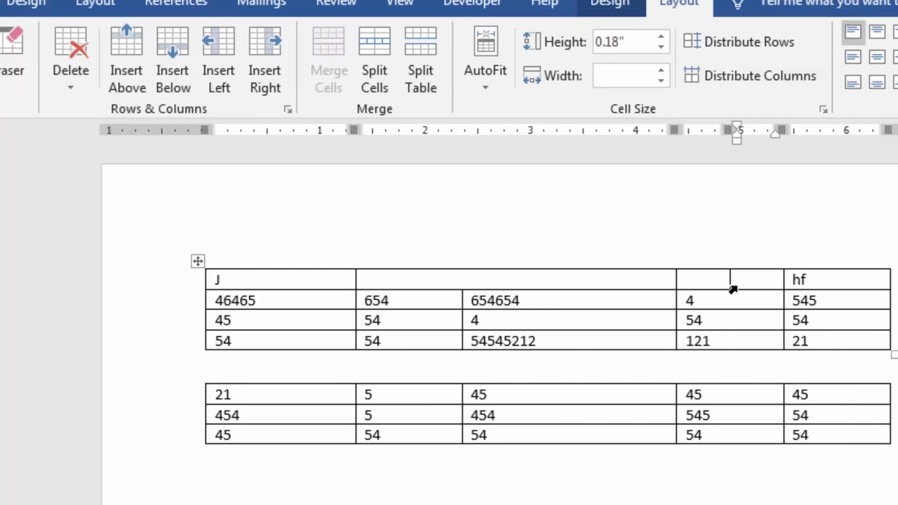
- Split the wide merged header cell into 1 column and 2 stacked rows
{"action": "left_click", "coordinate": [641, 283]}
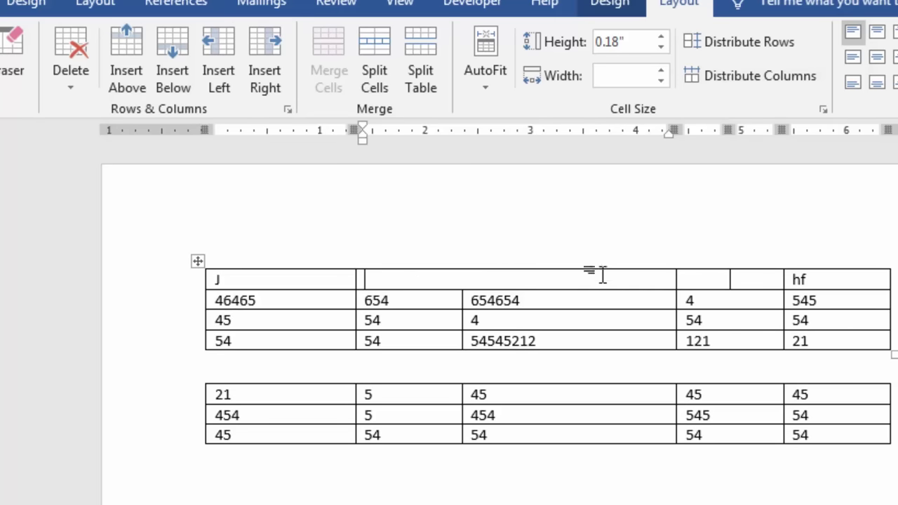
{"action": "left_click", "coordinate": [375, 76]}
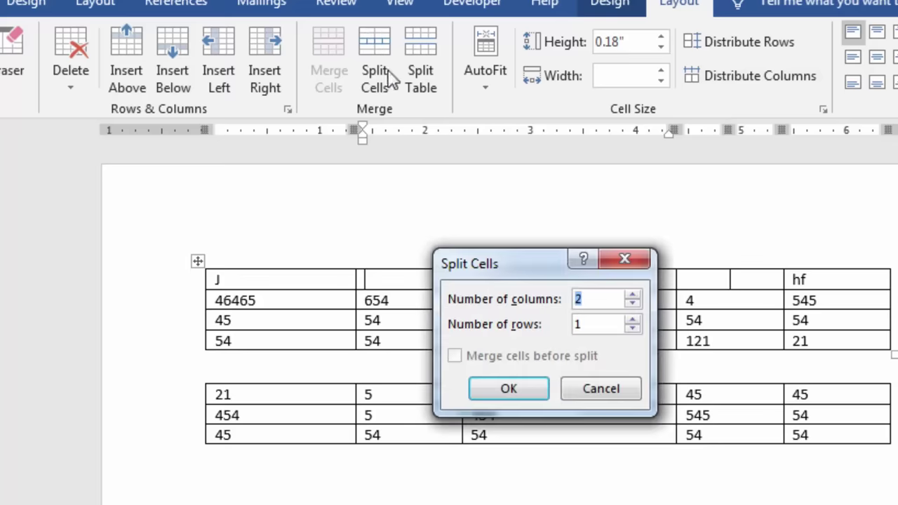
{"action": "type", "text": "1"}
{"action": "double_click", "coordinate": [597, 323]}
{"action": "type", "text": "2"}
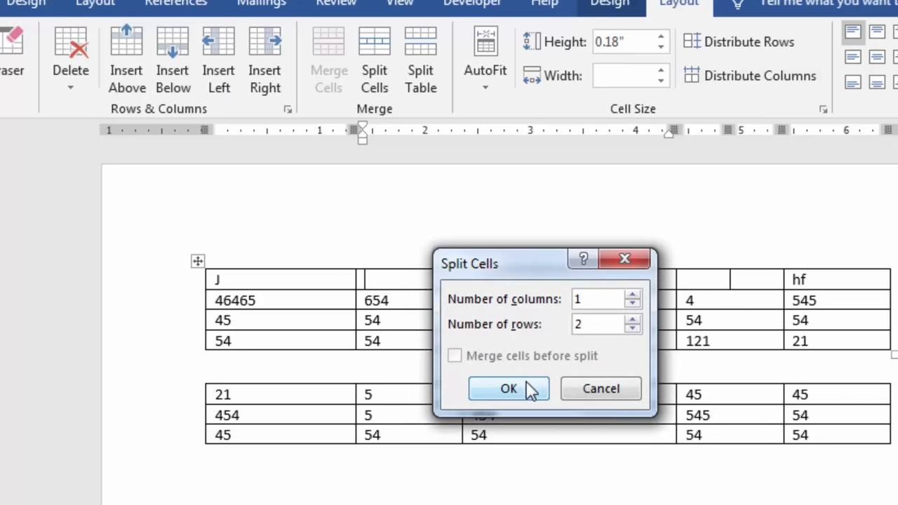
{"action": "left_click", "coordinate": [527, 388]}
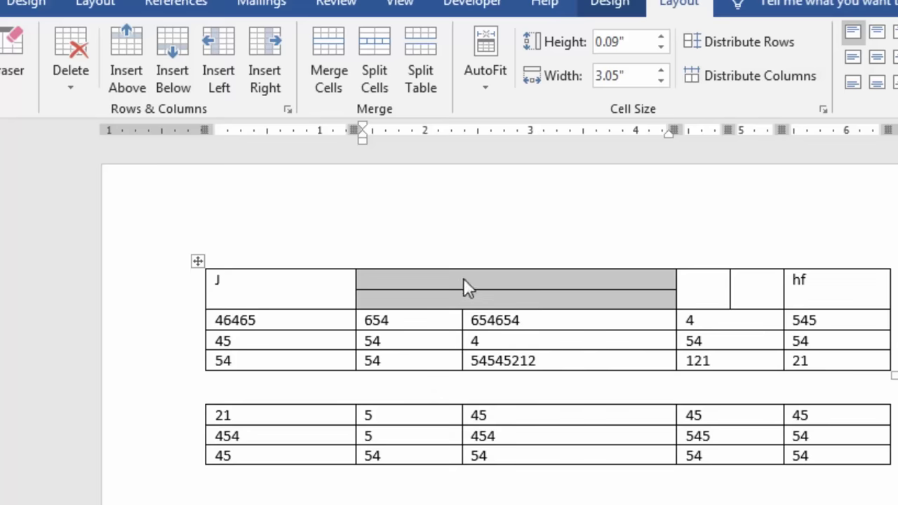
{"action": "left_click", "coordinate": [466, 281]}
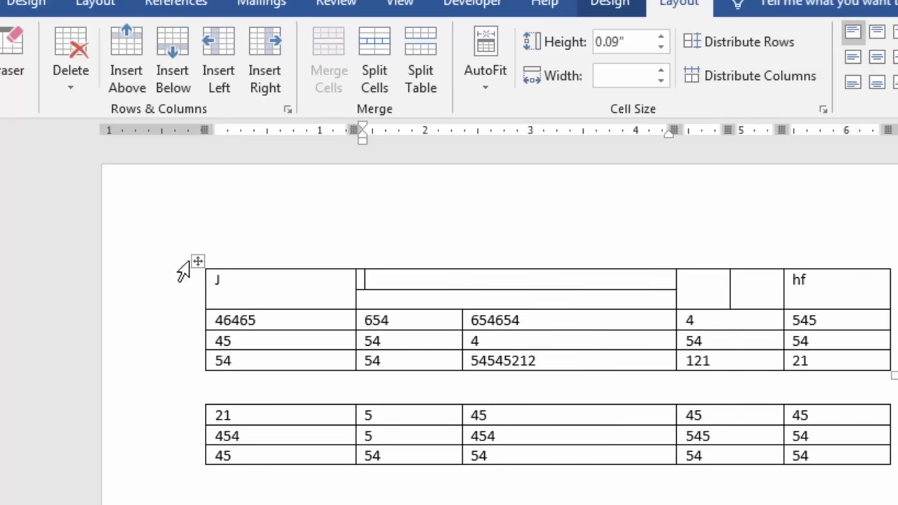
- Set the upper table's row height to 0.2" and narrow all its columns
{"action": "left_click", "coordinate": [198, 261]}
{"action": "left_click", "coordinate": [661, 37]}
{"action": "left_click", "coordinate": [661, 37]}
{"action": "left_click", "coordinate": [661, 37]}
{"action": "left_click", "coordinate": [661, 37]}
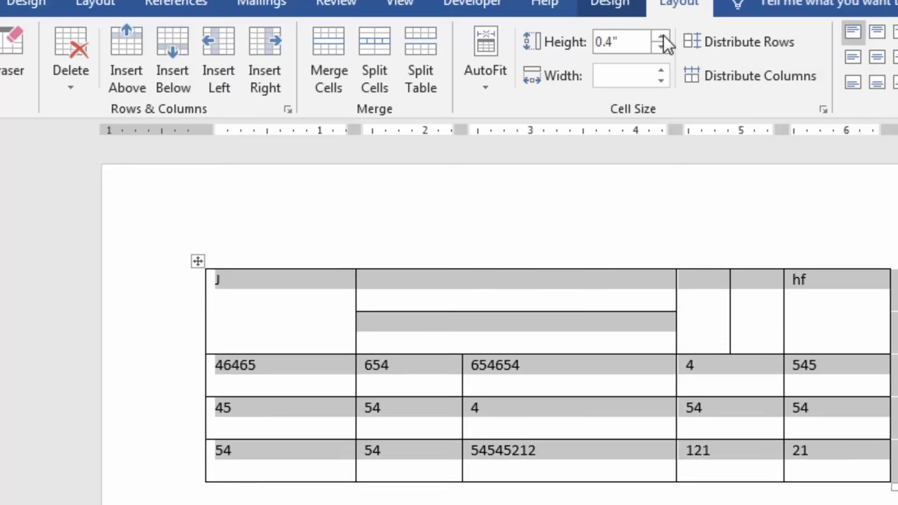
{"action": "left_click", "coordinate": [661, 46]}
{"action": "left_click", "coordinate": [661, 46]}
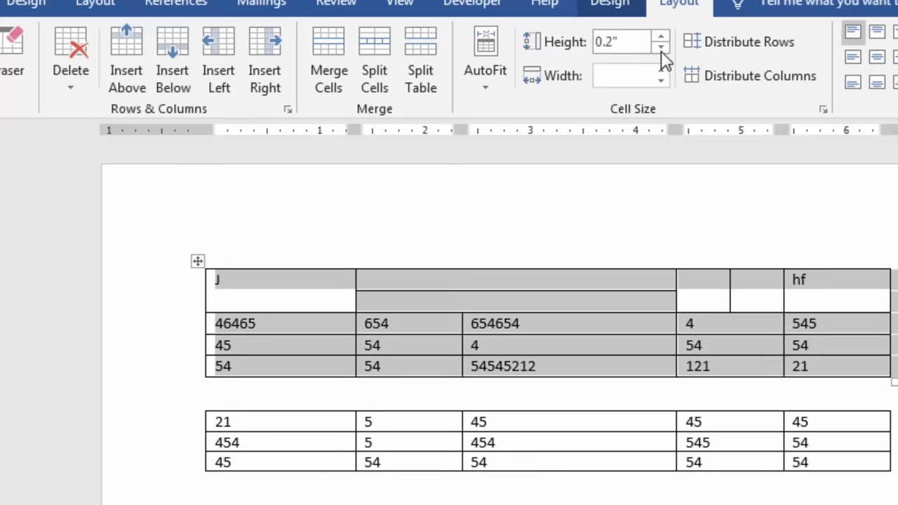
{"action": "left_click", "coordinate": [661, 71]}
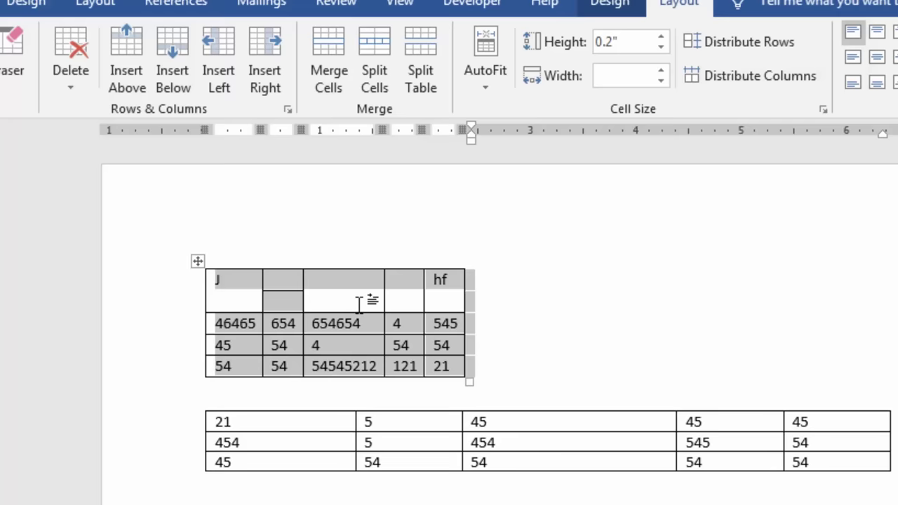
- Reselect the whole upper table and bring up the Table Tools Design options
{"action": "left_click", "coordinate": [358, 303]}
{"action": "left_click", "coordinate": [199, 261]}
{"action": "left_click", "coordinate": [598, 5]}
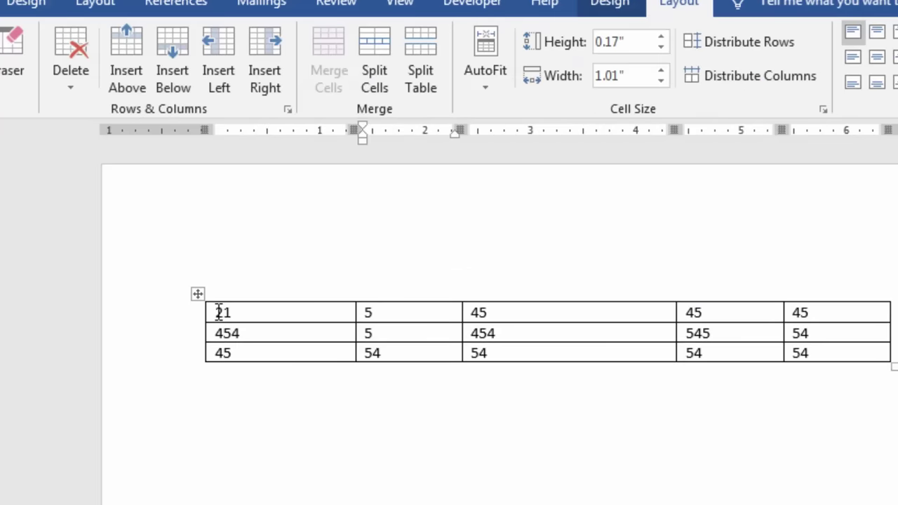
- Bold the table's first row and insert an empty row below the 45, 54, 54, 54, 54 row
{"action": "left_click_drag", "start_coordinate": [220, 310], "coordinate": [840, 311]}
{"action": "key", "text": "ctrl+b"}
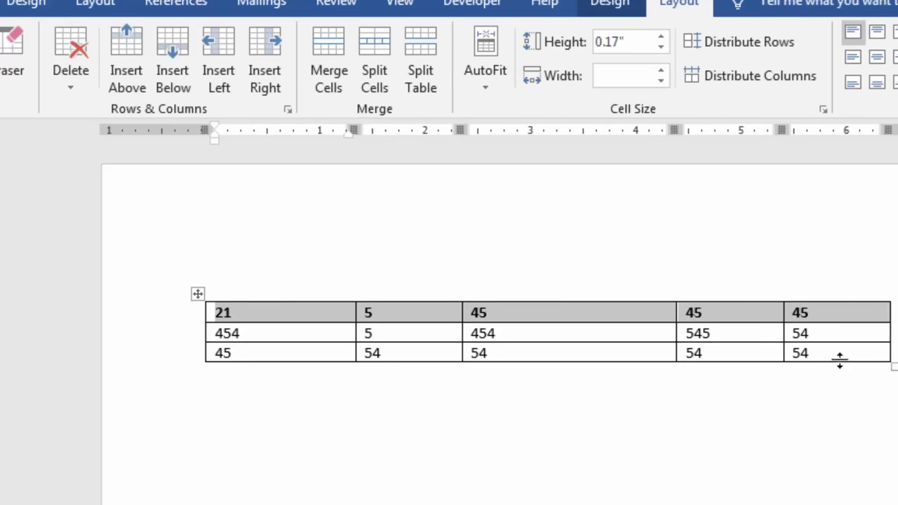
{"action": "left_click", "coordinate": [840, 355]}
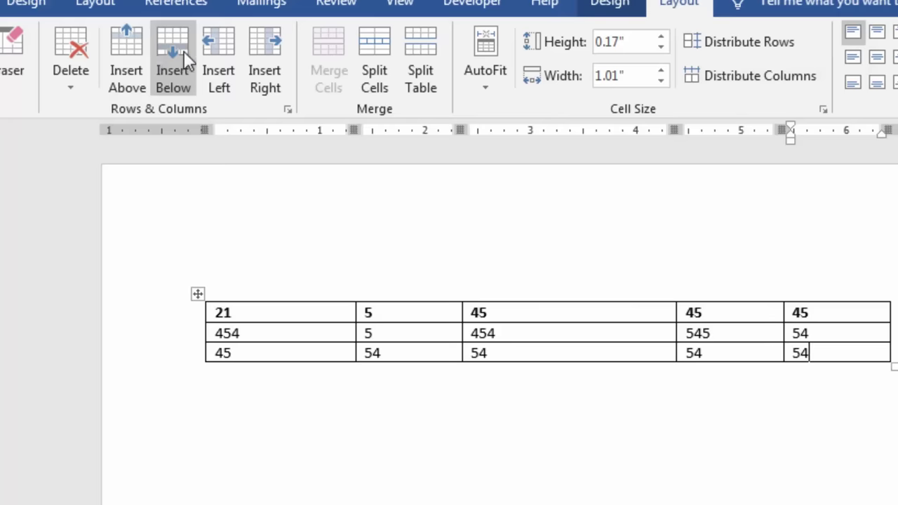
{"action": "left_click", "coordinate": [175, 55]}
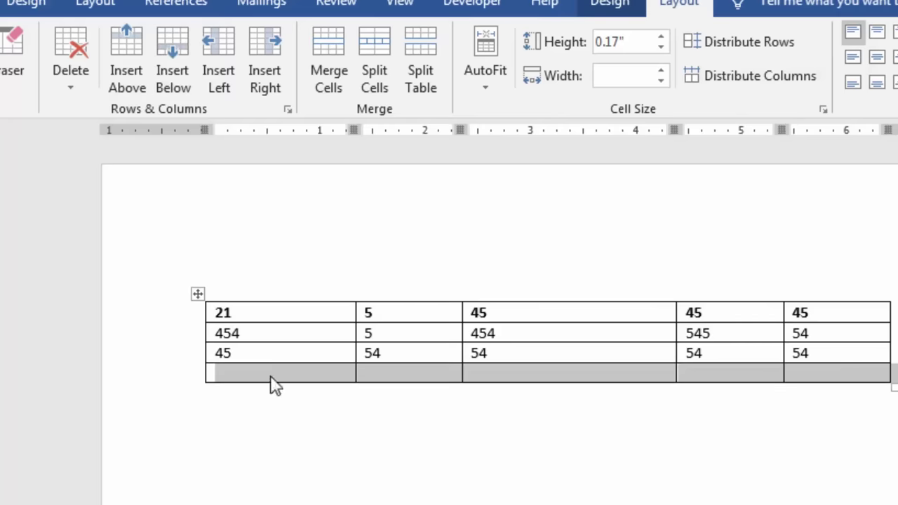
{"action": "left_click", "coordinate": [510, 366]}
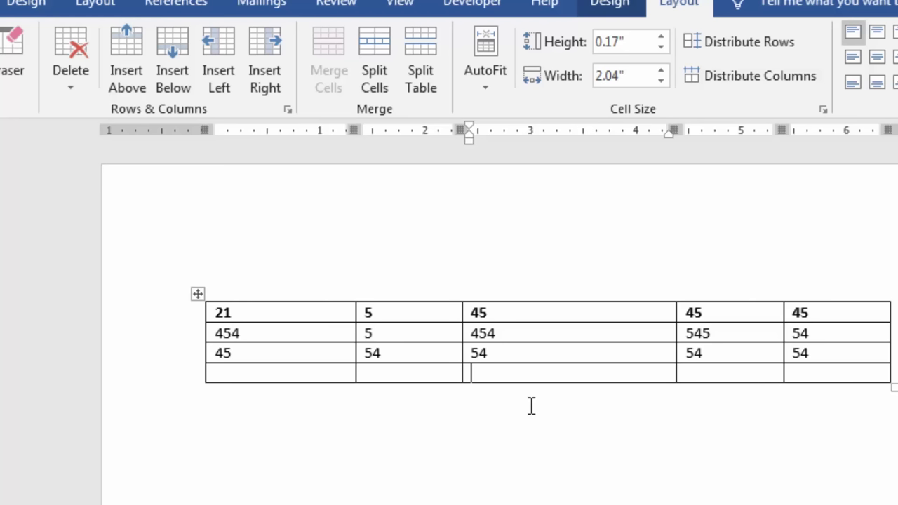
{"action": "left_click", "coordinate": [291, 370]}
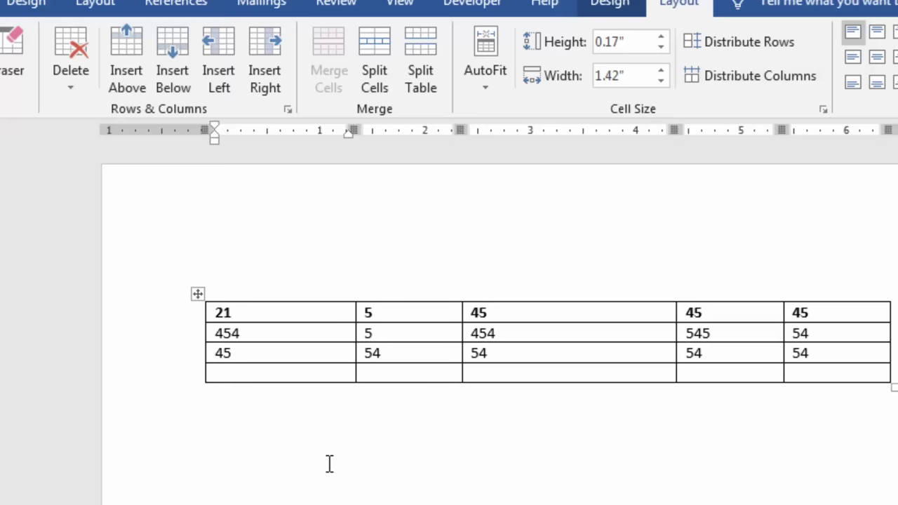
{"action": "key", "text": "F4"}
{"action": "key", "text": "F4"}
{"action": "key", "text": "F4"}
{"action": "key", "text": "F4"}
{"action": "key", "text": "F4"}
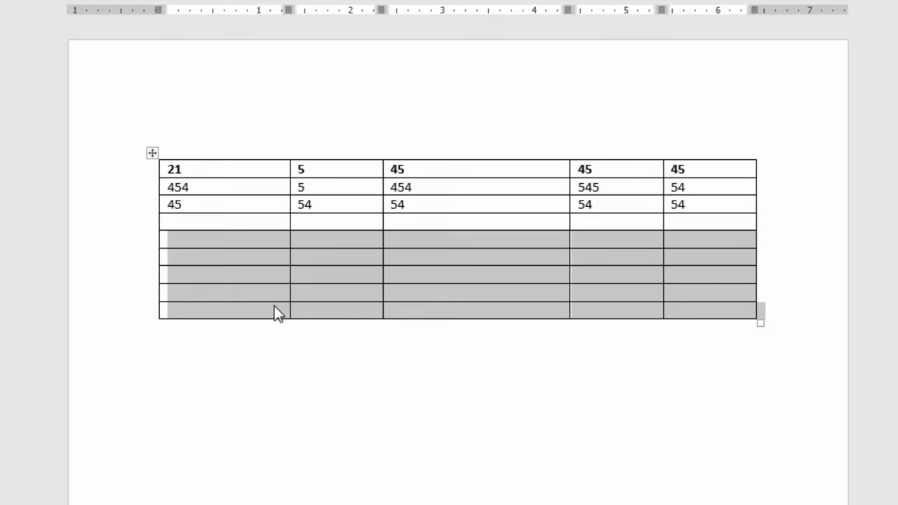
{"action": "left_click", "coordinate": [275, 314]}
{"action": "key", "text": "F4"}
{"action": "key", "text": "F4"}
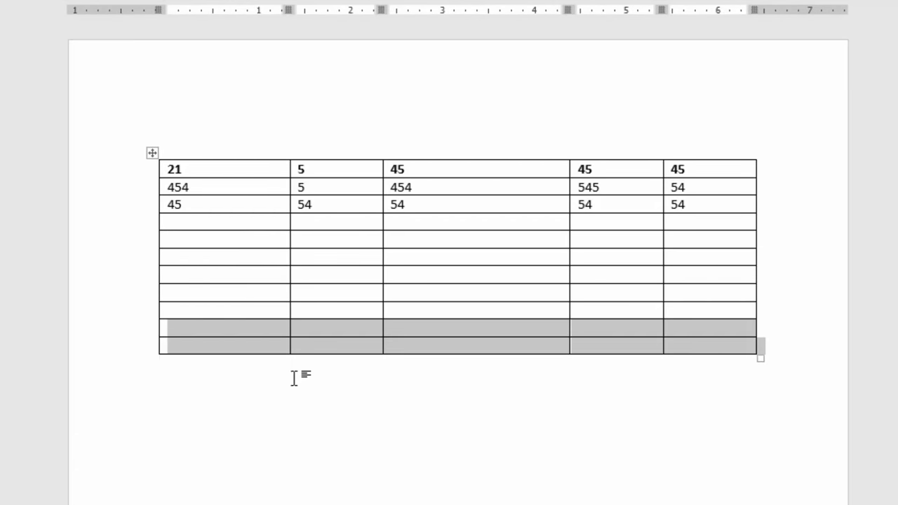
{"action": "key", "text": "F4"}
{"action": "key", "text": "F4"}
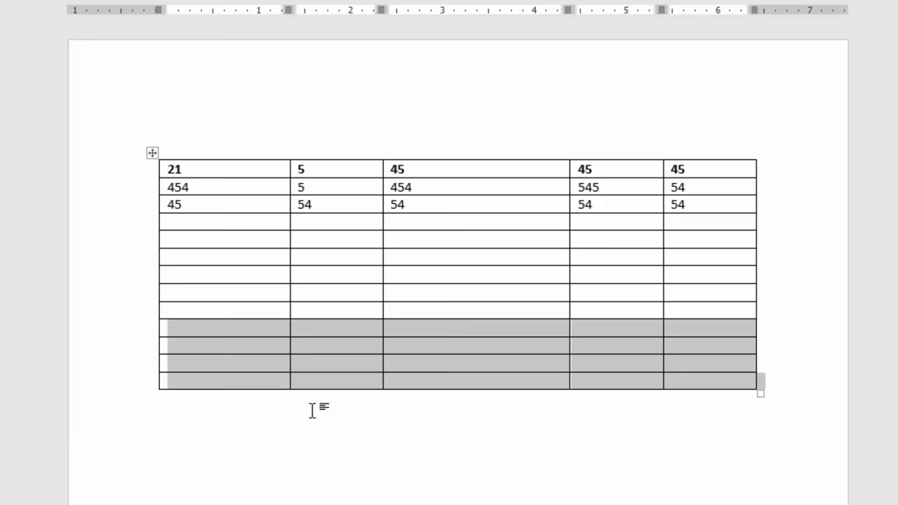
{"action": "key", "text": "F4"}
{"action": "key", "text": "F4"}
{"action": "key", "text": "F4"}
{"action": "key", "text": "F4"}
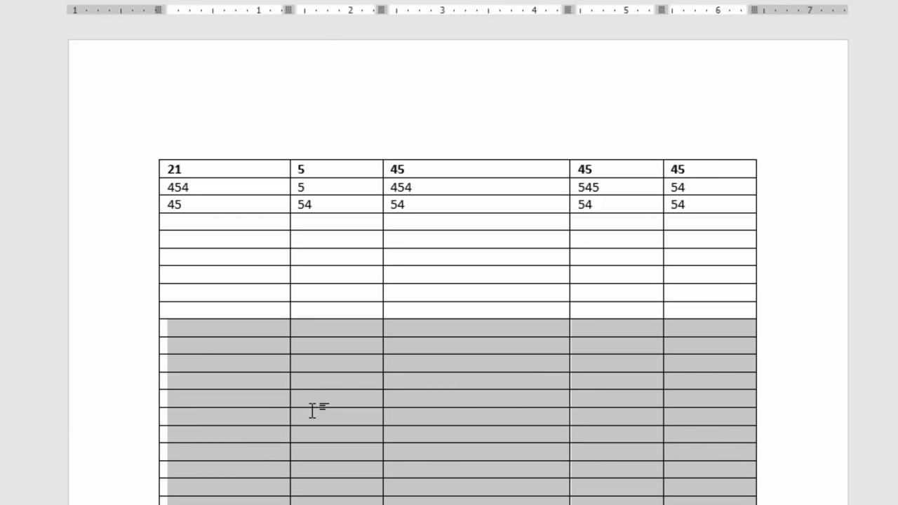
{"action": "scroll", "coordinate": [313, 411], "scroll_direction": "down", "scroll_amount": 5}
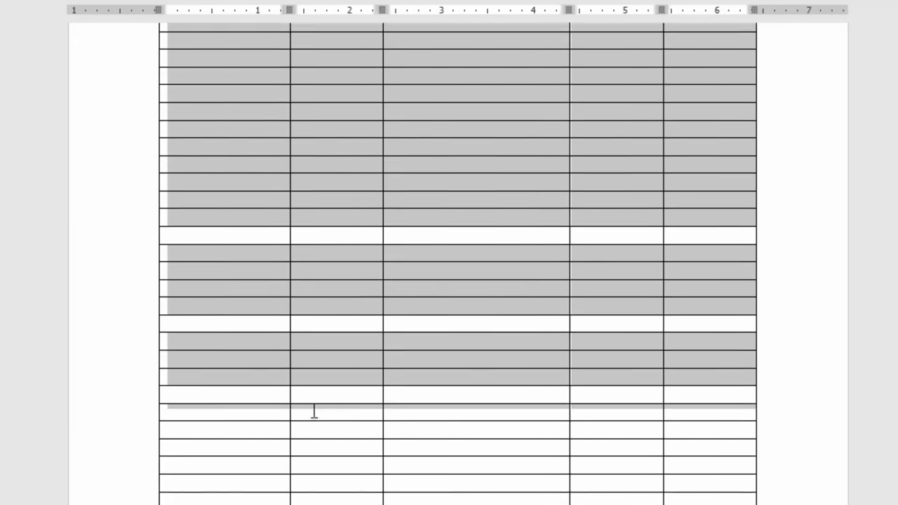
{"action": "scroll", "coordinate": [314, 410], "scroll_direction": "down", "scroll_amount": 5}
{"action": "scroll", "coordinate": [314, 412], "scroll_direction": "down", "scroll_amount": 5}
{"action": "scroll", "coordinate": [314, 411], "scroll_direction": "up", "scroll_amount": 5}
{"action": "scroll", "coordinate": [313, 409], "scroll_direction": "down", "scroll_amount": 5}
{"action": "scroll", "coordinate": [330, 379], "scroll_direction": "up", "scroll_amount": 2}
{"action": "scroll", "coordinate": [339, 346], "scroll_direction": "up", "scroll_amount": 3}
{"action": "scroll", "coordinate": [339, 347], "scroll_direction": "up", "scroll_amount": 5}
{"action": "scroll", "coordinate": [331, 349], "scroll_direction": "up", "scroll_amount": 5}
{"action": "left_click", "coordinate": [351, 172]}
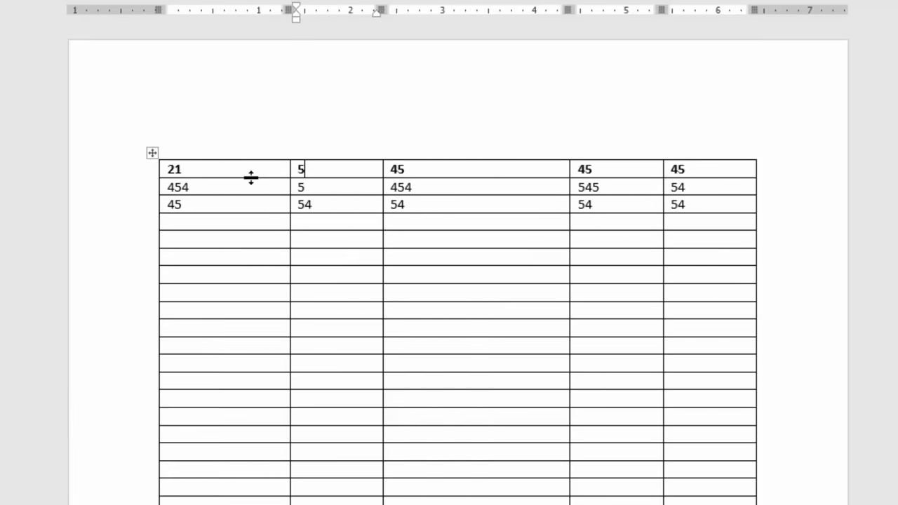
{"action": "left_click_drag", "start_coordinate": [177, 169], "coordinate": [674, 170]}
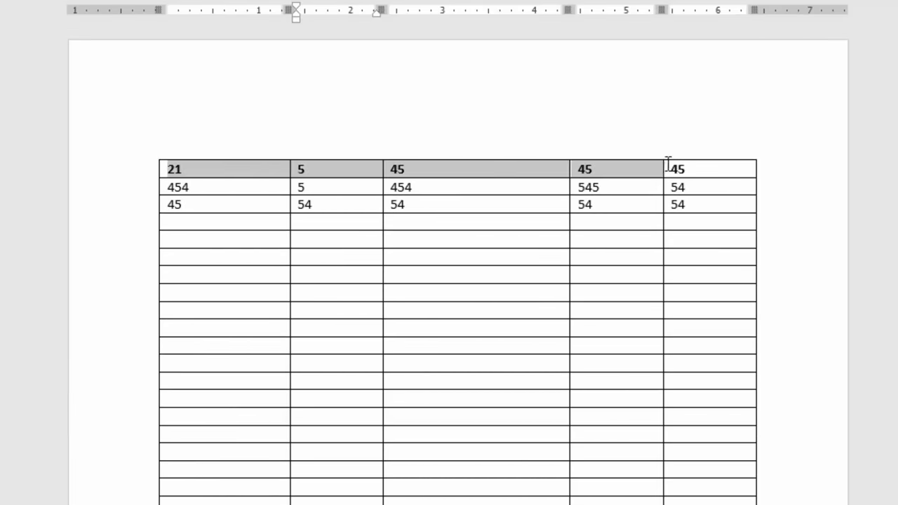
{"action": "scroll", "coordinate": [581, 292], "scroll_direction": "down", "scroll_amount": 5}
{"action": "scroll", "coordinate": [581, 295], "scroll_direction": "down", "scroll_amount": 5}
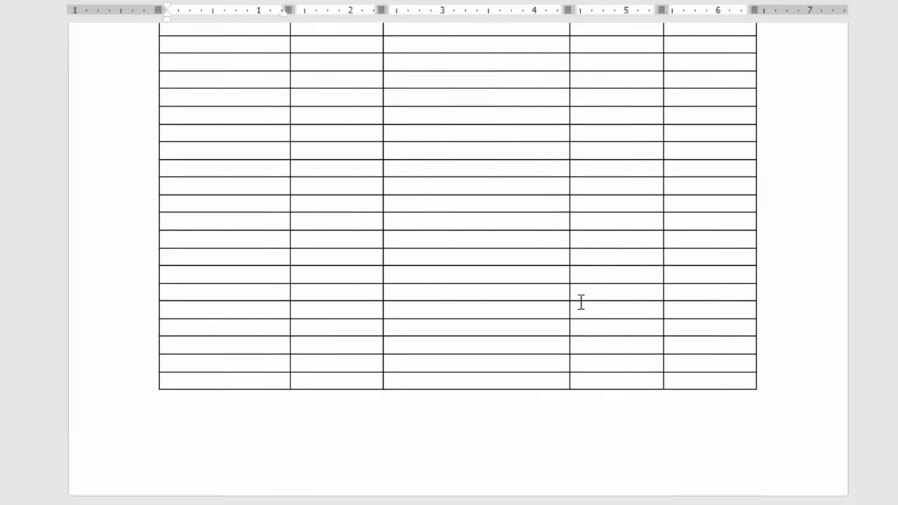
{"action": "scroll", "coordinate": [581, 300], "scroll_direction": "down", "scroll_amount": 5}
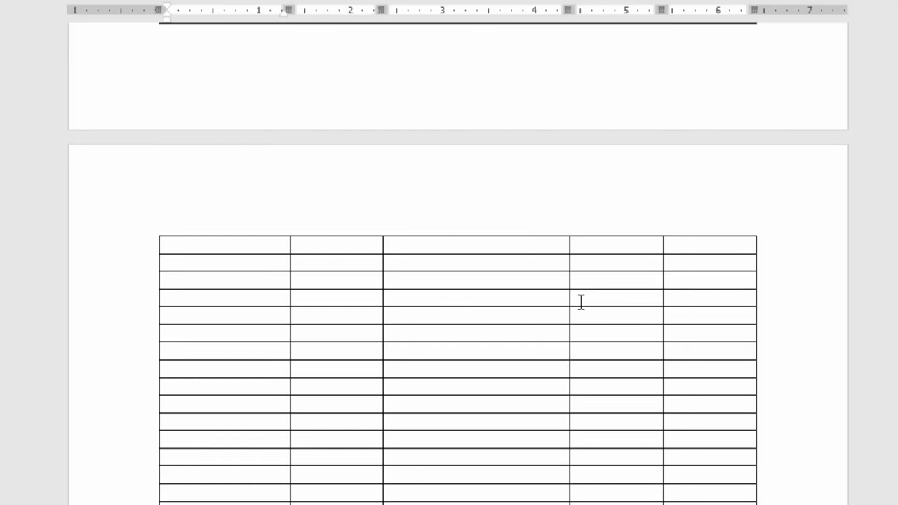
{"action": "scroll", "coordinate": [581, 302], "scroll_direction": "up", "scroll_amount": 5}
{"action": "scroll", "coordinate": [579, 302], "scroll_direction": "up", "scroll_amount": 10}
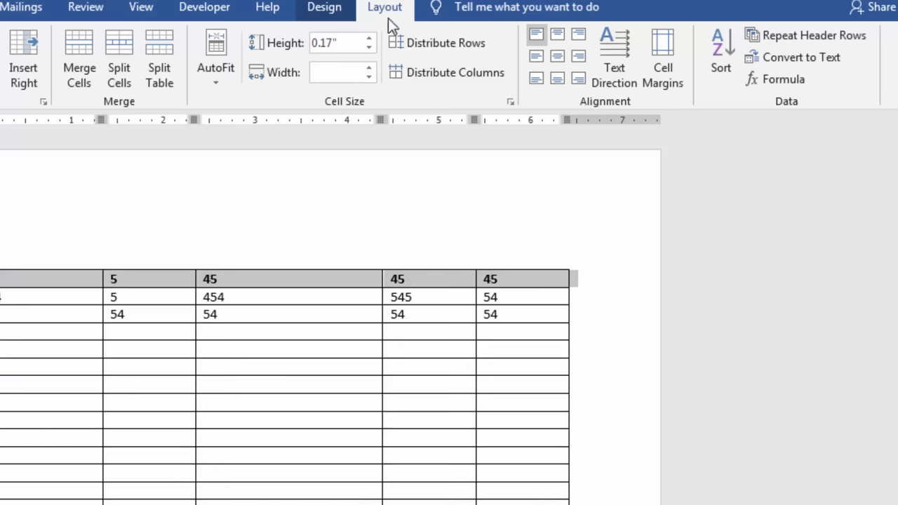
- Turn on Repeat Header Rows for the marks table and scroll down to check the next page
{"action": "left_click", "coordinate": [807, 40]}
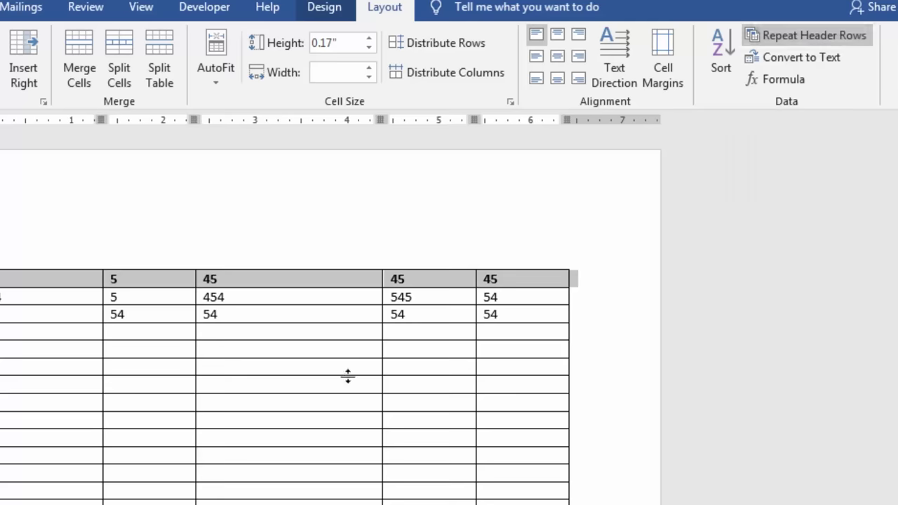
{"action": "left_click", "coordinate": [350, 352]}
{"action": "scroll", "coordinate": [349, 351], "scroll_direction": "down", "scroll_amount": 5}
{"action": "scroll", "coordinate": [350, 351], "scroll_direction": "down", "scroll_amount": 3}
{"action": "scroll", "coordinate": [349, 352], "scroll_direction": "down", "scroll_amount": 5}
{"action": "scroll", "coordinate": [350, 352], "scroll_direction": "down", "scroll_amount": 4}
{"action": "scroll", "coordinate": [350, 352], "scroll_direction": "down", "scroll_amount": 3}
{"action": "scroll", "coordinate": [349, 351], "scroll_direction": "down", "scroll_amount": 3}
{"action": "scroll", "coordinate": [350, 352], "scroll_direction": "down", "scroll_amount": 1}
{"action": "scroll", "coordinate": [350, 352], "scroll_direction": "down", "scroll_amount": 2}
{"action": "scroll", "coordinate": [350, 351], "scroll_direction": "up", "scroll_amount": 3}
{"action": "scroll", "coordinate": [349, 352], "scroll_direction": "down", "scroll_amount": 5}
{"action": "scroll", "coordinate": [349, 352], "scroll_direction": "up", "scroll_amount": 4}
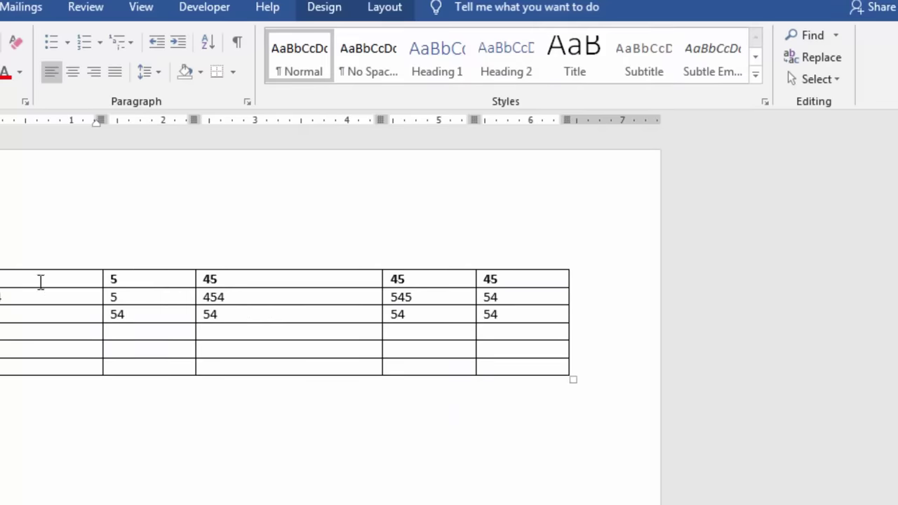
- Select the whole marks table and remove it with Delete Table
{"action": "left_click", "coordinate": [278, 279]}
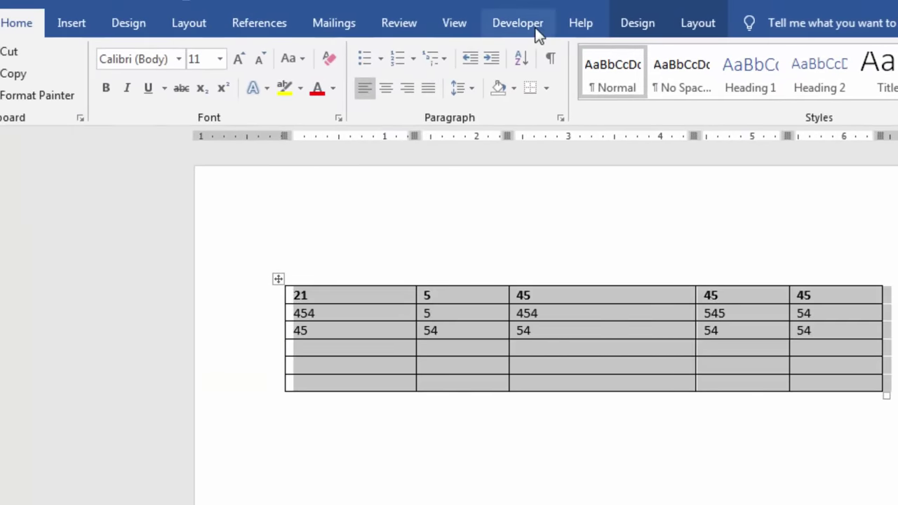
{"action": "left_click", "coordinate": [699, 23]}
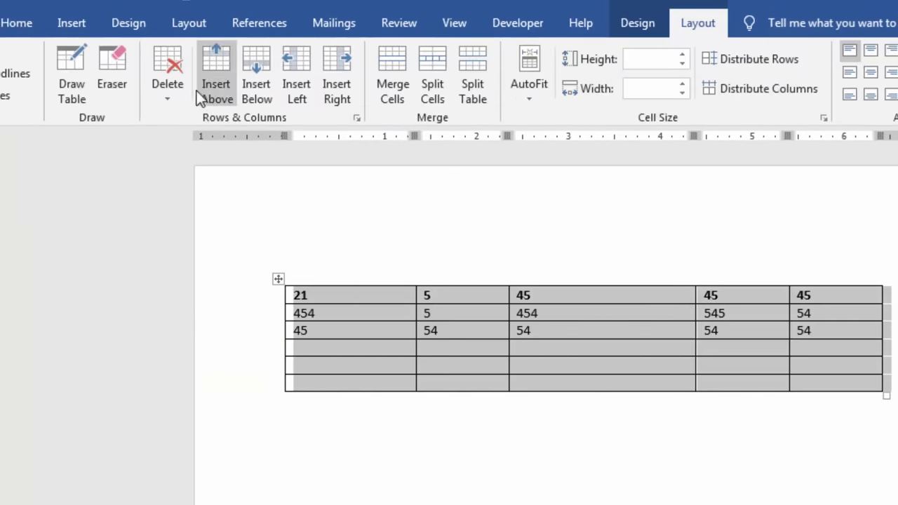
{"action": "left_click", "coordinate": [166, 100]}
{"action": "left_click", "coordinate": [189, 188]}
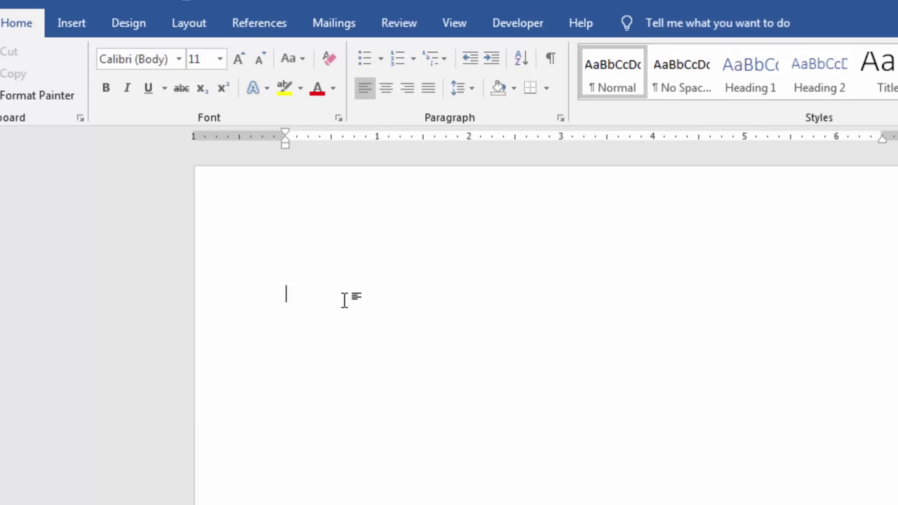
- Generate sample paragraphs with =rand() and add a blank line above the first one
{"action": "key", "text": "Return"}
{"action": "key", "text": "BackSpace"}
{"action": "type", "text": "=rand()"}
{"action": "key", "text": "Return"}
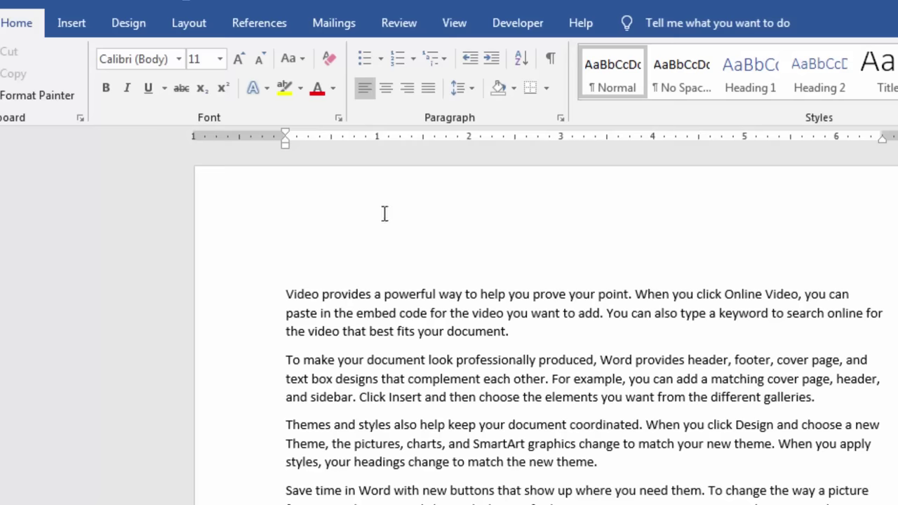
{"action": "left_click", "coordinate": [286, 294]}
{"action": "key", "text": "Return"}
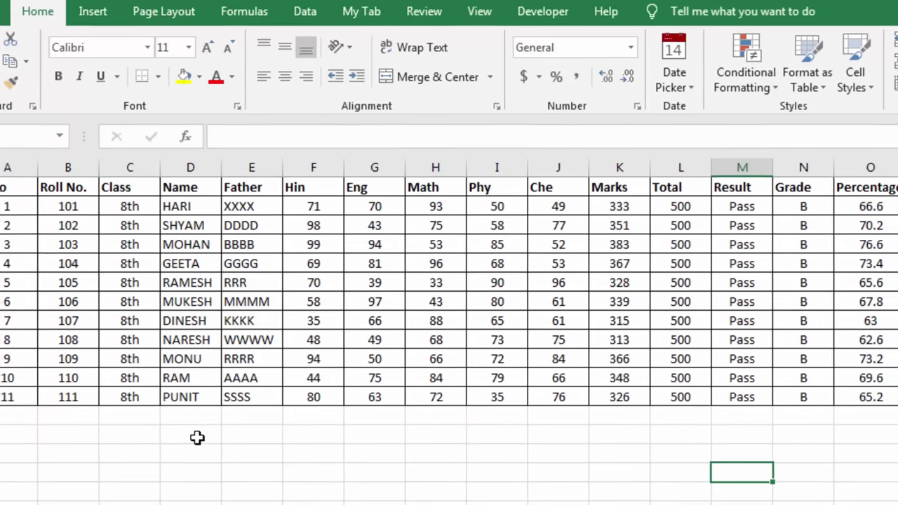
- Review the STUDENT TABLE sheet's Roll No., Name, Father and Hin headings and first student rows
{"action": "left_click_drag", "start_coordinate": [21, 222], "coordinate": [82, 222]}
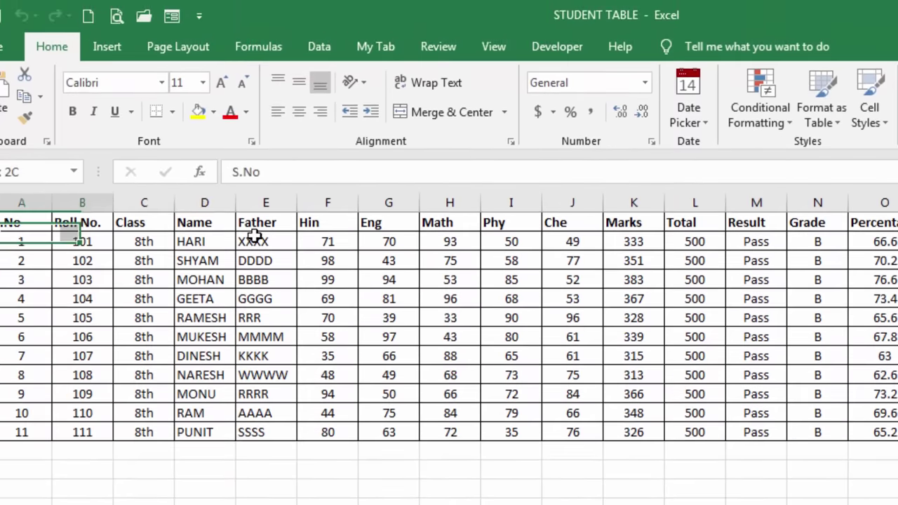
{"action": "left_click_drag", "start_coordinate": [254, 238], "coordinate": [593, 261]}
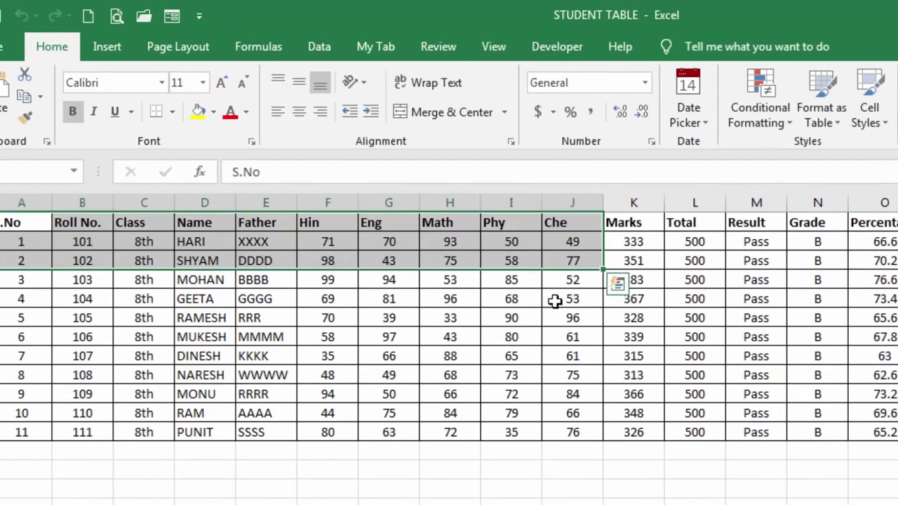
{"action": "left_click", "coordinate": [194, 307]}
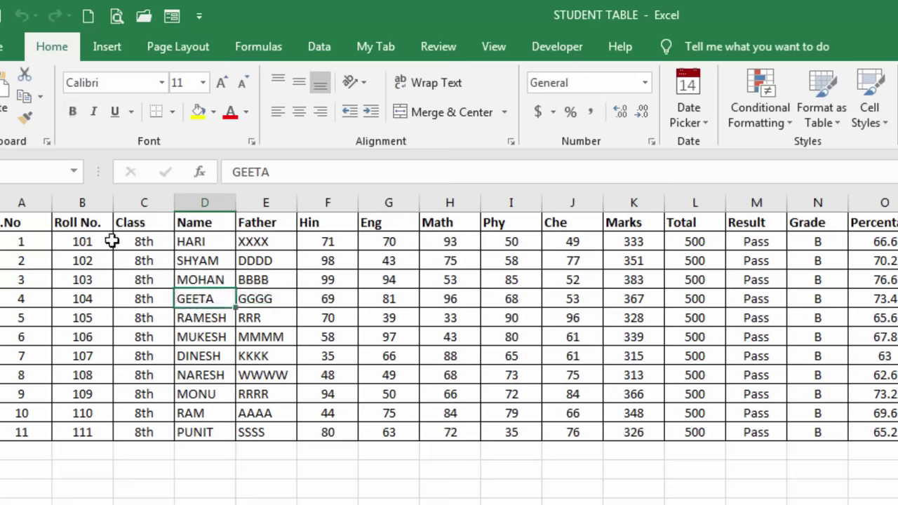
{"action": "left_click", "coordinate": [84, 223]}
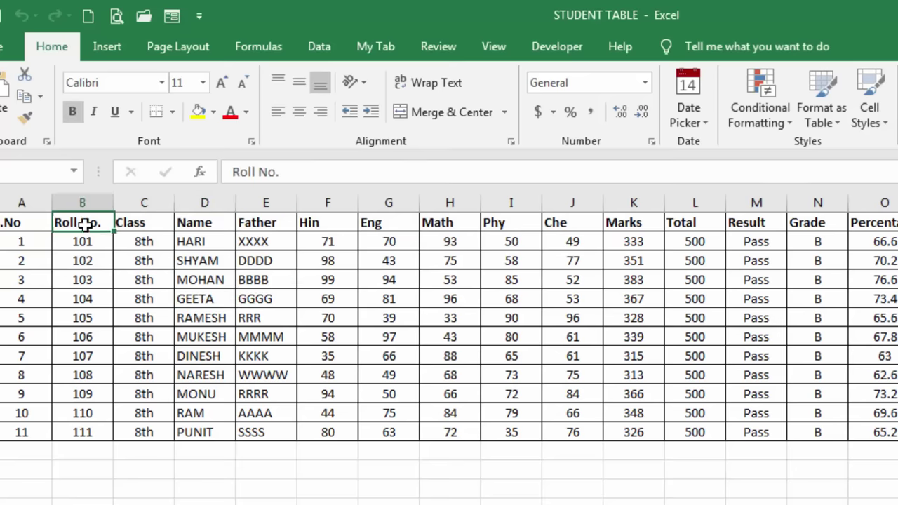
{"action": "left_click", "coordinate": [186, 224]}
{"action": "left_click", "coordinate": [252, 224]}
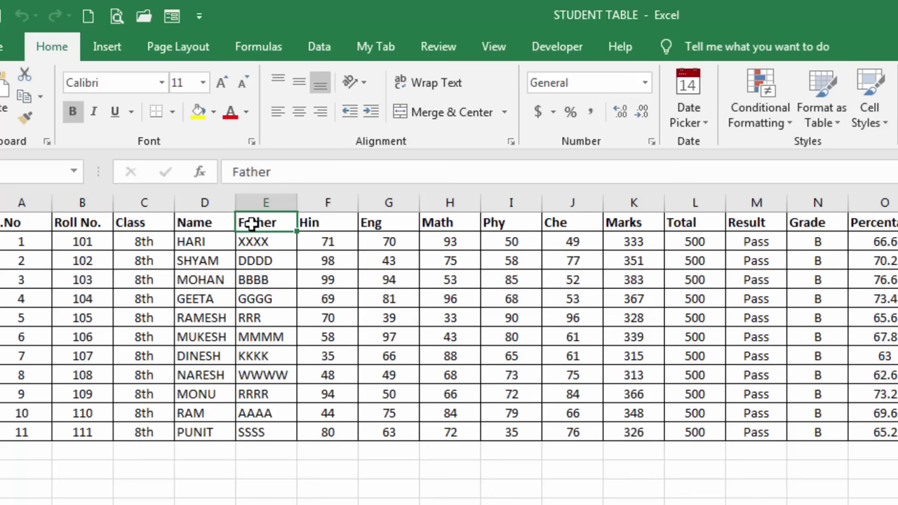
{"action": "left_click_drag", "start_coordinate": [82, 229], "coordinate": [263, 242]}
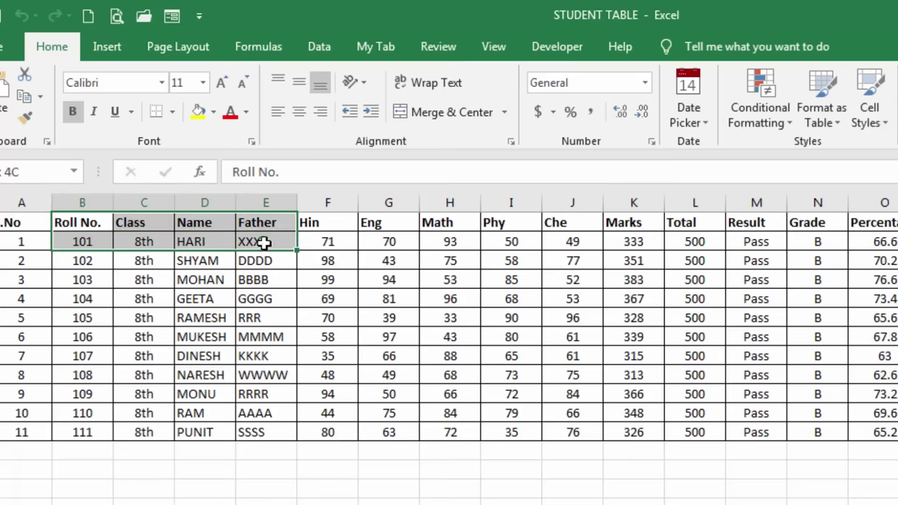
{"action": "left_click", "coordinate": [264, 296]}
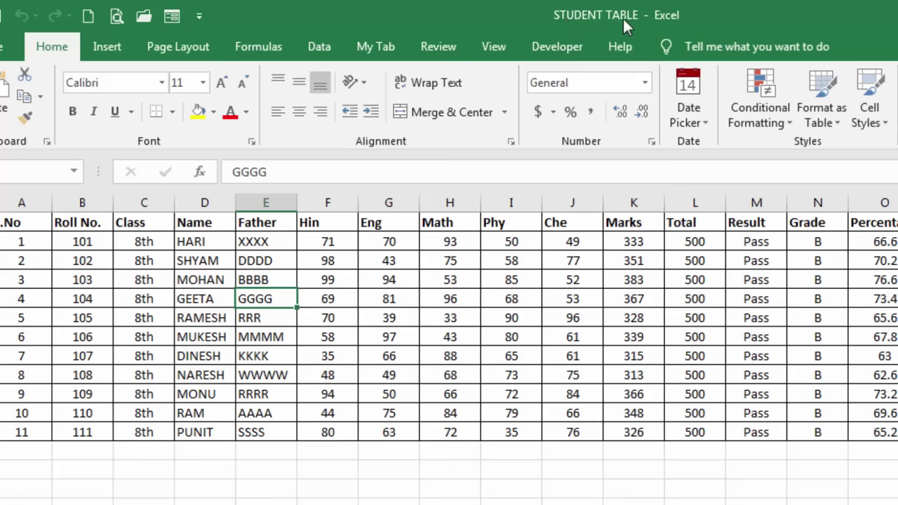
{"action": "left_click", "coordinate": [347, 295]}
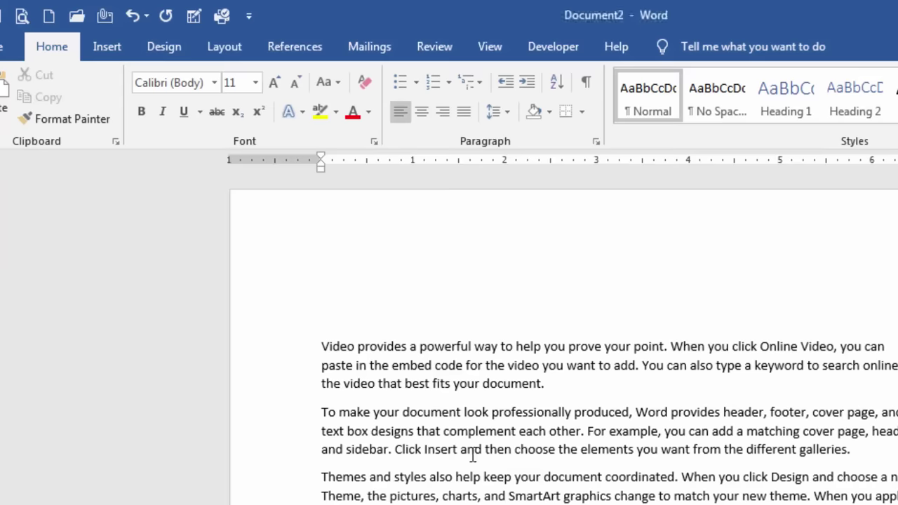
- Use the STUDENT TABLE workbook from Documents as an existing recipient list, choosing Sheet1$
{"action": "left_click", "coordinate": [371, 47]}
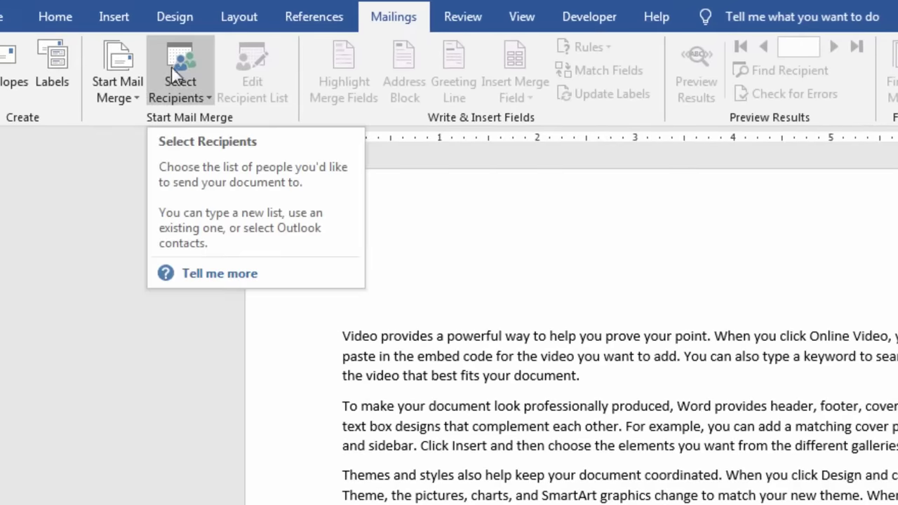
{"action": "left_click", "coordinate": [206, 101]}
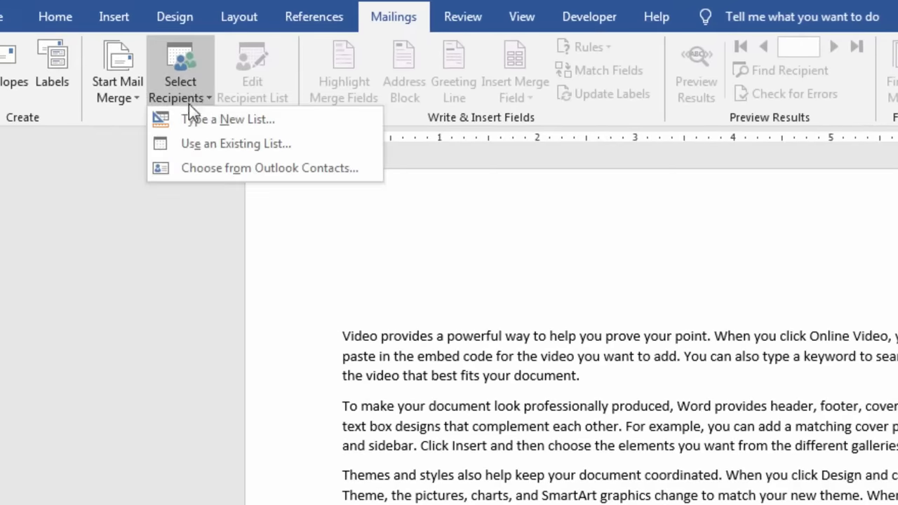
{"action": "left_click", "coordinate": [261, 146]}
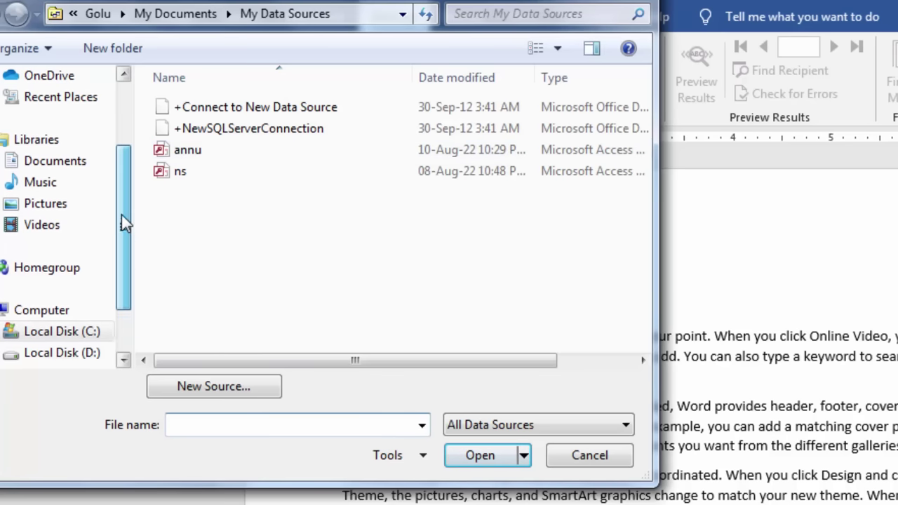
{"action": "left_click_drag", "start_coordinate": [127, 232], "coordinate": [124, 218]}
{"action": "left_click", "coordinate": [70, 186]}
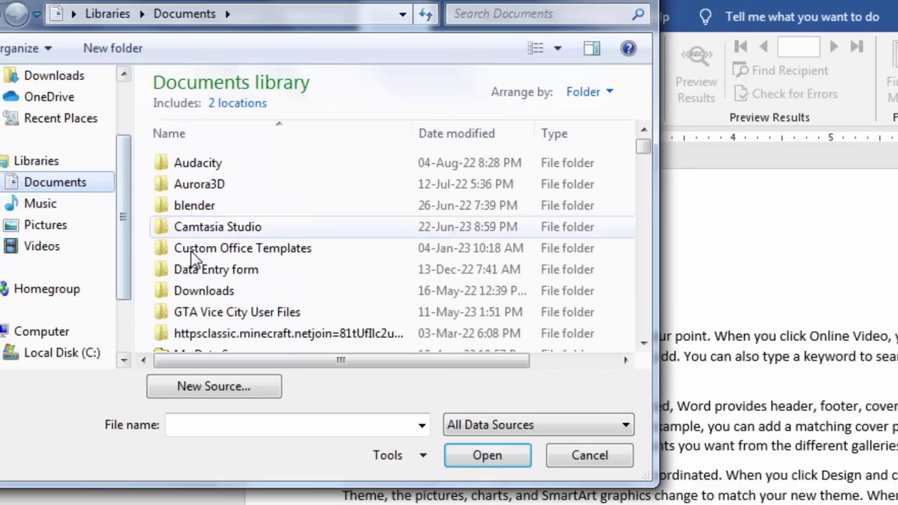
{"action": "left_click", "coordinate": [232, 290]}
{"action": "type", "text": "s"}
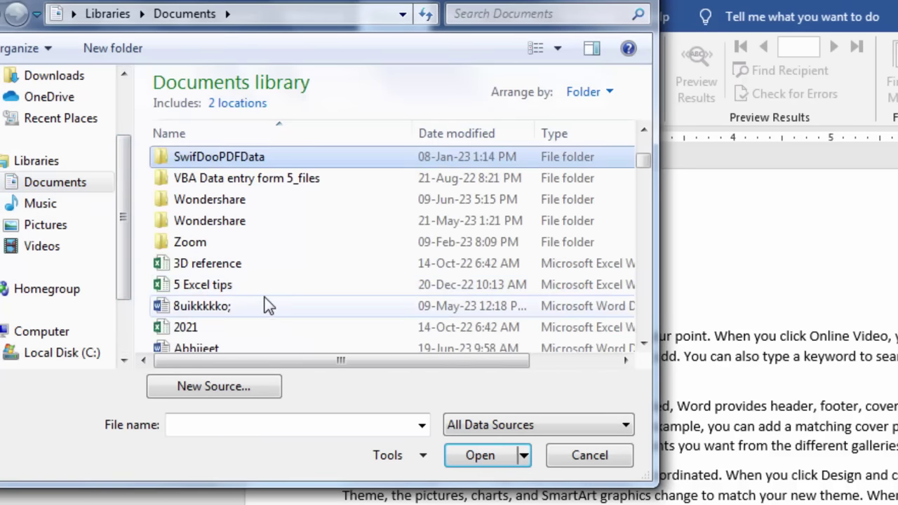
{"action": "type", "text": "ample"}
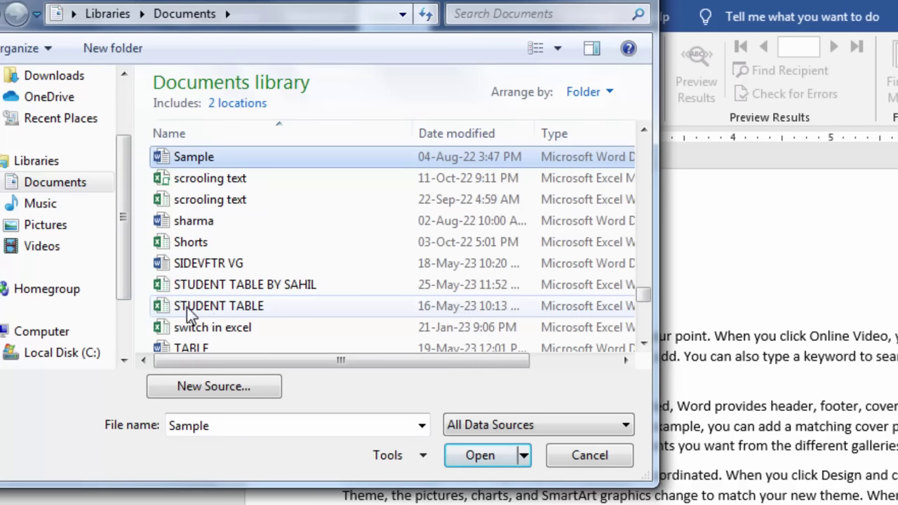
{"action": "left_click", "coordinate": [186, 307]}
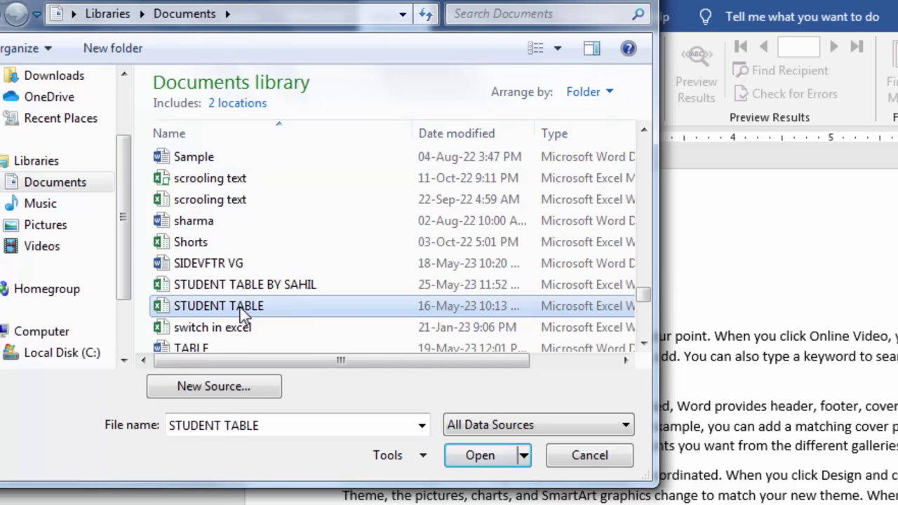
{"action": "left_click", "coordinate": [484, 456]}
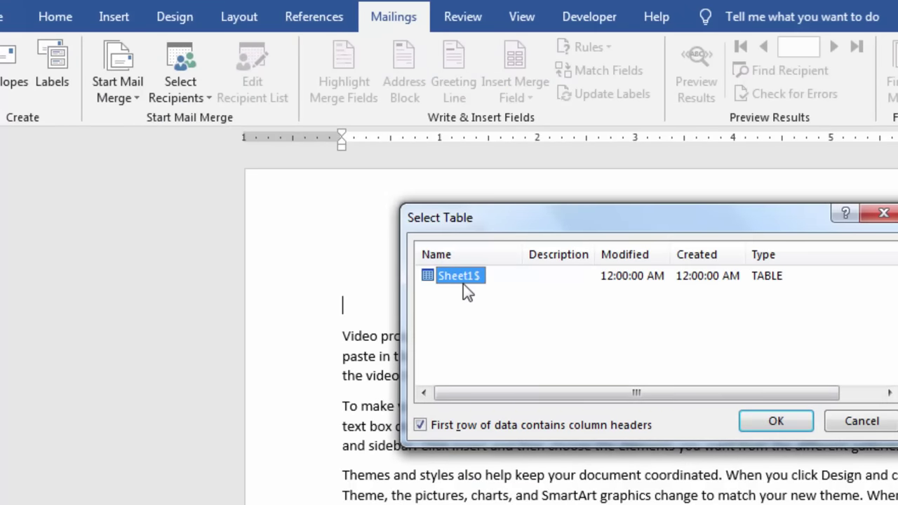
{"action": "left_click", "coordinate": [753, 421]}
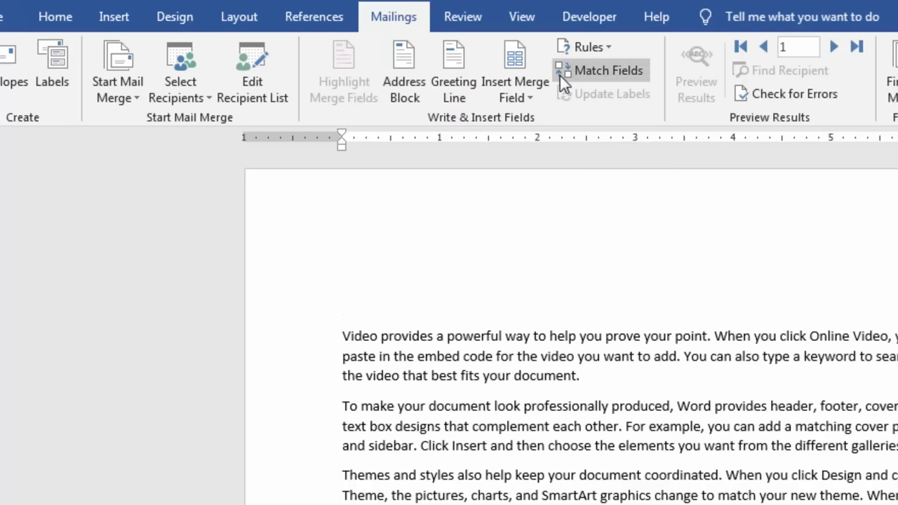
- Insert the «Name» and «Roll_No» merge fields on separate lines
{"action": "left_click", "coordinate": [531, 97]}
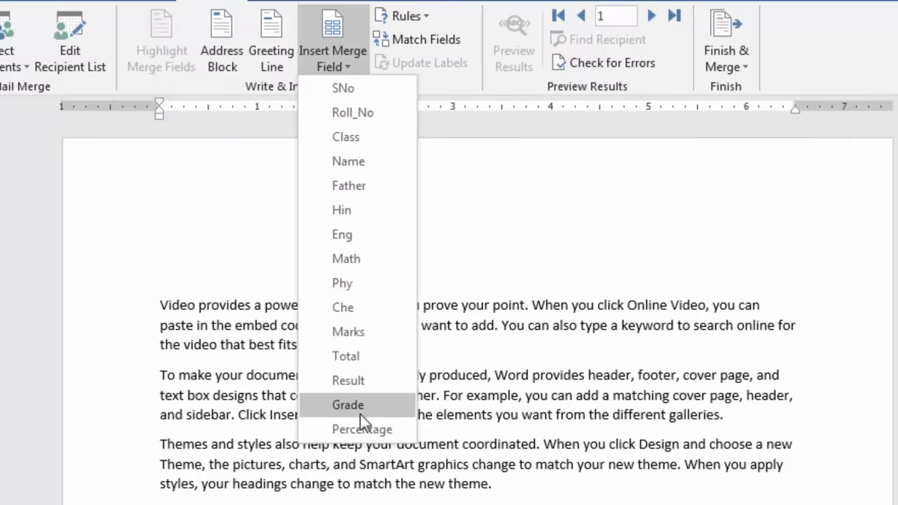
{"action": "left_click", "coordinate": [443, 267]}
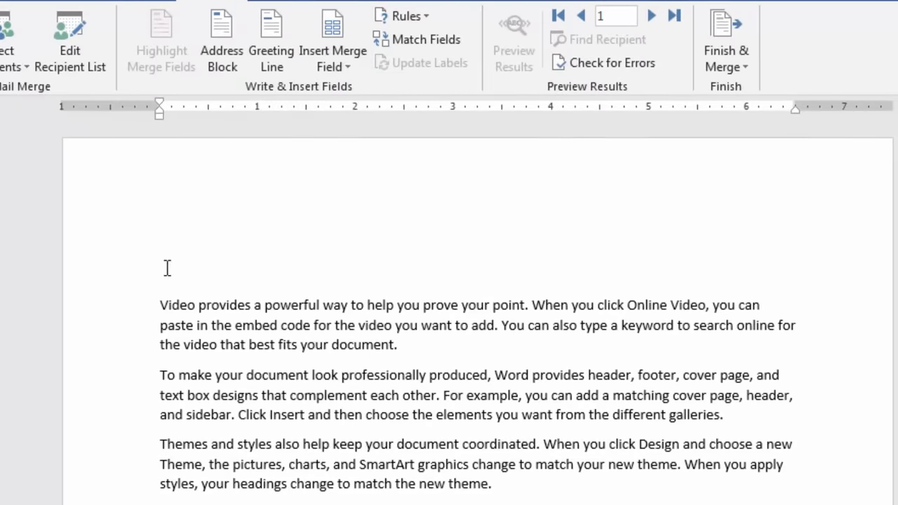
{"action": "left_click", "coordinate": [344, 65]}
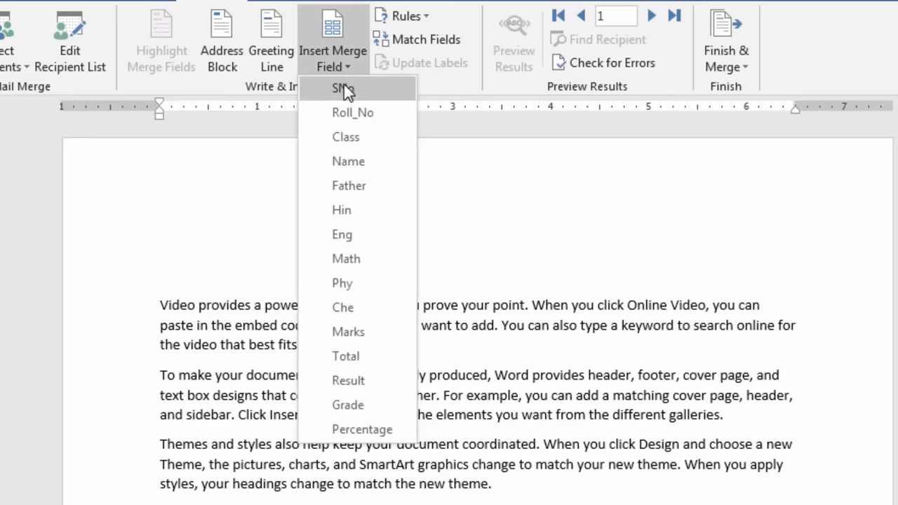
{"action": "left_click", "coordinate": [344, 162]}
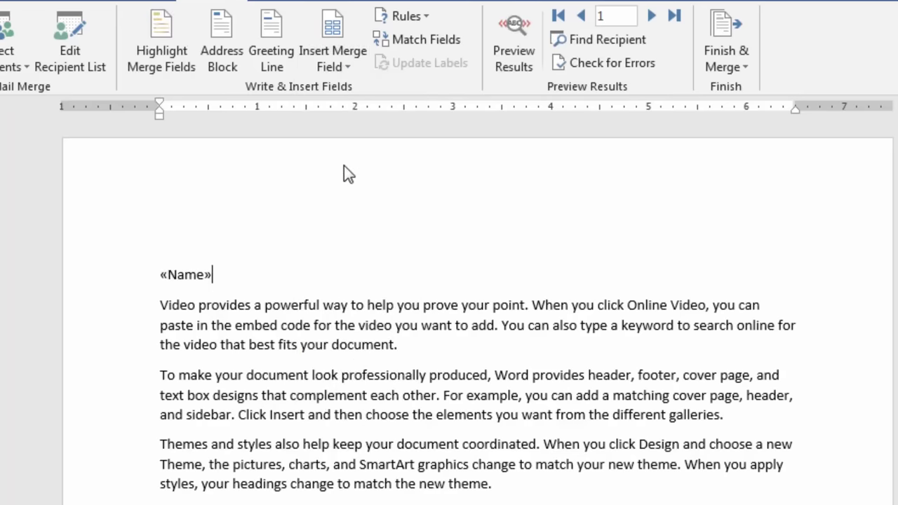
{"action": "key", "text": "Return"}
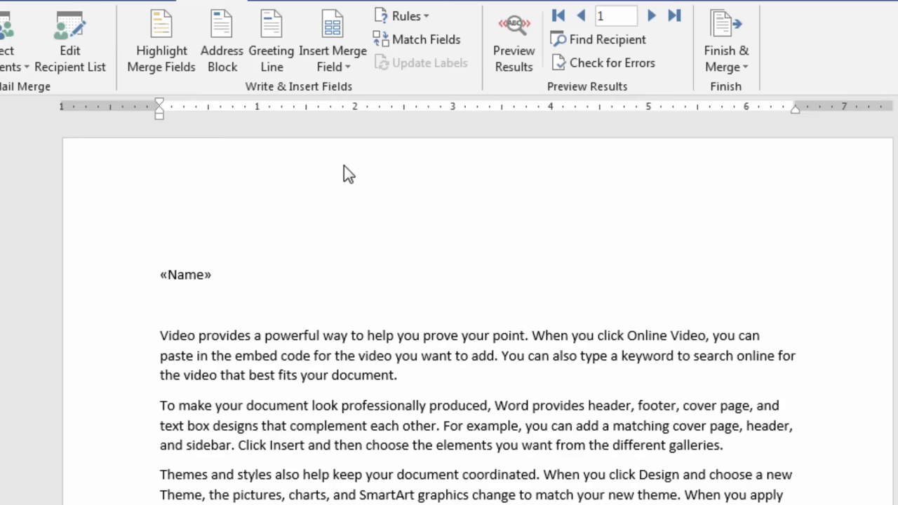
{"action": "left_click", "coordinate": [350, 70]}
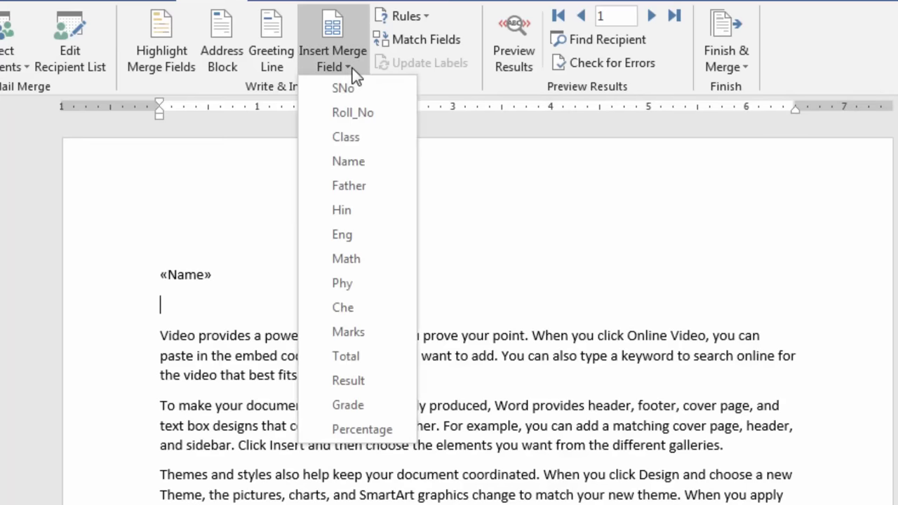
{"action": "left_click", "coordinate": [354, 113]}
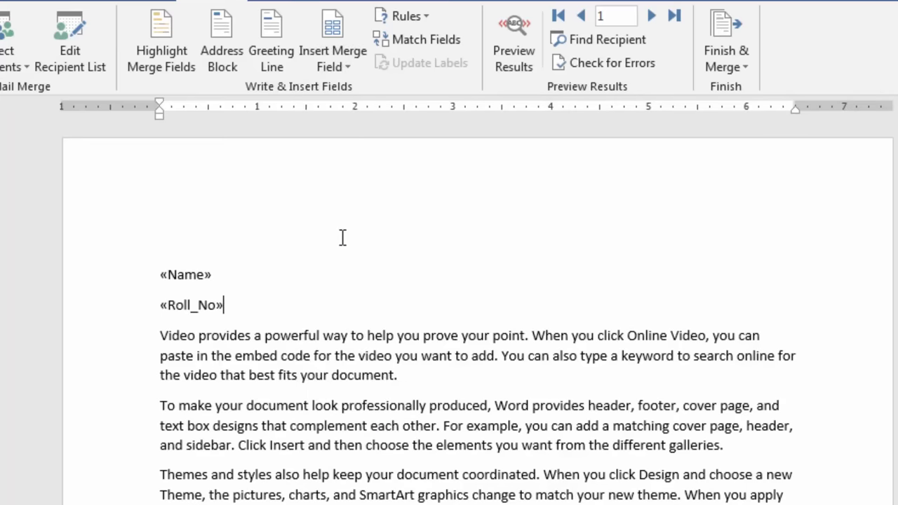
{"action": "key", "text": "Return"}
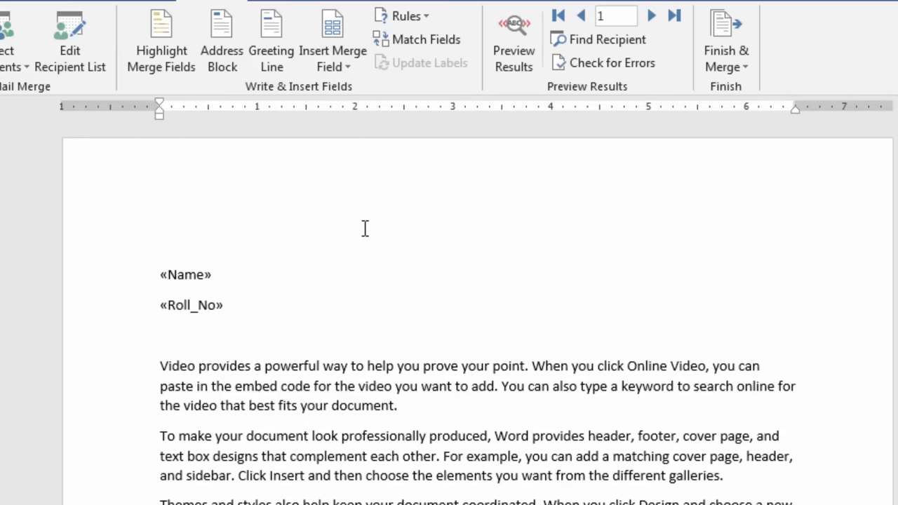
- Add the «Father» and «Class» merge fields on their own lines below
{"action": "left_click", "coordinate": [348, 71]}
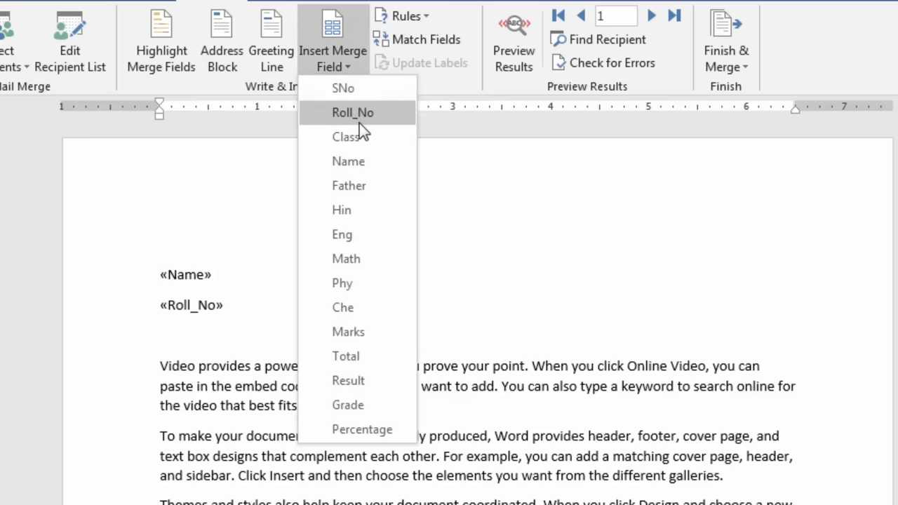
{"action": "left_click", "coordinate": [365, 184]}
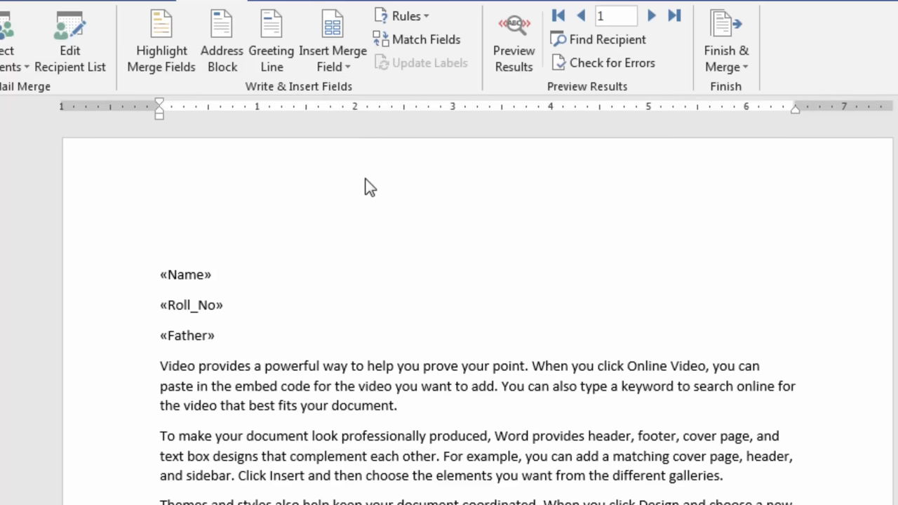
{"action": "key", "text": "Return"}
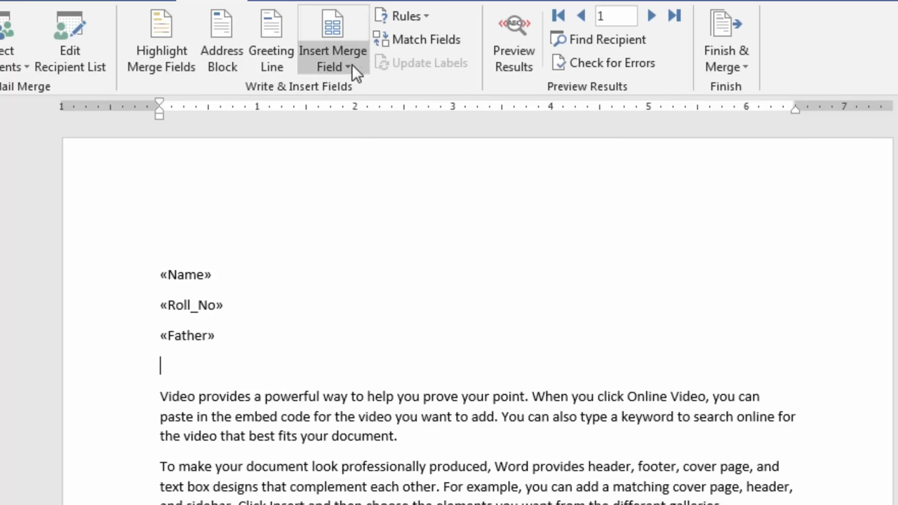
{"action": "left_click", "coordinate": [348, 69]}
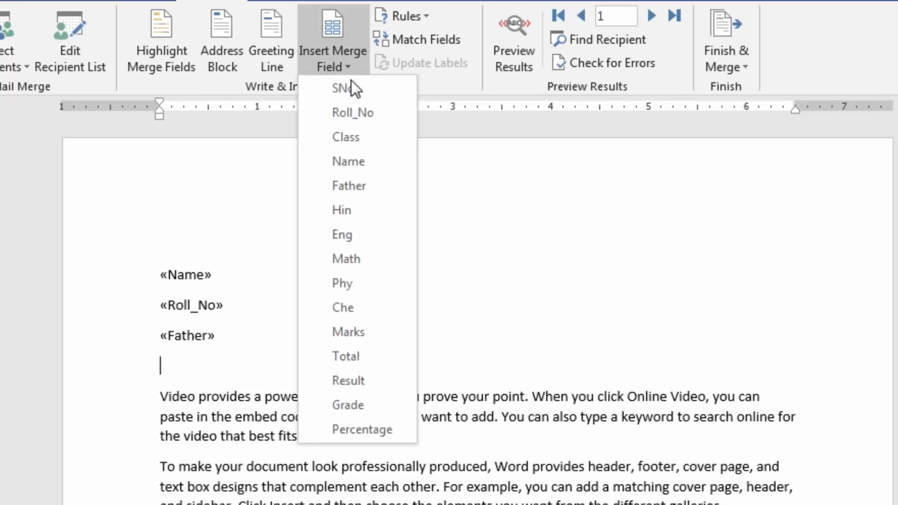
{"action": "left_click", "coordinate": [360, 138]}
{"action": "key", "text": "Return"}
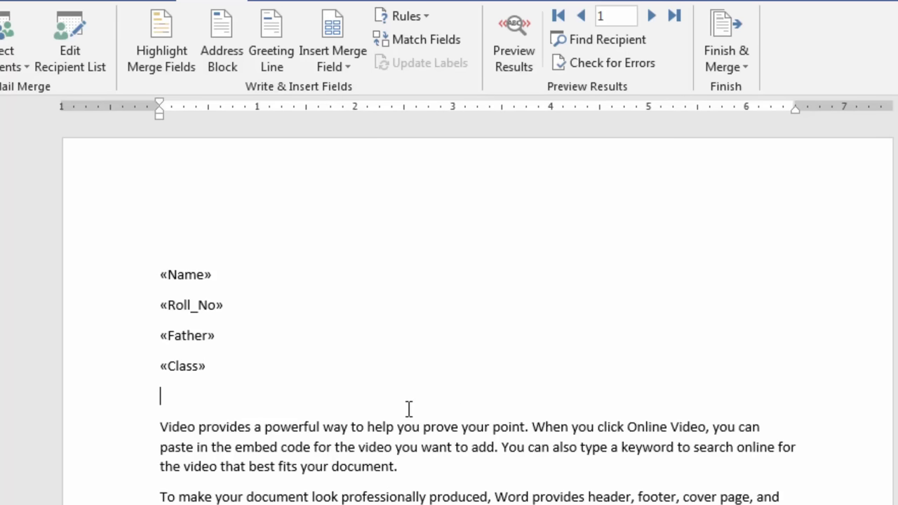
- Type the greeting 'Dear' followed by the «Name» merge field
{"action": "type", "text": "Dear"}
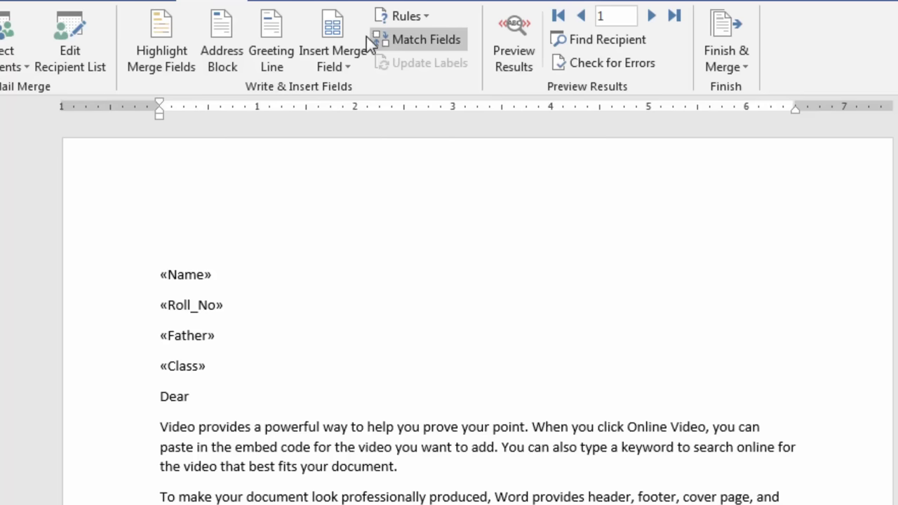
{"action": "left_click", "coordinate": [349, 65]}
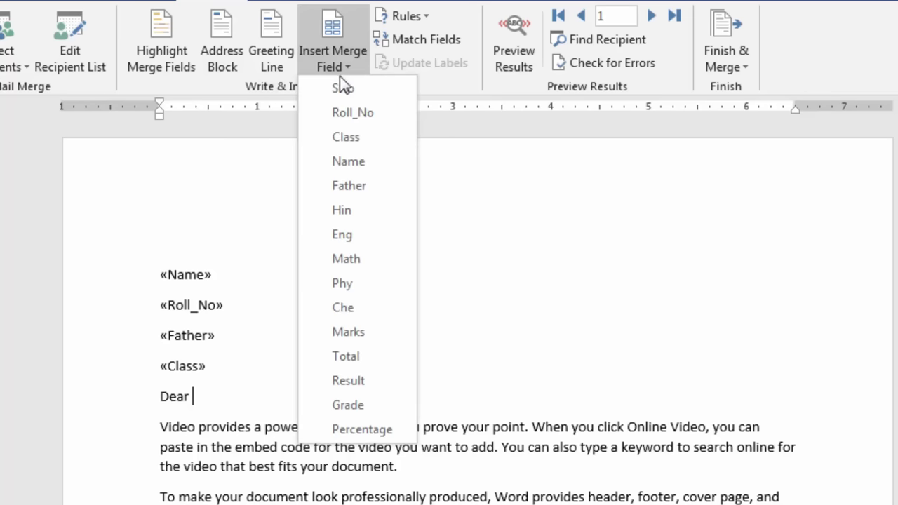
{"action": "left_click", "coordinate": [357, 162]}
{"action": "left_click", "coordinate": [318, 381]}
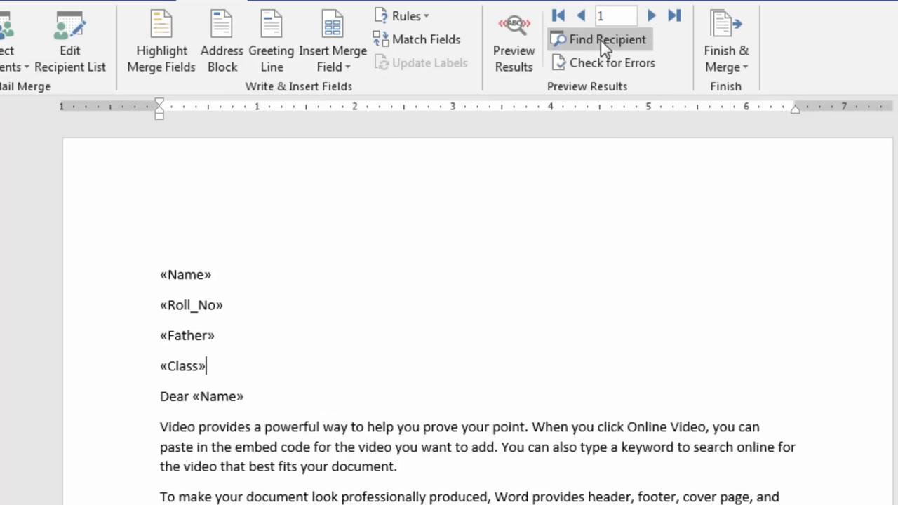
- Preview the letter filled with the first student's details
{"action": "left_click", "coordinate": [517, 28]}
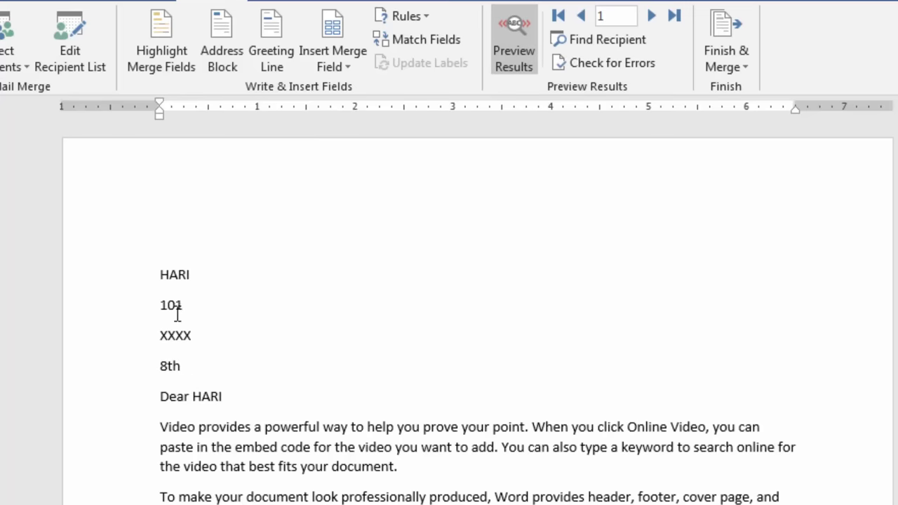
{"action": "scroll", "coordinate": [236, 294], "scroll_direction": "down", "scroll_amount": 5}
{"action": "scroll", "coordinate": [282, 363], "scroll_direction": "down", "scroll_amount": 2}
{"action": "scroll", "coordinate": [283, 363], "scroll_direction": "up", "scroll_amount": 5}
{"action": "scroll", "coordinate": [284, 357], "scroll_direction": "up", "scroll_amount": 2}
- Merge all records into a new document of individual editable letters
{"action": "left_click", "coordinate": [726, 41]}
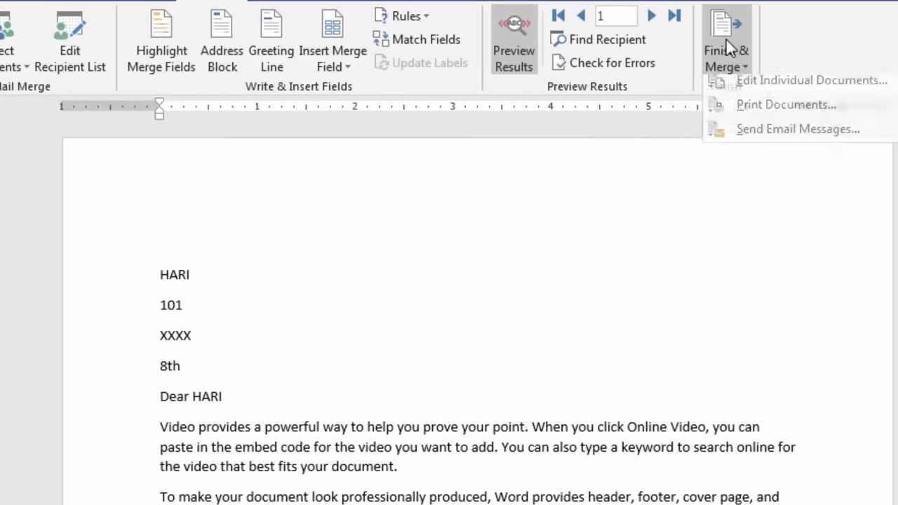
{"action": "left_click", "coordinate": [769, 90]}
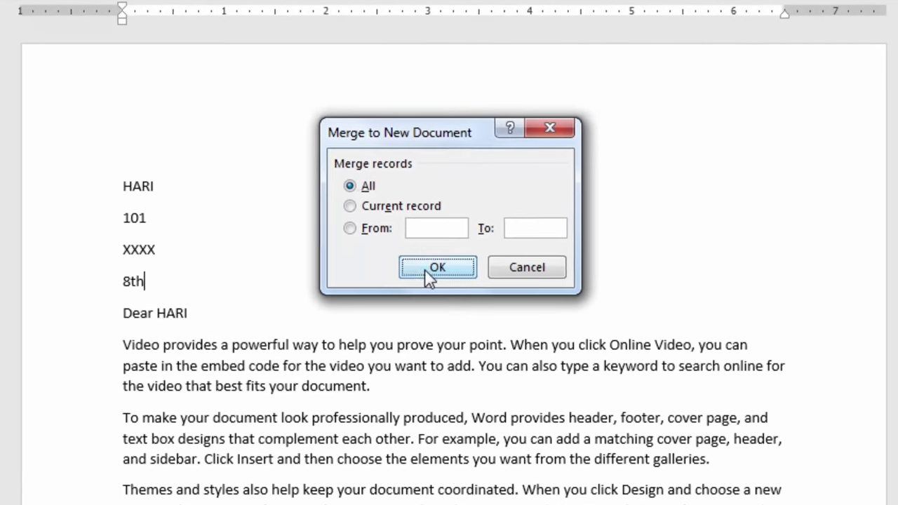
{"action": "left_click", "coordinate": [449, 357]}
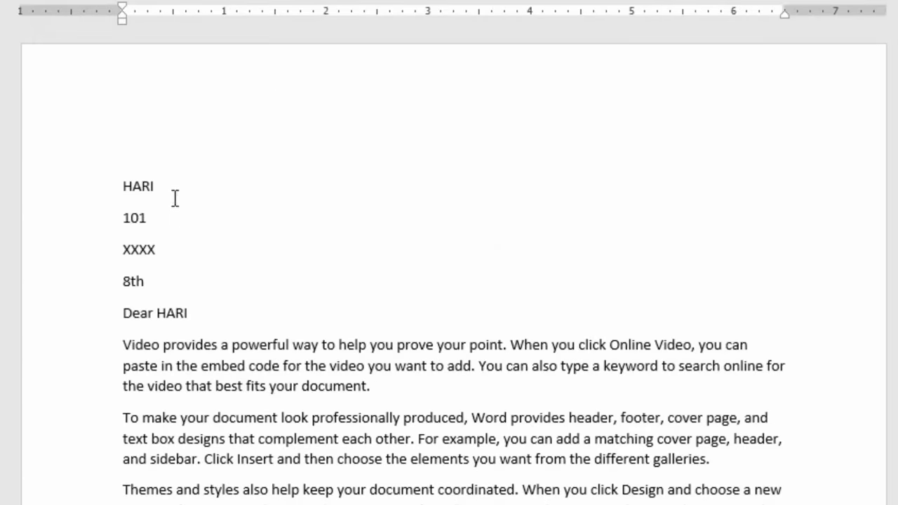
{"action": "scroll", "coordinate": [171, 217], "scroll_direction": "down", "scroll_amount": 2}
{"action": "scroll", "coordinate": [173, 227], "scroll_direction": "down", "scroll_amount": 3}
{"action": "scroll", "coordinate": [172, 227], "scroll_direction": "down", "scroll_amount": 5}
{"action": "scroll", "coordinate": [174, 229], "scroll_direction": "down", "scroll_amount": 5}
{"action": "scroll", "coordinate": [174, 230], "scroll_direction": "down", "scroll_amount": 5}
{"action": "scroll", "coordinate": [227, 238], "scroll_direction": "down", "scroll_amount": 1}
{"action": "scroll", "coordinate": [227, 239], "scroll_direction": "down", "scroll_amount": 8}
{"action": "scroll", "coordinate": [227, 239], "scroll_direction": "down", "scroll_amount": 8}
{"action": "scroll", "coordinate": [227, 238], "scroll_direction": "down", "scroll_amount": 6}
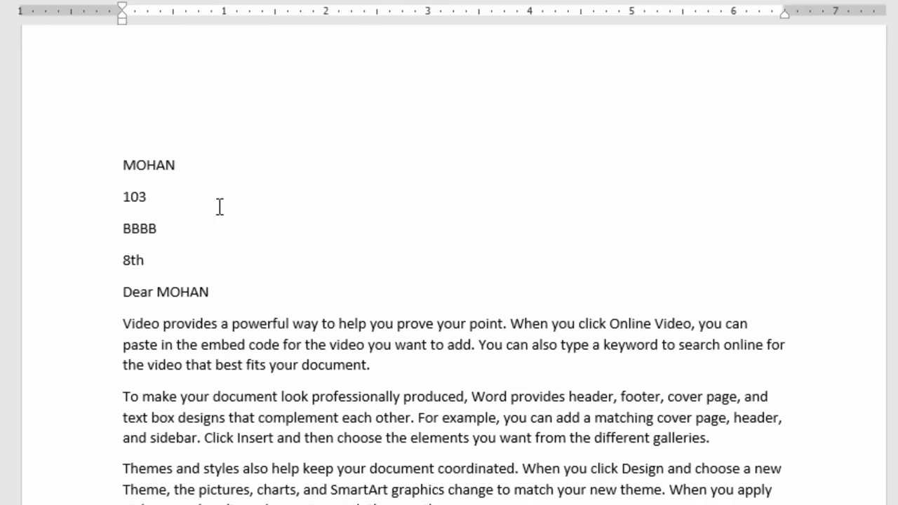
{"action": "scroll", "coordinate": [294, 287], "scroll_direction": "down", "scroll_amount": 2}
{"action": "scroll", "coordinate": [294, 288], "scroll_direction": "down", "scroll_amount": 6}
{"action": "scroll", "coordinate": [293, 287], "scroll_direction": "down", "scroll_amount": 5}
{"action": "scroll", "coordinate": [294, 288], "scroll_direction": "down", "scroll_amount": 3}
{"action": "scroll", "coordinate": [293, 288], "scroll_direction": "down", "scroll_amount": 6}
{"action": "scroll", "coordinate": [294, 288], "scroll_direction": "down", "scroll_amount": 6}
{"action": "scroll", "coordinate": [293, 287], "scroll_direction": "down", "scroll_amount": 7}
{"action": "scroll", "coordinate": [294, 291], "scroll_direction": "down", "scroll_amount": 6}
{"action": "scroll", "coordinate": [295, 291], "scroll_direction": "down", "scroll_amount": 8}
{"action": "scroll", "coordinate": [294, 290], "scroll_direction": "down", "scroll_amount": 5}
{"action": "scroll", "coordinate": [294, 290], "scroll_direction": "down", "scroll_amount": 5}
{"action": "scroll", "coordinate": [293, 277], "scroll_direction": "down", "scroll_amount": 1}
{"action": "scroll", "coordinate": [294, 277], "scroll_direction": "down", "scroll_amount": 5}
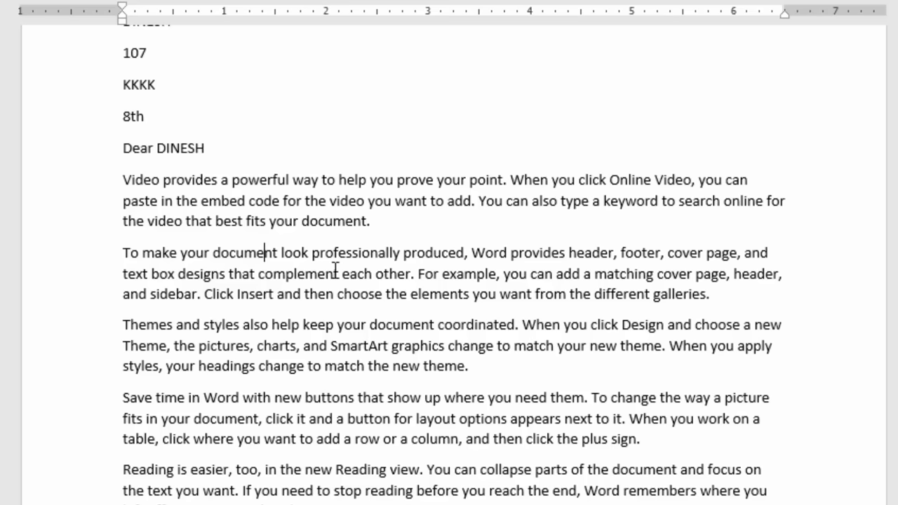
{"action": "scroll", "coordinate": [336, 270], "scroll_direction": "up", "scroll_amount": 3}
{"action": "scroll", "coordinate": [335, 270], "scroll_direction": "up", "scroll_amount": 4}
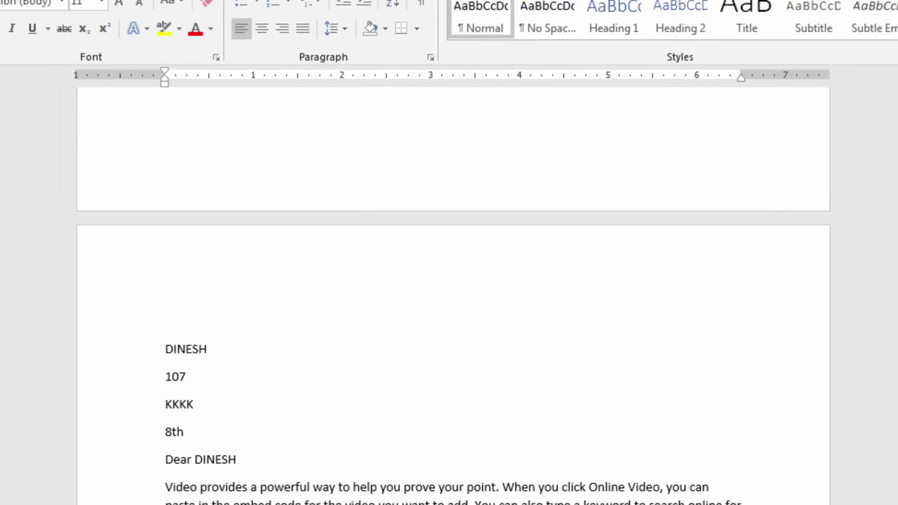
- Close the merged Letters1 document without saving and delete all text in the main document
{"action": "key", "text": "ctrl+w"}
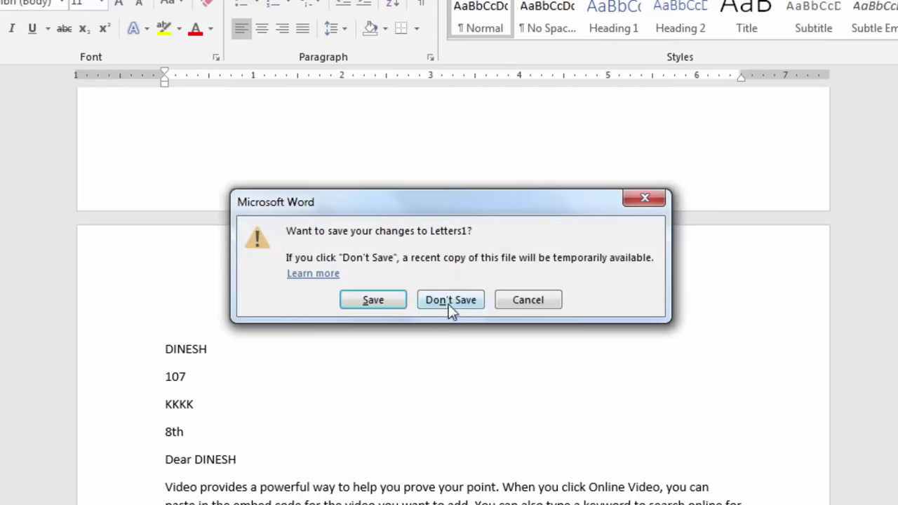
{"action": "left_click", "coordinate": [449, 301]}
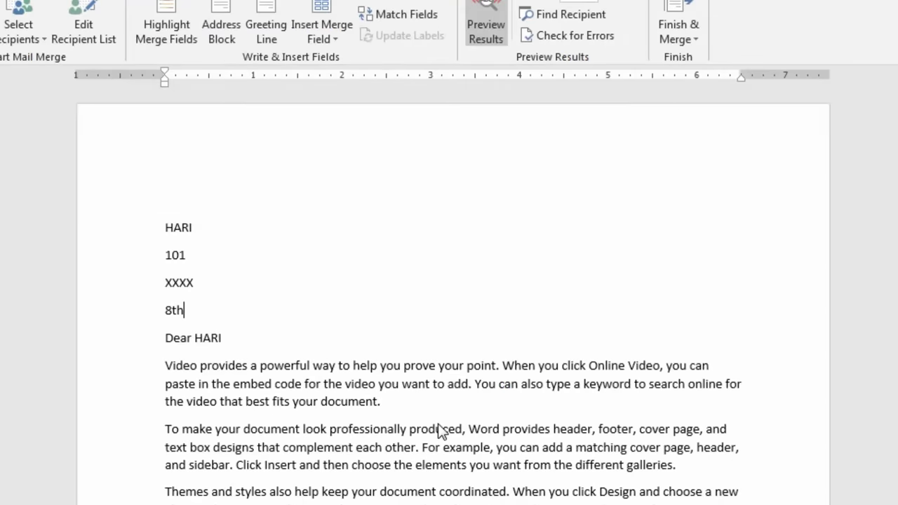
{"action": "left_click", "coordinate": [404, 366]}
{"action": "key", "text": "ctrl+a"}
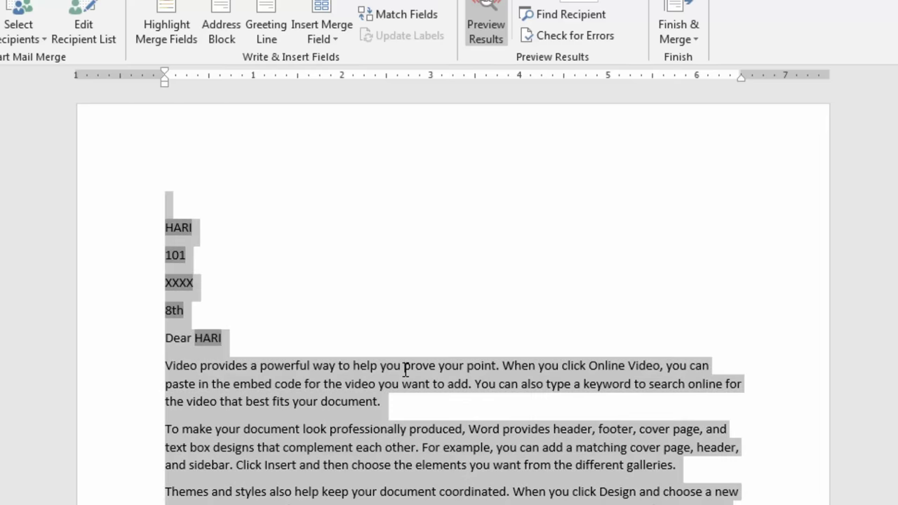
{"action": "key", "text": "Delete"}
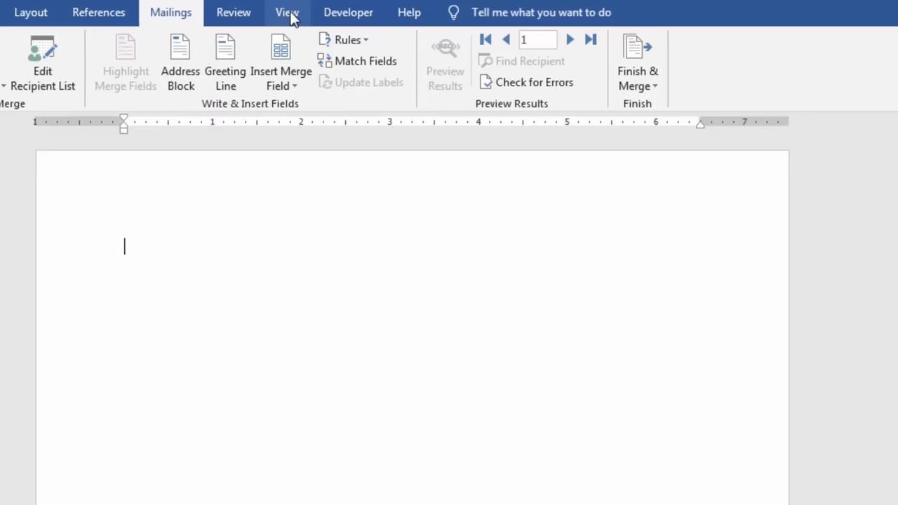
{"action": "left_click", "coordinate": [289, 12]}
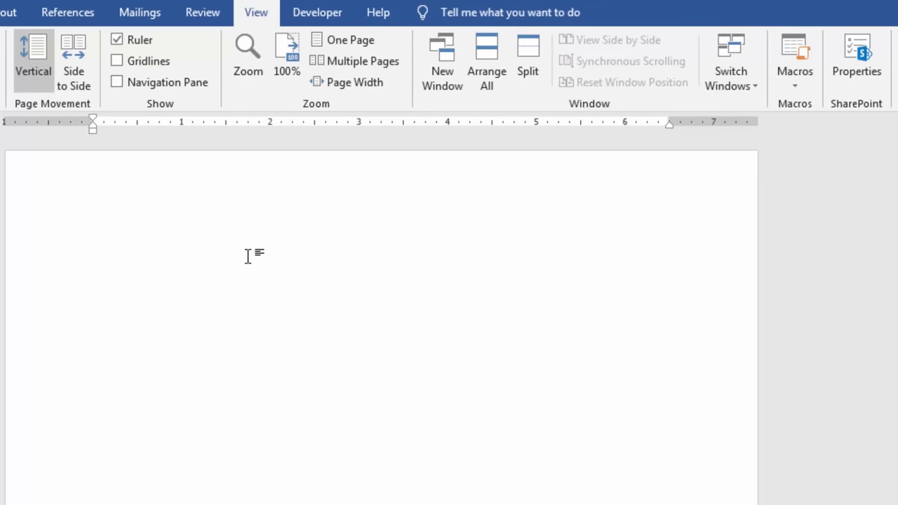
- Type the name 'ram' and insert a four-column, three-row table below it
{"action": "type", "text": "ram"}
{"action": "key", "text": "Return"}
{"action": "key", "text": "alt+h"}
{"action": "key", "text": "alt+n"}
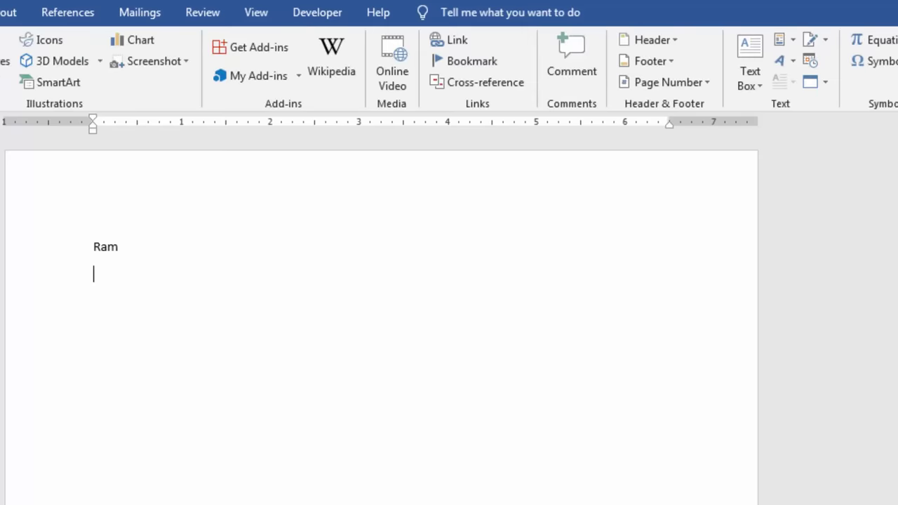
{"action": "key", "text": "t"}
{"action": "key", "text": "Right"}
{"action": "key", "text": "Right"}
{"action": "key", "text": "Right"}
{"action": "key", "text": "Down"}
{"action": "key", "text": "Down"}
{"action": "key", "text": "Return"}
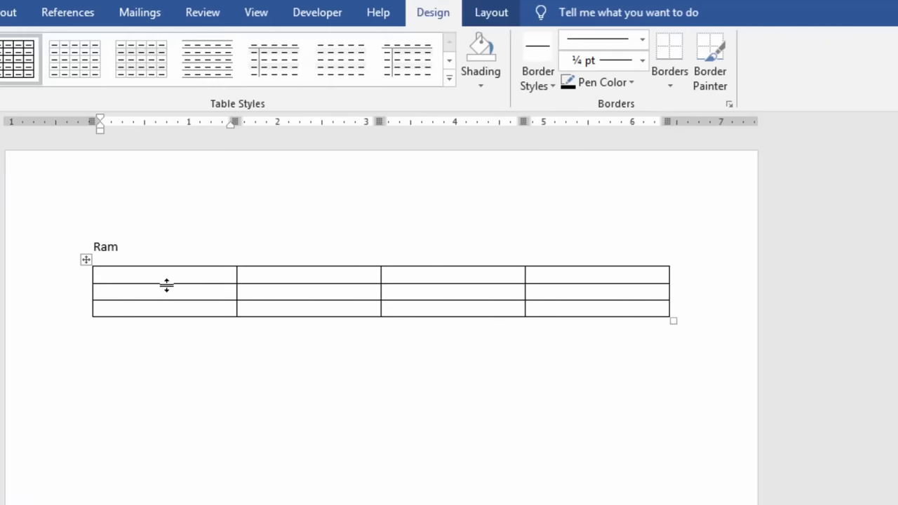
- Fill the table header row with Sno, Sub, Marks and Total
{"action": "type", "text": "se"}
{"action": "key", "text": "BackSpace"}
{"action": "type", "text": "no"}
{"action": "key", "text": "Tab"}
{"action": "type", "text": "sub"}
{"action": "key", "text": "Tab"}
{"action": "type", "text": "marks"}
{"action": "key", "text": "Tab"}
{"action": "type", "text": "rtotal"}
- Number the data rows 1 and 2 in the Sno column
{"action": "key", "text": "Tab"}
{"action": "type", "text": "1"}
{"action": "key", "text": "Tab"}
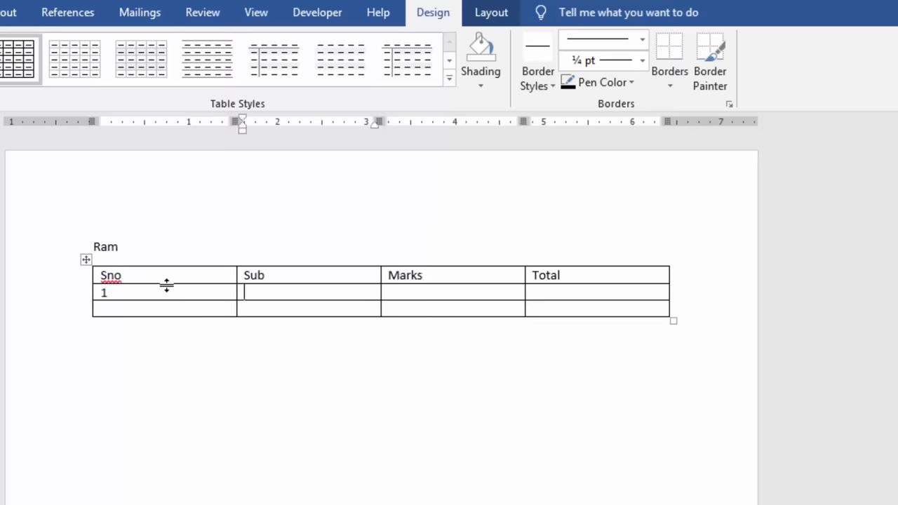
{"action": "key", "text": "Tab"}
{"action": "key", "text": "Tab"}
{"action": "key", "text": "Tab"}
{"action": "type", "text": "2"}
{"action": "key", "text": "Tab"}
- Type the next student name 'shyam' on the line below the table
{"action": "key", "text": "Down"}
{"action": "type", "text": "shyam"}
{"action": "key", "text": "Return"}
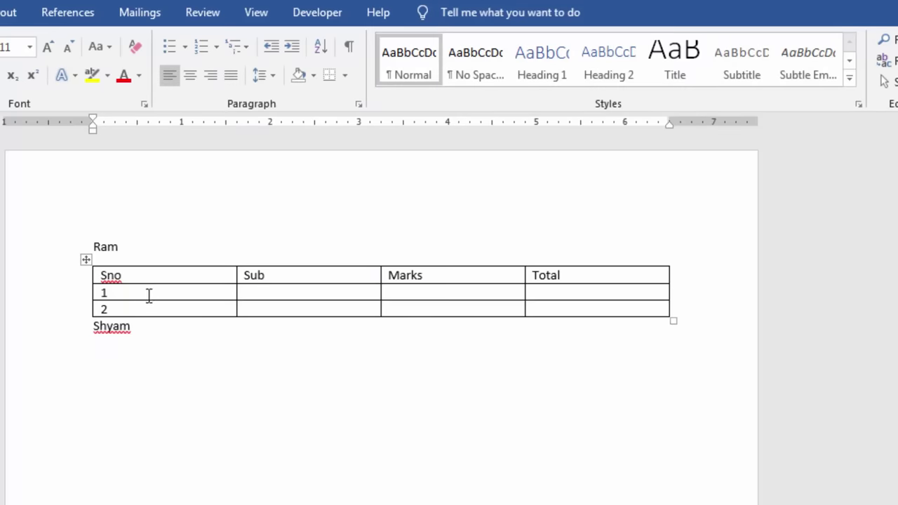
{"action": "left_click", "coordinate": [149, 295]}
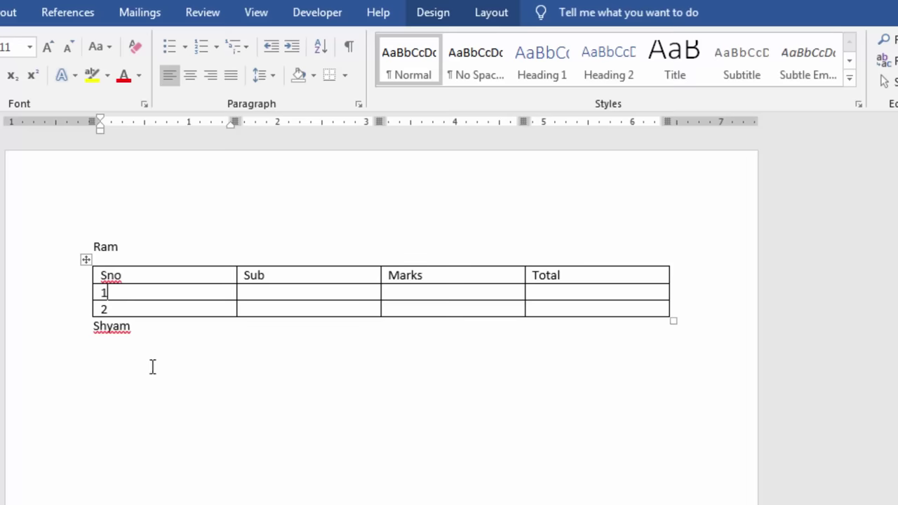
- Delete the entire table under Ram using Layout > Delete Table
{"action": "left_click", "coordinate": [123, 350]}
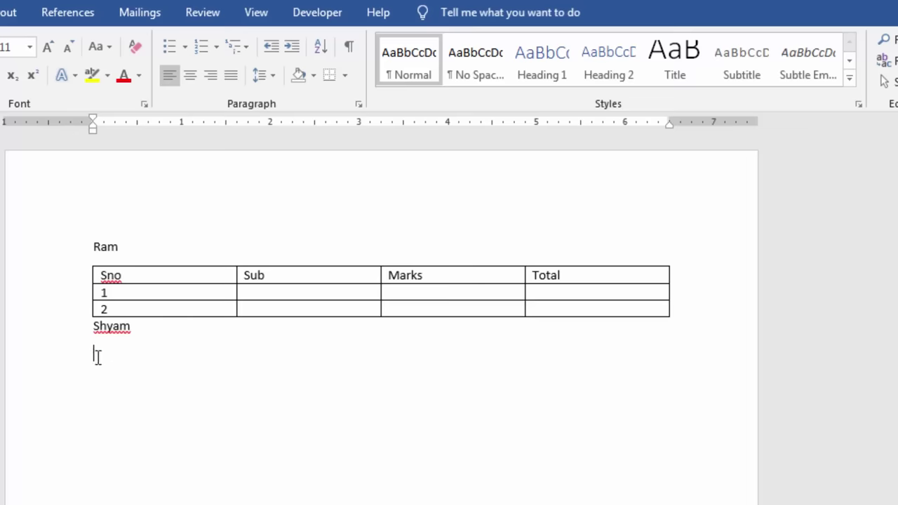
{"action": "left_click", "coordinate": [86, 260]}
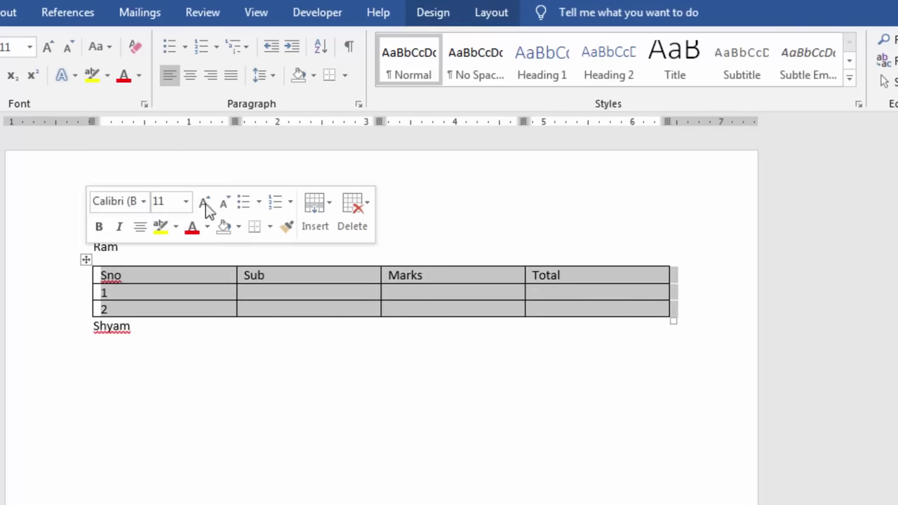
{"action": "left_click", "coordinate": [491, 12]}
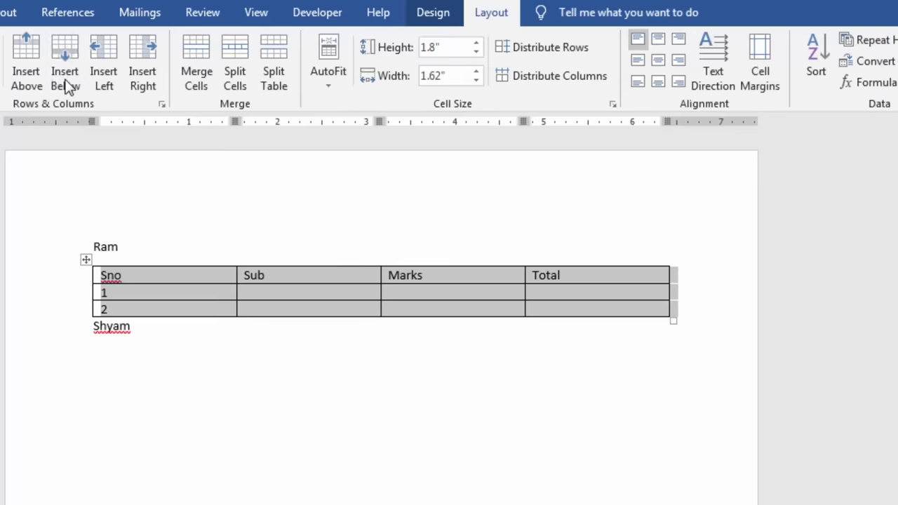
{"action": "left_click", "coordinate": [6, 70]}
{"action": "left_click", "coordinate": [18, 173]}
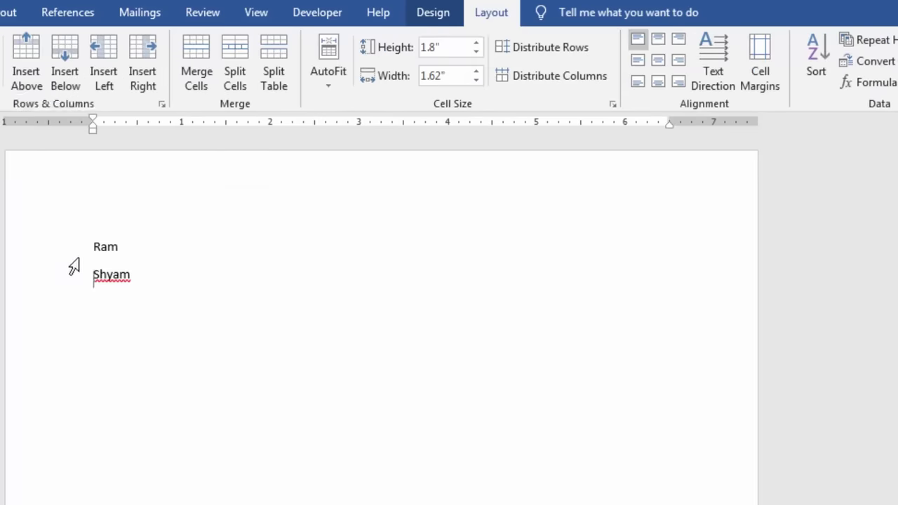
- Add 'geeta' on a new line below Shyam and place the caret before Ram
{"action": "left_click", "coordinate": [152, 282]}
{"action": "key", "text": "Return"}
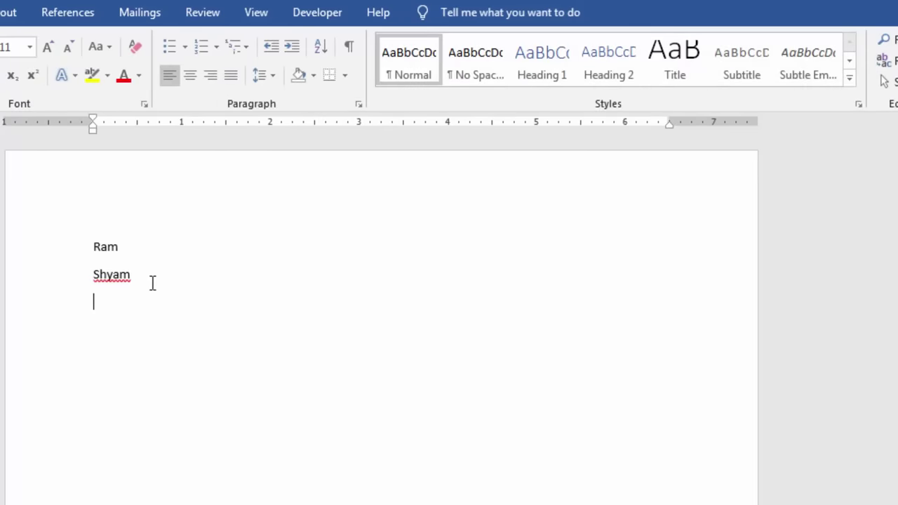
{"action": "type", "text": "geeta"}
{"action": "key", "text": "Return"}
{"action": "left_click", "coordinate": [91, 247]}
- Start recording Macro2 with the keyboard shortcut Ctrl+Num 1 assigned
{"action": "left_click", "coordinate": [257, 12]}
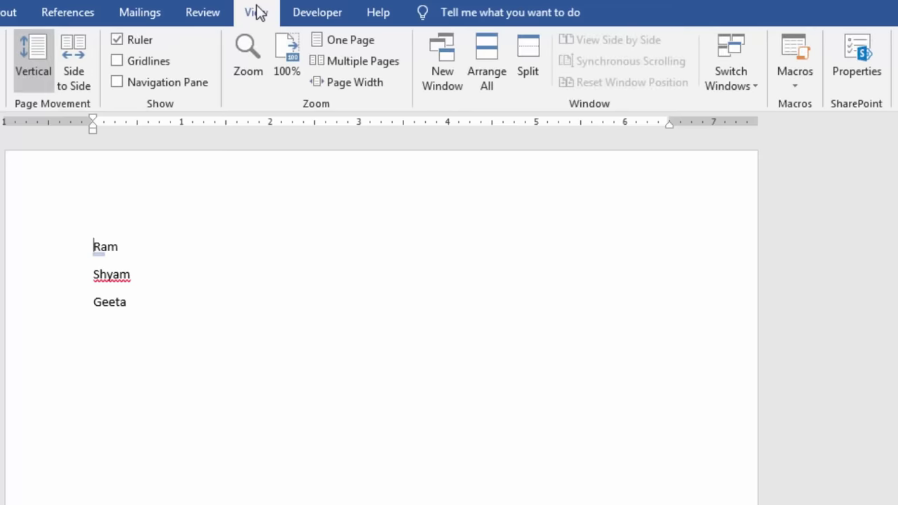
{"action": "left_click", "coordinate": [797, 80]}
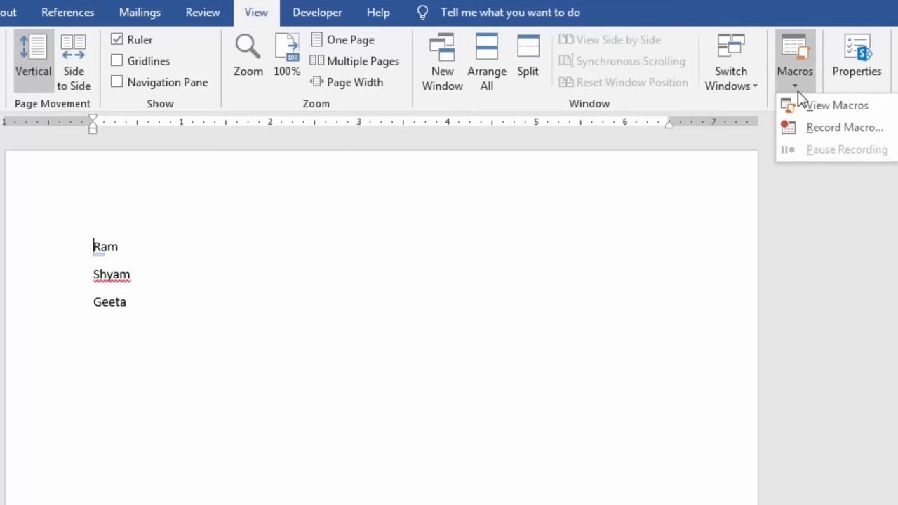
{"action": "left_click", "coordinate": [821, 129]}
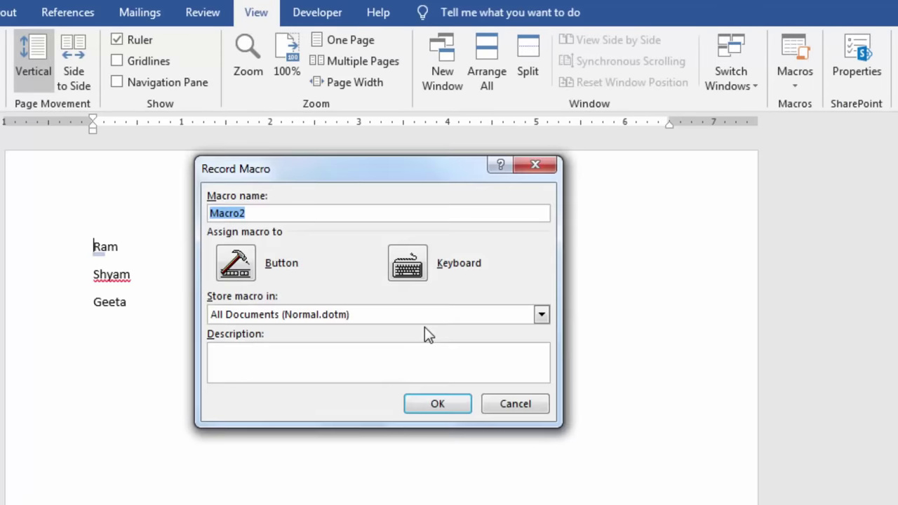
{"action": "left_click", "coordinate": [268, 214]}
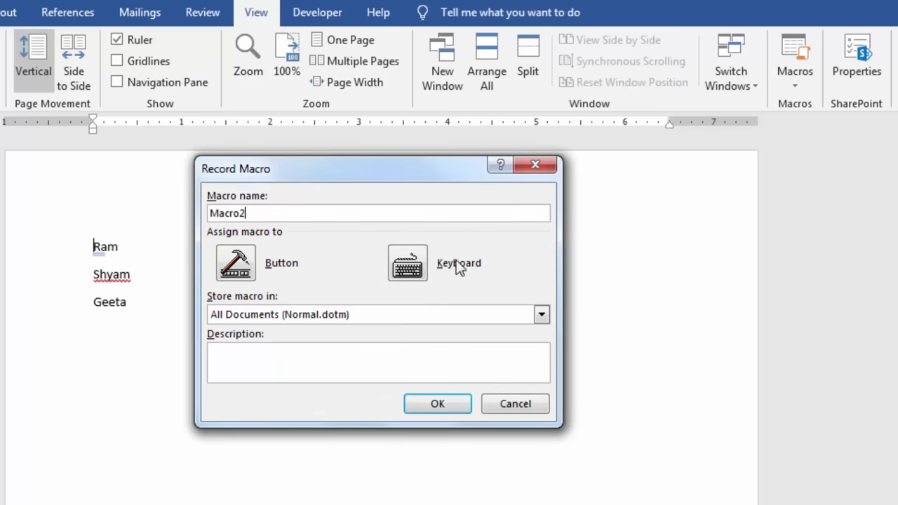
{"action": "left_click", "coordinate": [408, 265]}
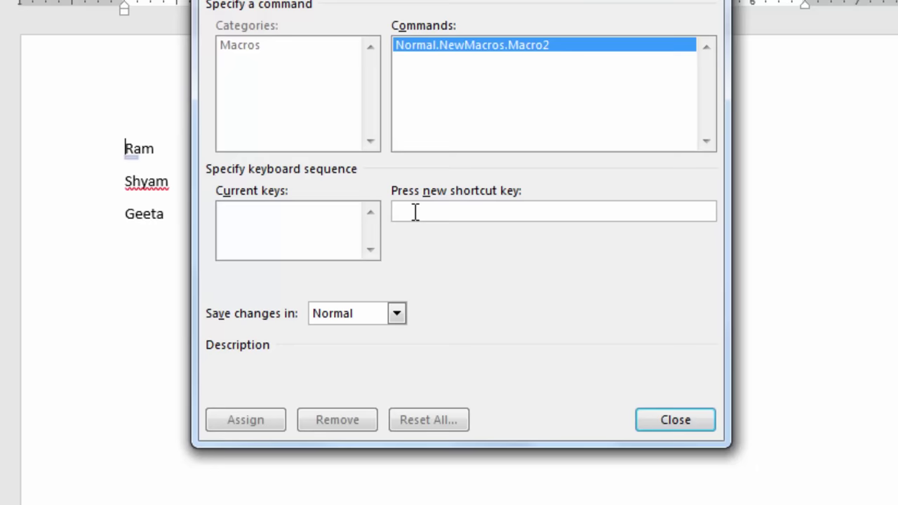
{"action": "key", "text": "ctrl+KP_1"}
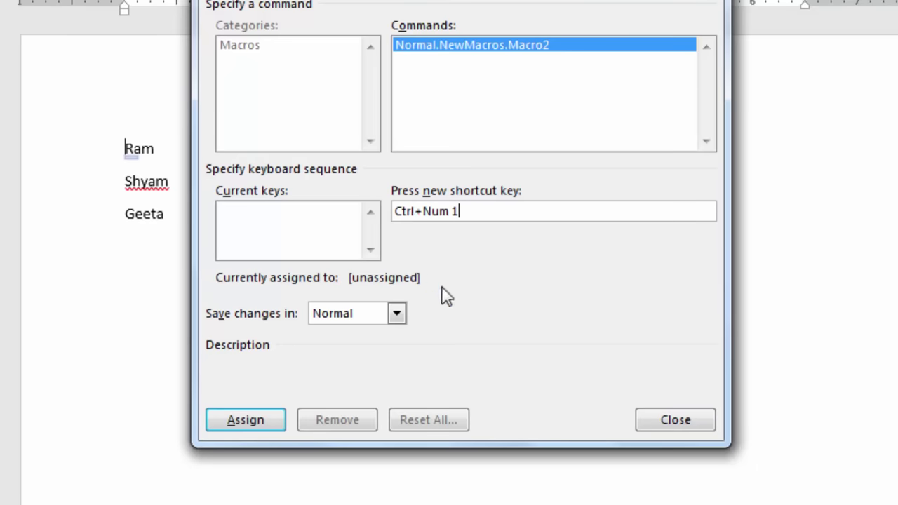
{"action": "left_click", "coordinate": [271, 421]}
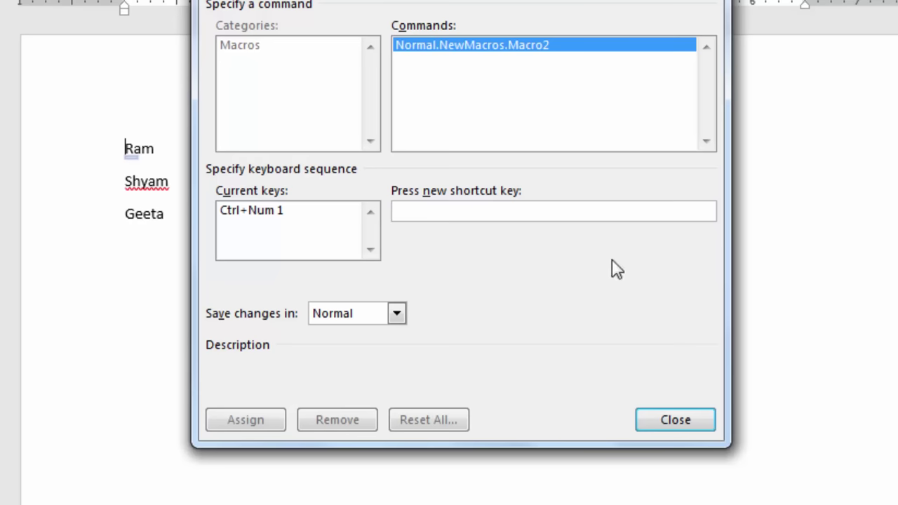
{"action": "left_click", "coordinate": [681, 421]}
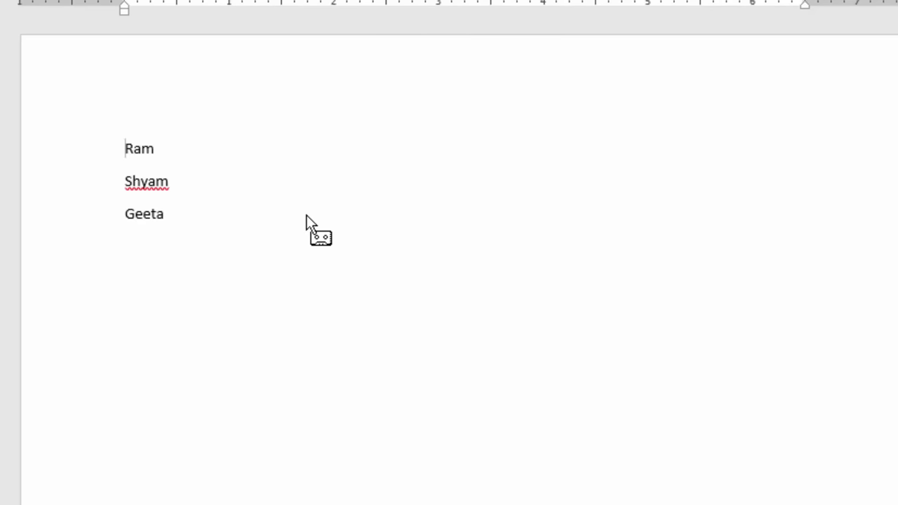
- Add a blank line after Ram and insert an empty 4x5 table there
{"action": "key", "text": "End"}
{"action": "key", "text": "Return"}
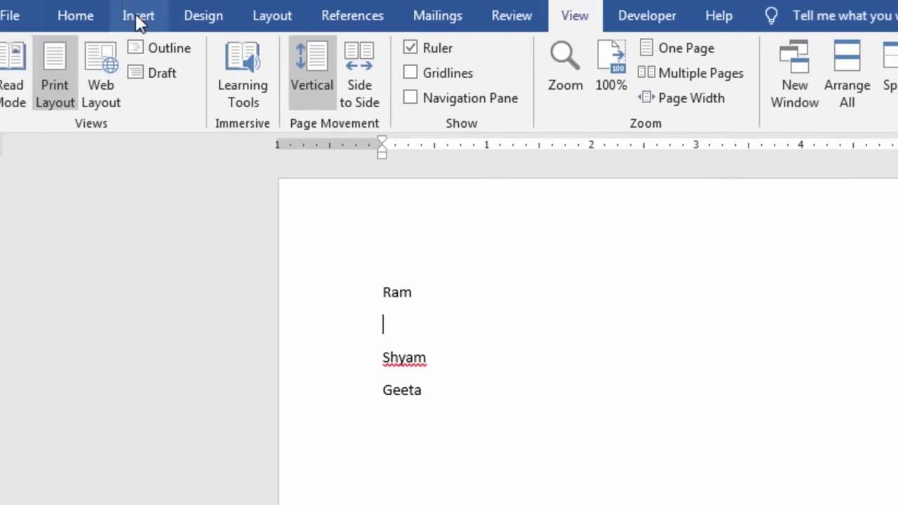
{"action": "left_click", "coordinate": [138, 17]}
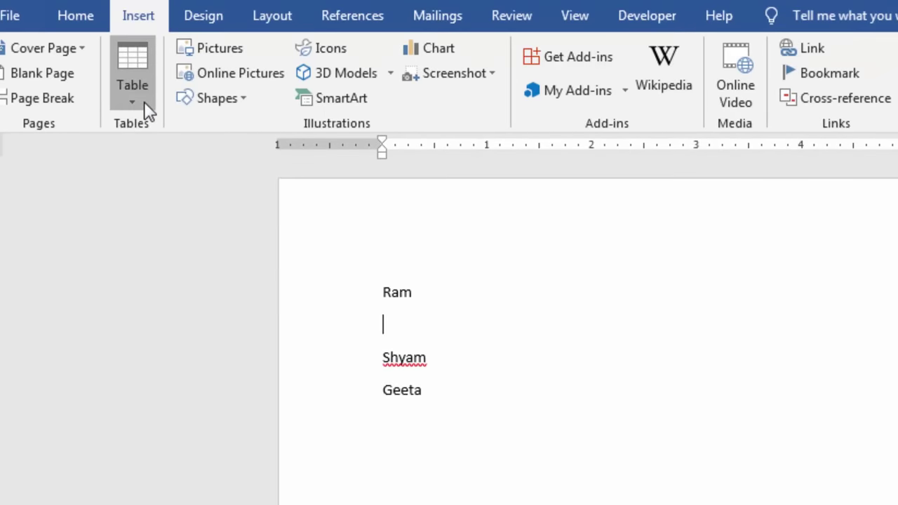
{"action": "left_click", "coordinate": [143, 98]}
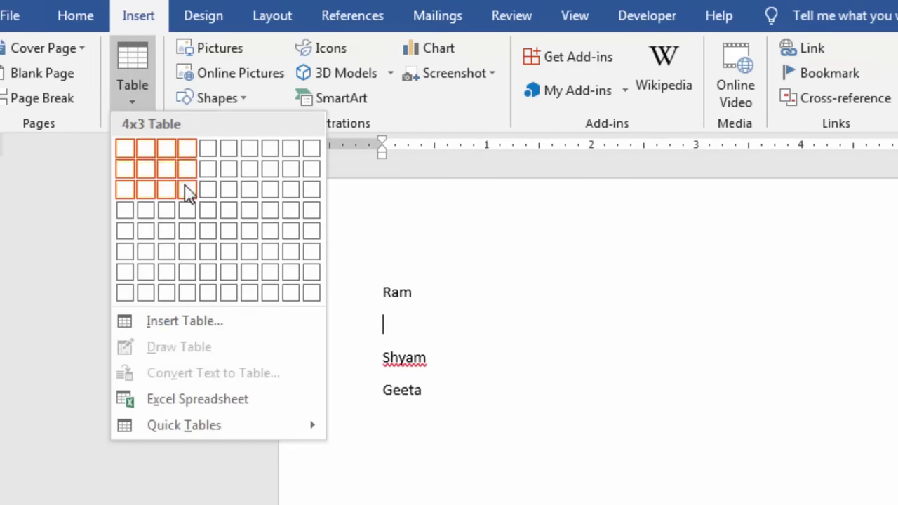
{"action": "left_click", "coordinate": [185, 229]}
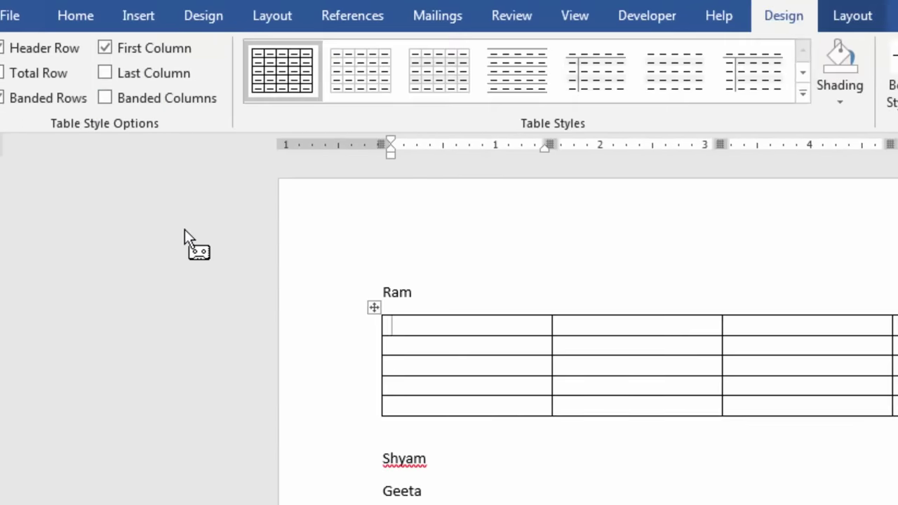
- Enter headers S.No, Sub, Marks and label the first column 1, 2, 3 and Total
{"action": "type", "text": "S.No"}
{"action": "key", "text": "Tab"}
{"action": "type", "text": "Sub"}
{"action": "key", "text": "Tab"}
{"action": "type", "text": "Marks"}
{"action": "key", "text": "Tab"}
{"action": "key", "text": "Tab"}
{"action": "type", "text": "1"}
{"action": "key", "text": "Down"}
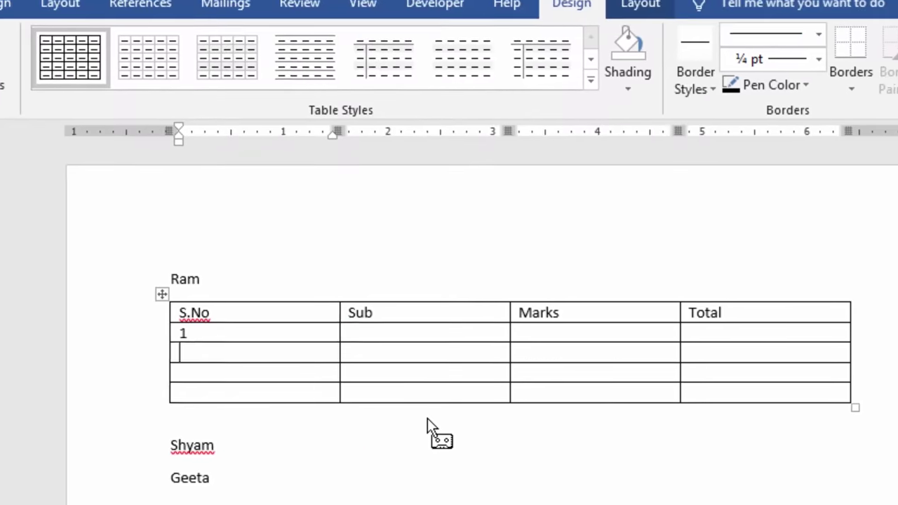
{"action": "type", "text": "2"}
{"action": "key", "text": "Down"}
{"action": "type", "text": "3"}
{"action": "key", "text": "Down"}
{"action": "type", "text": "Total"}
- Enter the subjects hin, eng and math in the Sub column
{"action": "key", "text": "Tab"}
{"action": "key", "text": "Up"}
{"action": "key", "text": "Up"}
{"action": "key", "text": "Up"}
{"action": "type", "text": "hin"}
{"action": "key", "text": "Down"}
{"action": "type", "text": "eng"}
{"action": "key", "text": "Down"}
{"action": "type", "text": "math"}
- Insert an empty field in the Marks cell of the Total row
{"action": "key", "text": "Tab"}
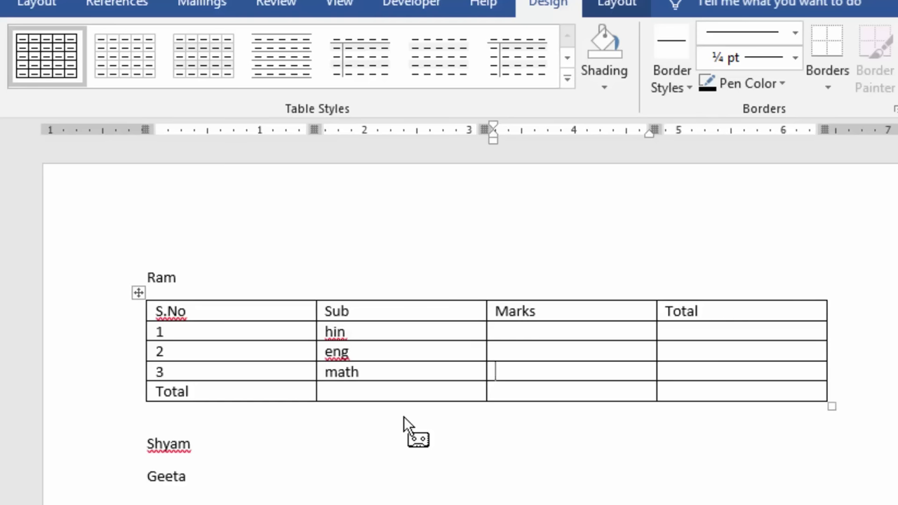
{"action": "key", "text": "Down"}
{"action": "key", "text": "ctrl+F9"}
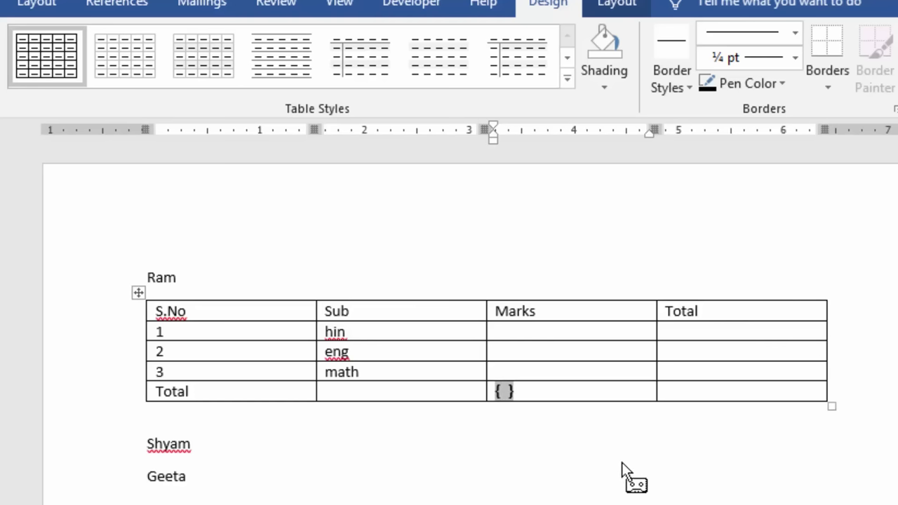
- Type =sum(above) into the field, then select and delete it again
{"action": "type", "text": "=sum(above "}
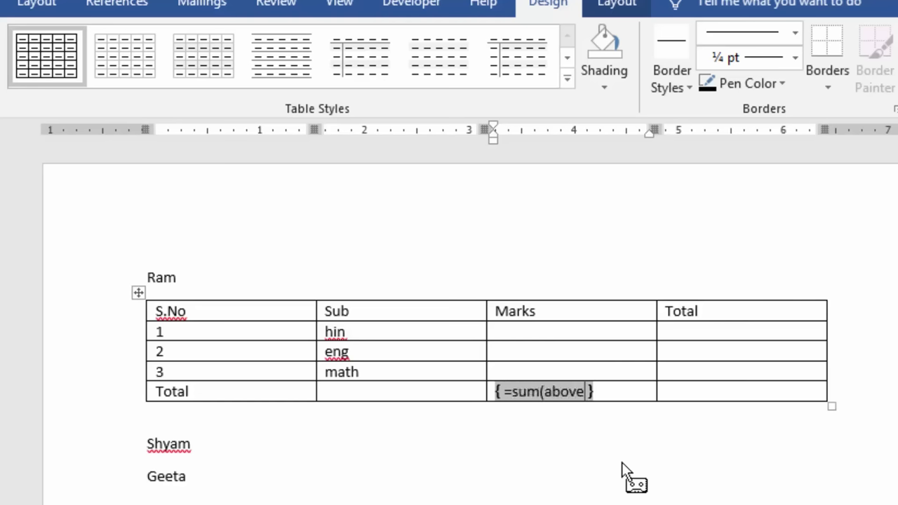
{"action": "type", "text": ")"}
{"action": "left_click_drag", "start_coordinate": [596, 391], "coordinate": [608, 391]}
{"action": "key", "text": "BackSpace"}
{"action": "key", "text": "BackSpace"}
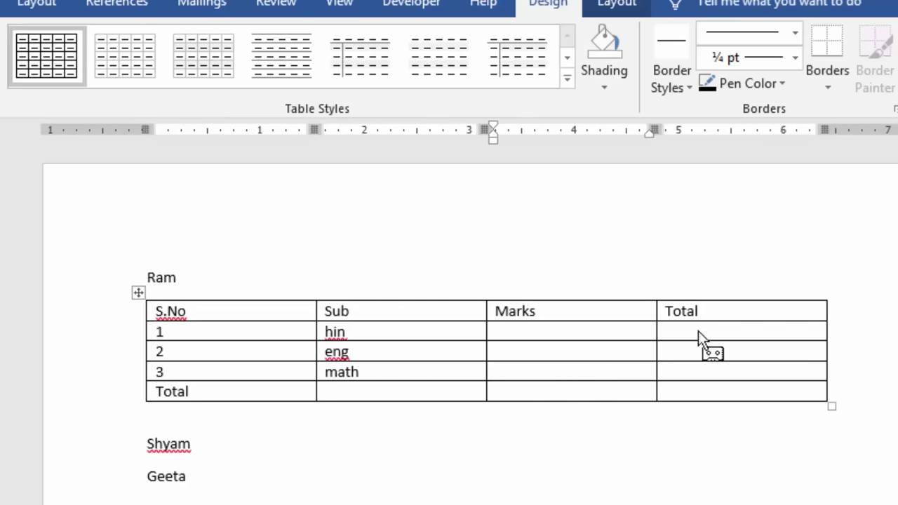
- Fill the Total column with 100, 100, 100 and 300 in the Total row
{"action": "key", "text": "Tab"}
{"action": "key", "text": "Up"}
{"action": "key", "text": "Up"}
{"action": "key", "text": "Up"}
{"action": "type", "text": "100"}
{"action": "key", "text": "Down"}
{"action": "type", "text": "1"}
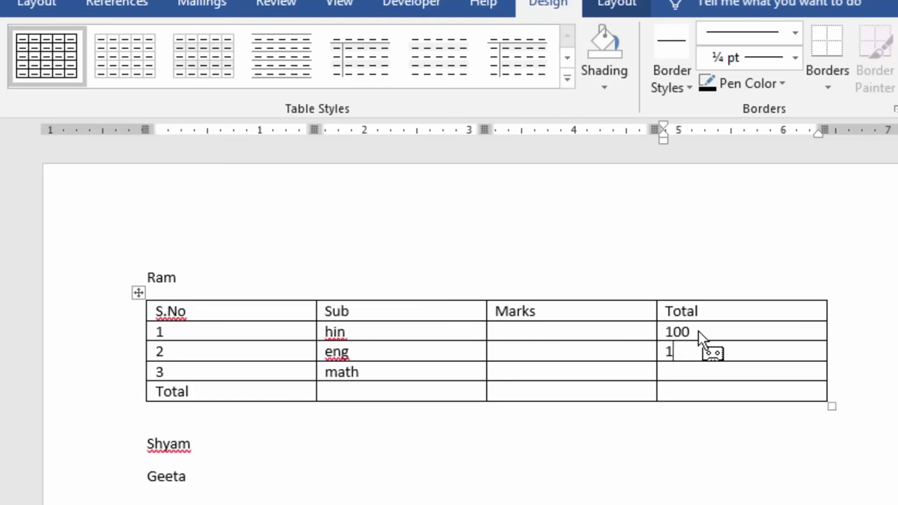
{"action": "key", "text": "Down"}
{"action": "type", "text": "100"}
{"action": "key", "text": "Down"}
{"action": "type", "text": "300"}
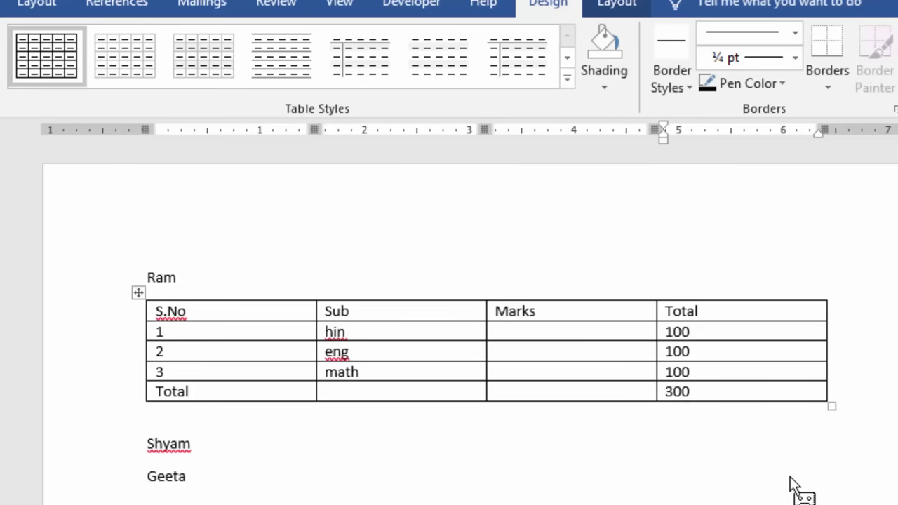
- Make the Total row and the header row bold
{"action": "key", "text": "shift+Left"}
{"action": "key", "text": "shift+Left"}
{"action": "key", "text": "shift+Left"}
{"action": "key", "text": "shift+Left"}
{"action": "key", "text": "shift+Left"}
{"action": "key", "text": "shift+Left"}
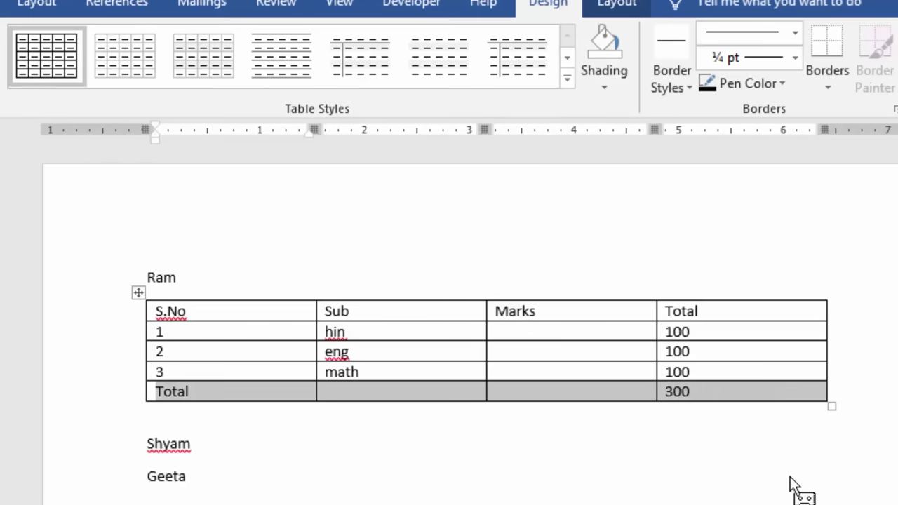
{"action": "key", "text": "ctrl+b"}
{"action": "key", "text": "Up"}
{"action": "key", "text": "Up"}
{"action": "key", "text": "Up"}
{"action": "key", "text": "Up"}
{"action": "key", "text": "Left"}
{"action": "key", "text": "Left"}
{"action": "key", "text": "Left"}
{"action": "key", "text": "Left"}
{"action": "key", "text": "Left"}
{"action": "key", "text": "Left"}
{"action": "key", "text": "Left"}
{"action": "key", "text": "Left"}
{"action": "key", "text": "Left"}
{"action": "key", "text": "Left"}
{"action": "key", "text": "Left"}
{"action": "key", "text": "Left"}
{"action": "key", "text": "Left"}
{"action": "key", "text": "Left"}
{"action": "key", "text": "Left"}
{"action": "key", "text": "shift+Right"}
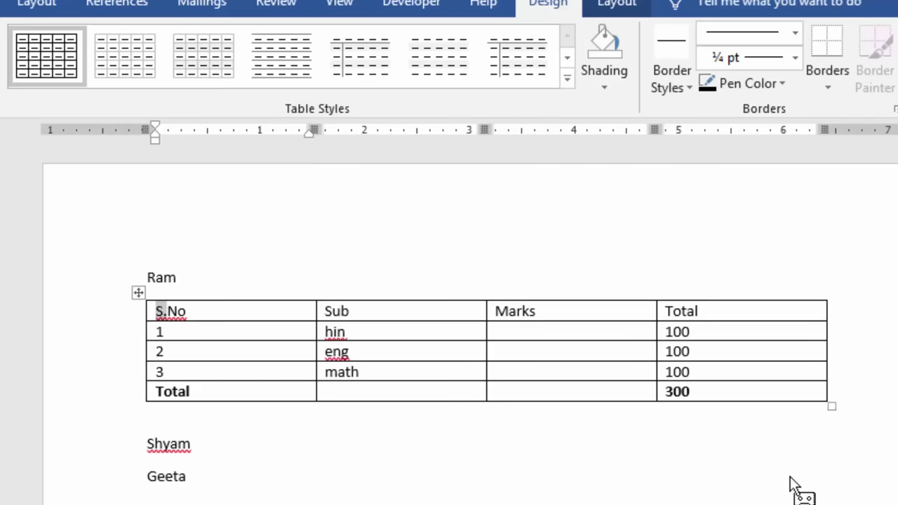
{"action": "key", "text": "shift+Right"}
{"action": "key", "text": "shift+Right"}
{"action": "key", "text": "shift+Right"}
{"action": "key", "text": "shift+Right"}
{"action": "key", "text": "shift+Right"}
{"action": "key", "text": "shift+Right"}
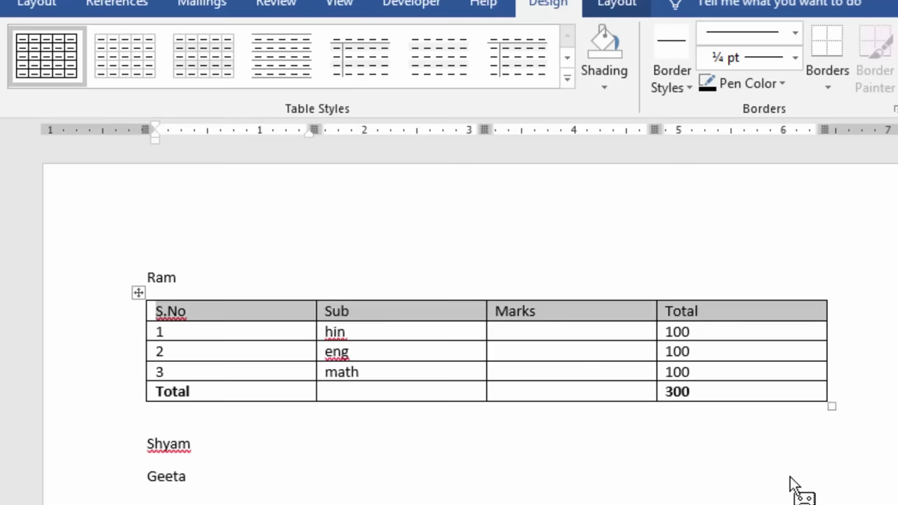
{"action": "key", "text": "ctrl+b"}
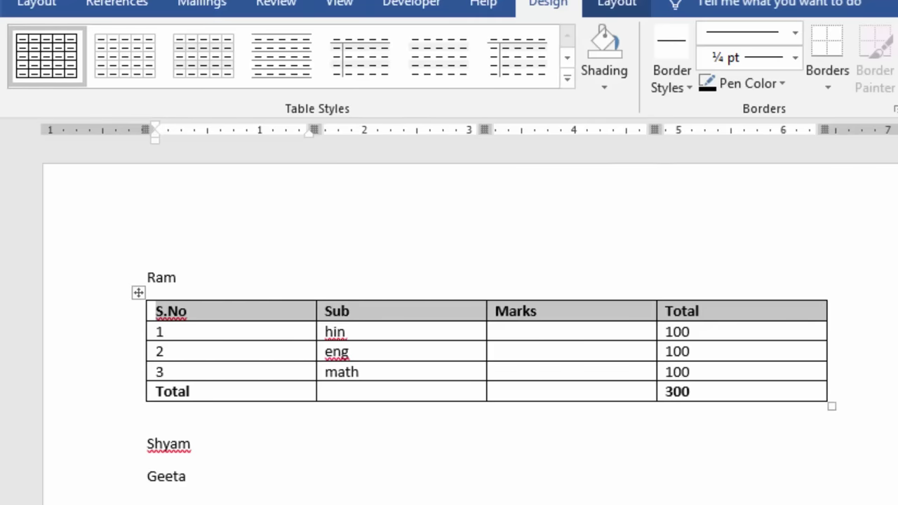
{"action": "left_click", "coordinate": [7, 4]}
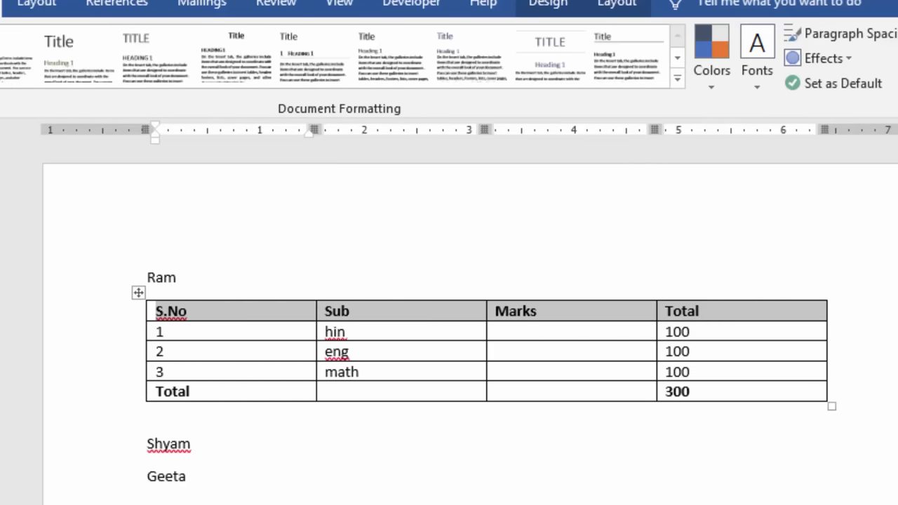
- Shade the table's header row light blue
{"action": "scroll", "coordinate": [7, 56], "scroll_direction": "up", "scroll_amount": 1}
{"action": "scroll", "coordinate": [7, 56], "scroll_direction": "up", "scroll_amount": 1}
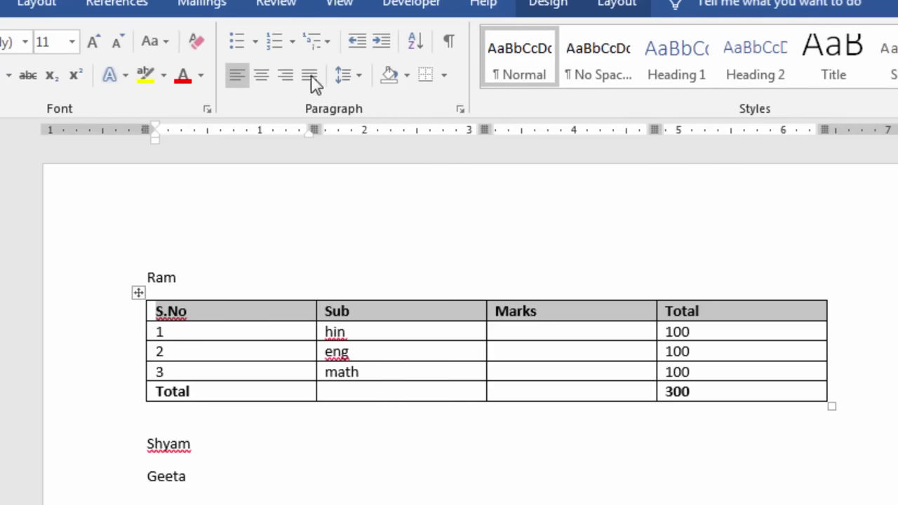
{"action": "left_click", "coordinate": [407, 75]}
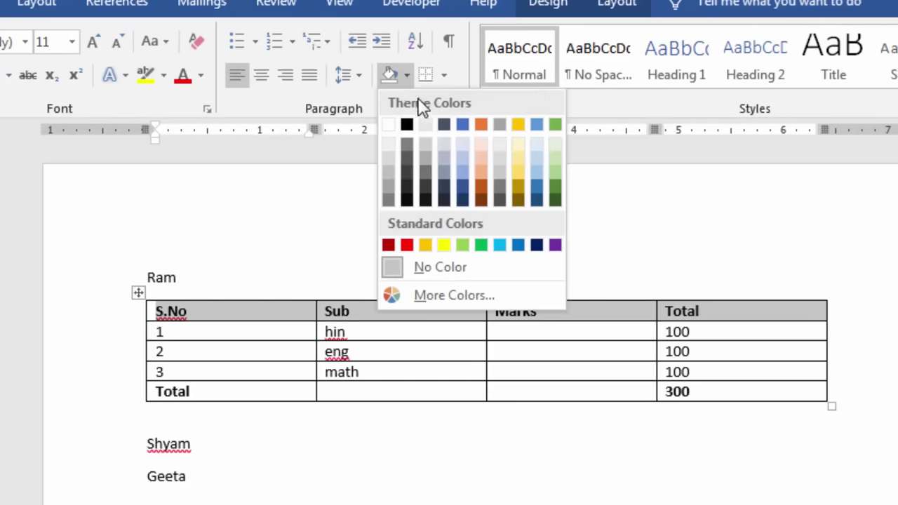
{"action": "left_click", "coordinate": [456, 143]}
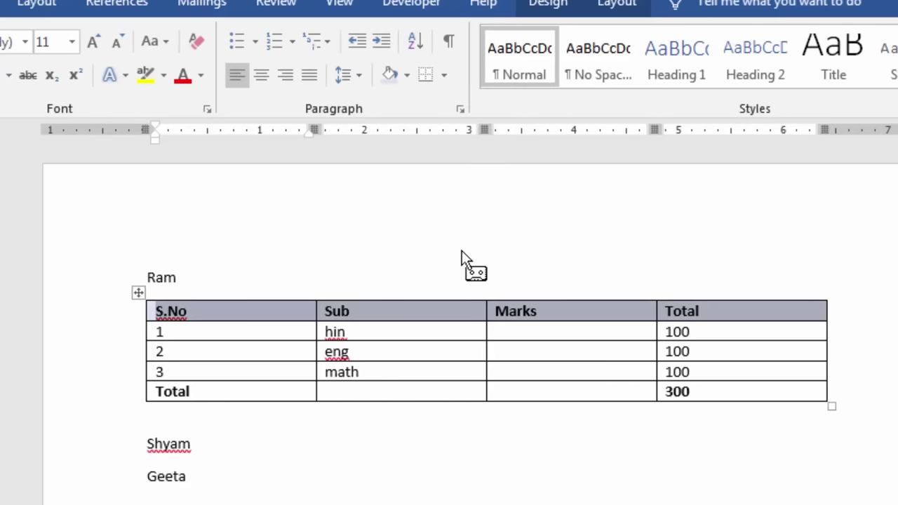
- Delete the empty line below the table so Shyam follows it directly
{"action": "key", "text": "Down"}
{"action": "key", "text": "Down"}
{"action": "key", "text": "Down"}
{"action": "key", "text": "Down"}
{"action": "key", "text": "Down"}
{"action": "key", "text": "Down"}
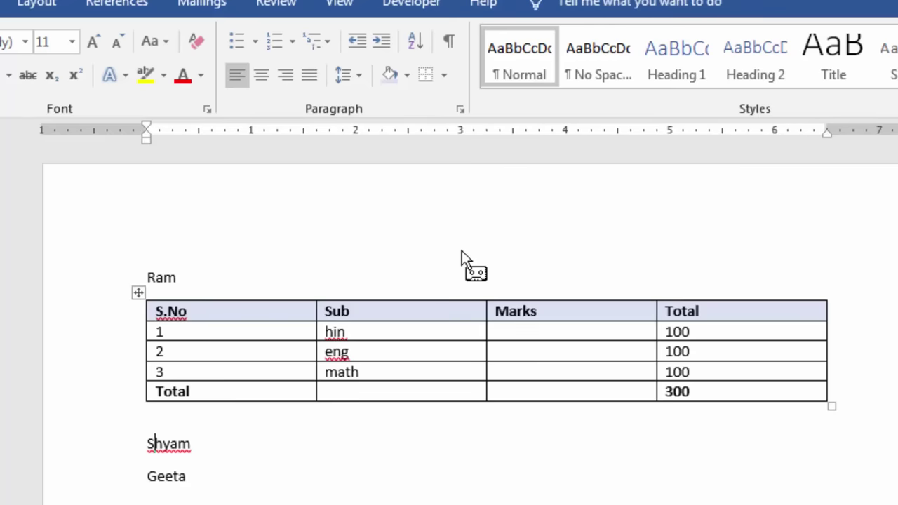
{"action": "key", "text": "Up"}
{"action": "key", "text": "Delete"}
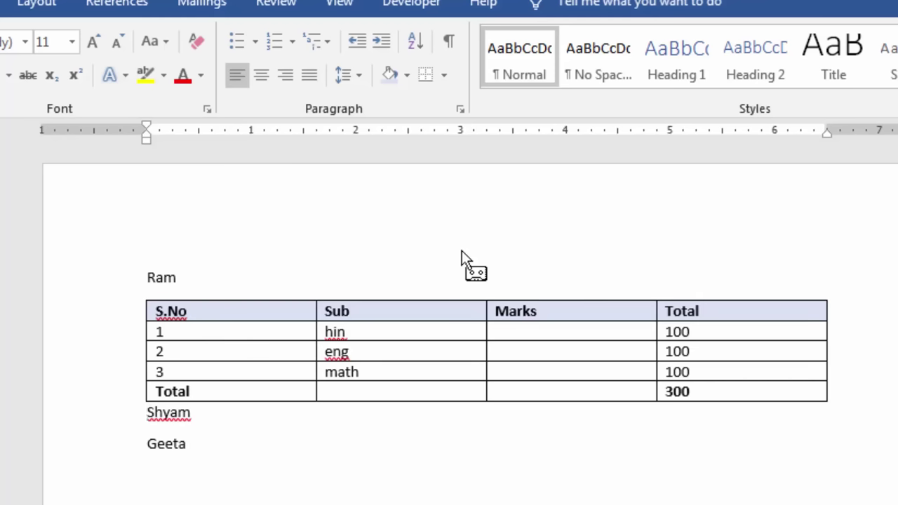
{"action": "left_click_drag", "start_coordinate": [218, 414], "coordinate": [151, 419]}
{"action": "left_click_drag", "start_coordinate": [151, 416], "coordinate": [321, 446]}
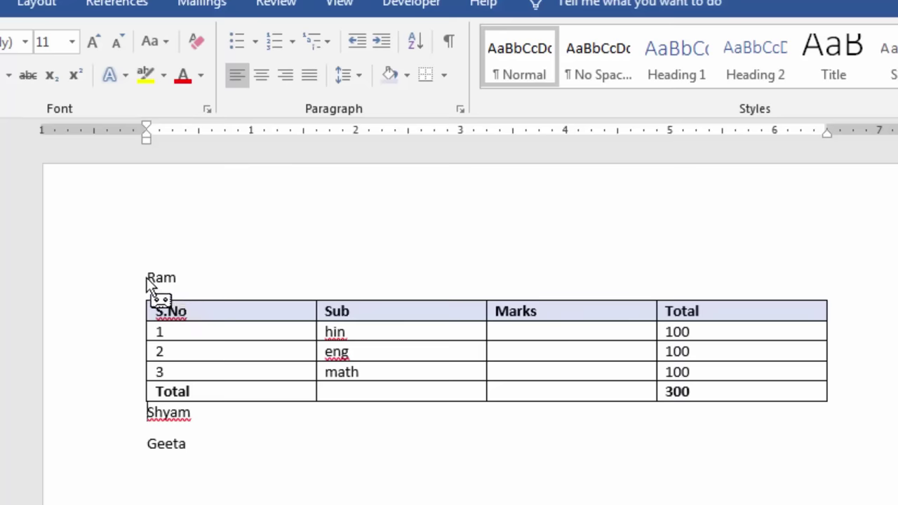
{"action": "mouse_move", "coordinate": [321, 446]}
{"action": "left_mouse_down"}
{"action": "mouse_move", "coordinate": [142, 377]}
{"action": "mouse_move", "coordinate": [143, 419]}
{"action": "mouse_move", "coordinate": [261, 421]}
{"action": "mouse_move", "coordinate": [708, 175]}
{"action": "left_mouse_up"}
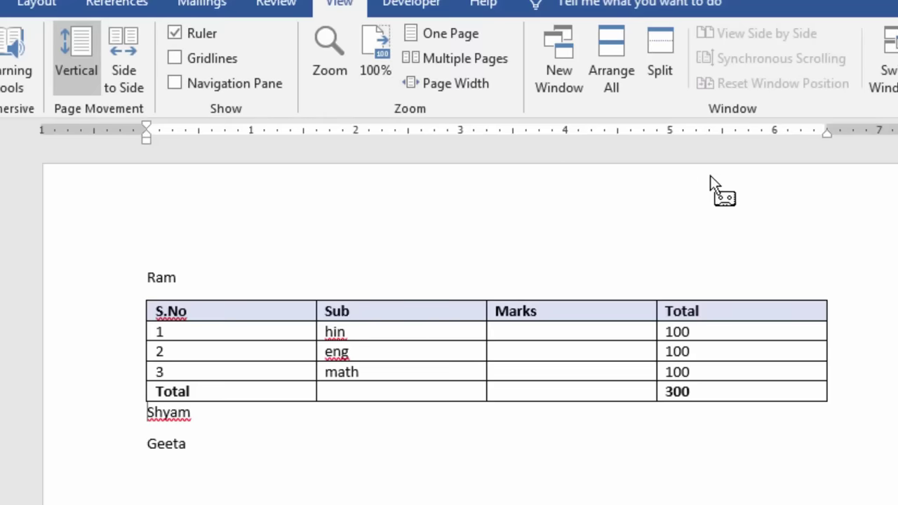
- Stop the macro recording and delete the marks table, leaving the names Ram, Shyam and Geeta
{"action": "left_click", "coordinate": [754, 76]}
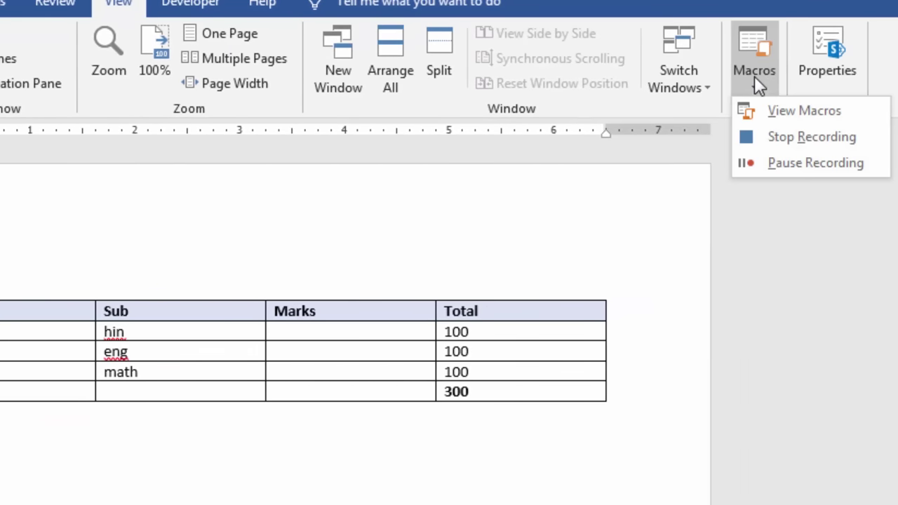
{"action": "left_click", "coordinate": [807, 138]}
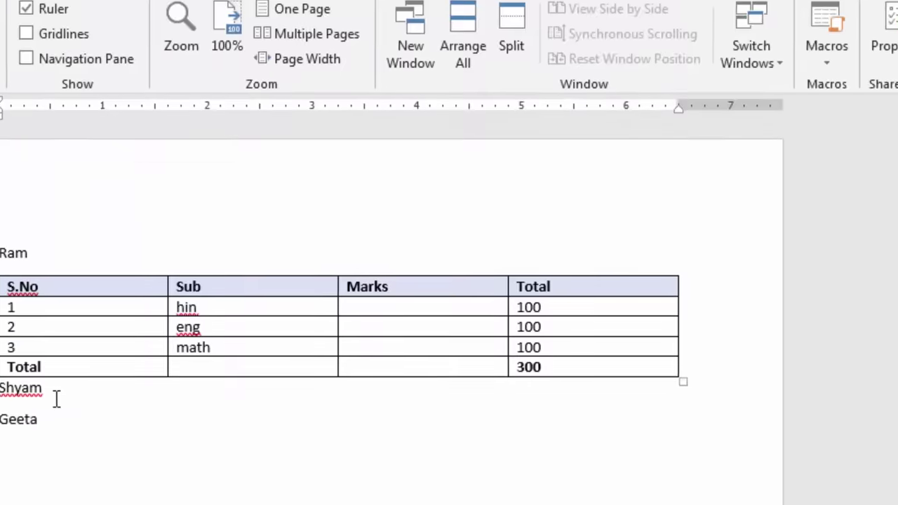
{"action": "left_click", "coordinate": [137, 218]}
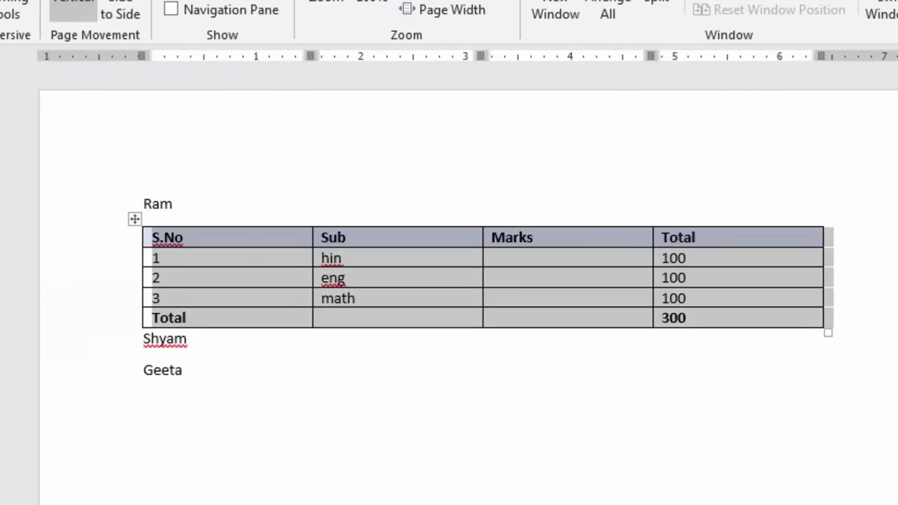
{"action": "left_click", "coordinate": [106, 1]}
{"action": "left_click", "coordinate": [6, 9]}
{"action": "left_click", "coordinate": [49, 124]}
{"action": "left_click", "coordinate": [257, 275]}
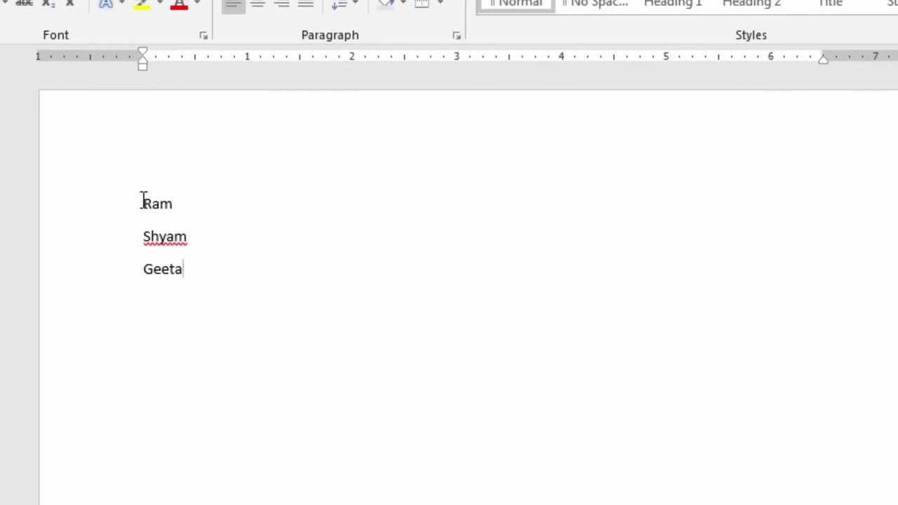
{"action": "left_click", "coordinate": [141, 203]}
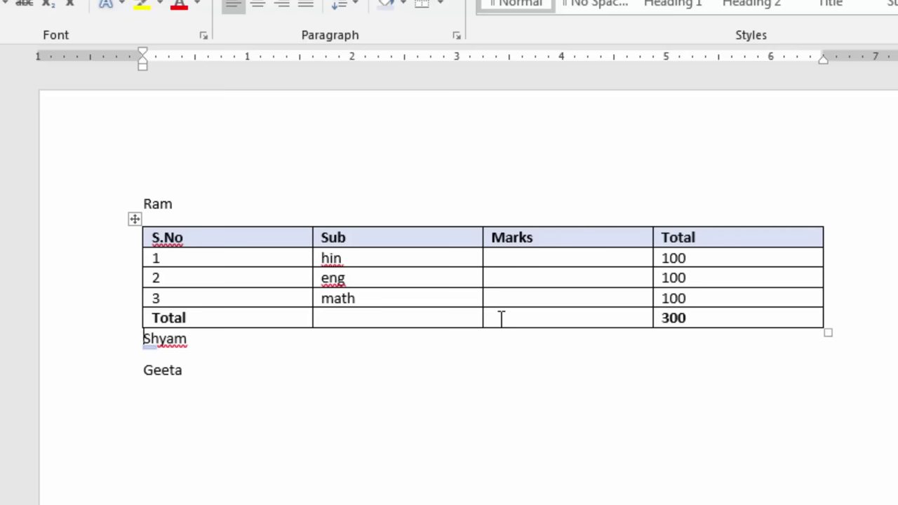
- Insert the marks table below Shyam and below Geeta
{"action": "key", "text": "End"}
{"action": "type", "text": "S.No\tSub\tMarks\tTotal 1\thin\t\t100 2\teng\t\t100 3\tmath\t\t100 Total\t\t\t300"}
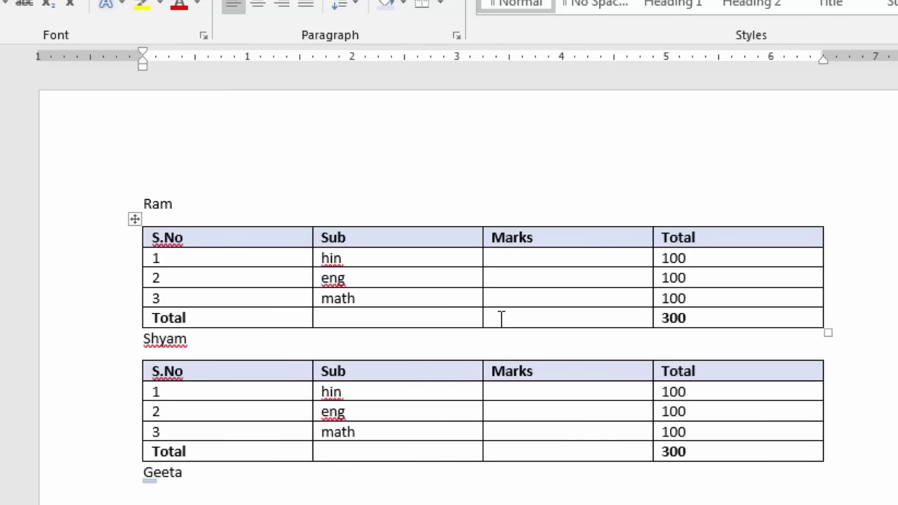
{"action": "key", "text": "End"}
{"action": "type", "text": "S.No\tSub\tMarks\tTotal 1\thin\t\t100 2\teng\t\t100 3\tmath\t\t100 Total\t\t\t300"}
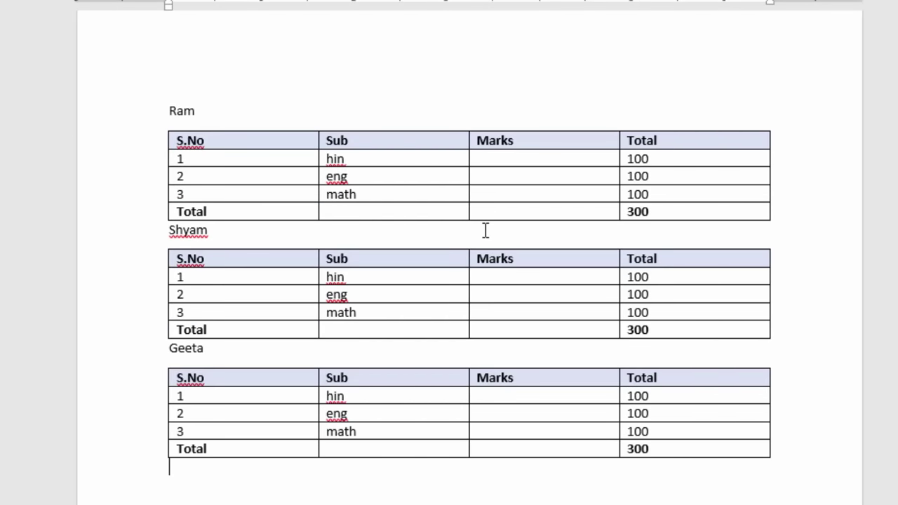
{"action": "scroll", "coordinate": [389, 264], "scroll_direction": "down", "scroll_amount": 3}
{"action": "scroll", "coordinate": [379, 288], "scroll_direction": "down", "scroll_amount": 3}
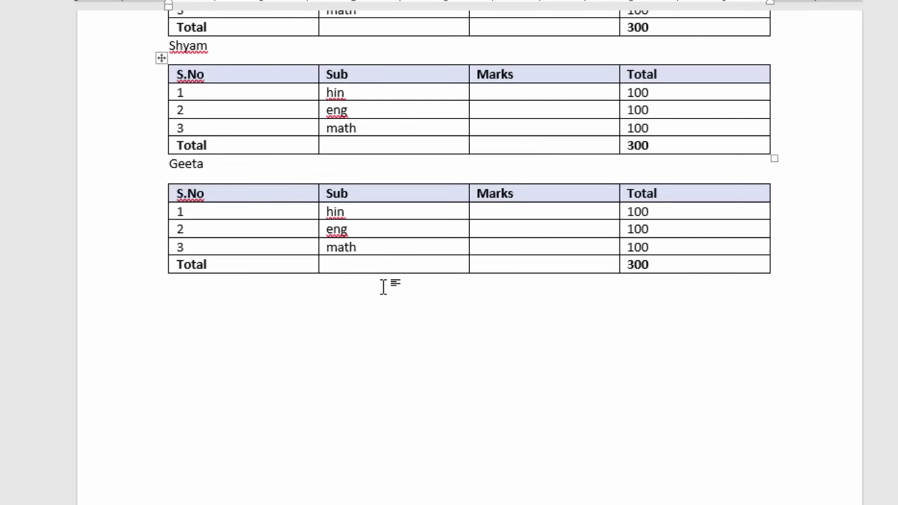
- Add the name Manoj and insert a marks table beneath it
{"action": "type", "text": "Maon"}
{"action": "key", "text": "BackSpace"}
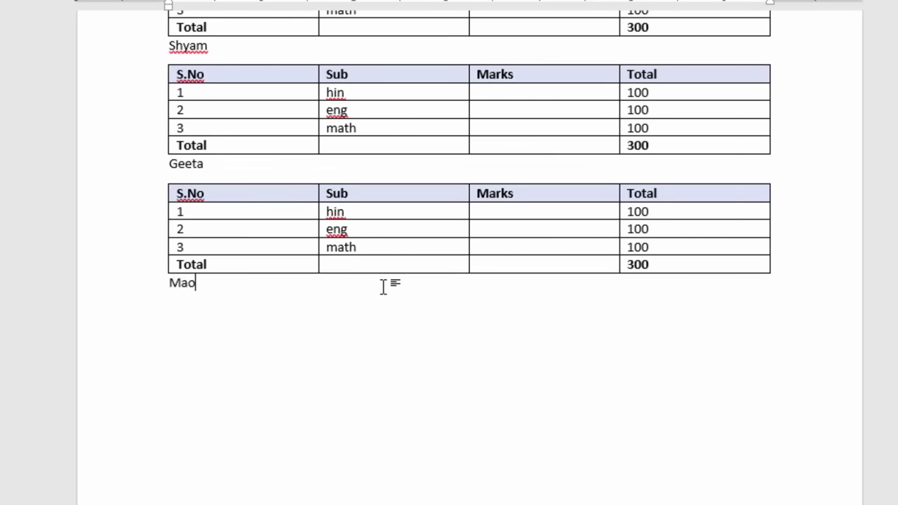
{"action": "key", "text": "BackSpace"}
{"action": "type", "text": "noj"}
{"action": "key", "text": "End"}
{"action": "key", "text": "Return"}
{"action": "type", "text": "S.No\tSub\tMarks\tTotal 1\thin\t\t100 2\teng\t\t100 3\tmath\t\t100 Total\t\t\t300"}
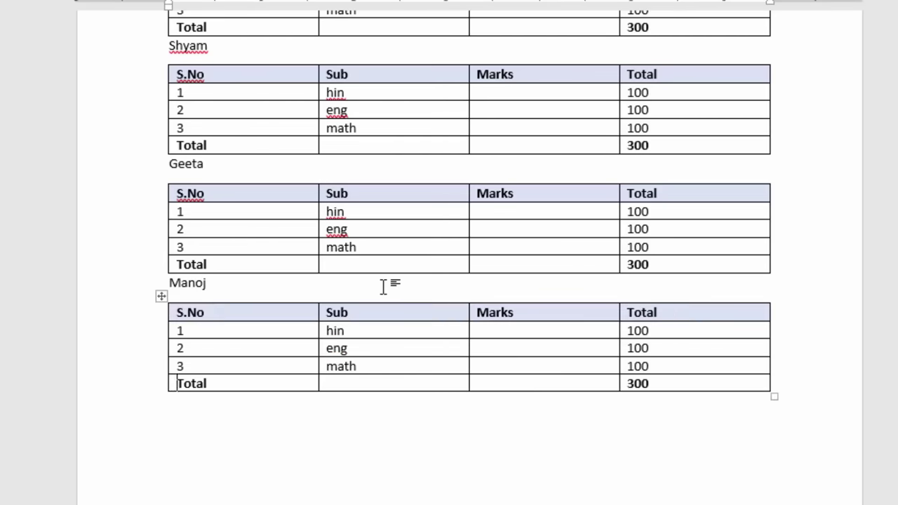
{"action": "scroll", "coordinate": [525, 347], "scroll_direction": "down", "scroll_amount": 2}
{"action": "scroll", "coordinate": [527, 346], "scroll_direction": "up", "scroll_amount": 7}
{"action": "mouse_move", "coordinate": [469, 295]}
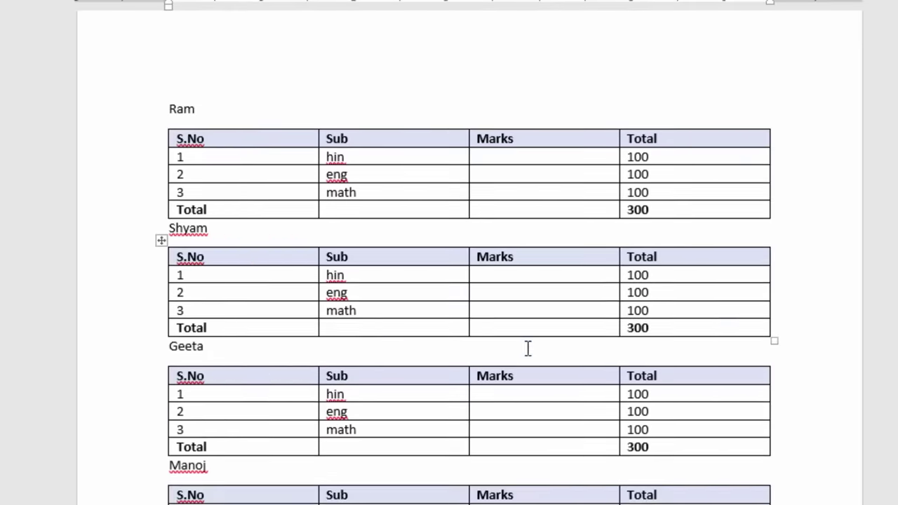
{"action": "scroll", "coordinate": [525, 242], "scroll_direction": "down", "scroll_amount": 1}
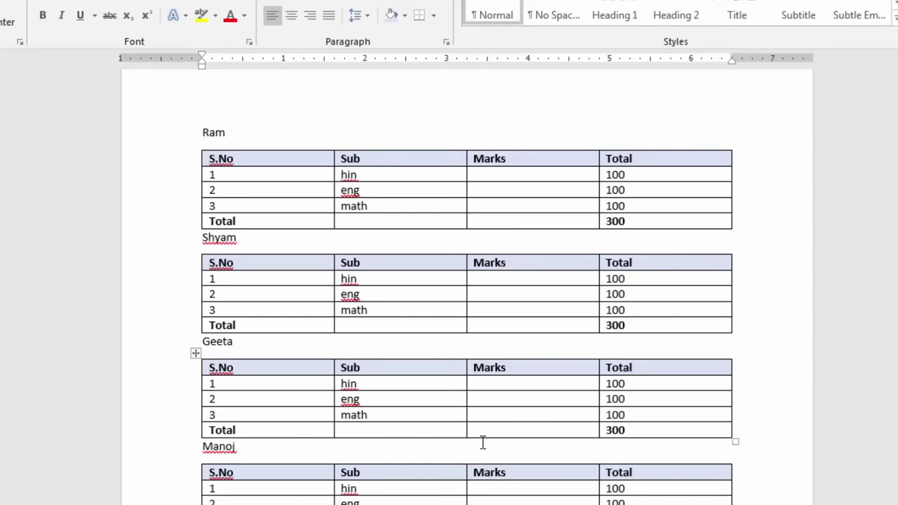
{"action": "mouse_move", "coordinate": [466, 190]}
{"action": "mouse_move", "coordinate": [333, 211]}
{"action": "scroll", "coordinate": [438, 313], "scroll_direction": "down", "scroll_amount": 3}
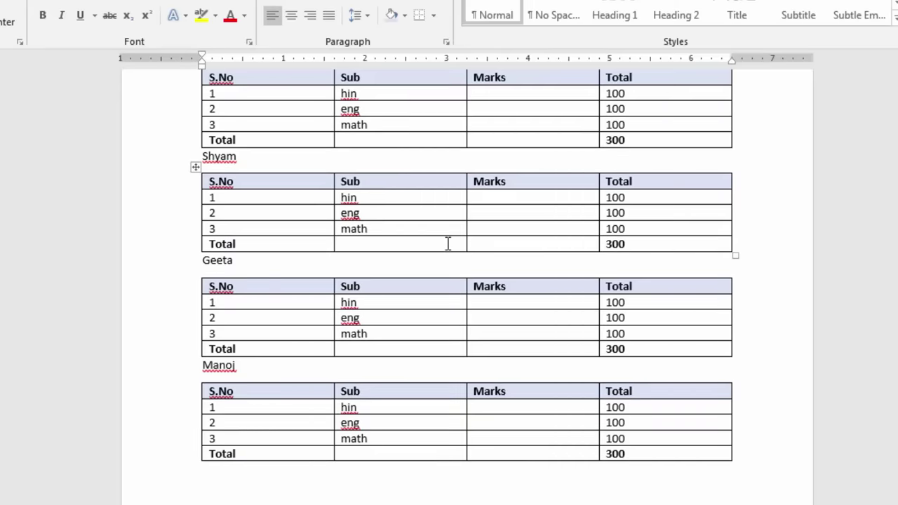
{"action": "scroll", "coordinate": [451, 323], "scroll_direction": "up", "scroll_amount": 1}
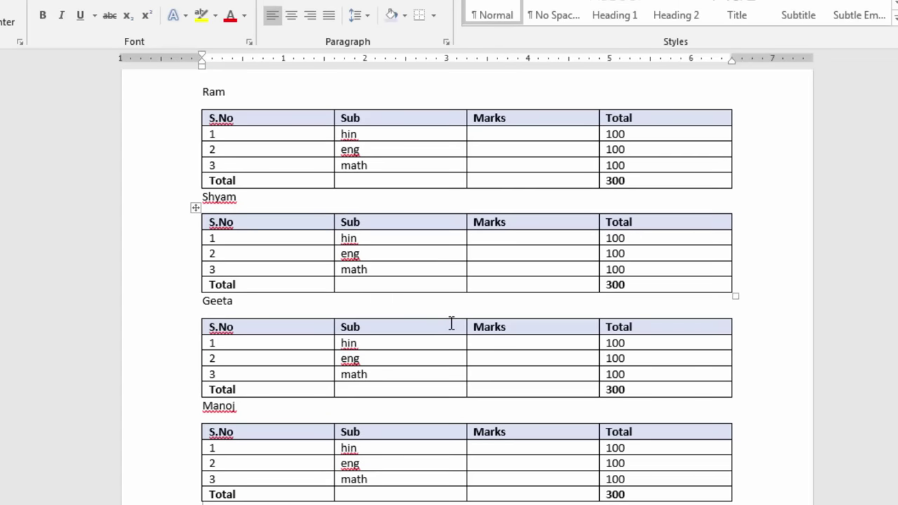
- Close the student tables document without saving and create a new blank document
{"action": "key", "text": "alt+F4"}
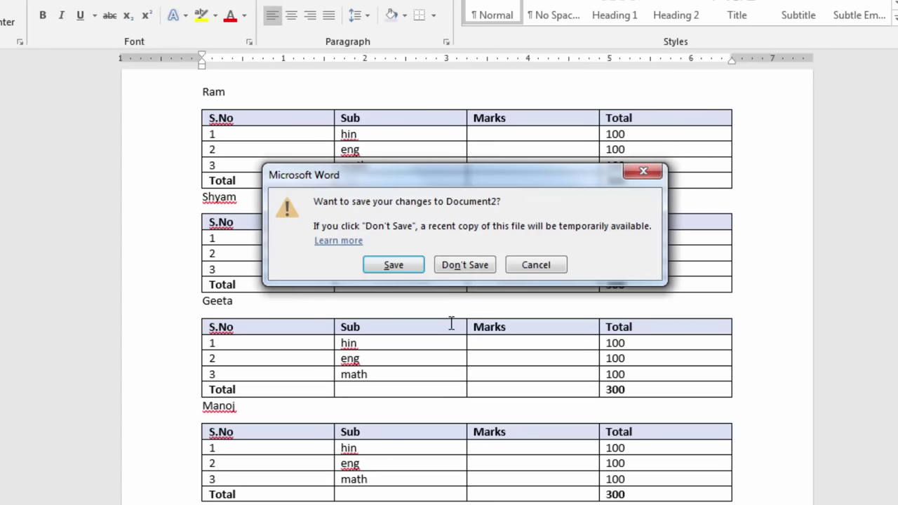
{"action": "left_click", "coordinate": [457, 267]}
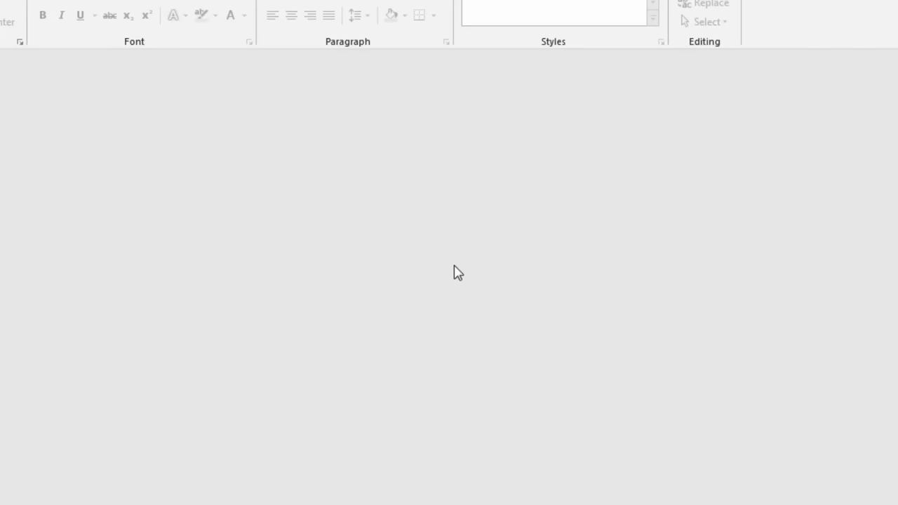
{"action": "key", "text": "ctrl+n"}
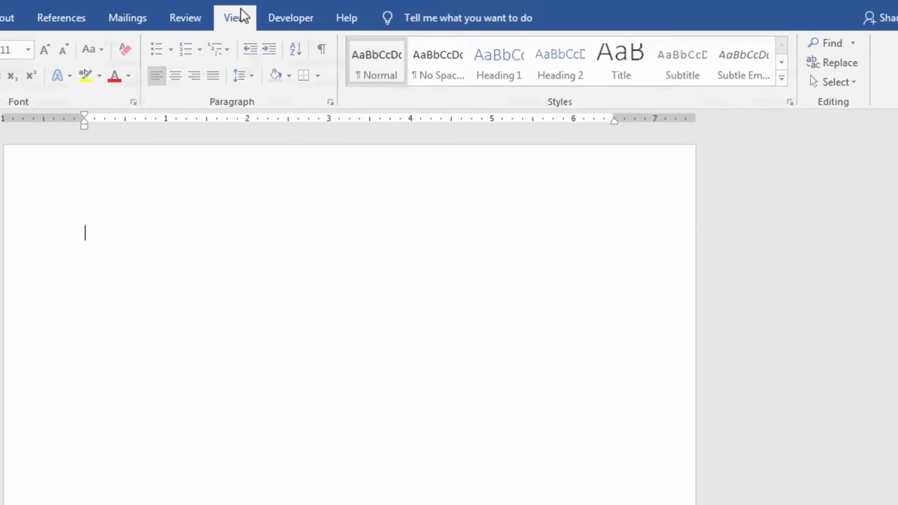
- Run Macro2 from the macro list to build the S.No/Sub/Marks/Total table
{"action": "left_click", "coordinate": [261, 7]}
{"action": "left_click", "coordinate": [729, 90]}
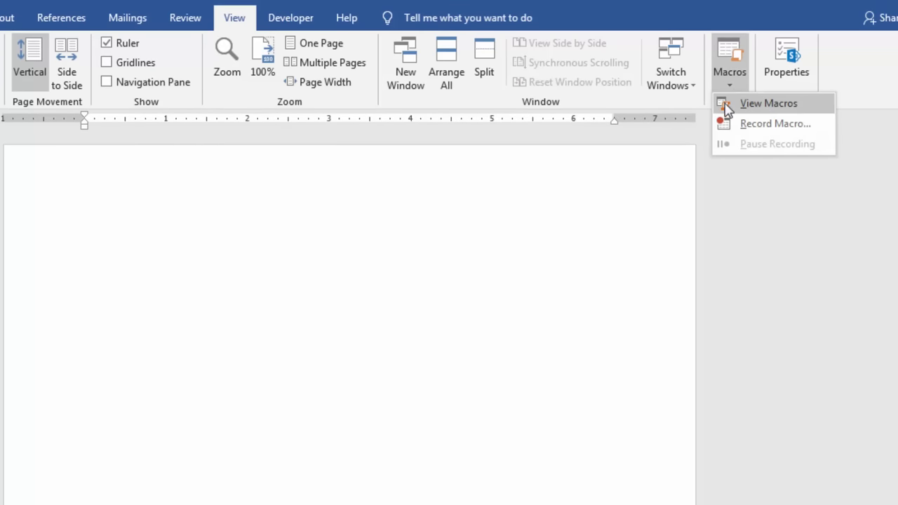
{"action": "left_click", "coordinate": [765, 104]}
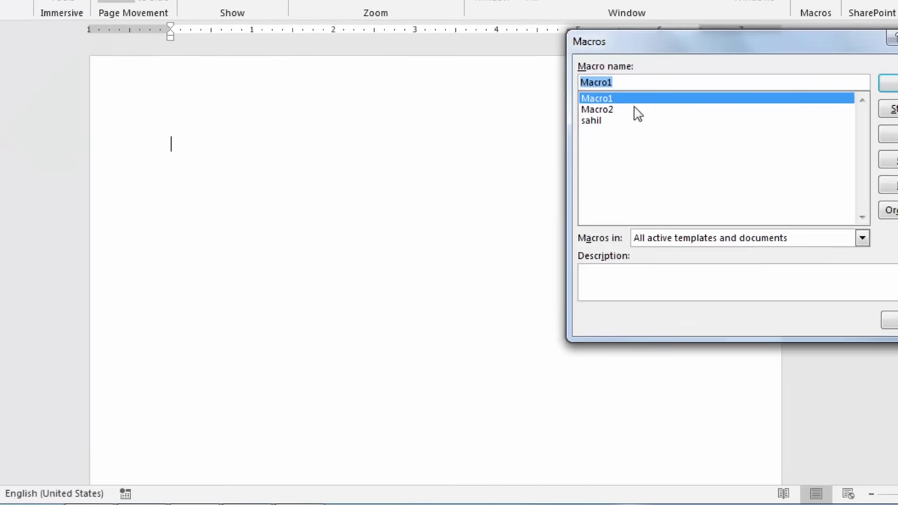
{"action": "left_click", "coordinate": [615, 110]}
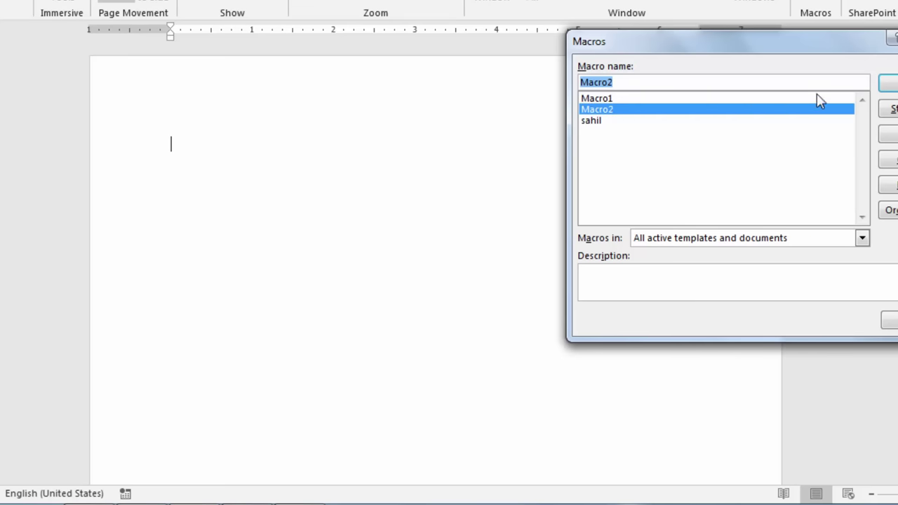
{"action": "left_click", "coordinate": [888, 83]}
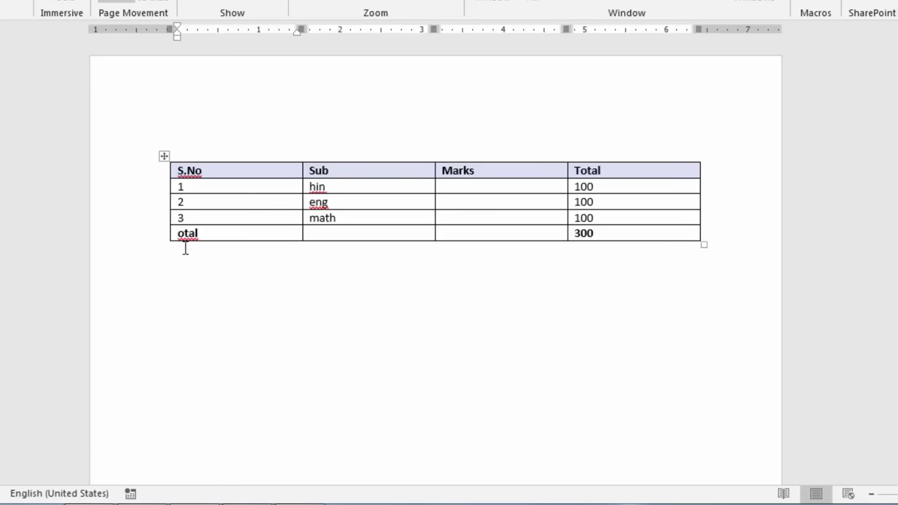
- Type Ram below the first table and insert a second marks table under it
{"action": "left_click", "coordinate": [236, 265]}
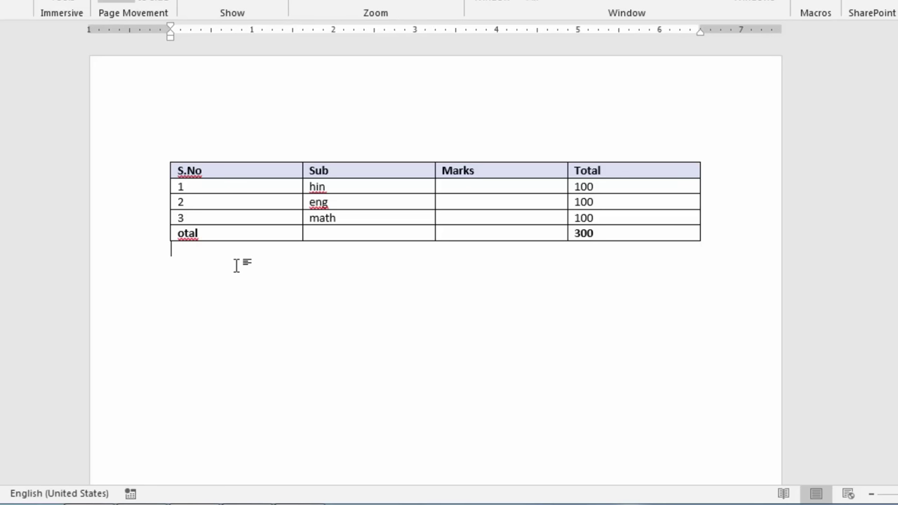
{"action": "type", "text": "Ram"}
{"action": "key", "text": "Return"}
{"action": "type", "text": "S.No\tSub\tMarks\tTotal 1\thin\t\t100 2\teng\t\t100 3\tmath\t\t100 Total\t\t\t300"}
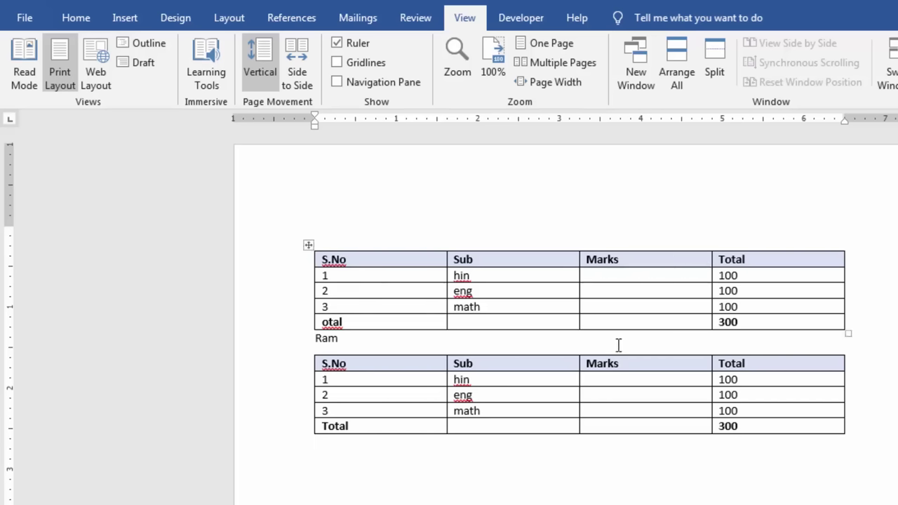
{"action": "left_click", "coordinate": [414, 470]}
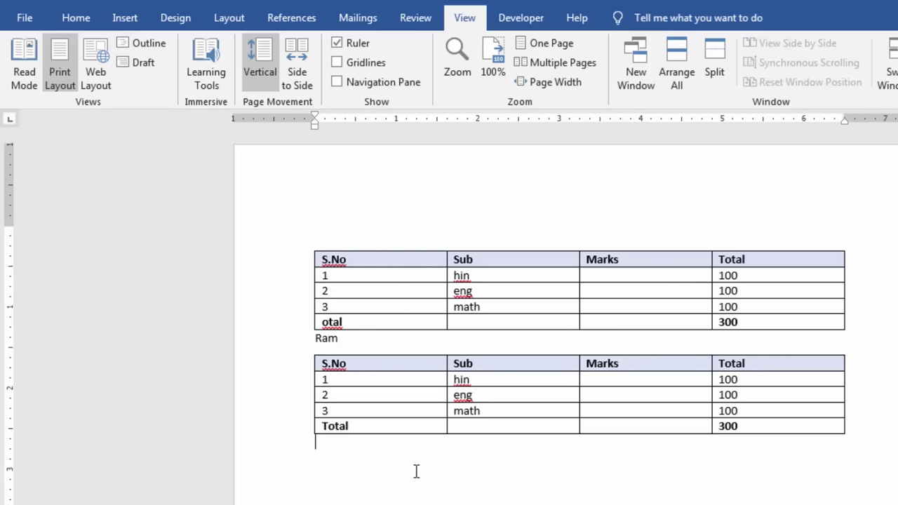